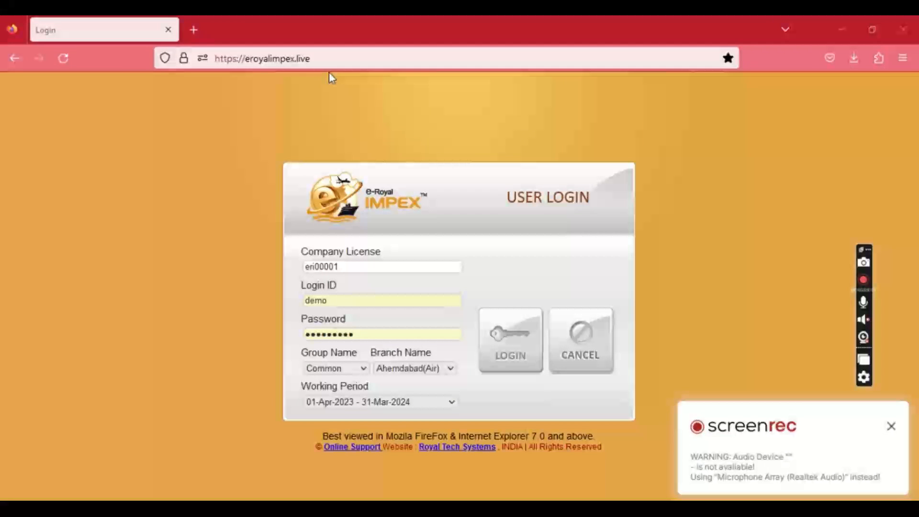
Reload the login page, enter the company licence and login ID, and log in under branch Chennai(Sea).
{"action": "left_click", "coordinate": [319, 58]}
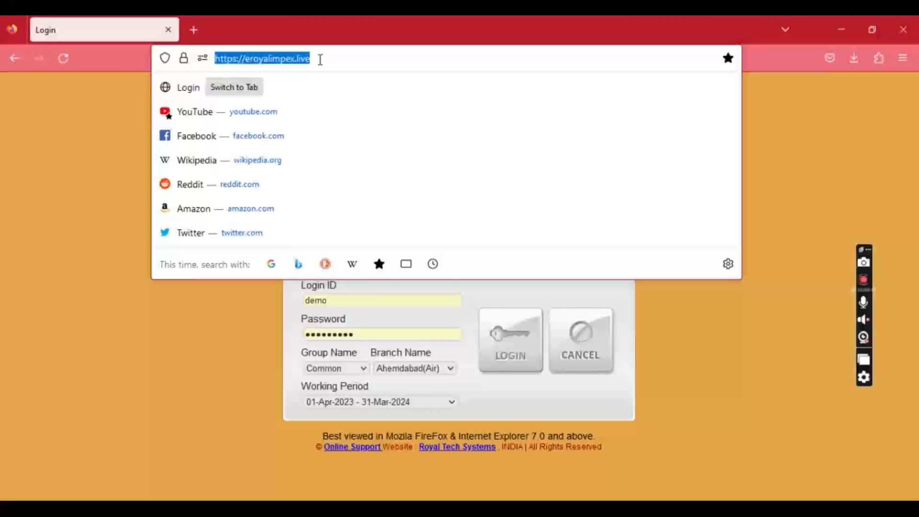
{"action": "key", "text": "Return"}
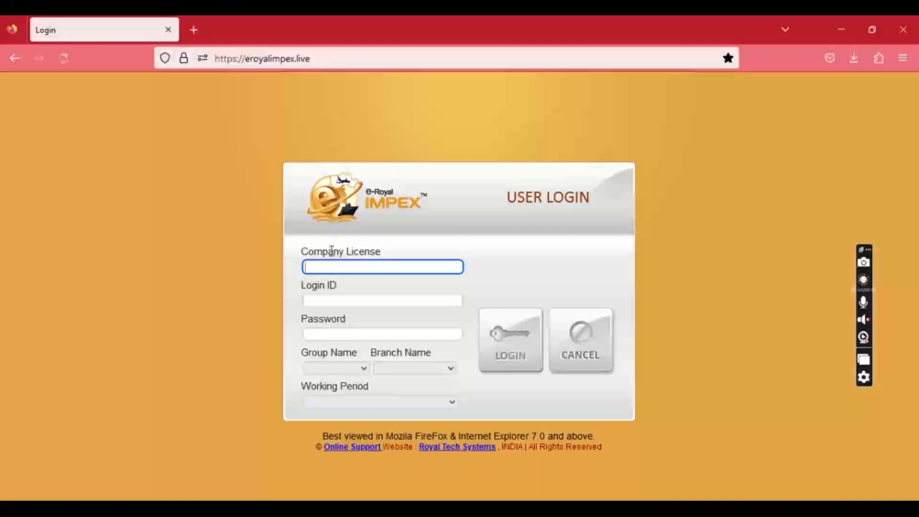
{"action": "type", "text": "eri00001"}
{"action": "key", "text": "Tab"}
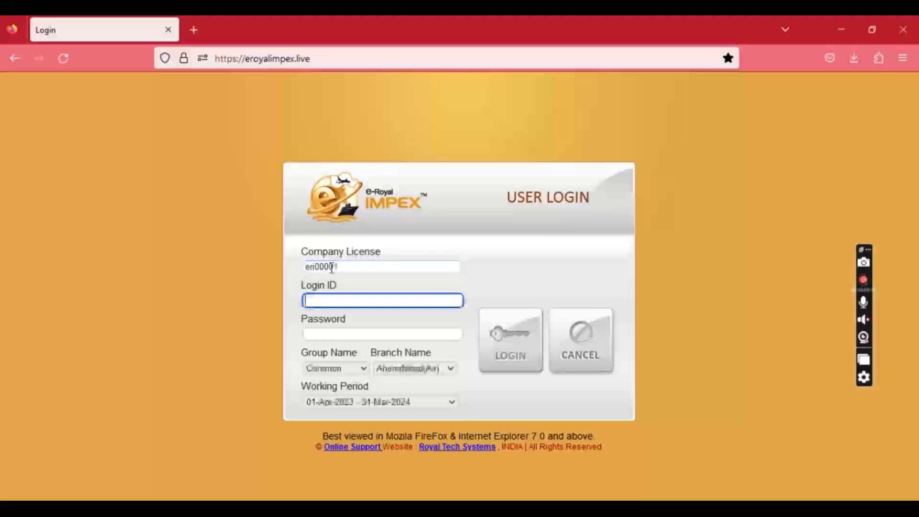
{"action": "type", "text": "demo"}
{"action": "key", "text": "Tab"}
{"action": "key", "text": "Tab"}
{"action": "key", "text": "Tab"}
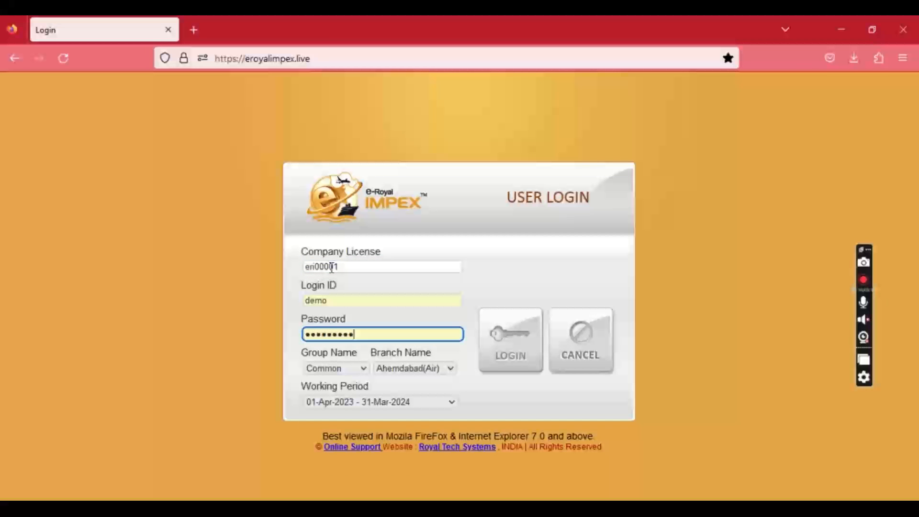
{"action": "left_click", "coordinate": [405, 378]}
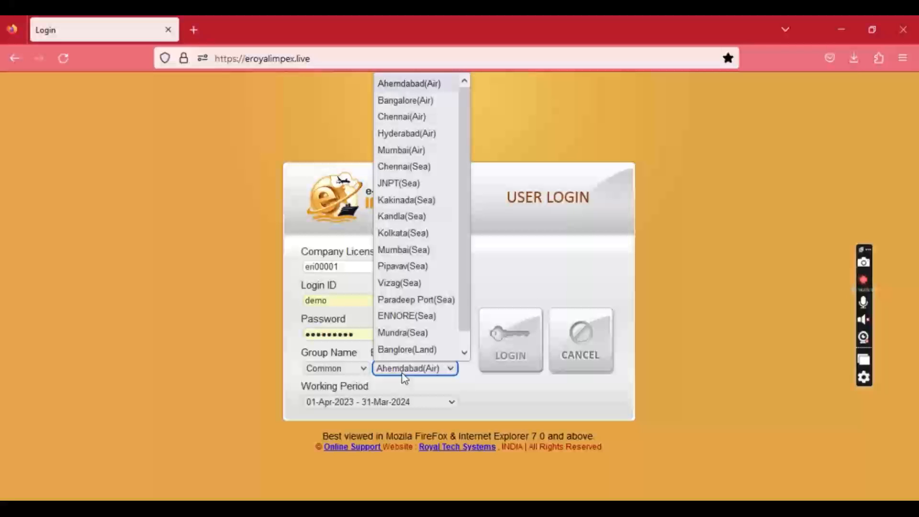
{"action": "left_click", "coordinate": [411, 168]}
{"action": "left_click", "coordinate": [510, 362]}
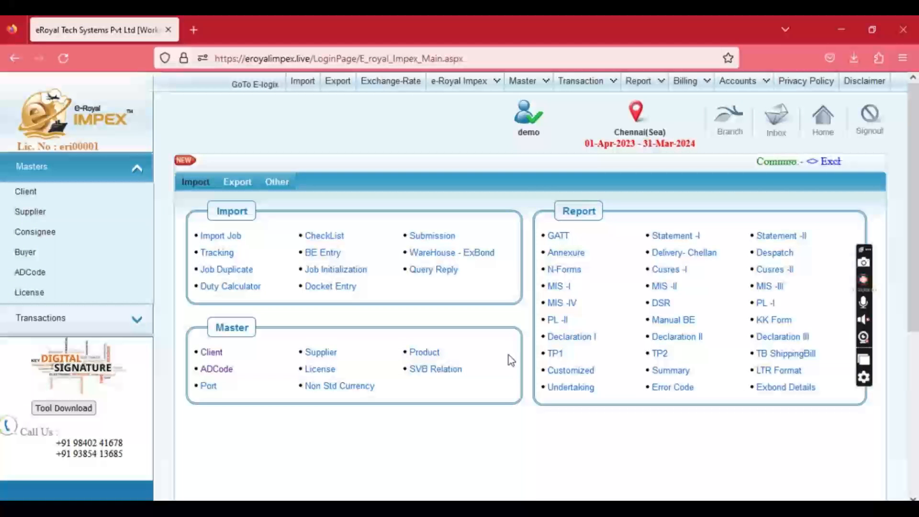
View the Client Master list and a blank new-client form, then switch to the ADCode Master list.
{"action": "mouse_move", "coordinate": [538, 91]}
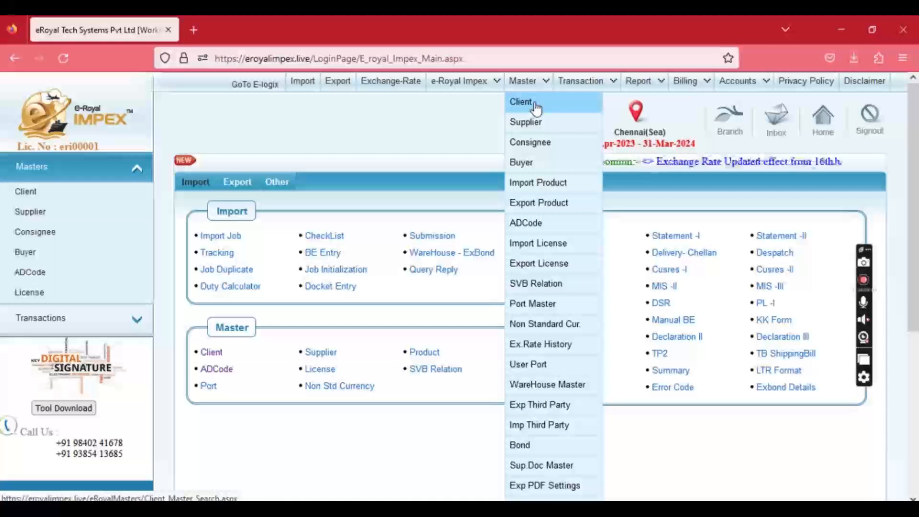
{"action": "left_click", "coordinate": [536, 107]}
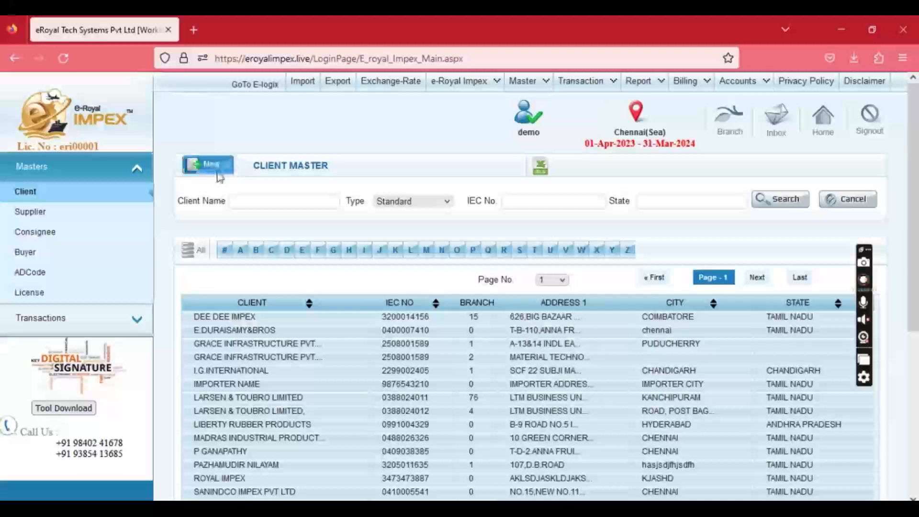
{"action": "left_click", "coordinate": [218, 174]}
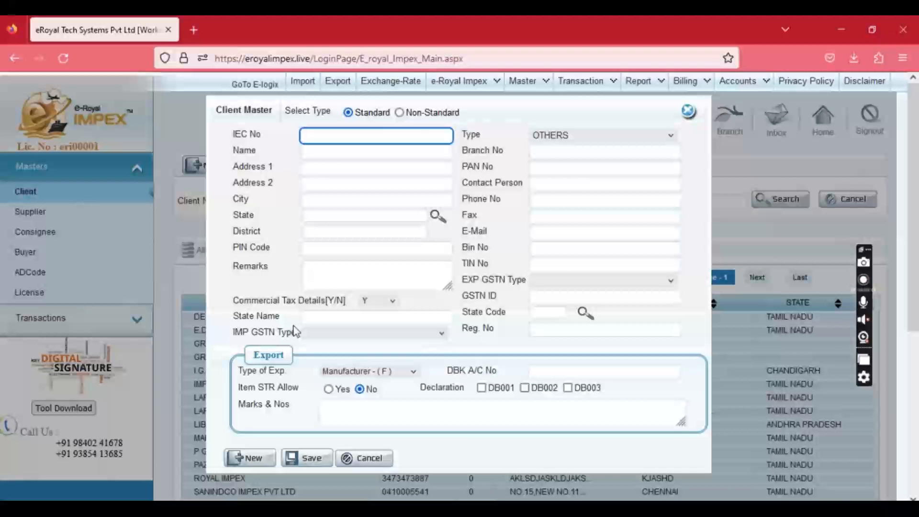
{"action": "left_click", "coordinate": [688, 112]}
{"action": "mouse_move", "coordinate": [538, 93]}
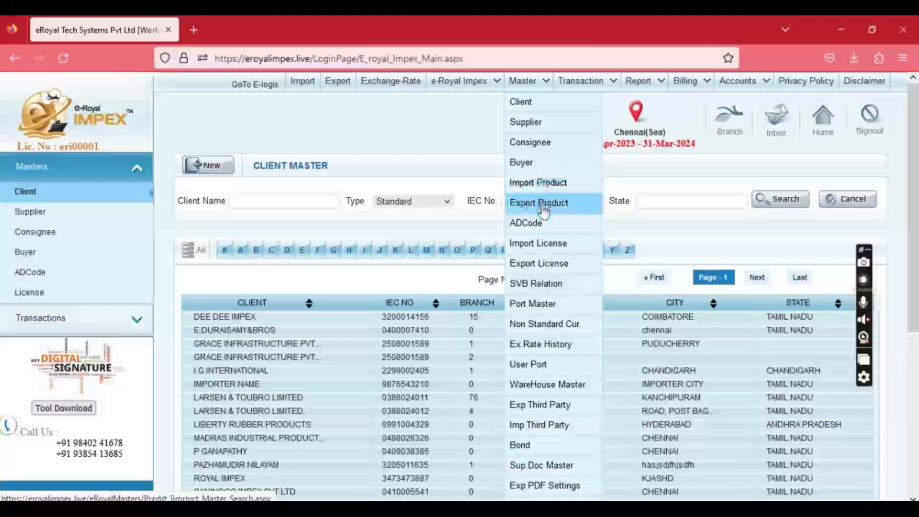
{"action": "left_click", "coordinate": [532, 222]}
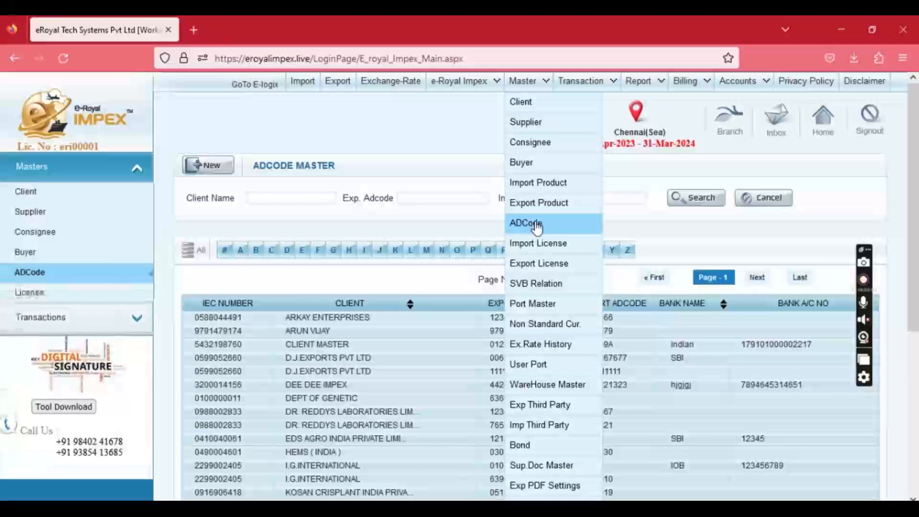
Open a blank ADCode entry form and look at its IEC Number and Branch SlNo fields.
{"action": "left_click", "coordinate": [209, 165]}
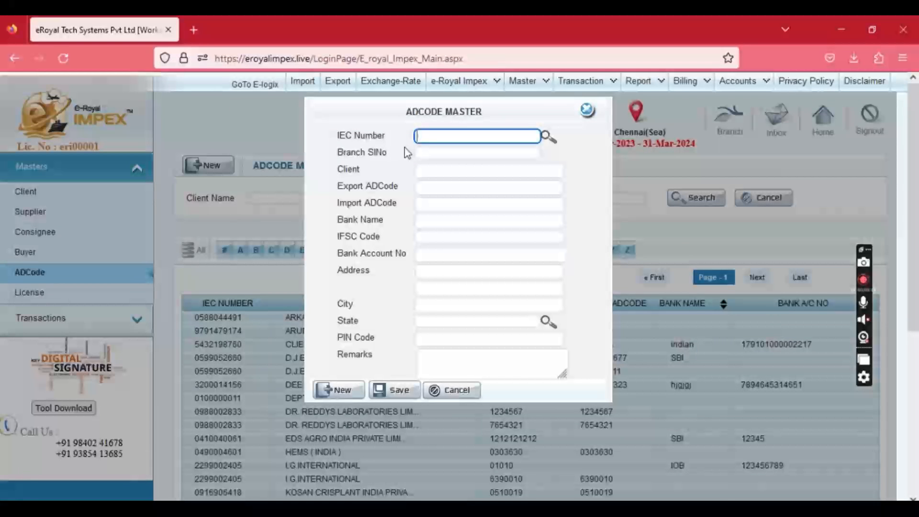
{"action": "left_click", "coordinate": [344, 151]}
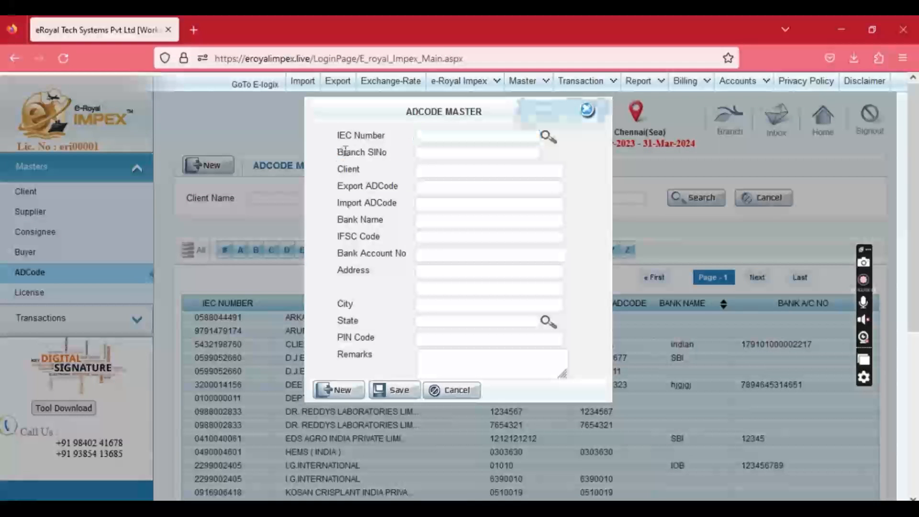
{"action": "triple_click", "coordinate": [344, 151]}
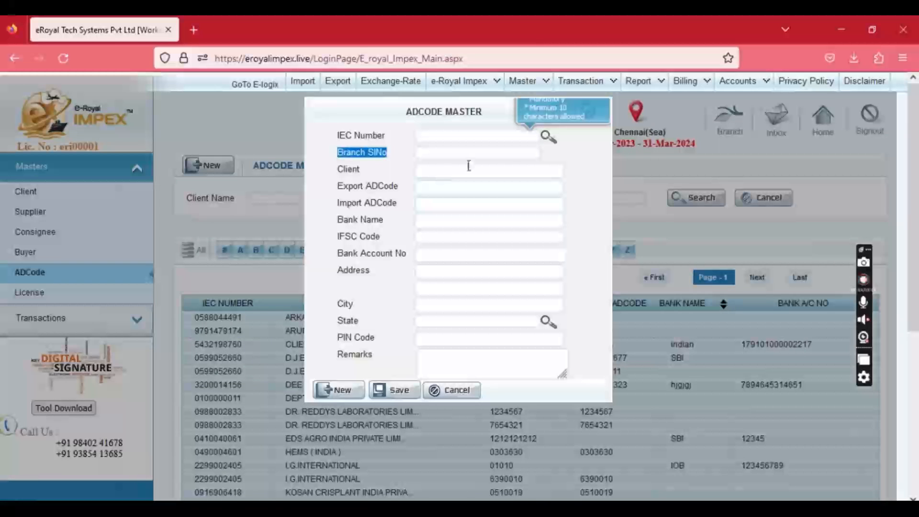
Go to Import License Master and inspect the blank licence form's date, CIF and debit fields, then close it unsaved.
{"action": "left_click", "coordinate": [526, 81]}
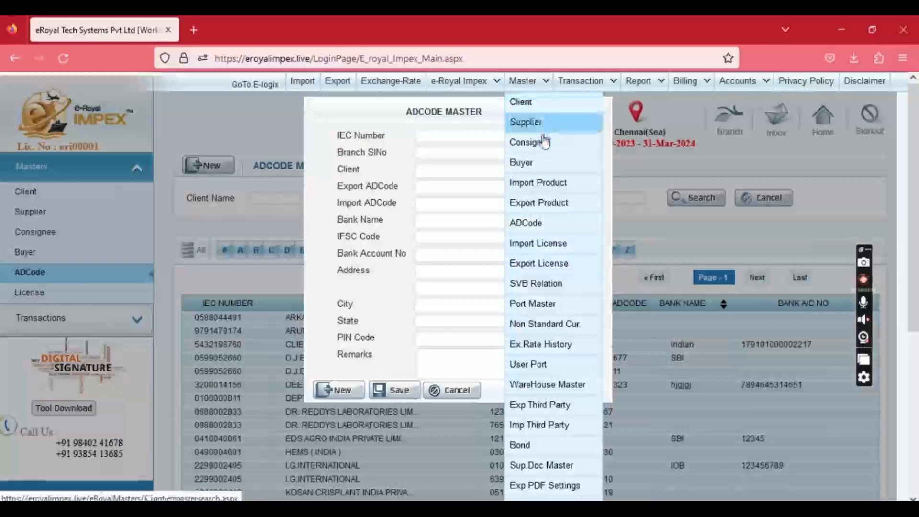
{"action": "left_click", "coordinate": [532, 244]}
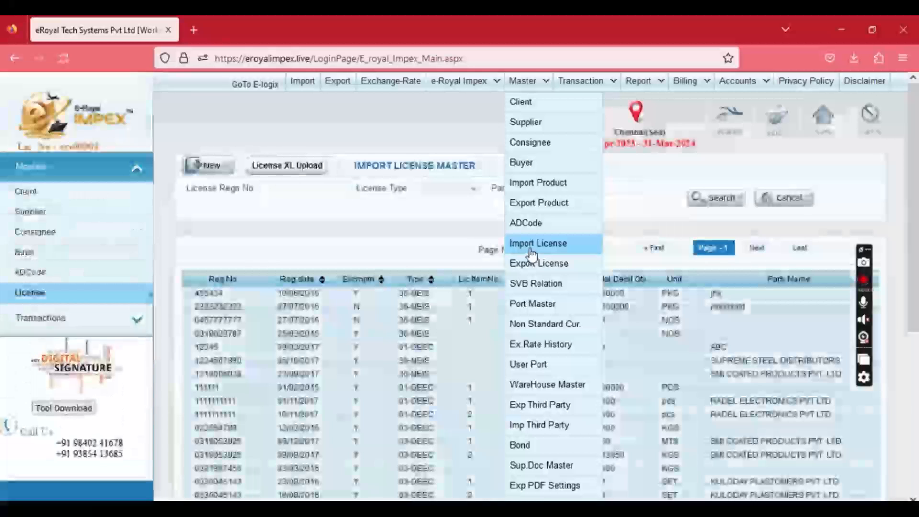
{"action": "left_click", "coordinate": [204, 165]}
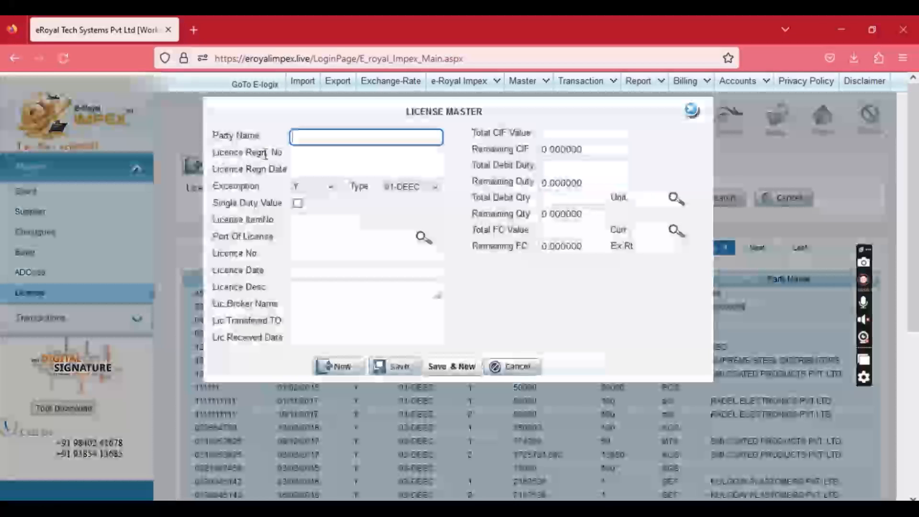
{"action": "left_click", "coordinate": [309, 158]}
{"action": "left_click", "coordinate": [300, 171]}
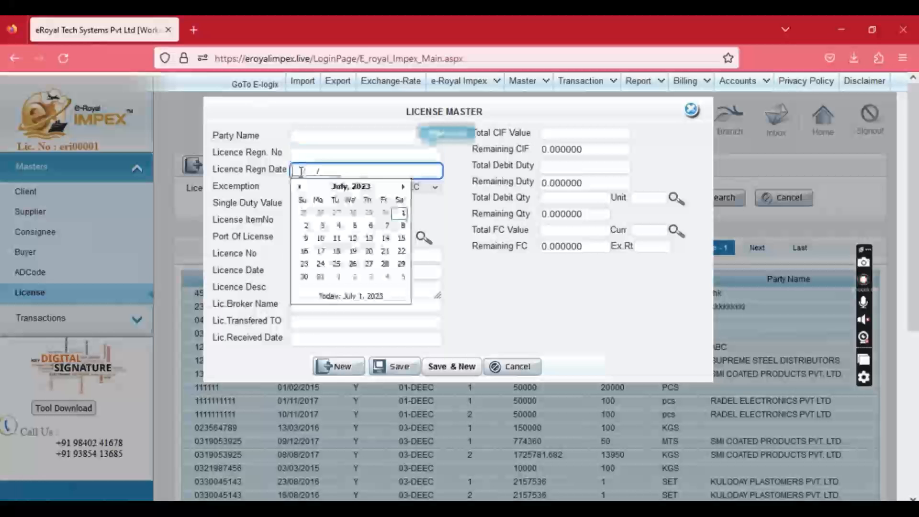
{"action": "left_click", "coordinate": [474, 137]}
{"action": "left_click_drag", "start_coordinate": [472, 133], "coordinate": [533, 133]}
{"action": "left_click_drag", "start_coordinate": [474, 165], "coordinate": [536, 165]}
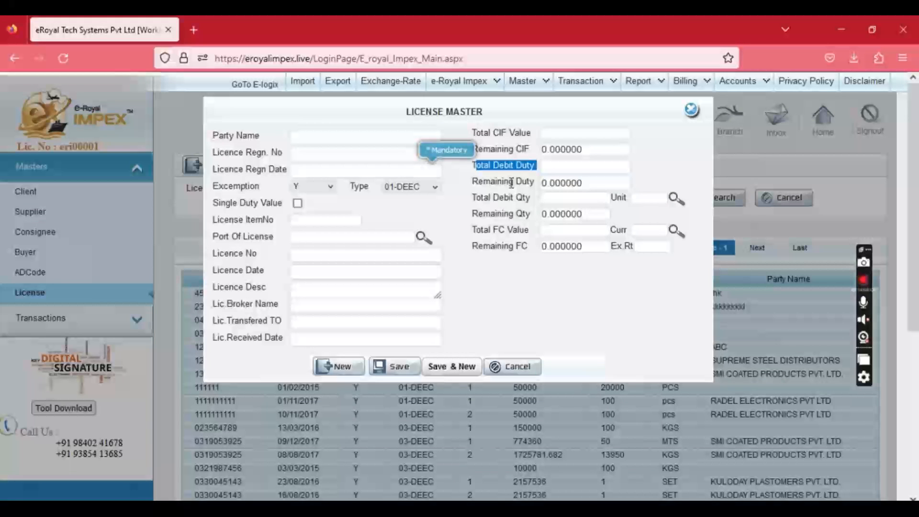
{"action": "left_click", "coordinate": [581, 161]}
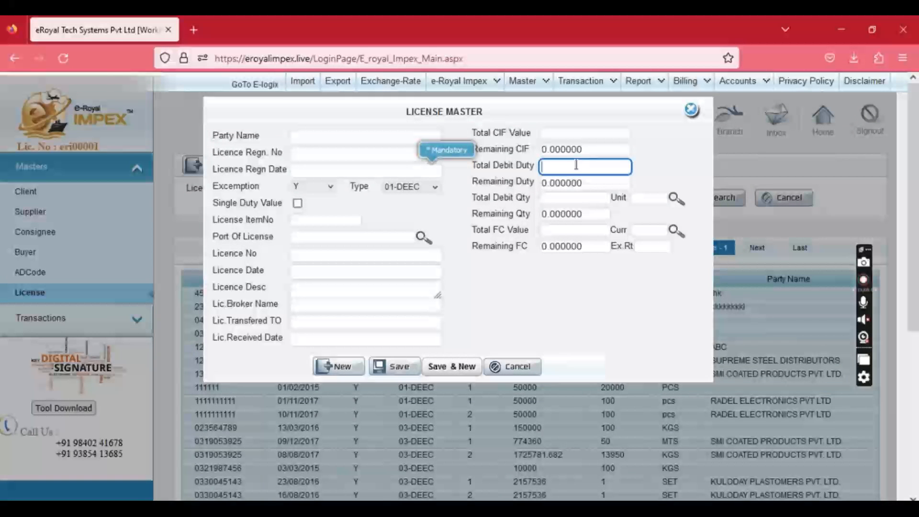
{"action": "left_click", "coordinate": [572, 199]}
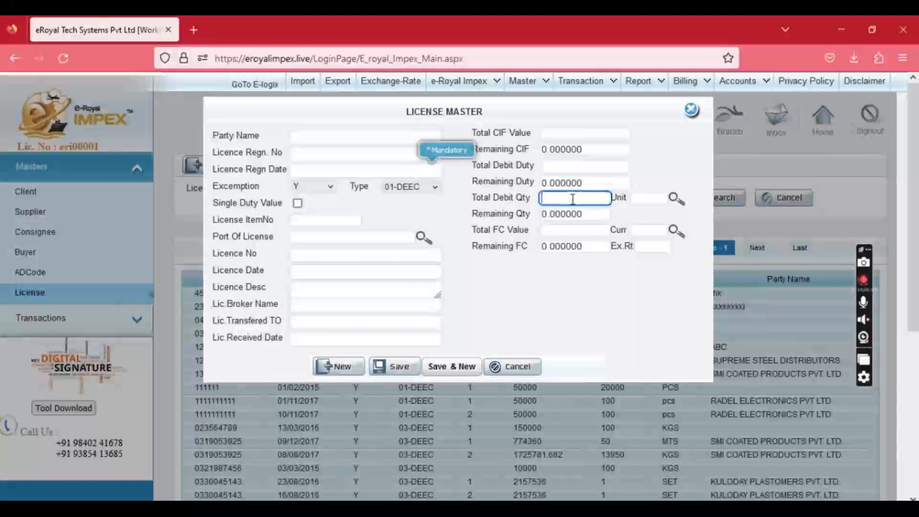
{"action": "left_click", "coordinate": [691, 109]}
{"action": "mouse_move", "coordinate": [528, 91]}
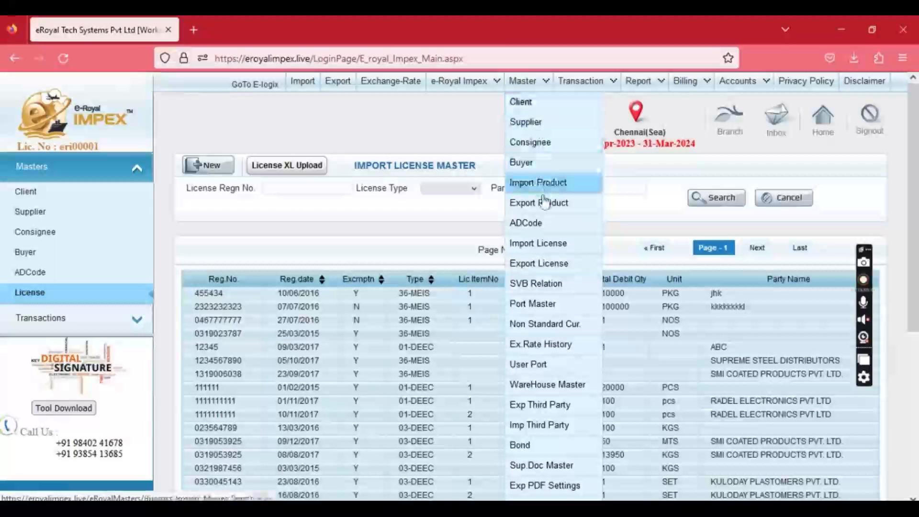
Open a blank SVB Relation entry form, then go to the Import Bond Master list.
{"action": "left_click", "coordinate": [532, 284]}
{"action": "left_click", "coordinate": [205, 166]}
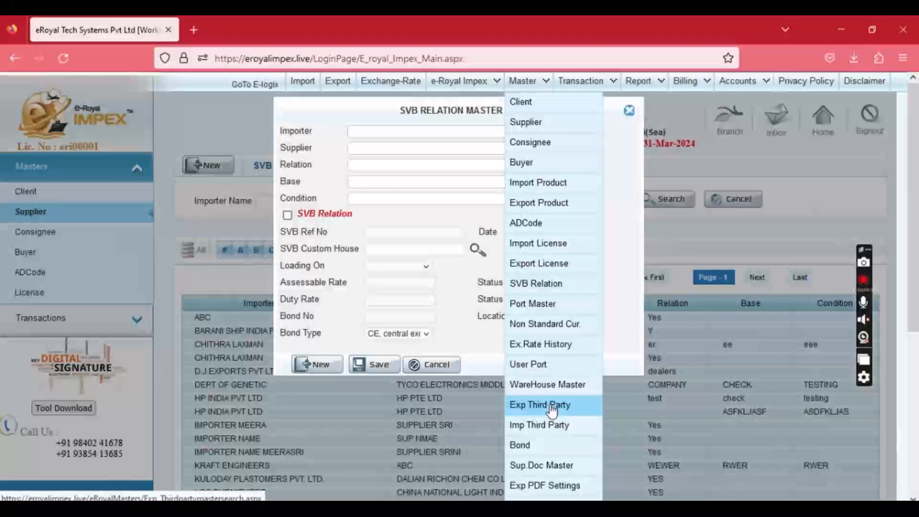
{"action": "left_click", "coordinate": [529, 444]}
Start a new bond entry and go through its number, date, type and amount fields, keeping central excise type.
{"action": "left_click", "coordinate": [208, 165]}
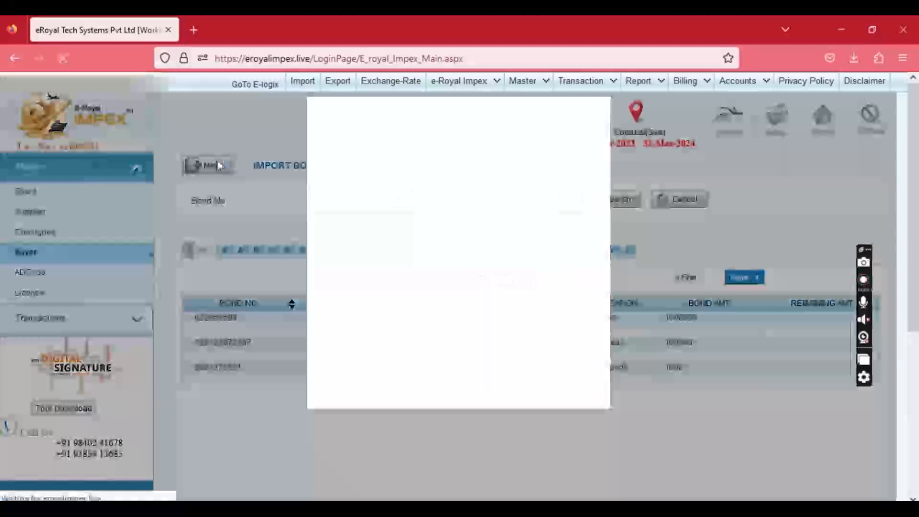
{"action": "left_click", "coordinate": [412, 139]}
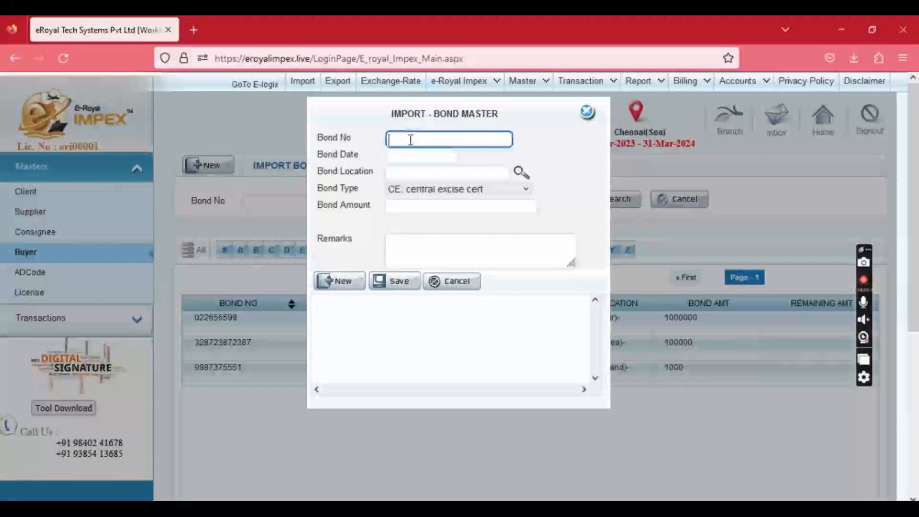
{"action": "left_click", "coordinate": [412, 155]}
{"action": "left_click", "coordinate": [331, 171]}
{"action": "left_click", "coordinate": [410, 173]}
{"action": "left_click", "coordinate": [403, 189]}
{"action": "scroll", "coordinate": [437, 349], "scroll_direction": "down", "scroll_amount": 1}
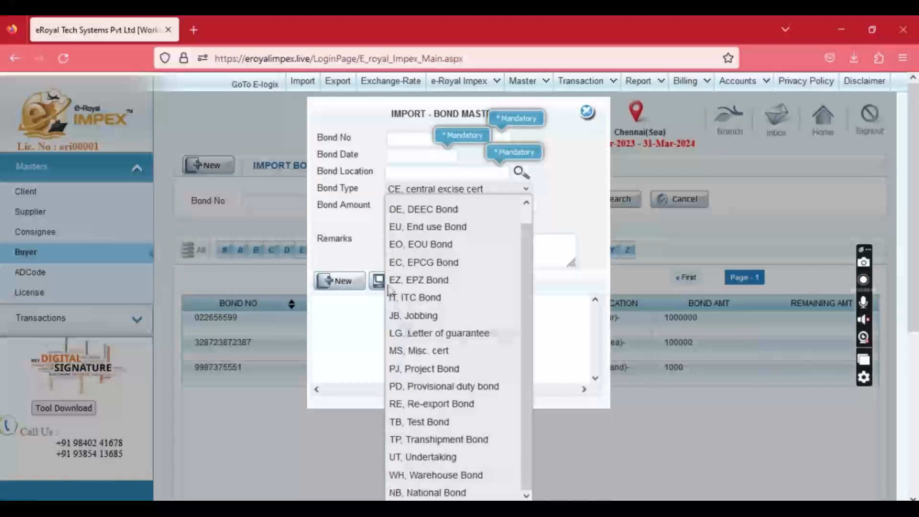
{"action": "left_click", "coordinate": [368, 226]}
{"action": "left_click", "coordinate": [423, 210]}
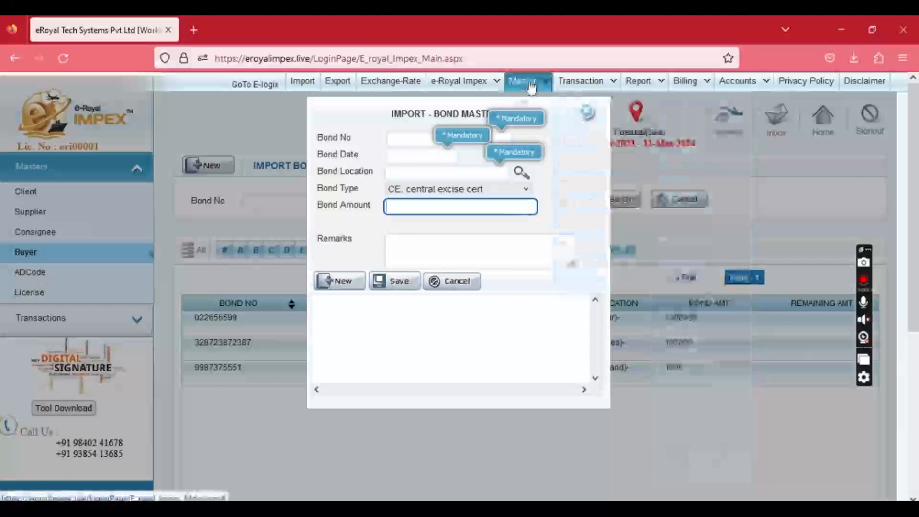
View a blank Supporting Document entry form and close it without saving.
{"action": "left_click", "coordinate": [523, 465]}
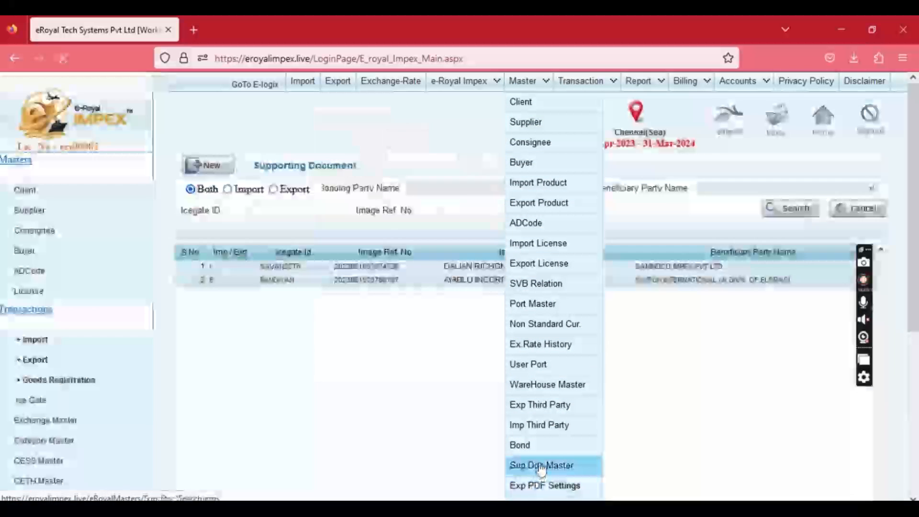
{"action": "left_click", "coordinate": [209, 166]}
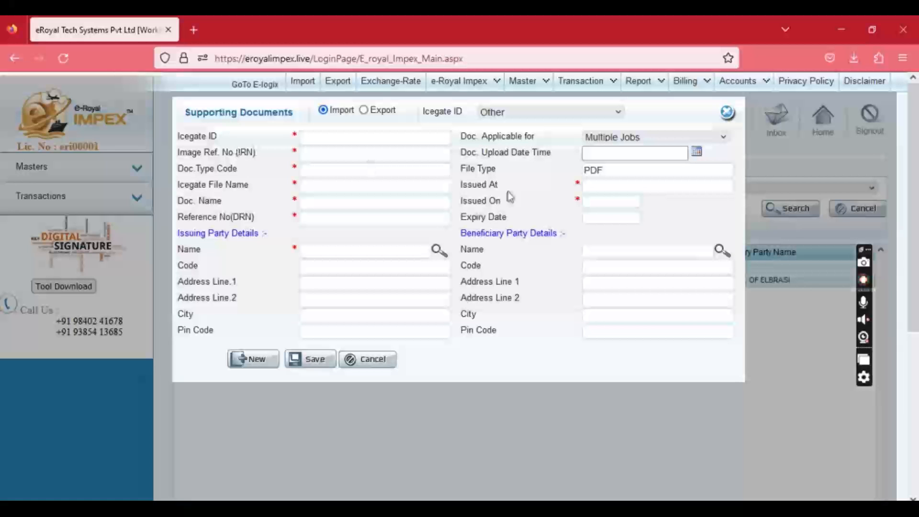
{"action": "left_click", "coordinate": [726, 113]}
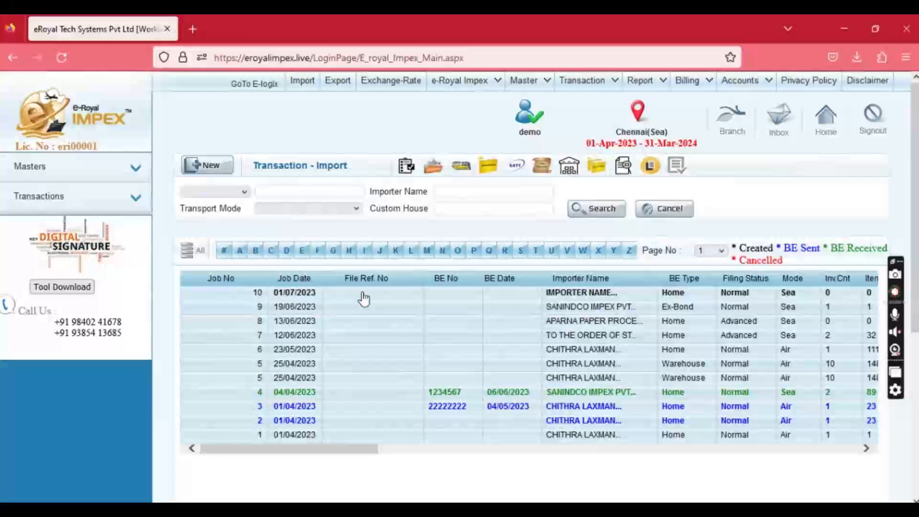
Create import job 11 dated 01/07/2023 with BE type Home, custom house INMAA1 and Normal filing status.
{"action": "left_click", "coordinate": [213, 192]}
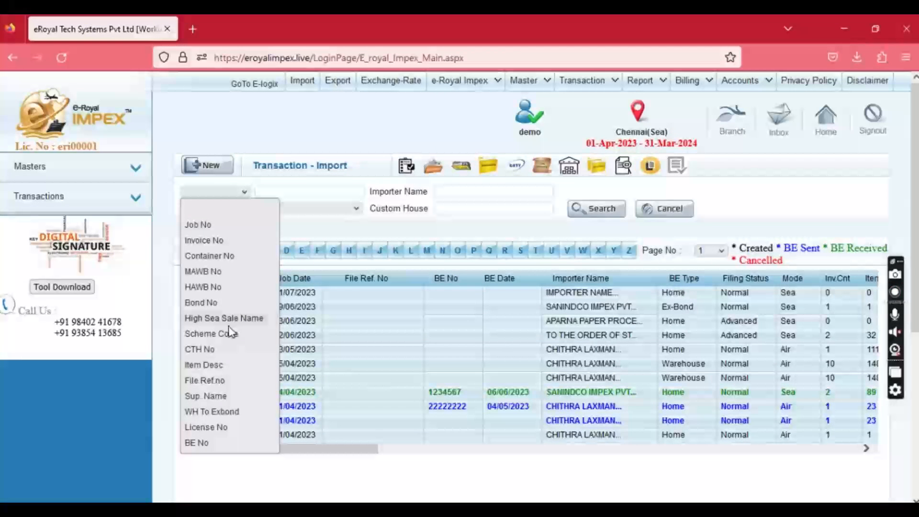
{"action": "left_click", "coordinate": [220, 169]}
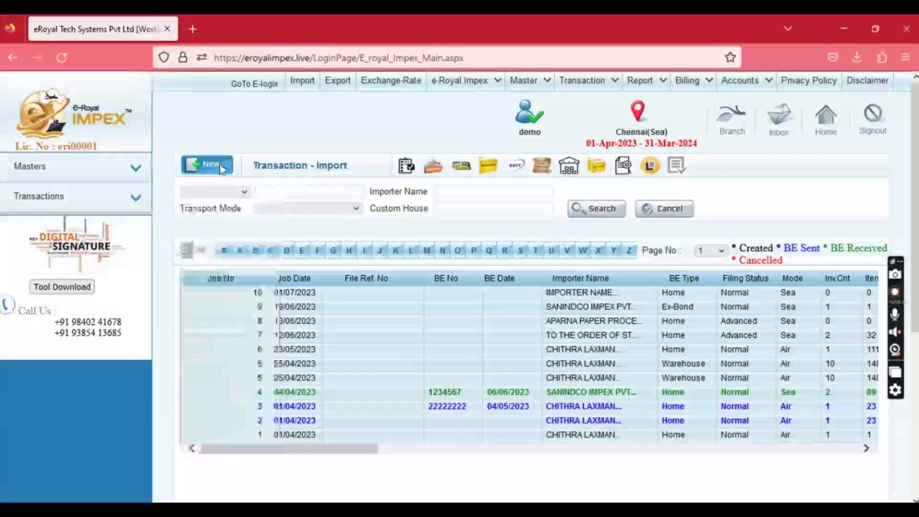
{"action": "double_click", "coordinate": [182, 126]}
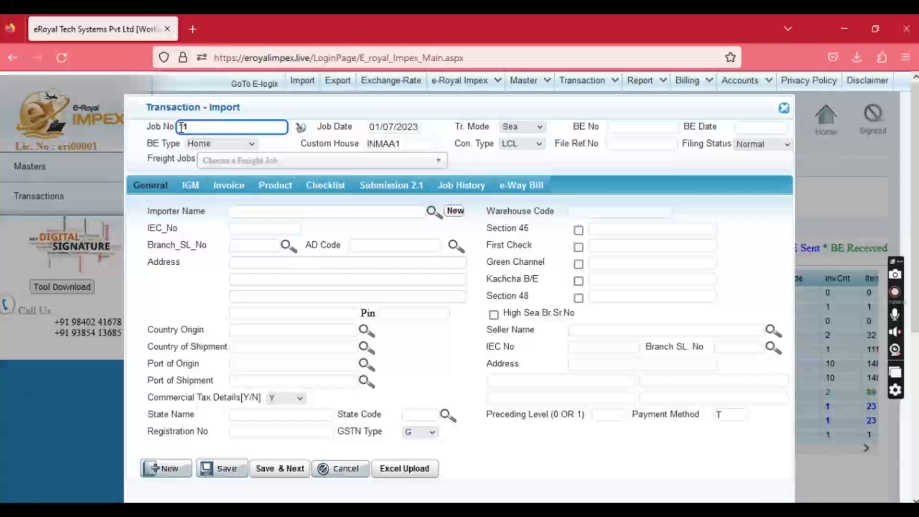
{"action": "left_click", "coordinate": [416, 130]}
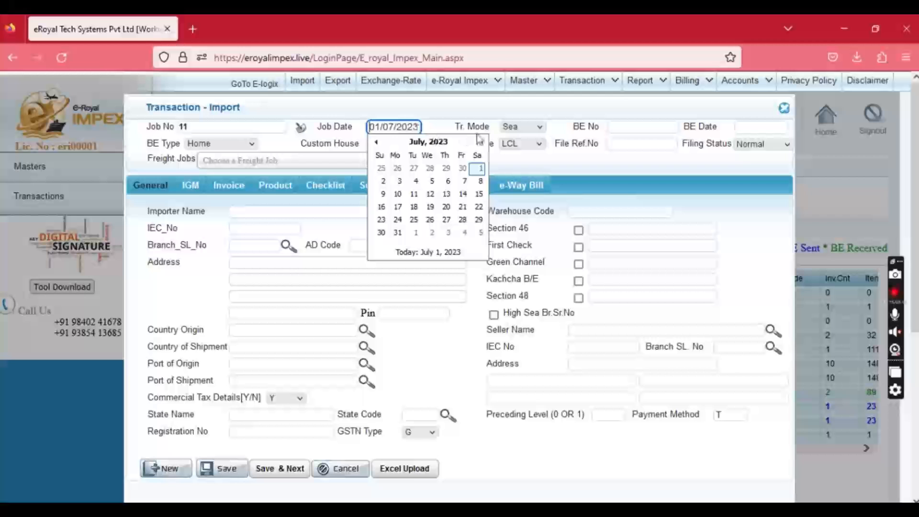
{"action": "left_click", "coordinate": [467, 126]}
{"action": "left_click", "coordinate": [200, 144]}
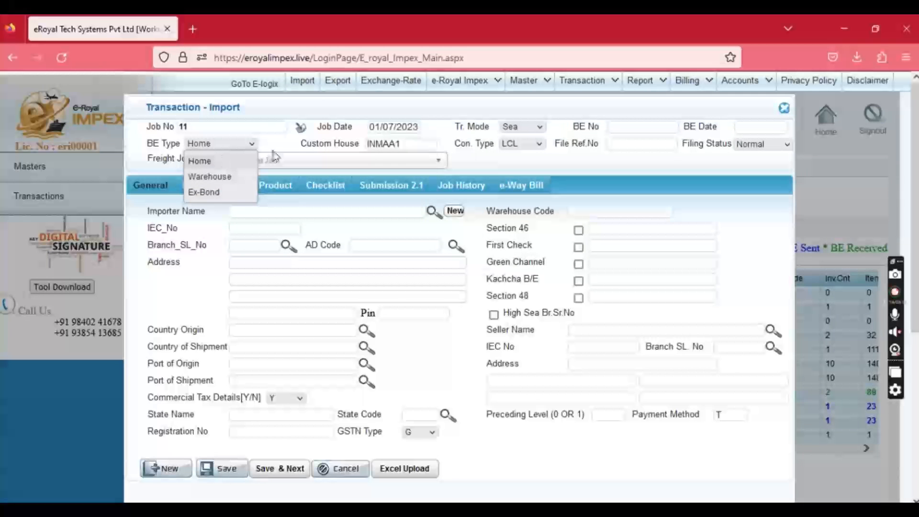
{"action": "left_click", "coordinate": [424, 143]}
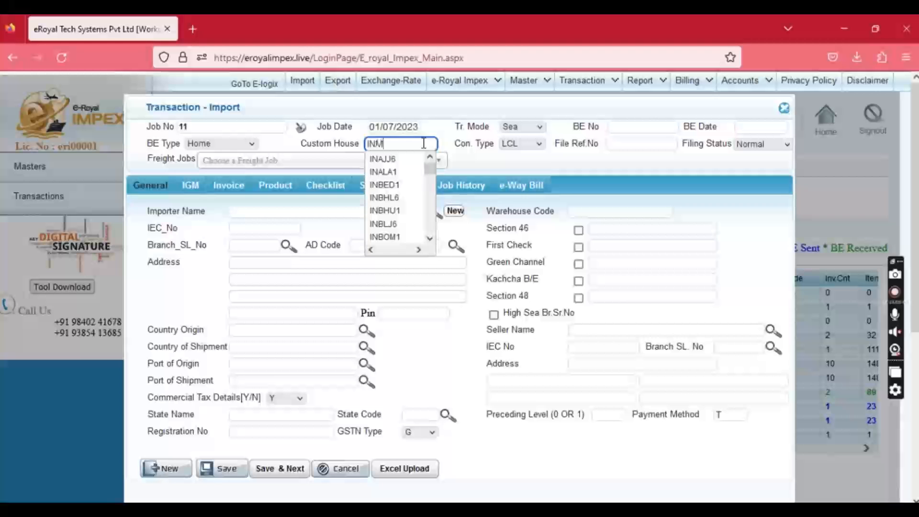
{"action": "type", "text": "1"}
{"action": "key", "text": "Tab"}
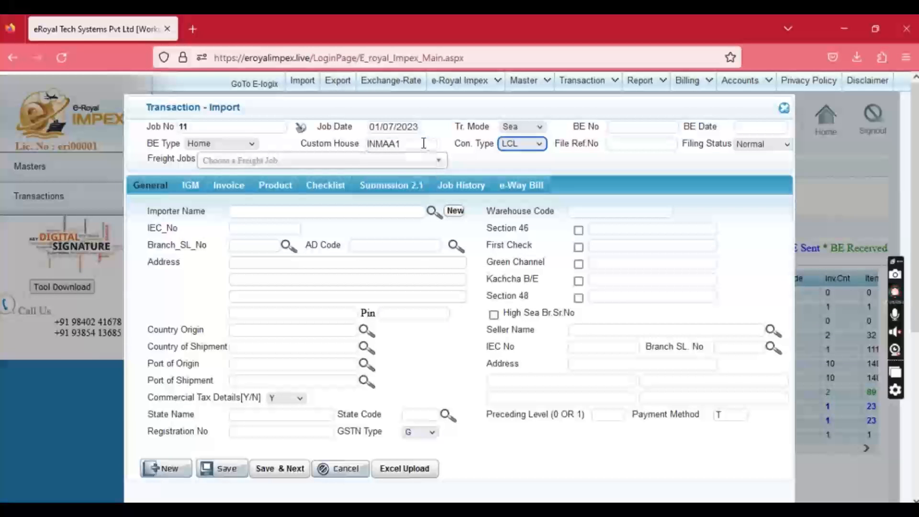
{"action": "left_click", "coordinate": [749, 145]}
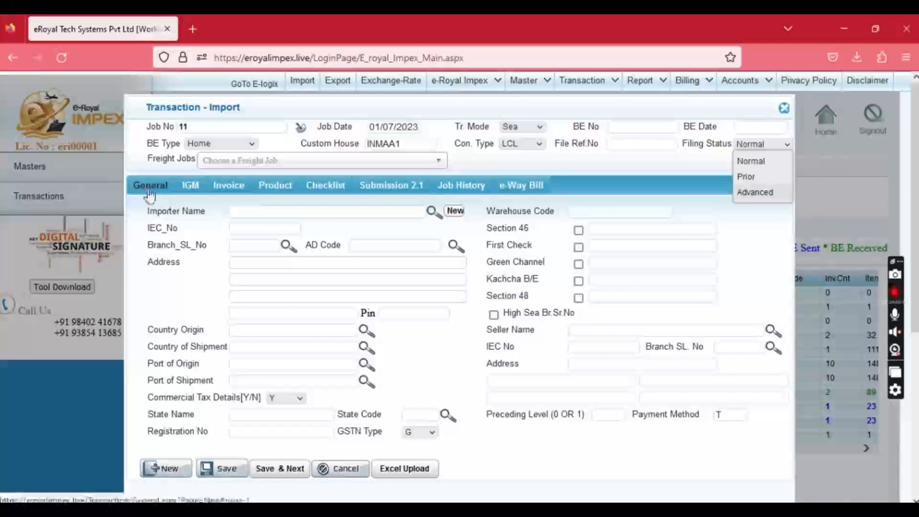
{"action": "left_click", "coordinate": [251, 214]}
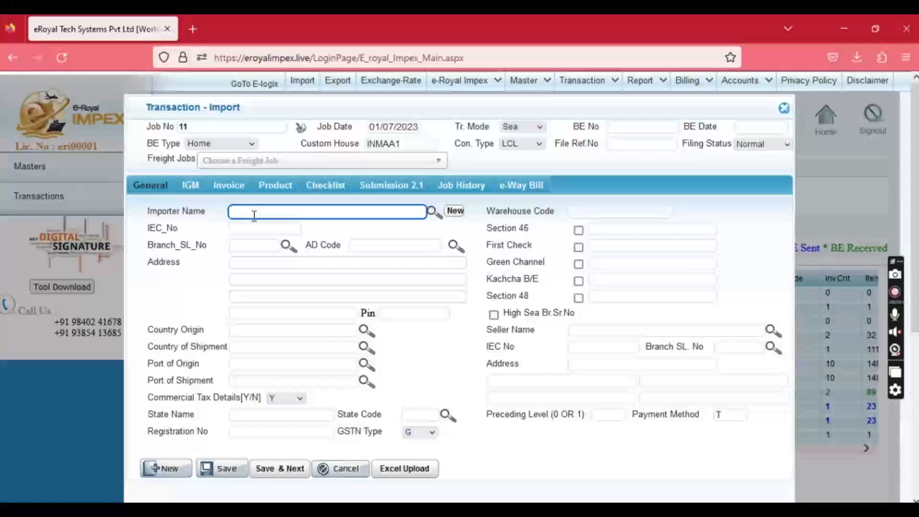
Choose IMPORTER NAME as importer, CHINA as origin and shipment country, and AABENRAA-DKAAB as port.
{"action": "type", "text": "IMPO"}
{"action": "key", "text": "Down"}
{"action": "key", "text": "Down"}
{"action": "key", "text": "Return"}
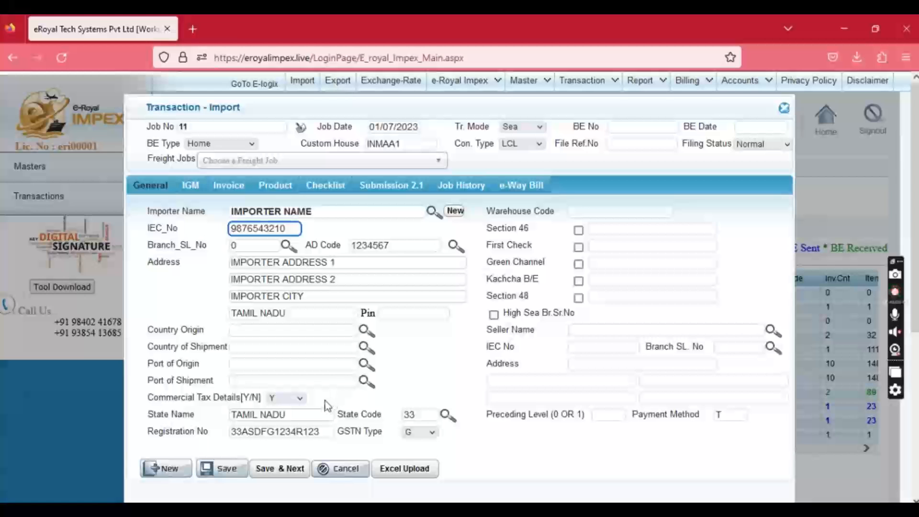
{"action": "left_click", "coordinate": [297, 330]}
{"action": "type", "text": "CHINA"}
{"action": "key", "text": "Tab"}
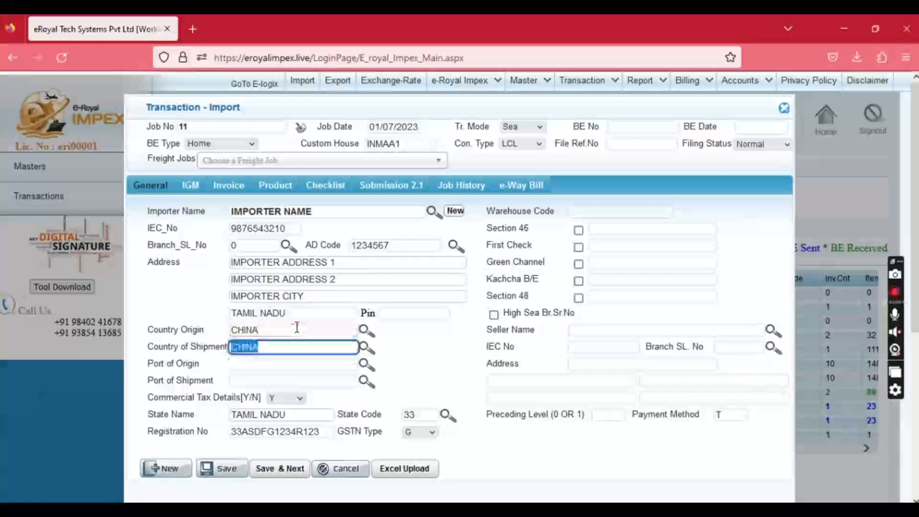
{"action": "key", "text": "Tab"}
{"action": "type", "text": "A"}
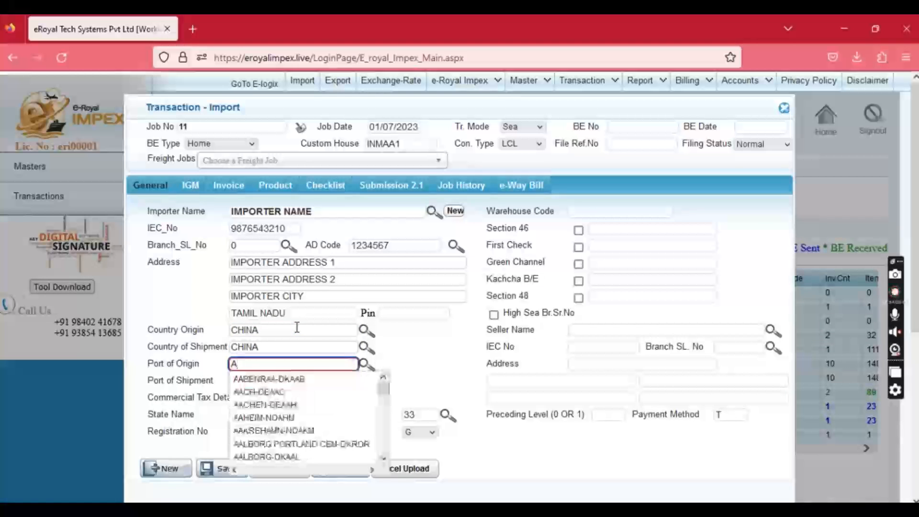
{"action": "key", "text": "Tab"}
{"action": "key", "text": "Tab"}
{"action": "key", "text": "Tab"}
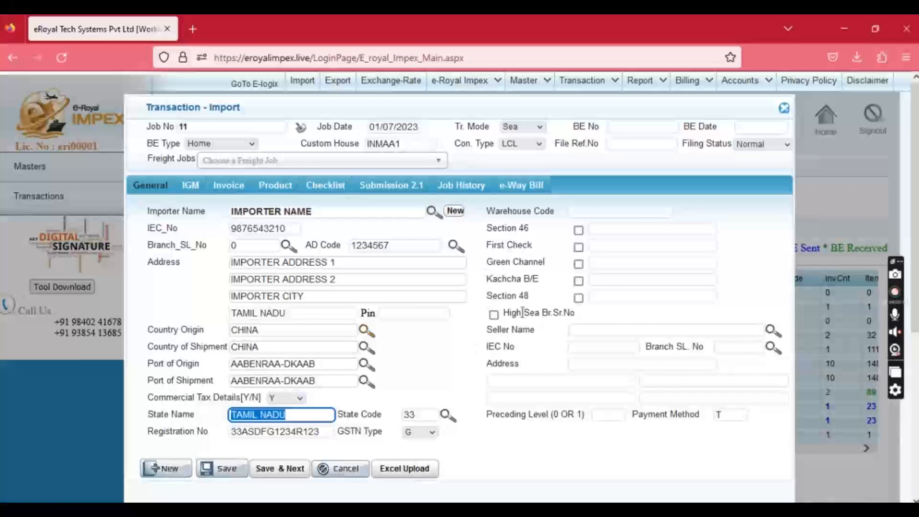
Keep TAMIL NADU as state, toggle First Check on and off, and tick High Sea Br.Sr.No.
{"action": "left_click", "coordinate": [526, 247]}
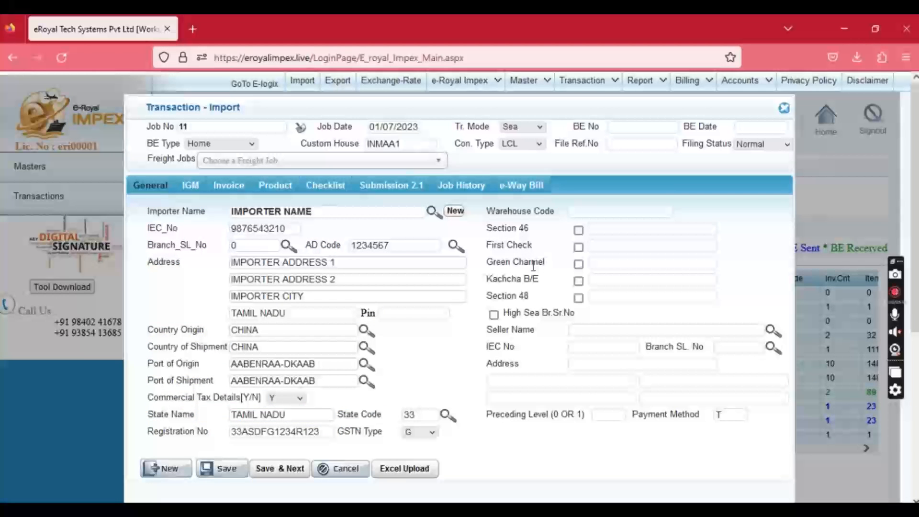
{"action": "left_click", "coordinate": [578, 248]}
{"action": "left_click", "coordinate": [616, 245]}
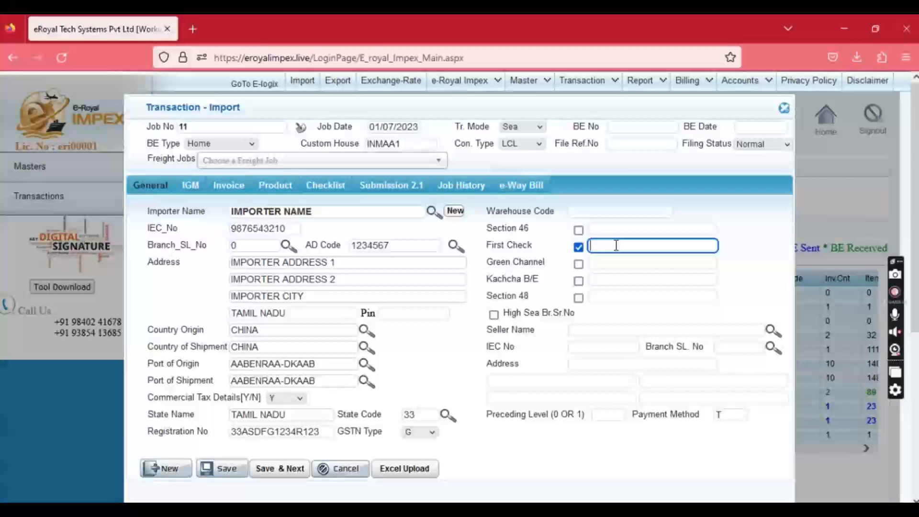
{"action": "left_click", "coordinate": [578, 248]}
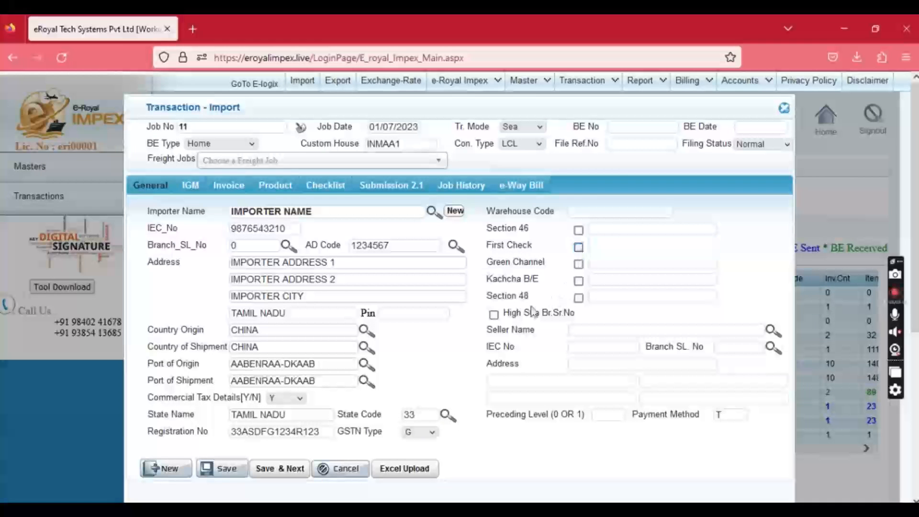
{"action": "left_click", "coordinate": [493, 316]}
{"action": "left_click", "coordinate": [589, 335]}
Untick High Sea Br.Sr.No and save the General details, confirming the saved message.
{"action": "left_click", "coordinate": [494, 314]}
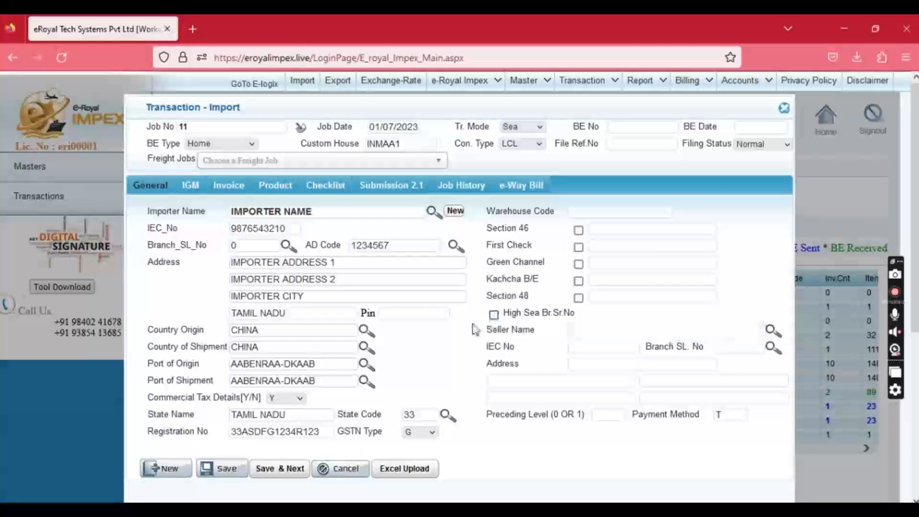
{"action": "left_click", "coordinate": [280, 469]}
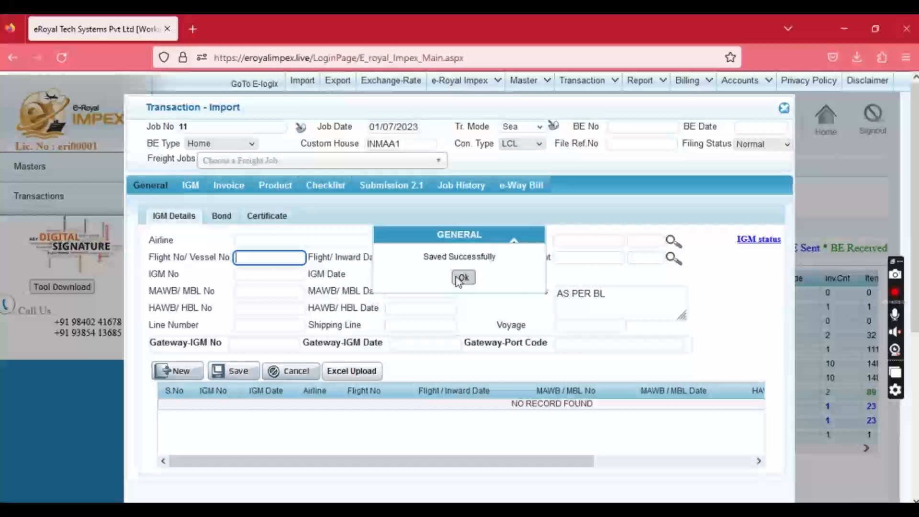
{"action": "left_click", "coordinate": [461, 277]}
Set flight/inward date 30/06/2023 and IGM number 1234567 dated 30/06/2023.
{"action": "left_click", "coordinate": [447, 274]}
{"action": "left_click", "coordinate": [418, 258]}
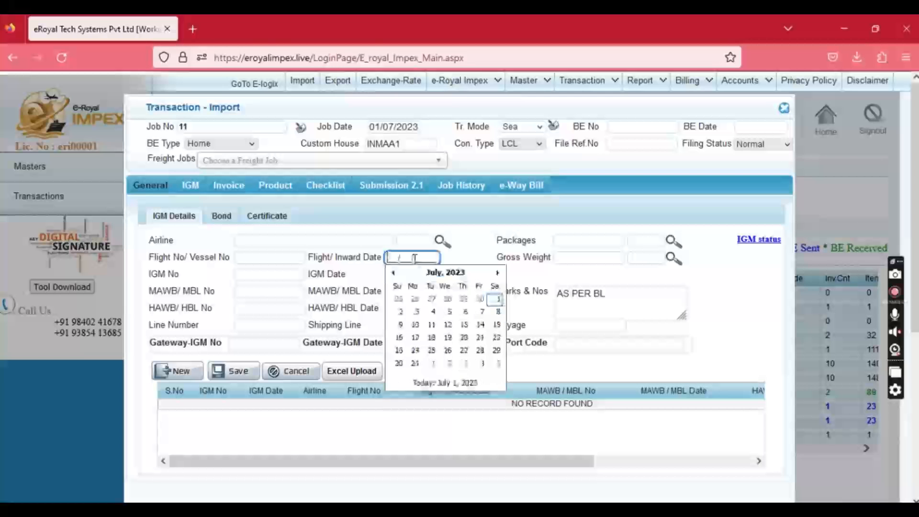
{"action": "left_click", "coordinate": [415, 312]}
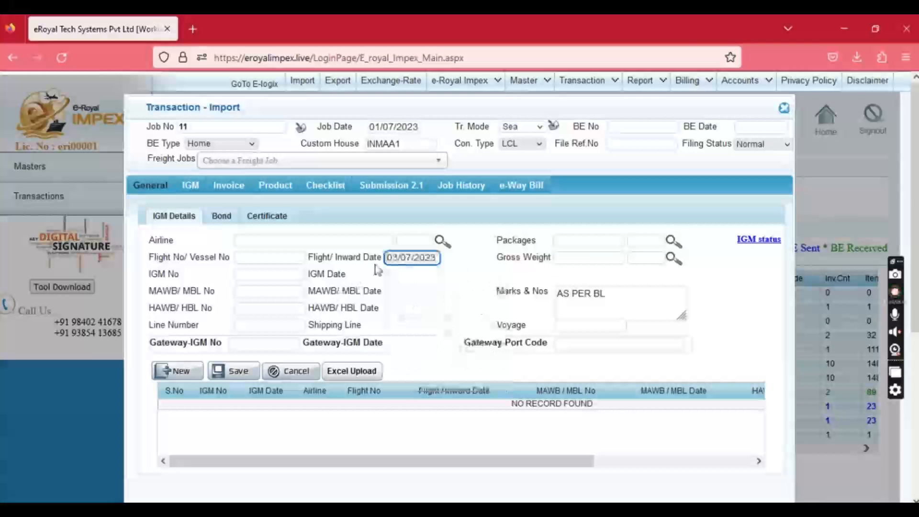
{"action": "left_click", "coordinate": [404, 258]}
{"action": "left_click", "coordinate": [479, 299]}
{"action": "left_click", "coordinate": [281, 273]}
{"action": "type", "text": "1234567"}
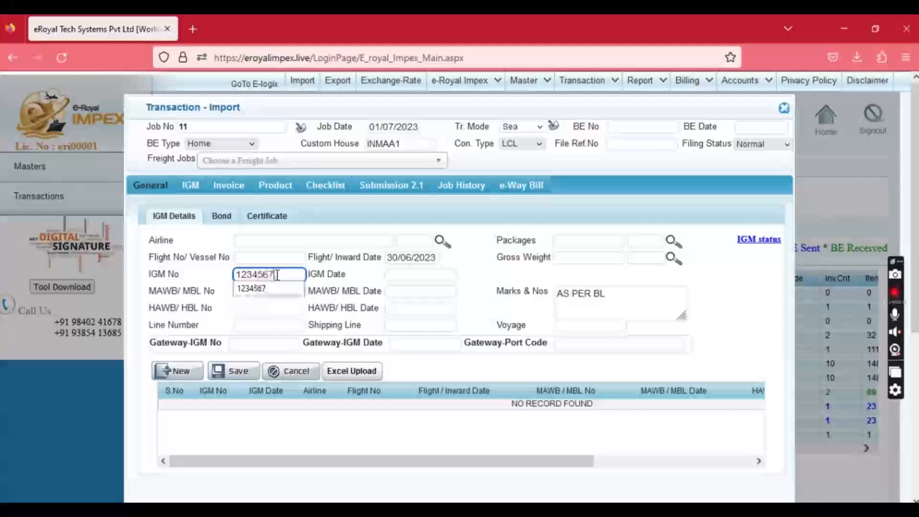
{"action": "key", "text": "Tab"}
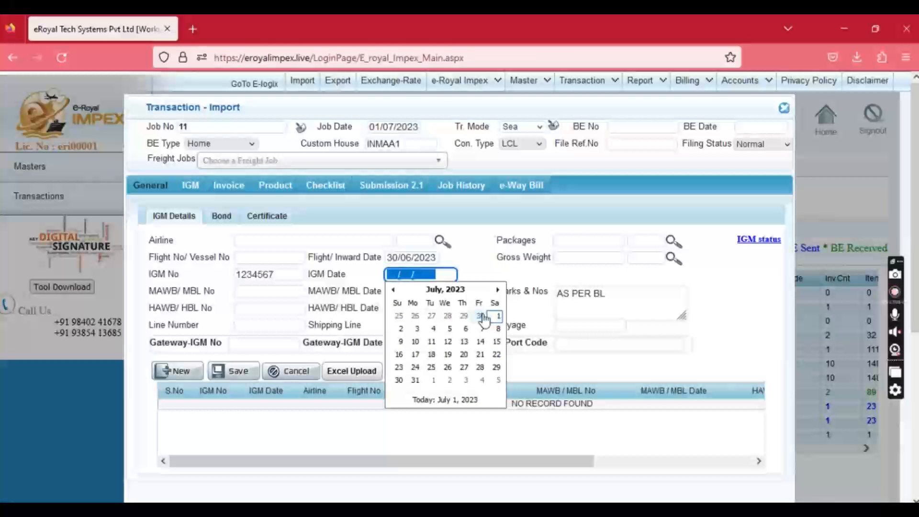
{"action": "left_click", "coordinate": [478, 316]}
Enter MAWB/MBL number 123456788 dated 30/06/2023, leaving the HAWB/HBL date empty.
{"action": "left_click", "coordinate": [273, 290]}
{"action": "type", "text": "12"}
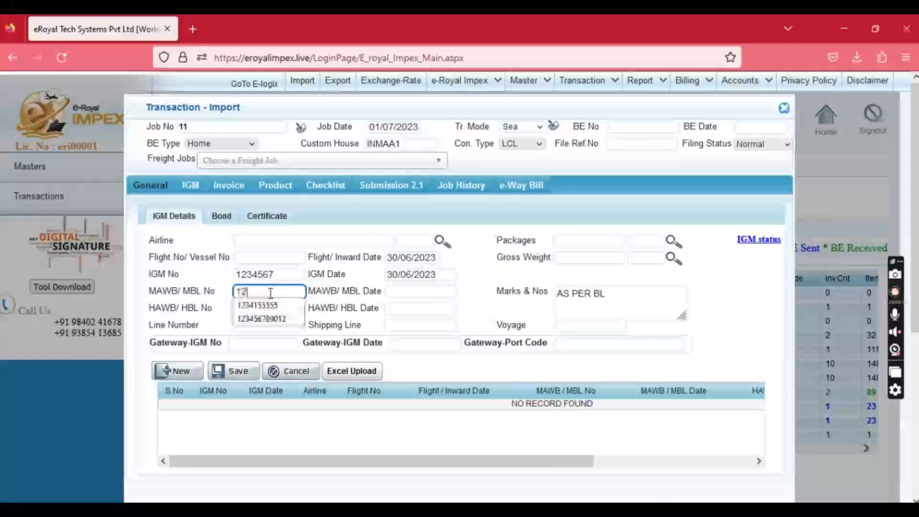
{"action": "type", "text": "3456788"}
{"action": "key", "text": "Tab"}
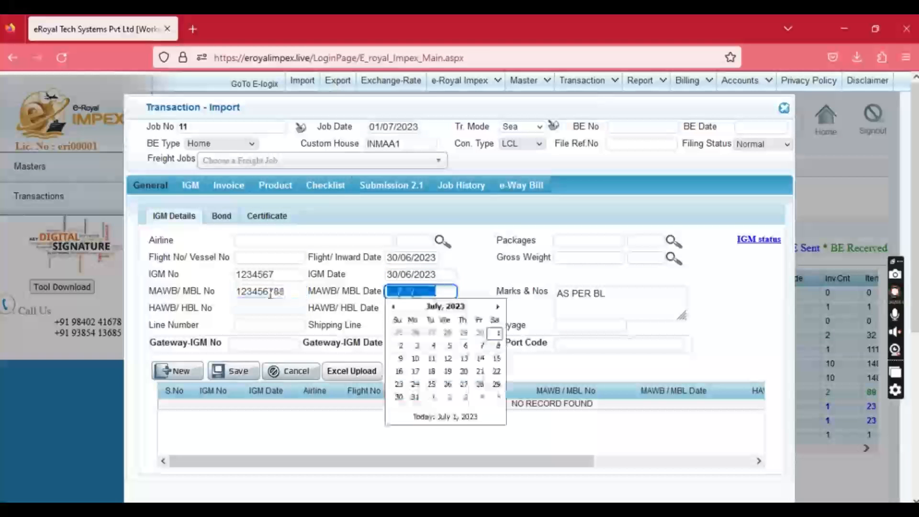
{"action": "left_click", "coordinate": [480, 333]}
{"action": "left_click", "coordinate": [273, 308]}
{"action": "left_click", "coordinate": [403, 308]}
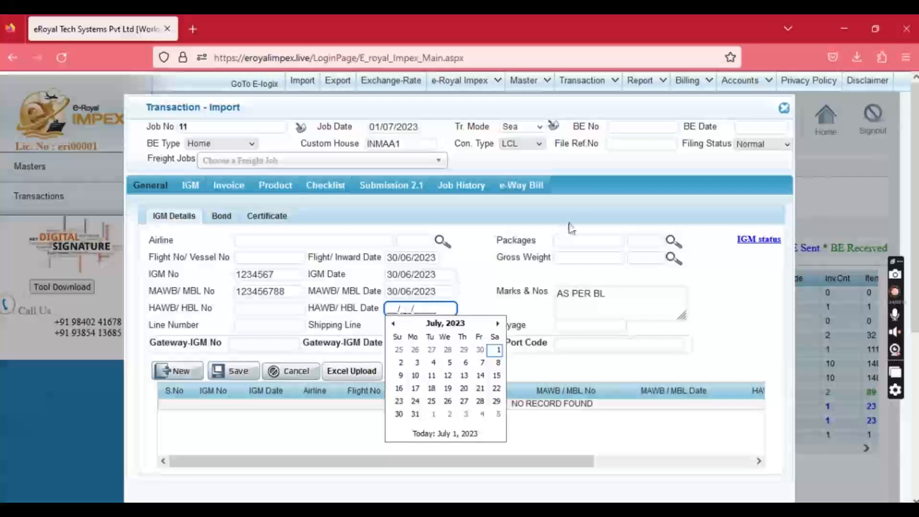
{"action": "left_click", "coordinate": [576, 240]}
Enter 10 PCS packages and 1000 KGS gross weight, then save the IGM record.
{"action": "type", "text": "10"}
{"action": "key", "text": "Tab"}
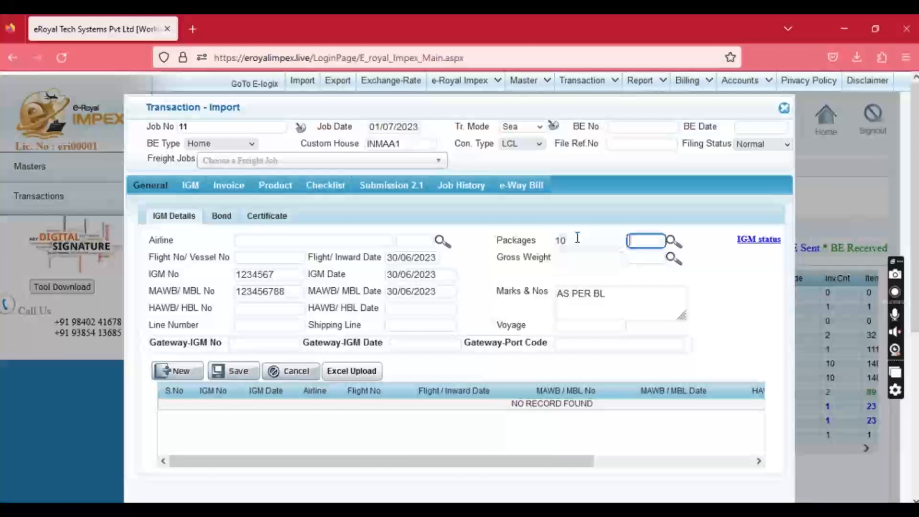
{"action": "type", "text": "PCS"}
{"action": "key", "text": "Tab"}
{"action": "type", "text": "1000"}
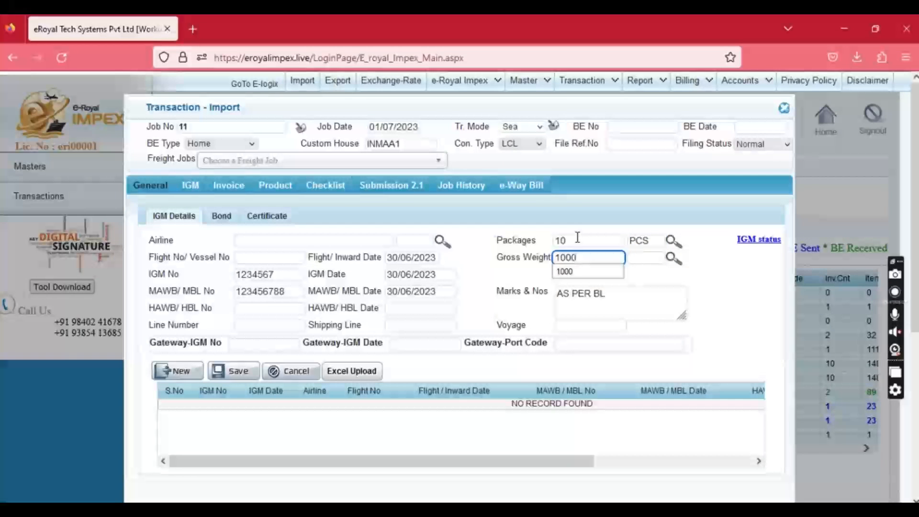
{"action": "key", "text": "Tab"}
{"action": "type", "text": "KGS"}
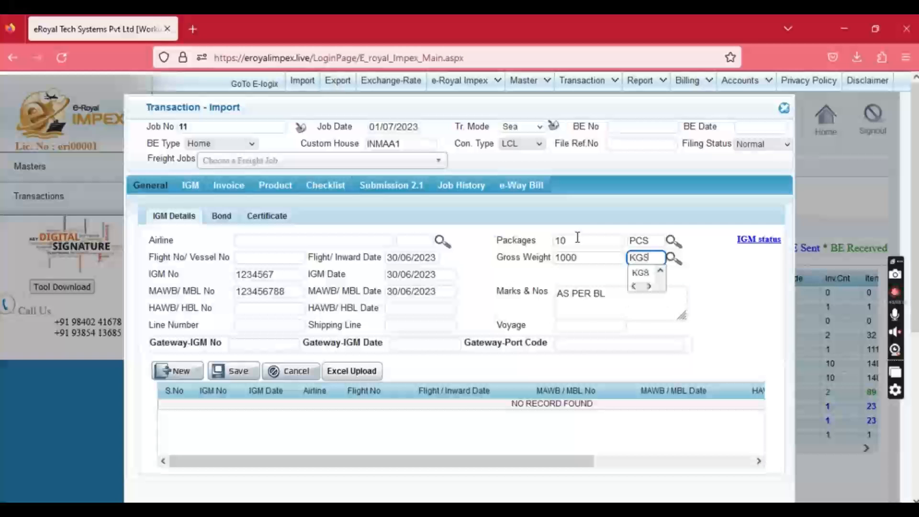
{"action": "key", "text": "Tab"}
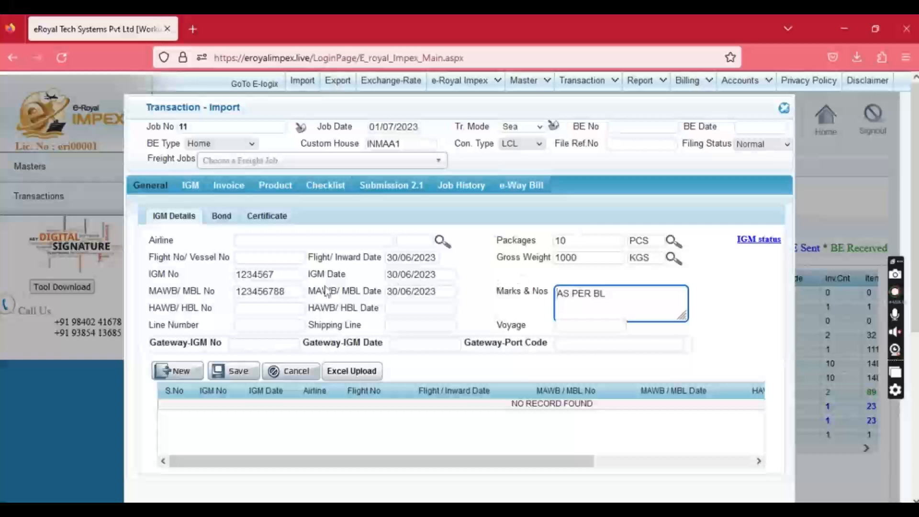
{"action": "left_click", "coordinate": [237, 371]}
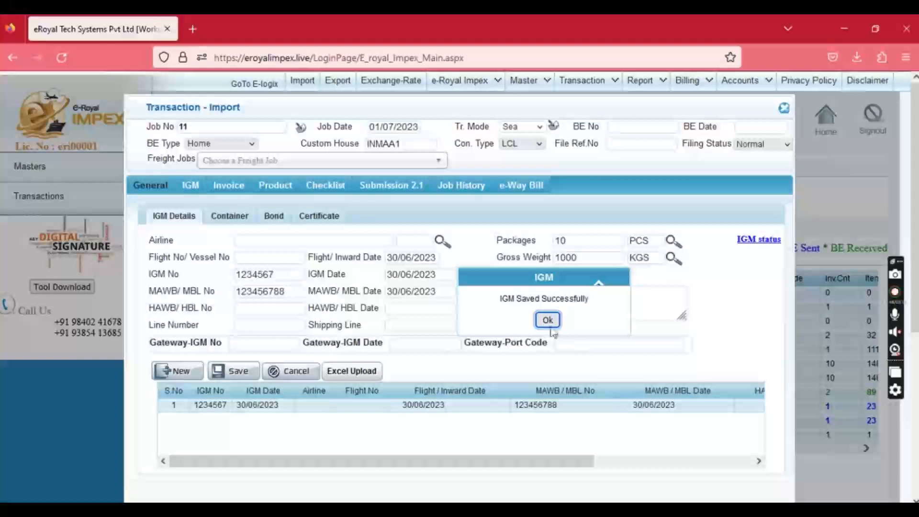
{"action": "left_click", "coordinate": [549, 321]}
Start a new IGM entry with flight date 30/06/2023 and IGM 12345 dated 30/06/2023.
{"action": "left_click", "coordinate": [176, 373]}
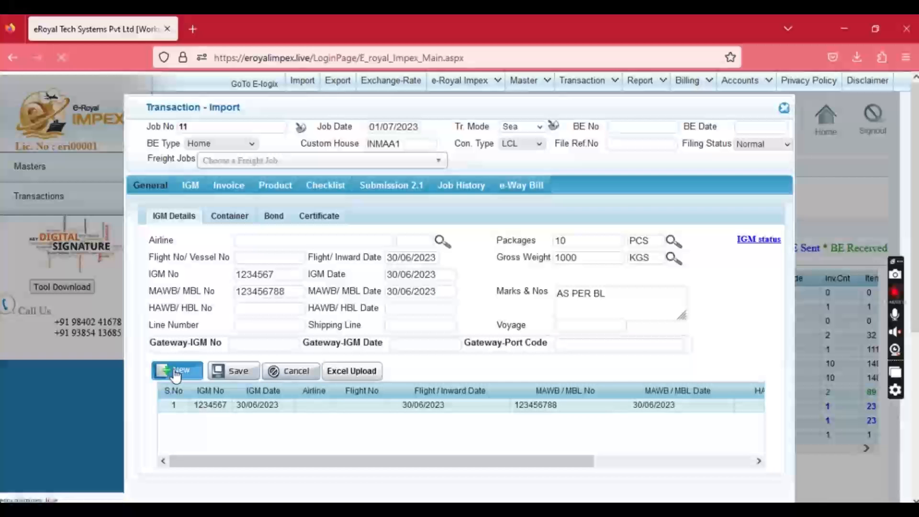
{"action": "left_click", "coordinate": [401, 259]}
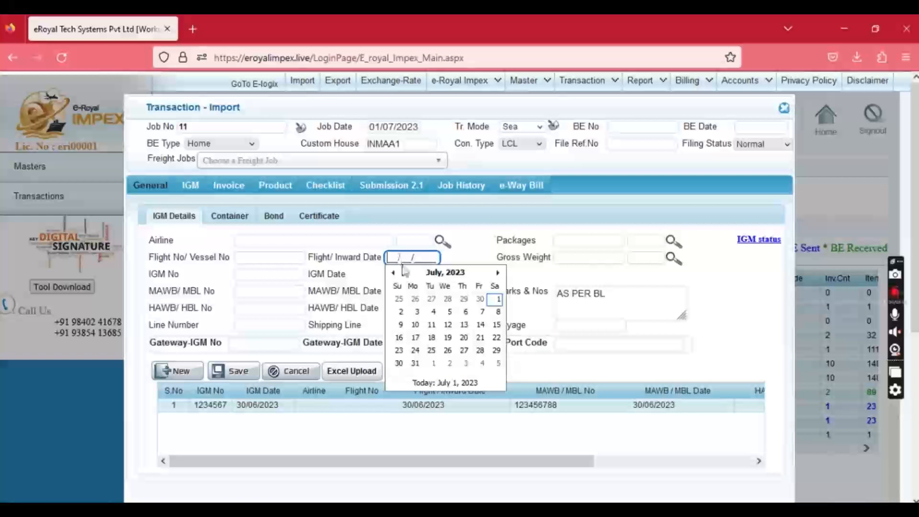
{"action": "left_click", "coordinate": [476, 299]}
{"action": "left_click", "coordinate": [267, 273]}
{"action": "type", "text": "12345"}
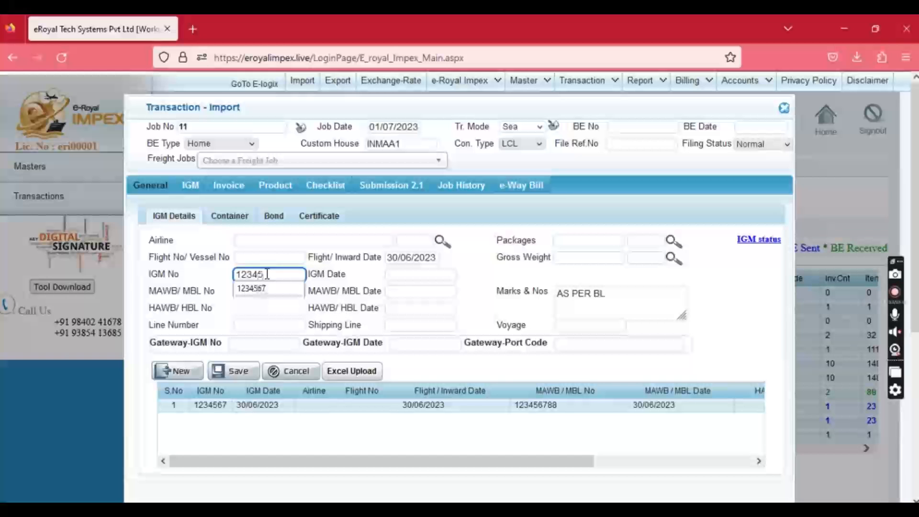
{"action": "key", "text": "Tab"}
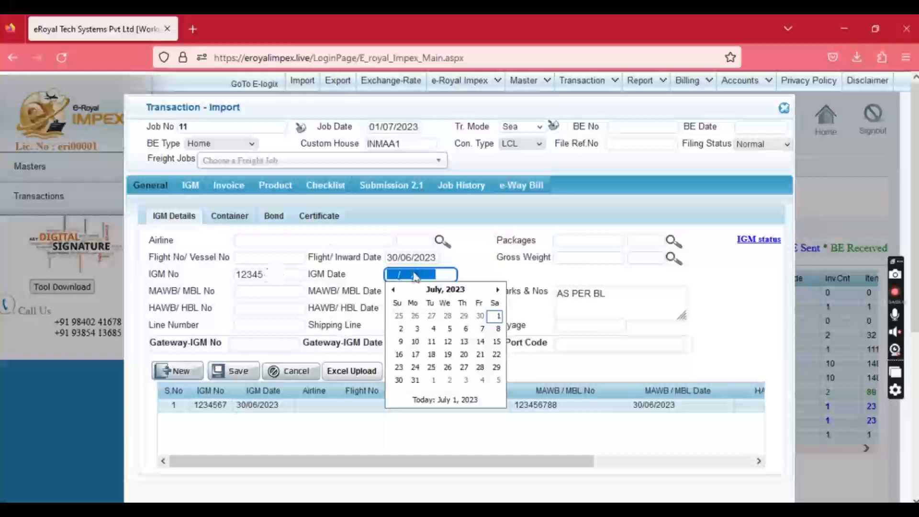
{"action": "left_click", "coordinate": [480, 316]}
Enter the MAWB/MBL number 122222221 with MAWB/MBL date 30/06/2023.
{"action": "left_click", "coordinate": [256, 290]}
{"action": "type", "text": "122222221"}
{"action": "left_click", "coordinate": [416, 293]}
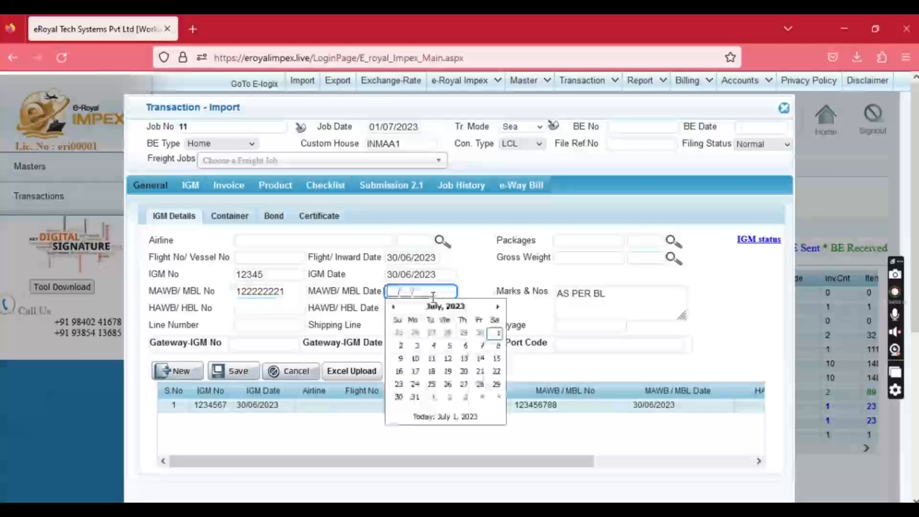
{"action": "left_click", "coordinate": [483, 333]}
Enter 100 PCS packages and 100 KGS gross weight, then save the second IGM entry.
{"action": "left_click", "coordinate": [573, 235]}
{"action": "type", "text": "100"}
{"action": "key", "text": "Tab"}
{"action": "type", "text": "PCS"}
{"action": "key", "text": "Down"}
{"action": "key", "text": "Tab"}
{"action": "type", "text": "100"}
{"action": "key", "text": "Tab"}
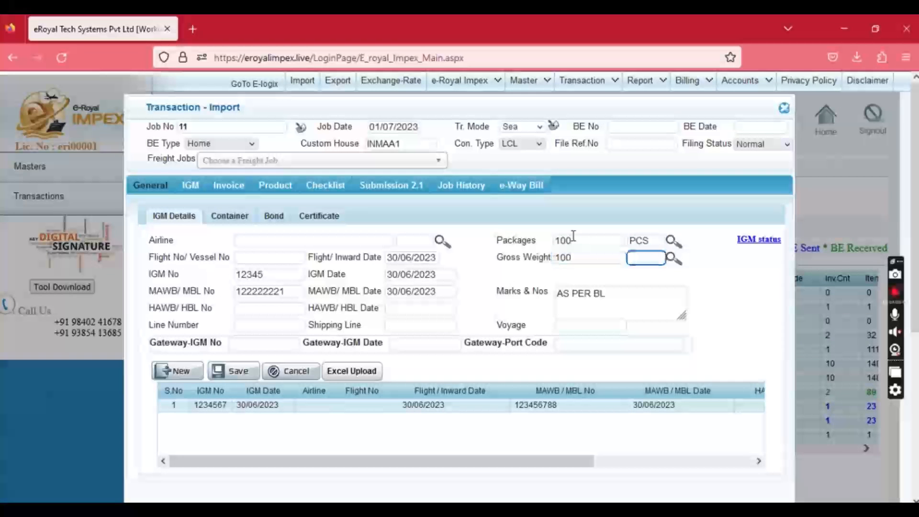
{"action": "type", "text": "KGS"}
{"action": "key", "text": "Tab"}
{"action": "left_click", "coordinate": [233, 370]}
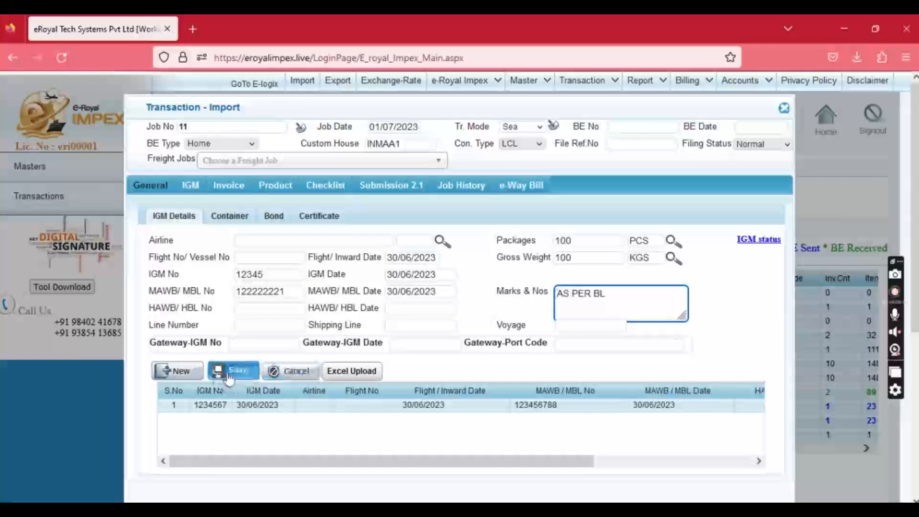
{"action": "left_click", "coordinate": [547, 319]}
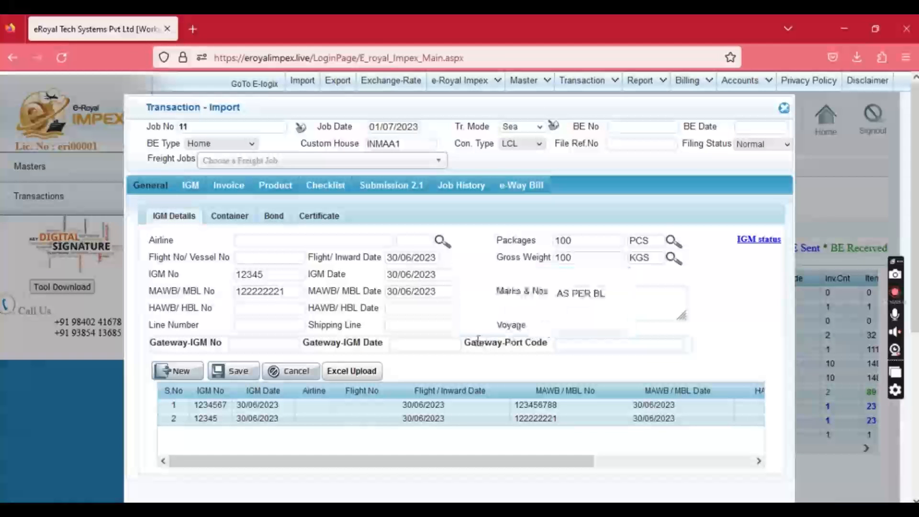
Download the IGM_EXL_UPLOAD.xlsx template from the IGM XL Upload dialog and open it in Excel.
{"action": "left_click", "coordinate": [351, 373]}
{"action": "left_click", "coordinate": [381, 411]}
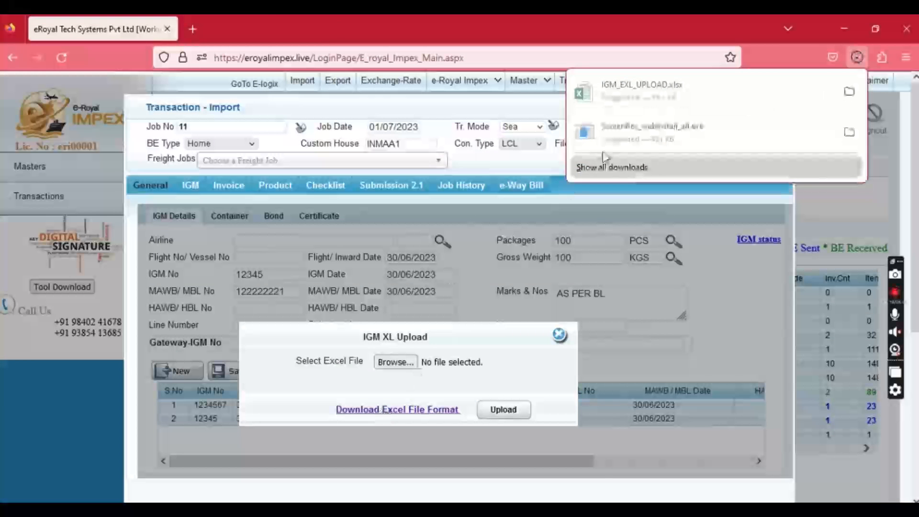
{"action": "left_click", "coordinate": [643, 85]}
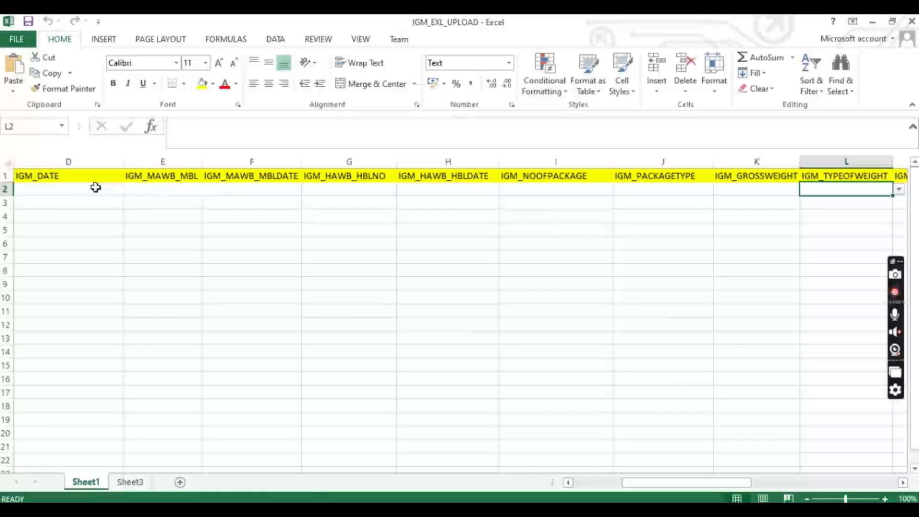
Review the IGM template's columns from IGM_DATE onward, then minimize both Excel workbooks.
{"action": "left_click", "coordinate": [96, 187]}
{"action": "key", "text": "Left"}
{"action": "key", "text": "Left"}
{"action": "key", "text": "Left"}
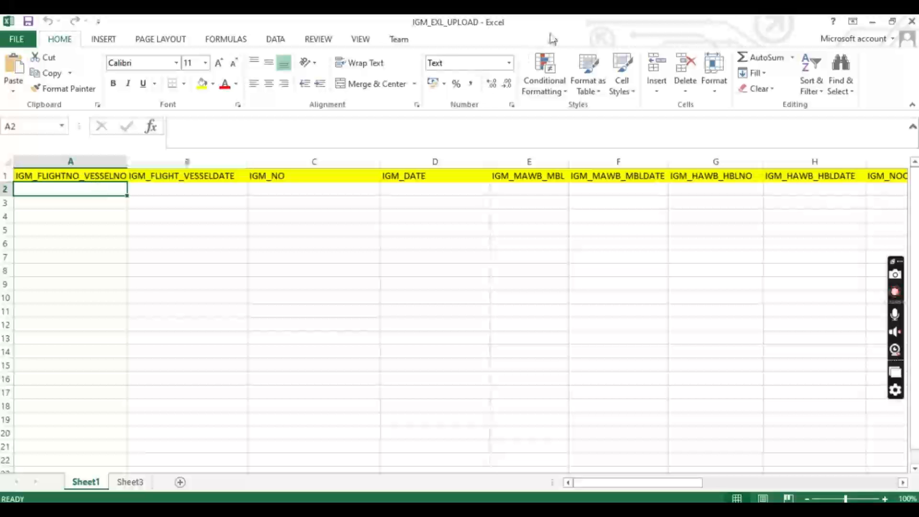
{"action": "left_click", "coordinate": [872, 22]}
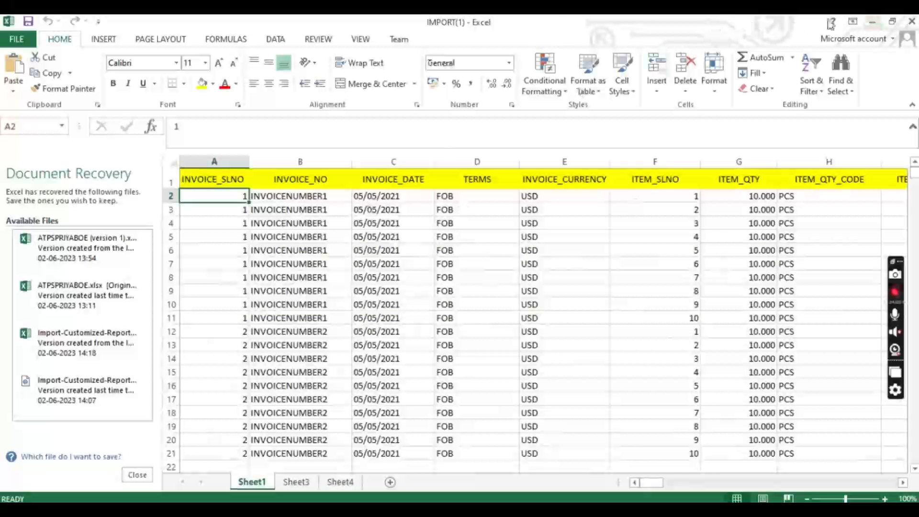
{"action": "left_click", "coordinate": [871, 22]}
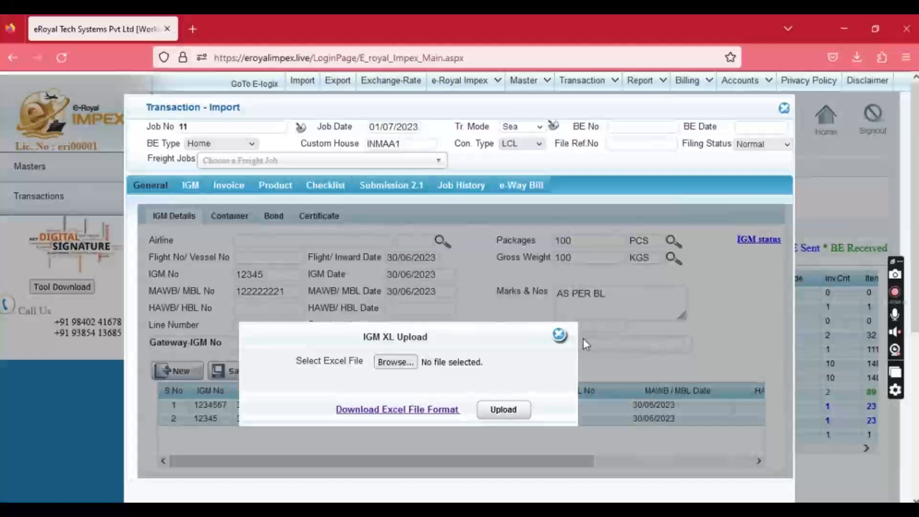
Enter container number 12345678 and seal number SEALNO on the Container tab.
{"action": "left_click", "coordinate": [559, 334]}
{"action": "left_click", "coordinate": [226, 216]}
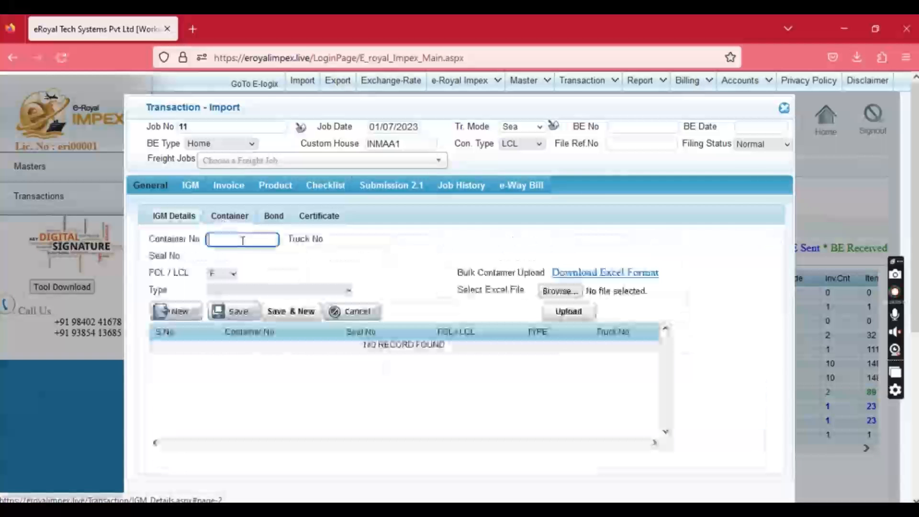
{"action": "left_click", "coordinate": [229, 240]}
{"action": "left_click", "coordinate": [235, 251]}
{"action": "left_click", "coordinate": [226, 258]}
{"action": "left_click", "coordinate": [248, 255]}
{"action": "left_click", "coordinate": [243, 260]}
{"action": "left_click", "coordinate": [242, 262]}
{"action": "left_click", "coordinate": [238, 272]}
Set FCL/LCL F and type 20, save the container, and download the bulk upload template.
{"action": "left_click_drag", "start_coordinate": [232, 256], "coordinate": [221, 278]}
{"action": "left_click", "coordinate": [163, 289]}
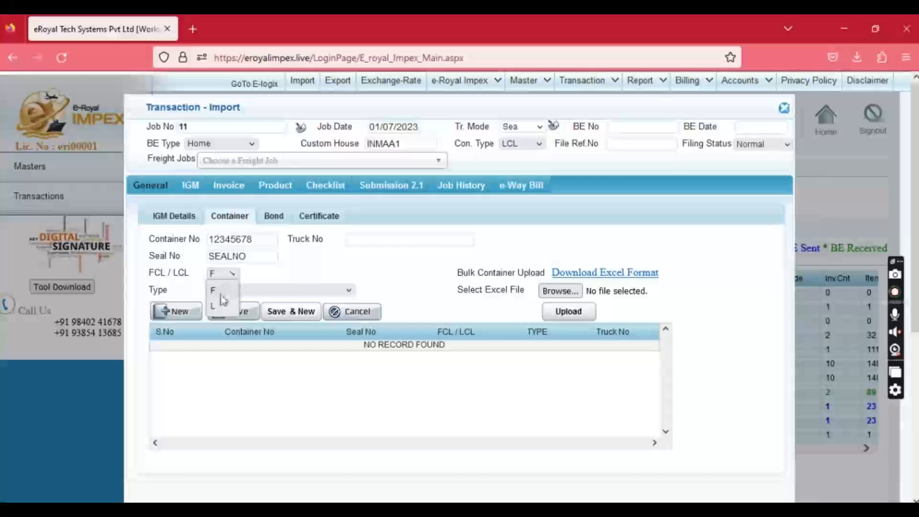
{"action": "left_click", "coordinate": [256, 290]}
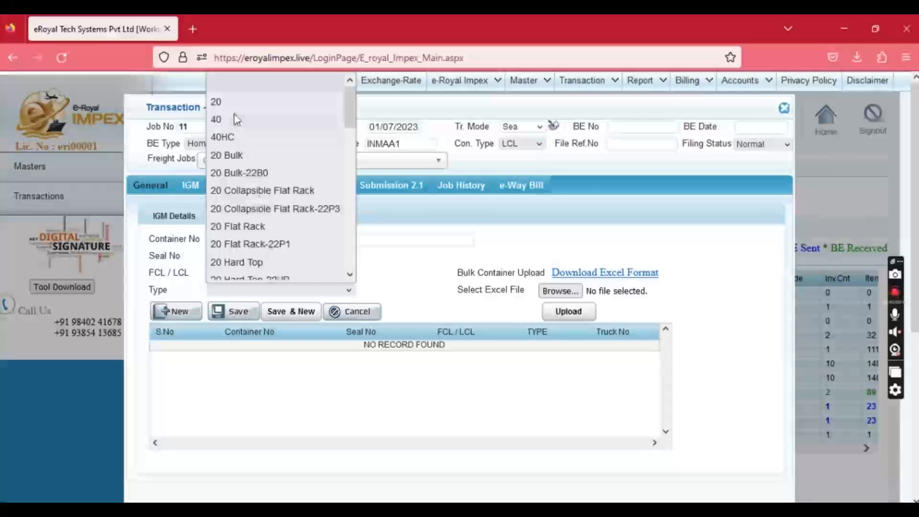
{"action": "left_click", "coordinate": [232, 103]}
{"action": "left_click", "coordinate": [231, 313]}
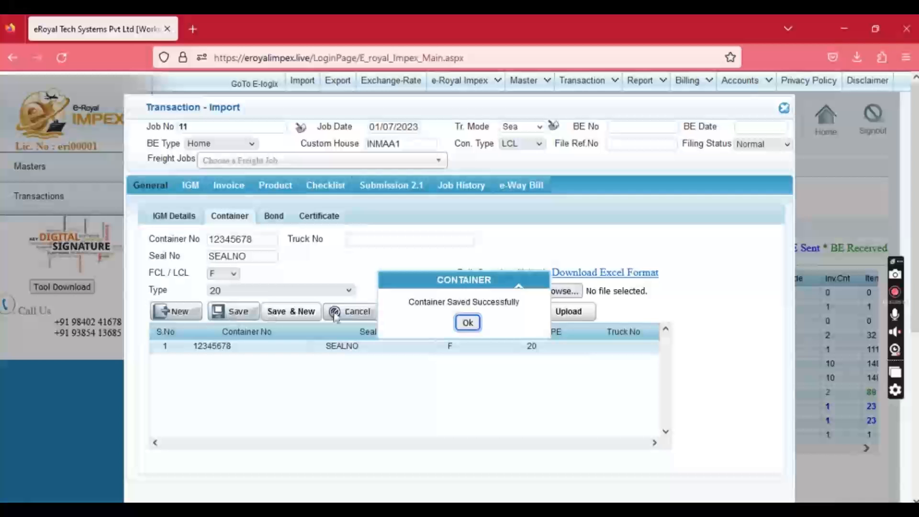
{"action": "left_click", "coordinate": [467, 323]}
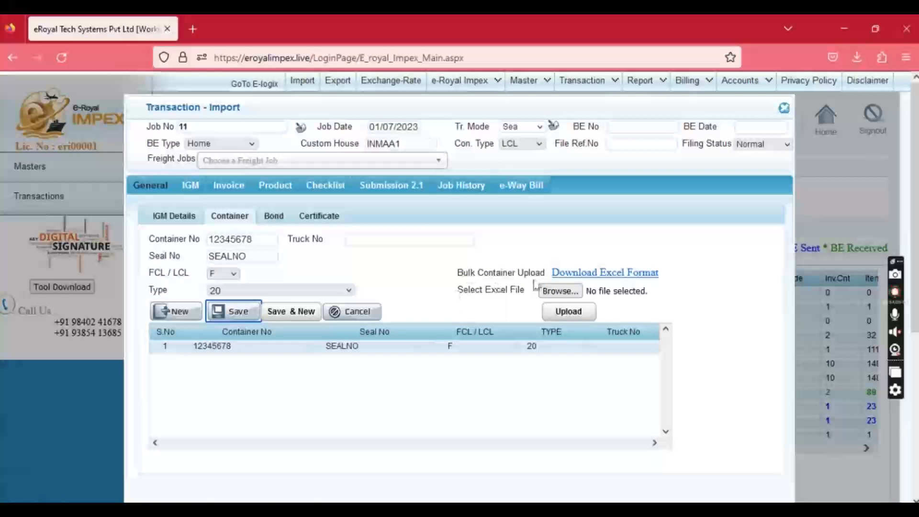
{"action": "left_click", "coordinate": [587, 276]}
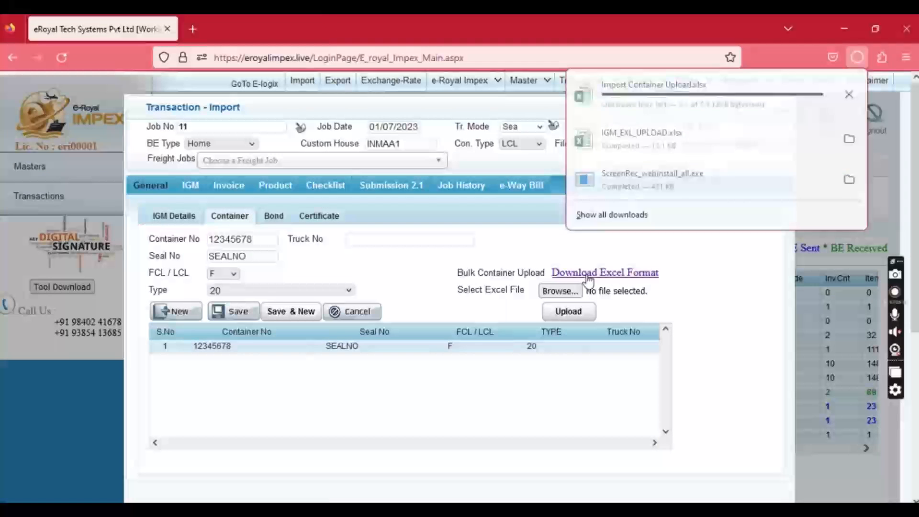
Open Import Container Upload.xlsx and highlight its Container No, Seal No, FCL/LCL, Type and Truck No columns.
{"action": "left_click", "coordinate": [647, 96]}
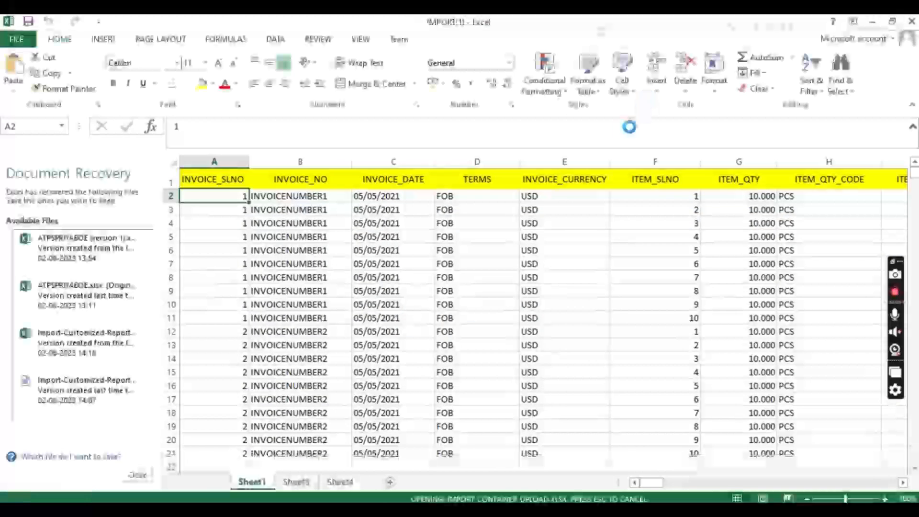
{"action": "left_click_drag", "start_coordinate": [64, 189], "coordinate": [77, 381]}
{"action": "left_click_drag", "start_coordinate": [153, 186], "coordinate": [176, 260]}
{"action": "left_click_drag", "start_coordinate": [208, 189], "coordinate": [206, 283]}
{"action": "left_click_drag", "start_coordinate": [276, 190], "coordinate": [291, 296]}
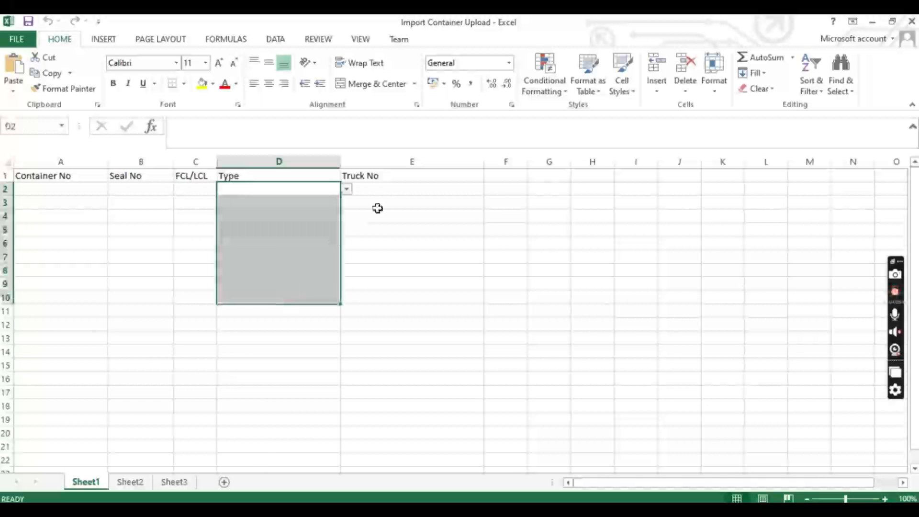
{"action": "left_click_drag", "start_coordinate": [394, 194], "coordinate": [396, 280]}
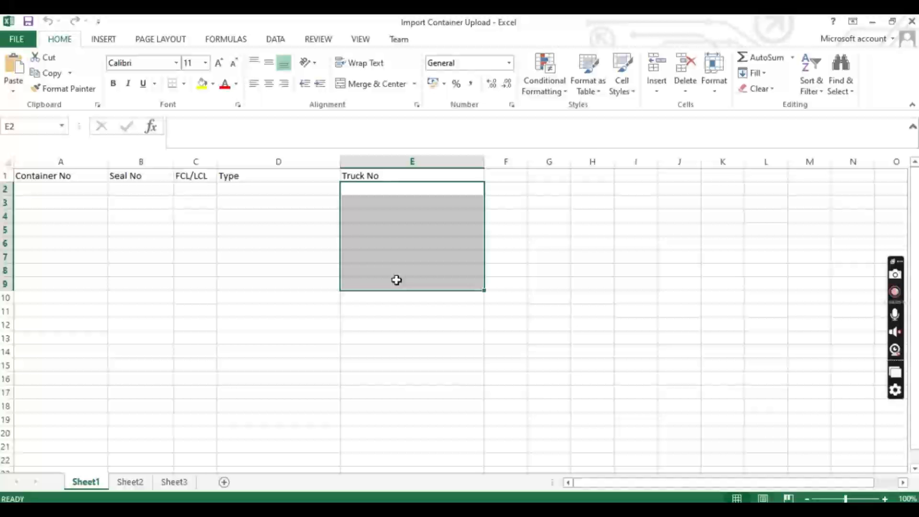
Minimize Excel and return to the import job's Bond details.
{"action": "left_click", "coordinate": [872, 21]}
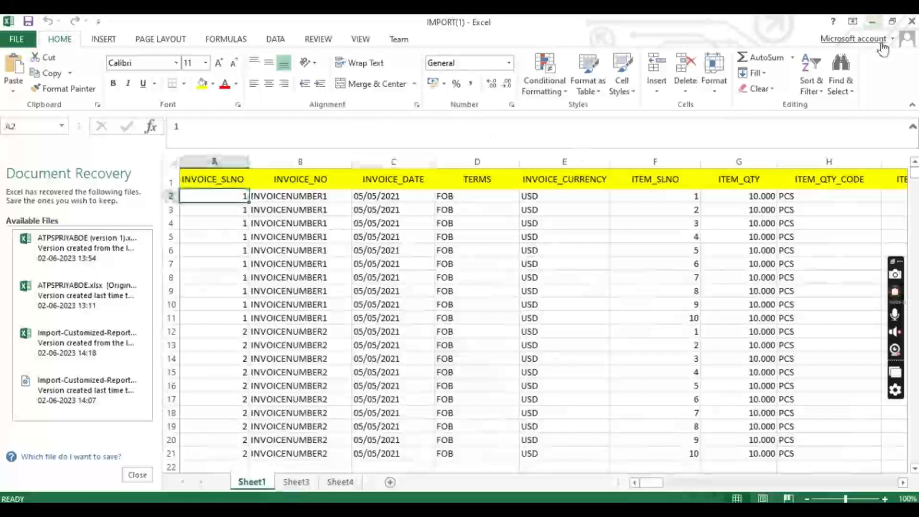
{"action": "left_click", "coordinate": [872, 22]}
{"action": "left_click", "coordinate": [273, 215]}
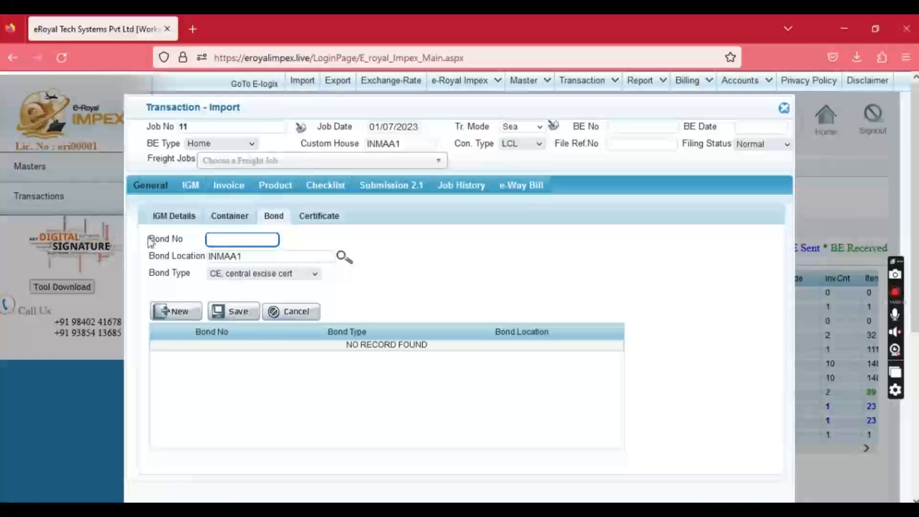
{"action": "left_click", "coordinate": [221, 235]}
{"action": "left_click", "coordinate": [249, 259]}
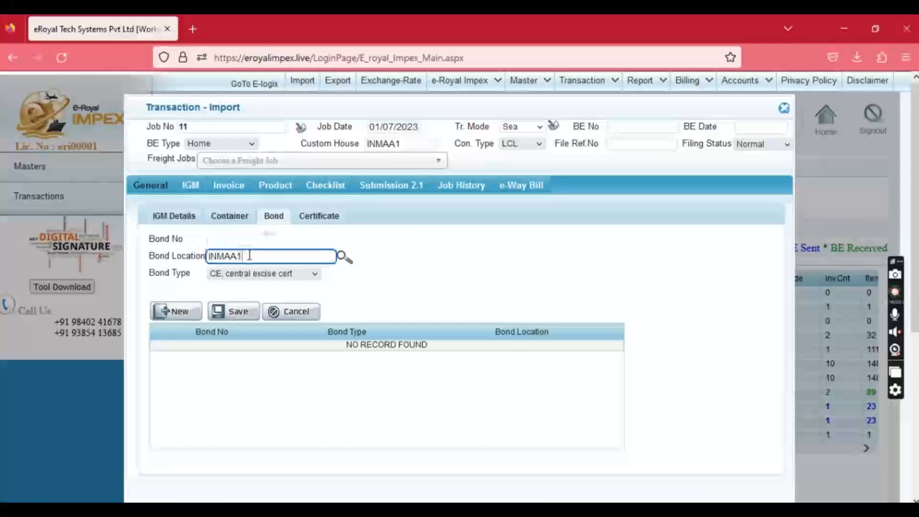
{"action": "left_click", "coordinate": [249, 274]}
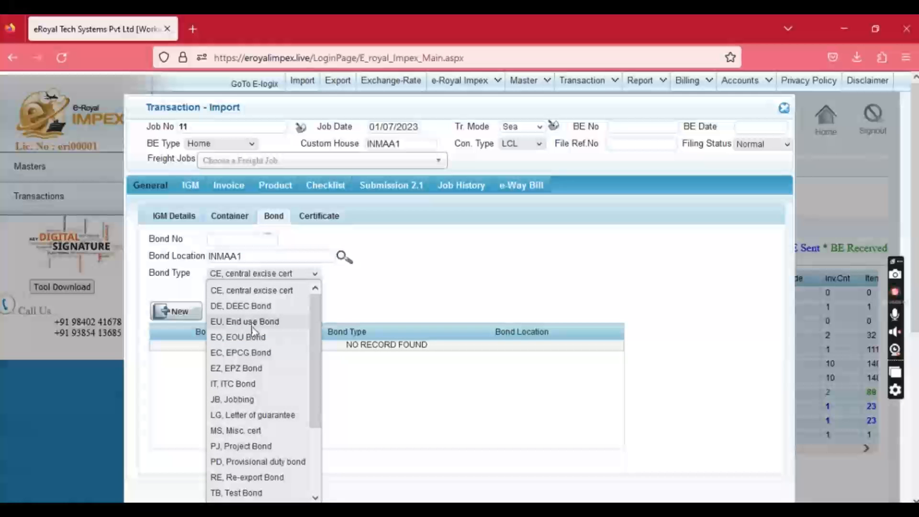
{"action": "left_click", "coordinate": [237, 242]}
{"action": "type", "text": "1234567789"}
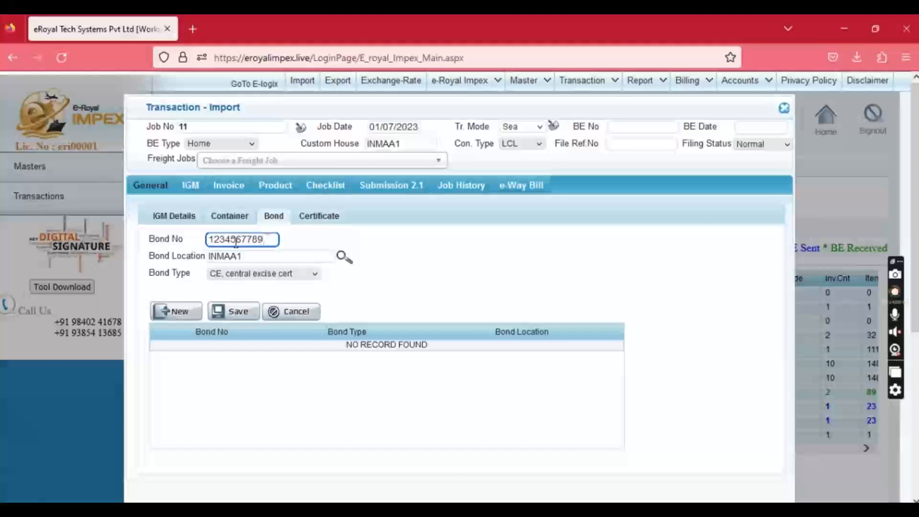
{"action": "left_click", "coordinate": [233, 311]}
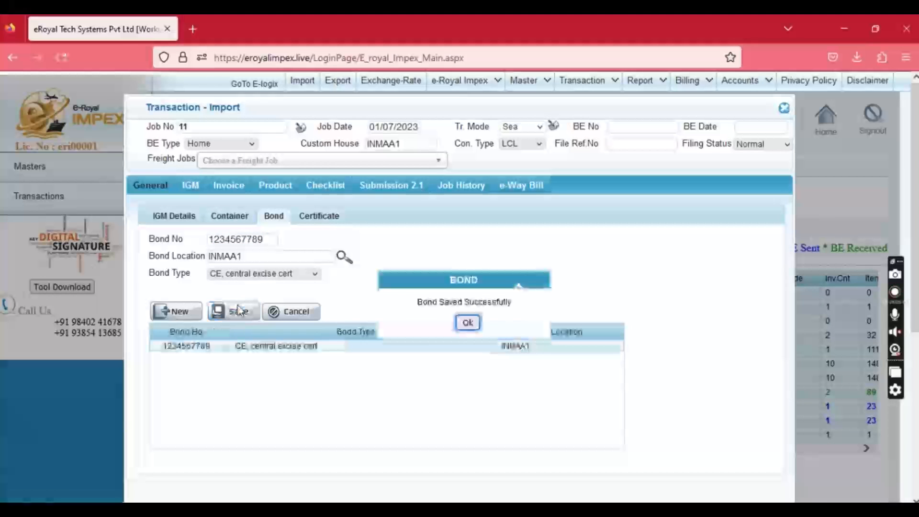
{"action": "left_click", "coordinate": [468, 323]}
Add and save a second bond, 343567890, at location Chennai(Sea)-INMAA1.
{"action": "left_click", "coordinate": [175, 311]}
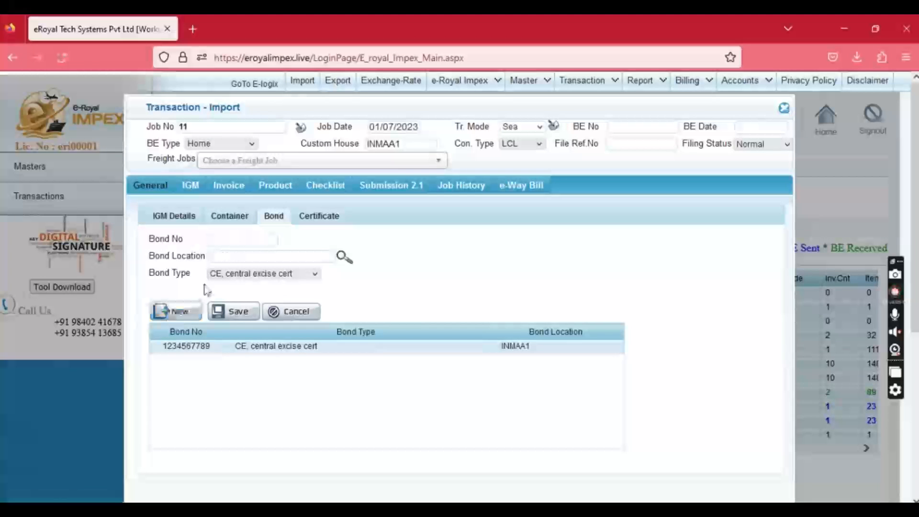
{"action": "left_click", "coordinate": [221, 242]}
{"action": "type", "text": "343567890"}
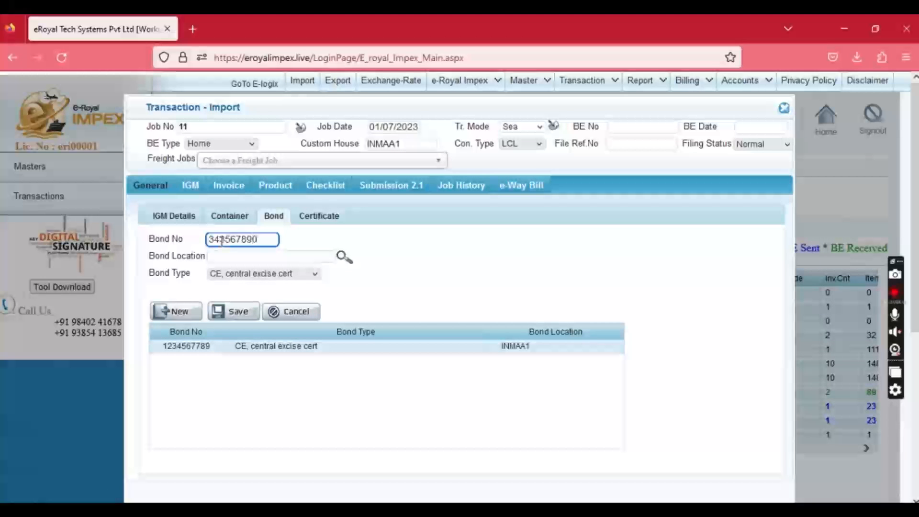
{"action": "key", "text": "Tab"}
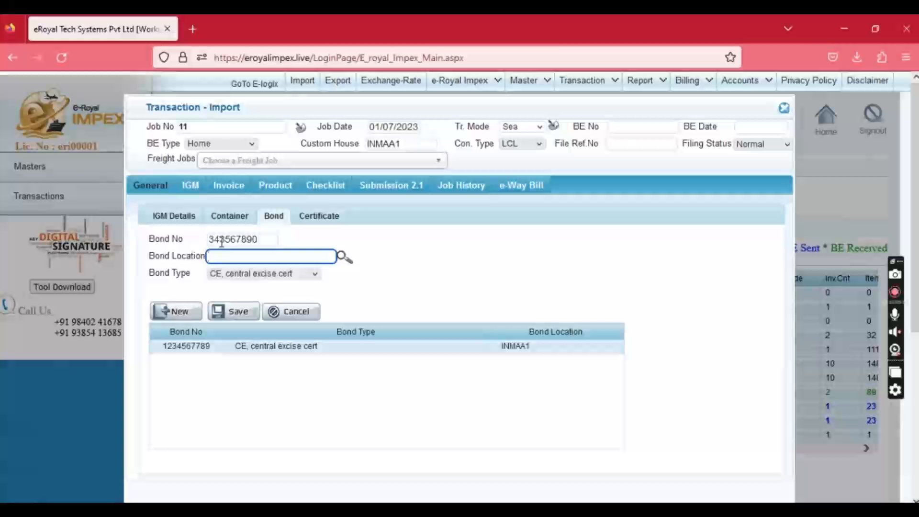
{"action": "type", "text": "INMA"}
{"action": "key", "text": "Down"}
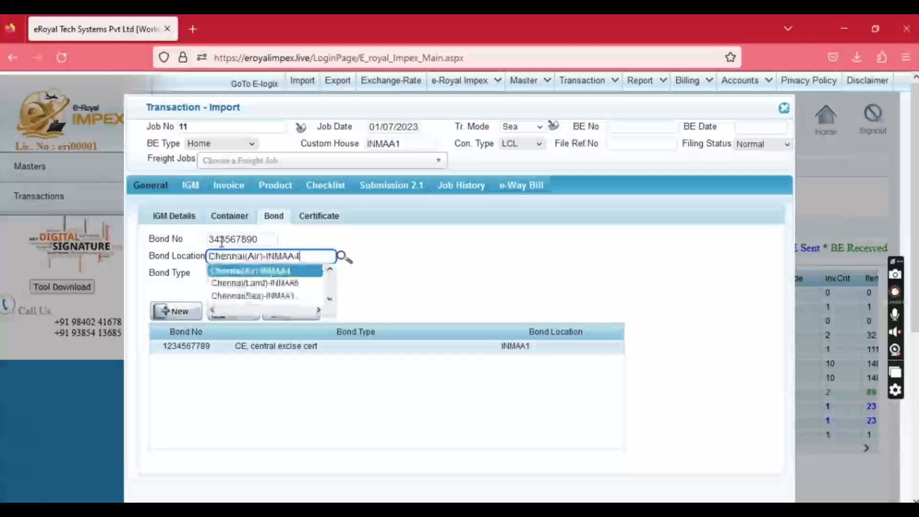
{"action": "key", "text": "Down"}
{"action": "key", "text": "Down"}
{"action": "key", "text": "Tab"}
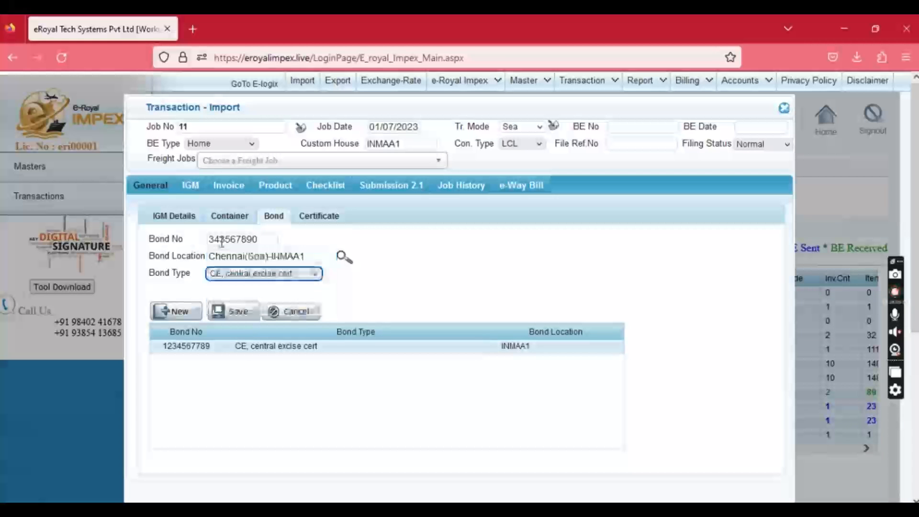
{"action": "left_click", "coordinate": [239, 318]}
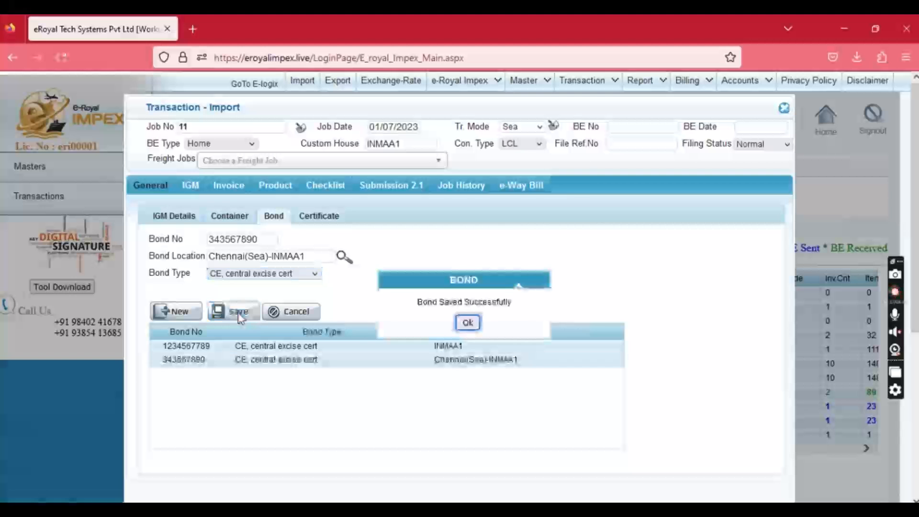
{"action": "left_click", "coordinate": [467, 322]}
{"action": "left_click", "coordinate": [322, 216]}
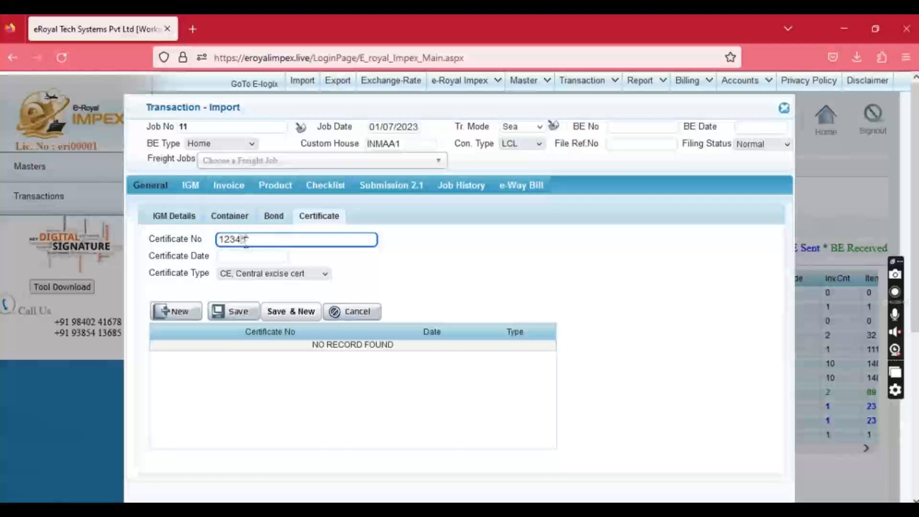
Save certificate 123456788 dated 30/06/2023 with certificate type JB, Jobbing.
{"action": "left_click", "coordinate": [251, 256]}
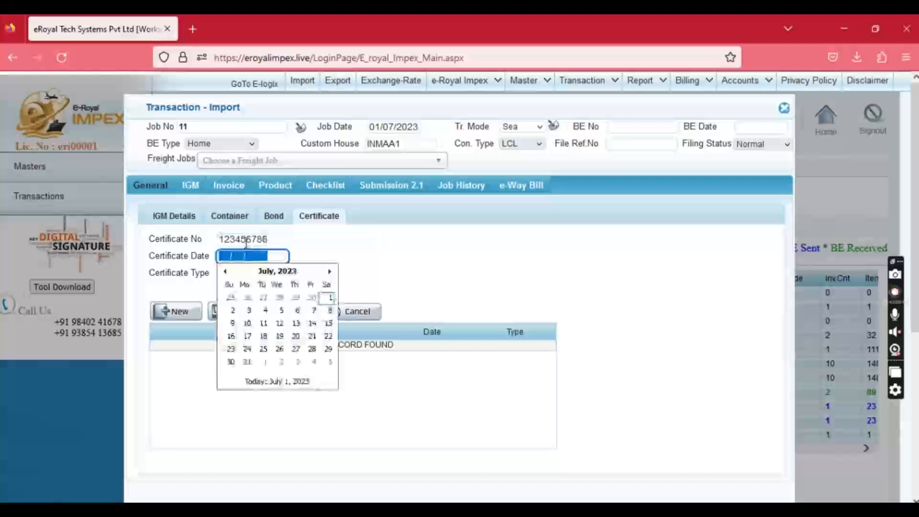
{"action": "left_click", "coordinate": [314, 297]}
{"action": "left_click", "coordinate": [250, 273]}
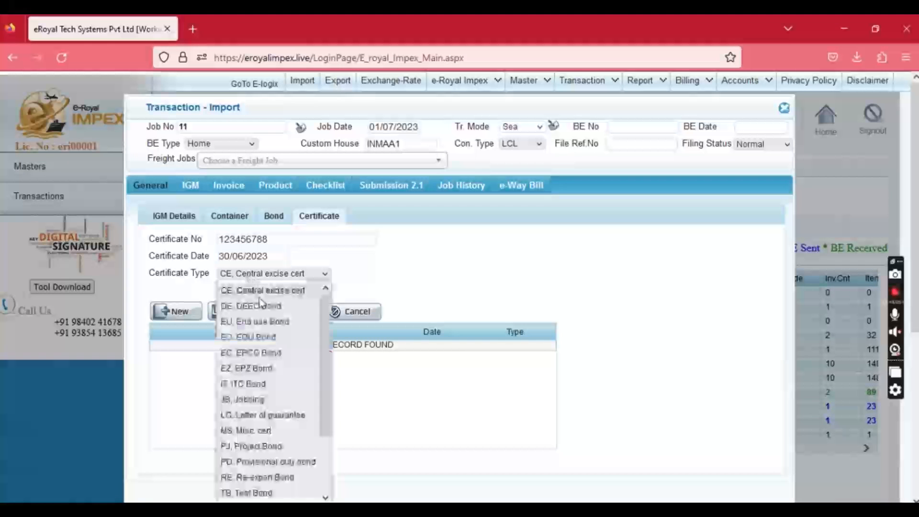
{"action": "left_click", "coordinate": [249, 399]}
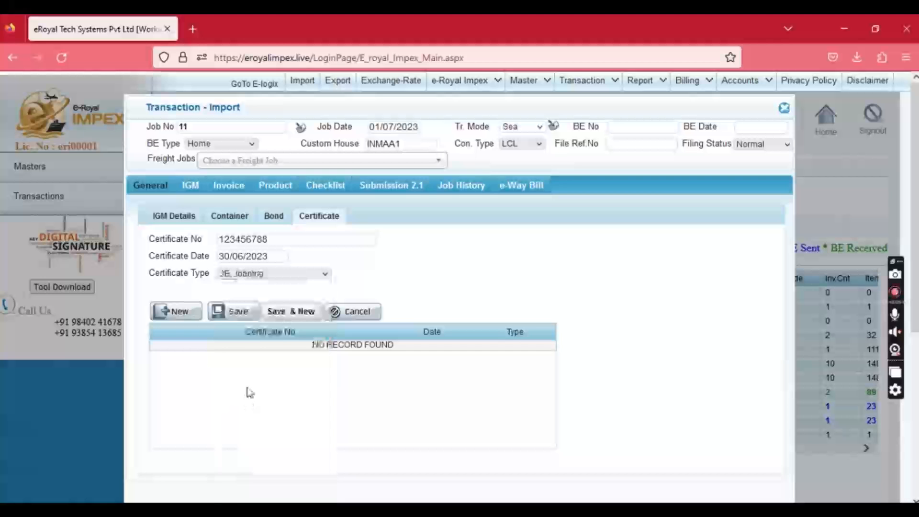
{"action": "left_click", "coordinate": [233, 312]}
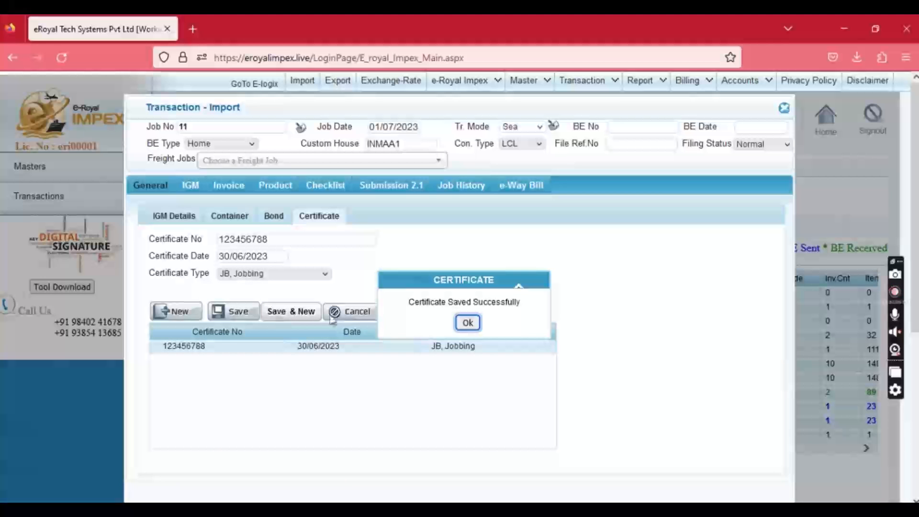
{"action": "left_click", "coordinate": [467, 322]}
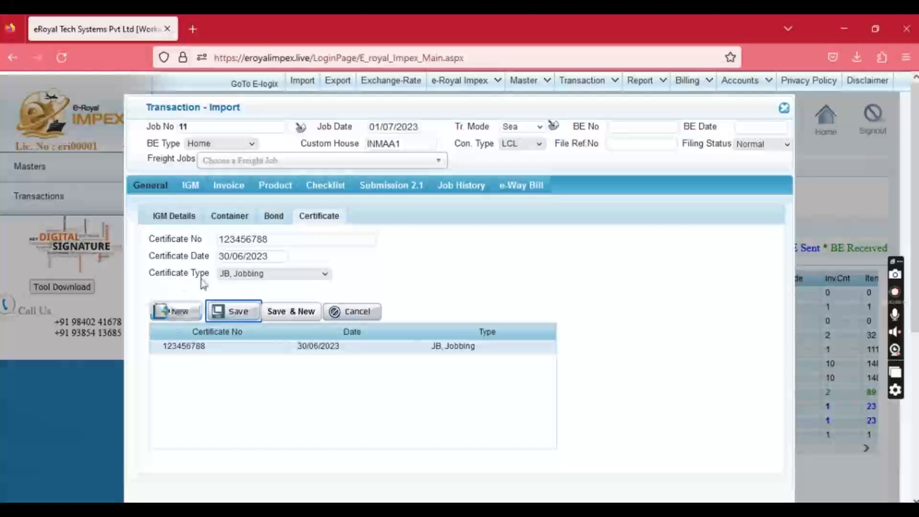
Enter invoice 1234567 dated 30/06/2023 with FOB terms.
{"action": "left_click", "coordinate": [229, 187]}
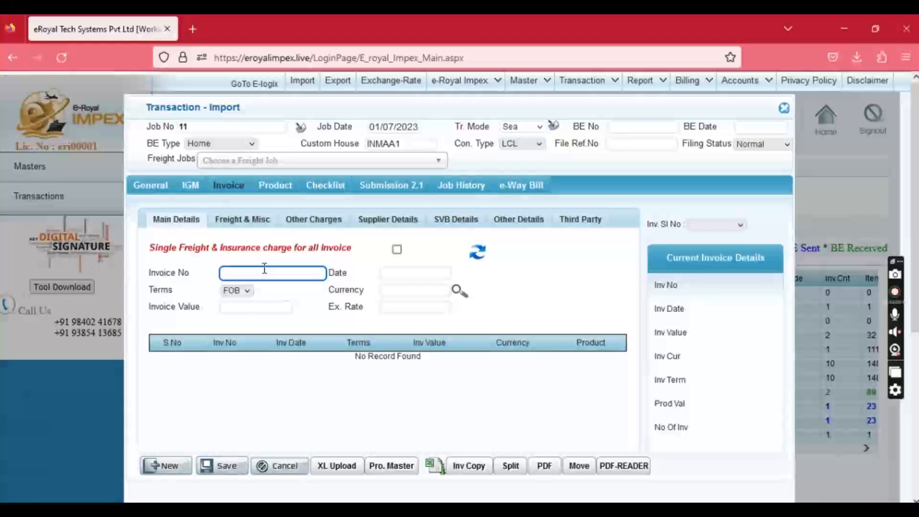
{"action": "left_click_drag", "start_coordinate": [146, 276], "coordinate": [175, 280]}
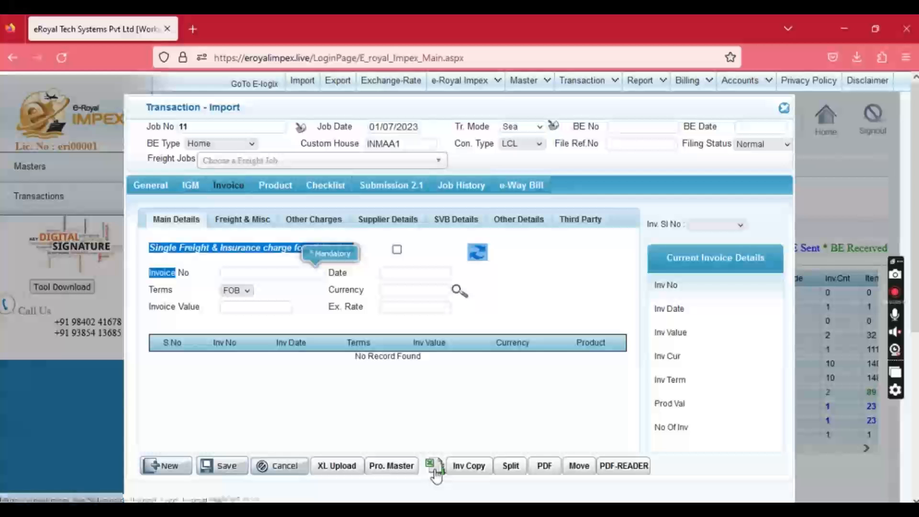
{"action": "left_click", "coordinate": [260, 273]}
{"action": "type", "text": "12345"}
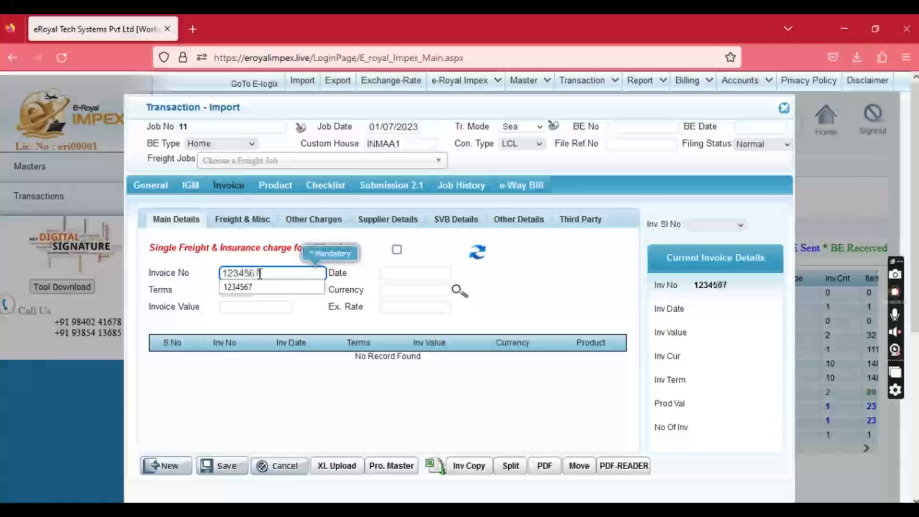
{"action": "type", "text": "67"}
{"action": "key", "text": "Tab"}
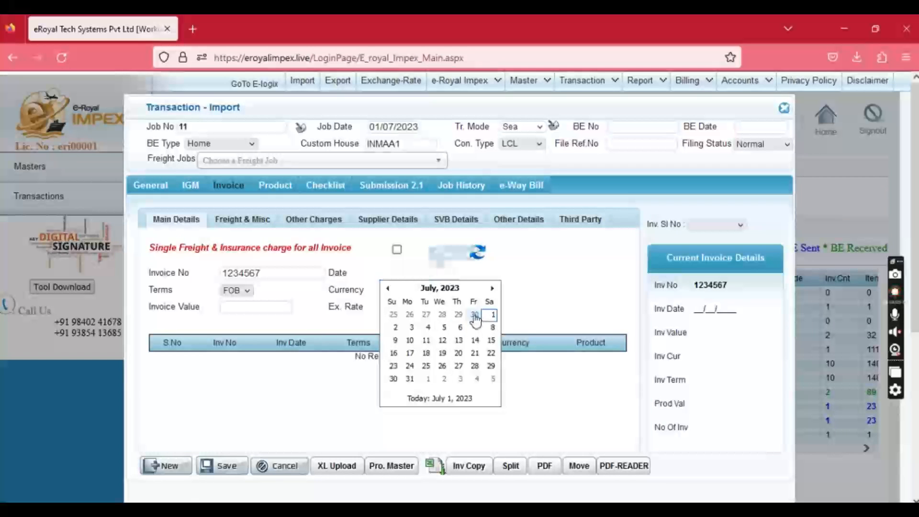
{"action": "left_click", "coordinate": [474, 315]}
{"action": "left_click", "coordinate": [239, 292]}
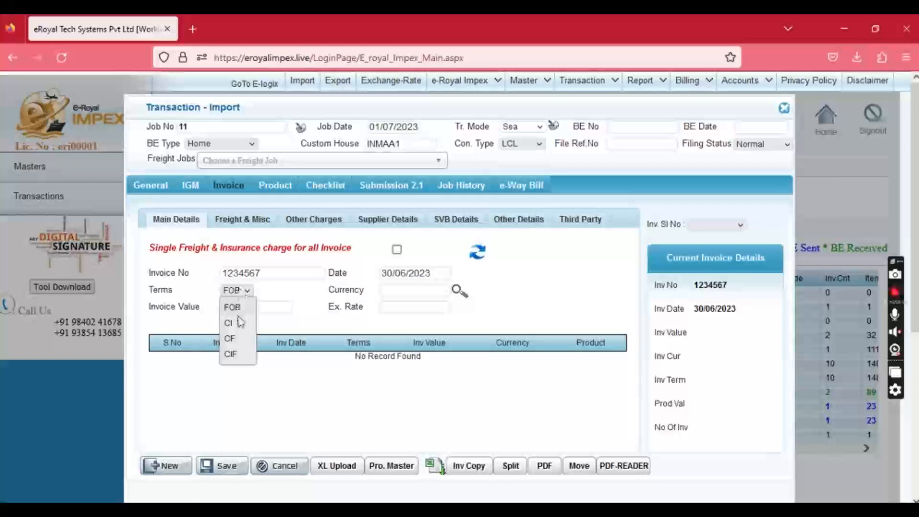
{"action": "left_click", "coordinate": [238, 308]}
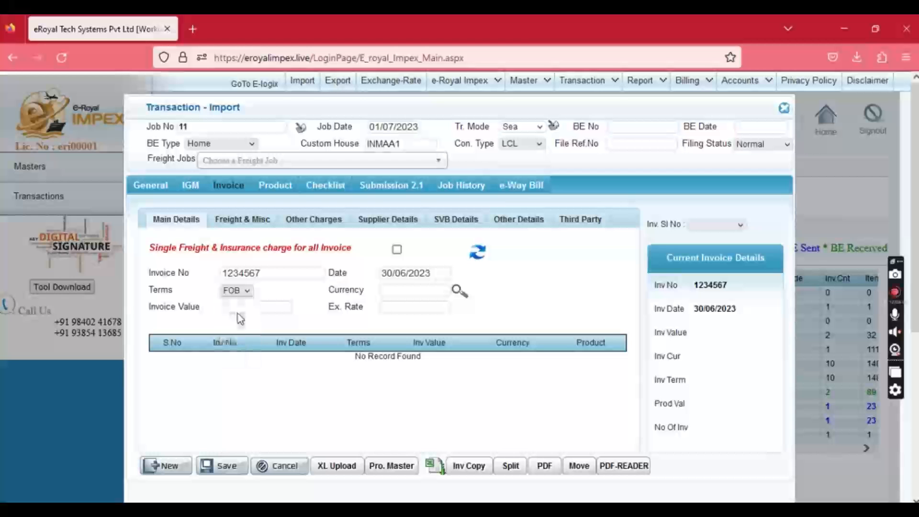
Set the invoice currency to USD at 83.05 and the invoice value to 10000.
{"action": "left_click", "coordinate": [421, 290]}
{"action": "type", "text": "USD"}
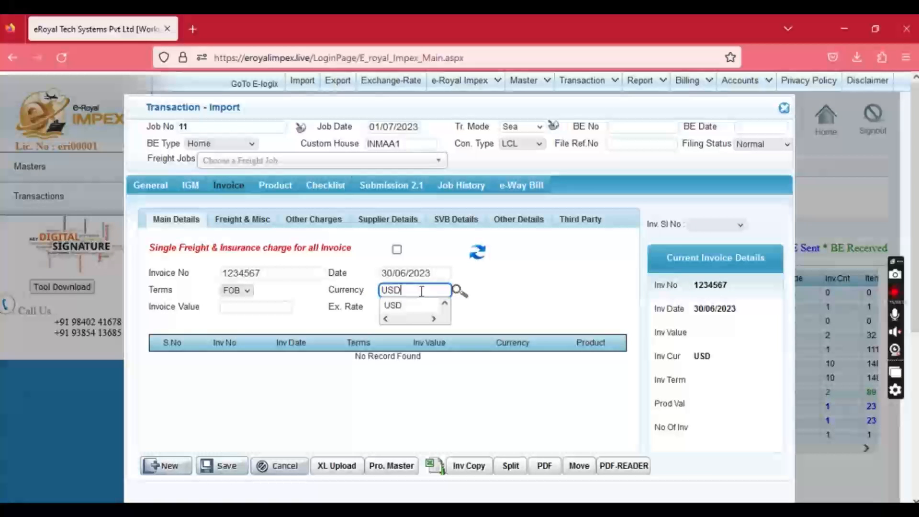
{"action": "key", "text": "Down"}
{"action": "key", "text": "Tab"}
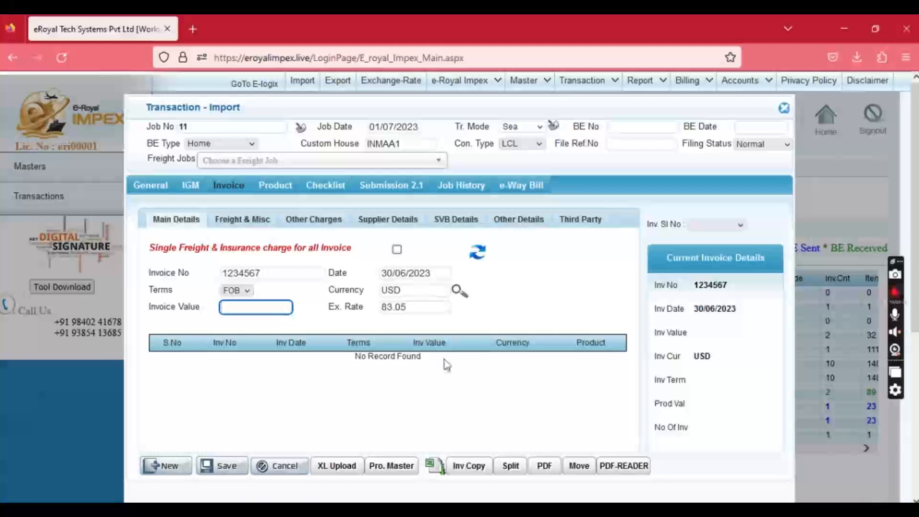
{"action": "left_click", "coordinate": [233, 308]}
{"action": "type", "text": "10000"}
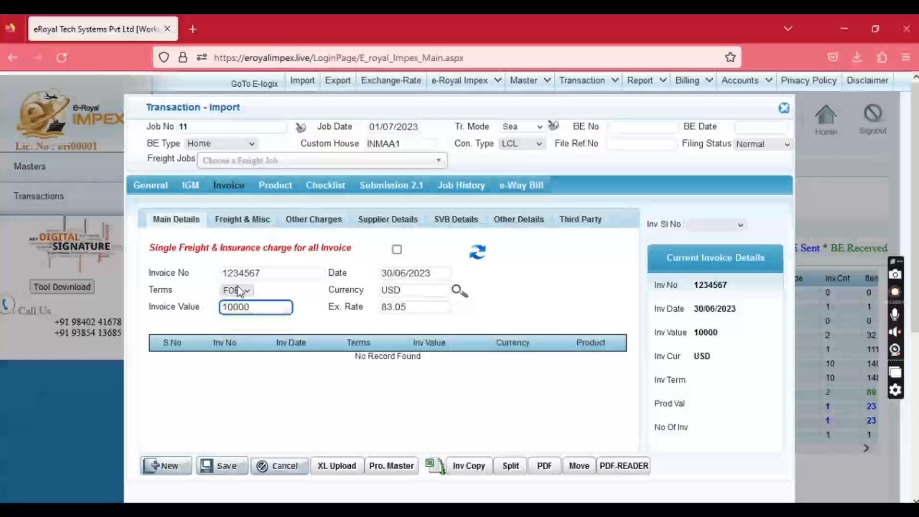
{"action": "left_click", "coordinate": [237, 290]}
Replace the 20.0000 freight rate with a flat freight charge of 110, keeping insurance at 1.1250%.
{"action": "left_click", "coordinate": [242, 218]}
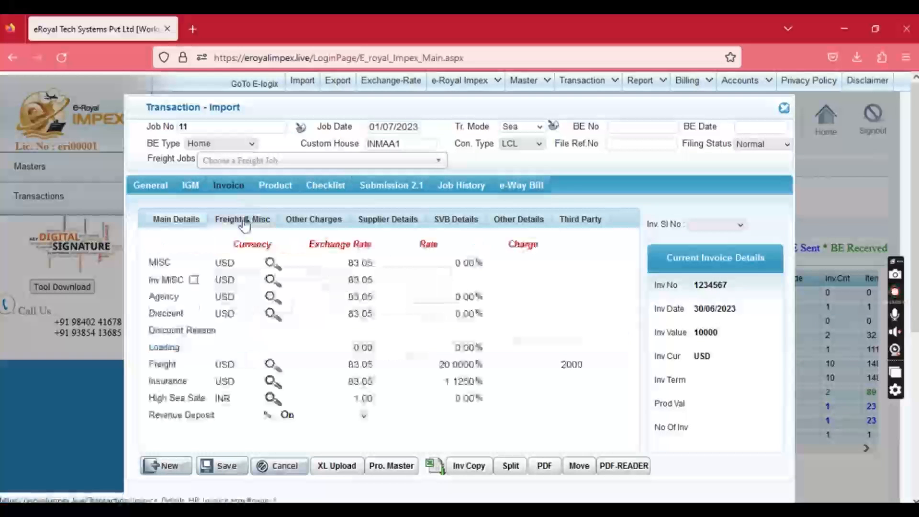
{"action": "left_click_drag", "start_coordinate": [434, 367], "coordinate": [498, 372]}
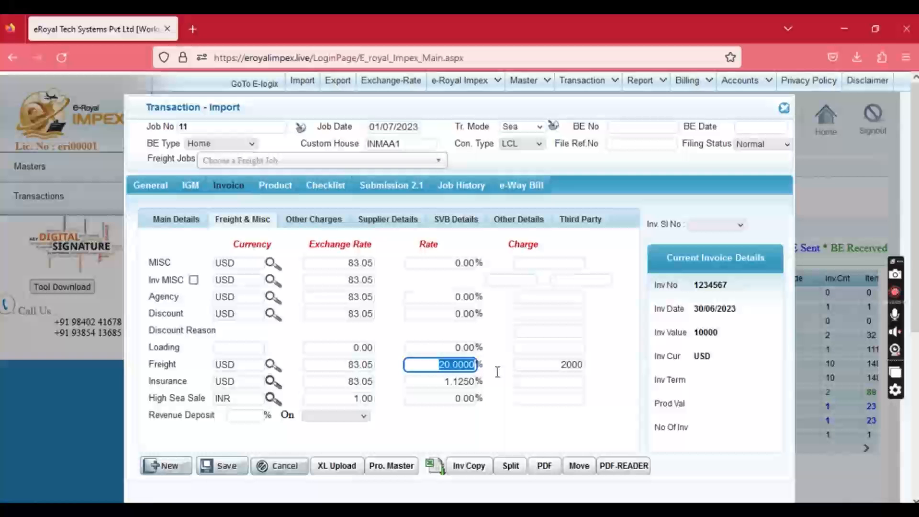
{"action": "type", "text": "1"}
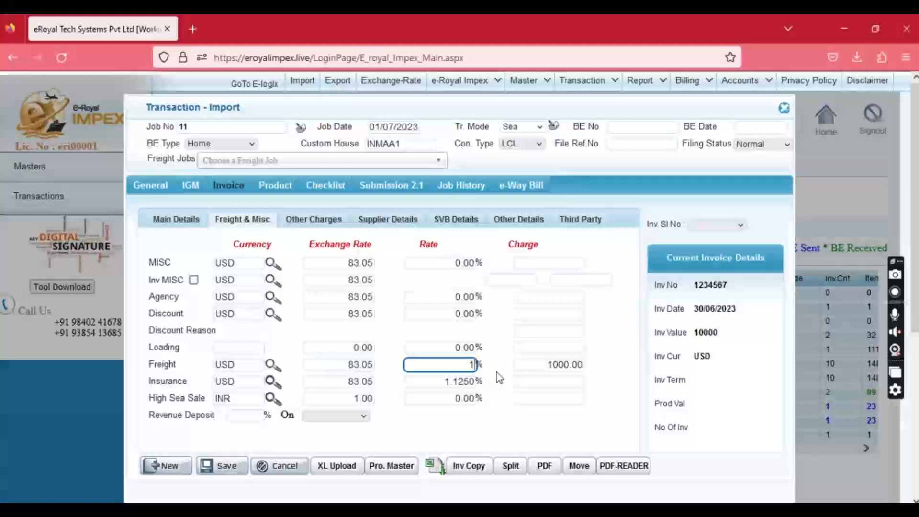
{"action": "key", "text": "Tab"}
{"action": "type", "text": "110"}
{"action": "key", "text": "Tab"}
{"action": "key", "text": "Tab"}
{"action": "key", "text": "Tab"}
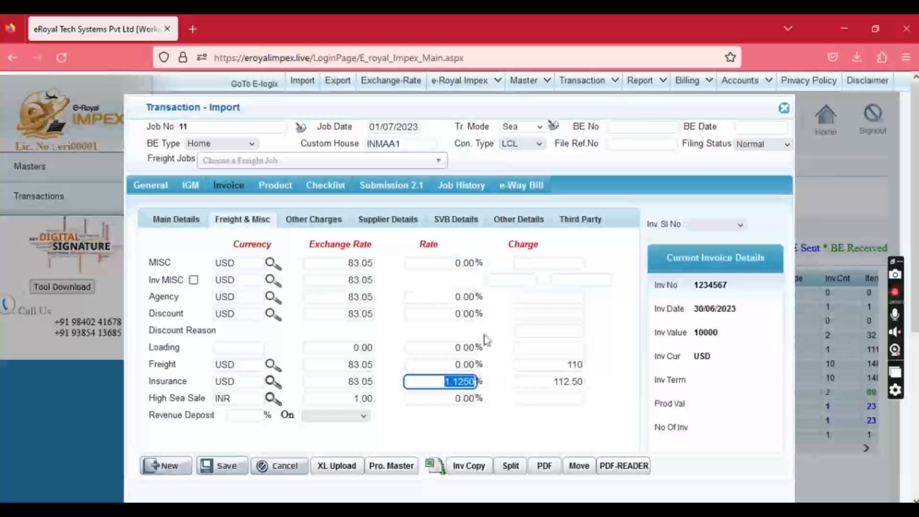
{"action": "left_click", "coordinate": [382, 221]}
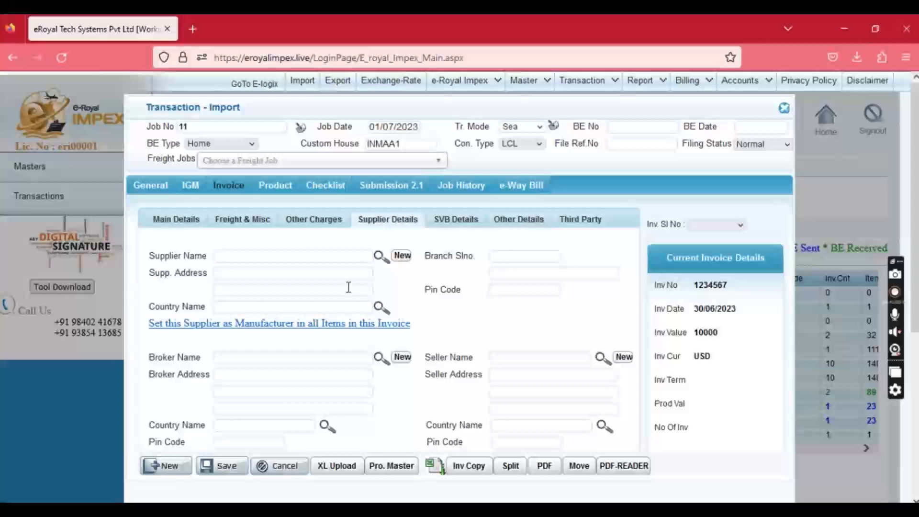
Choose SUPPLIER (Chennai, India) as the invoice supplier and save the invoice.
{"action": "left_click", "coordinate": [402, 255]}
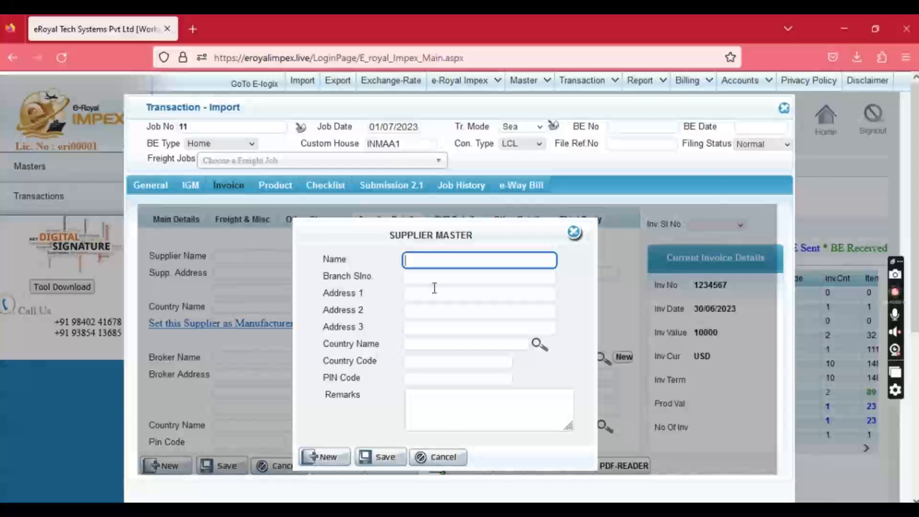
{"action": "left_click", "coordinate": [573, 233]}
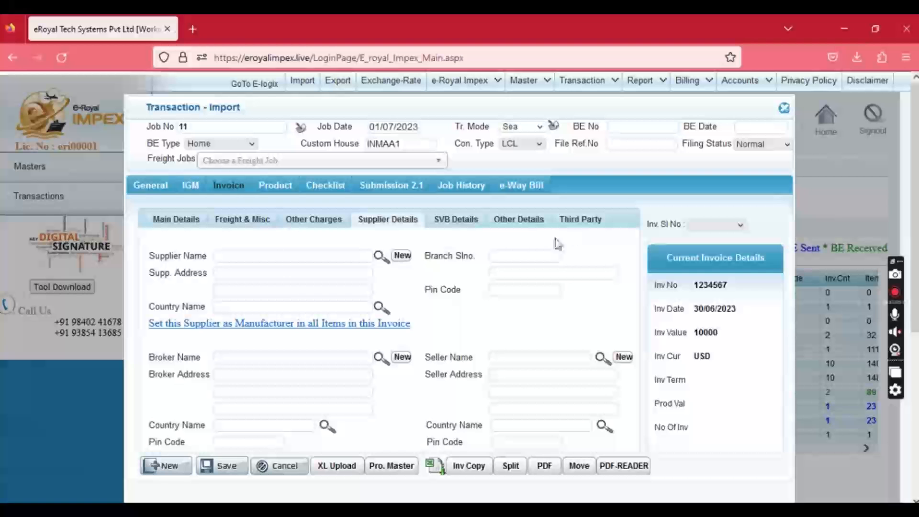
{"action": "left_click", "coordinate": [264, 254]}
{"action": "type", "text": "SUPP"}
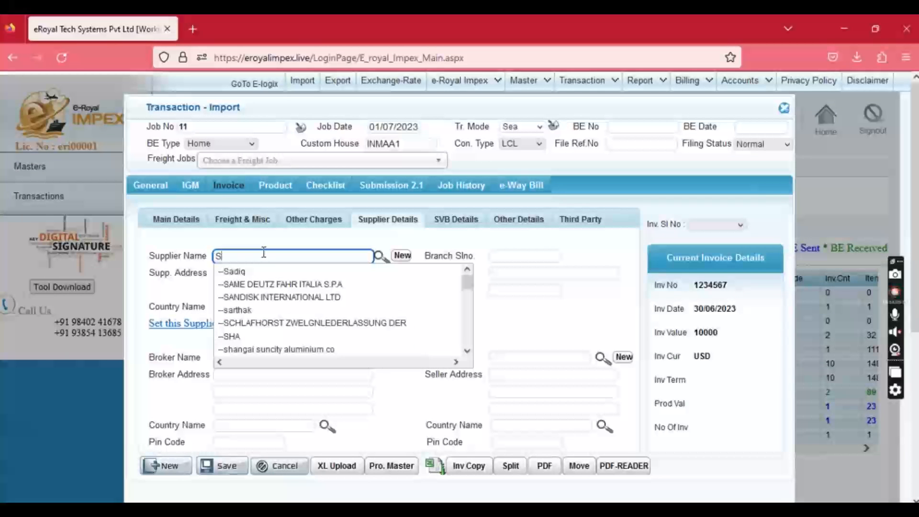
{"action": "key", "text": "Down"}
{"action": "key", "text": "Return"}
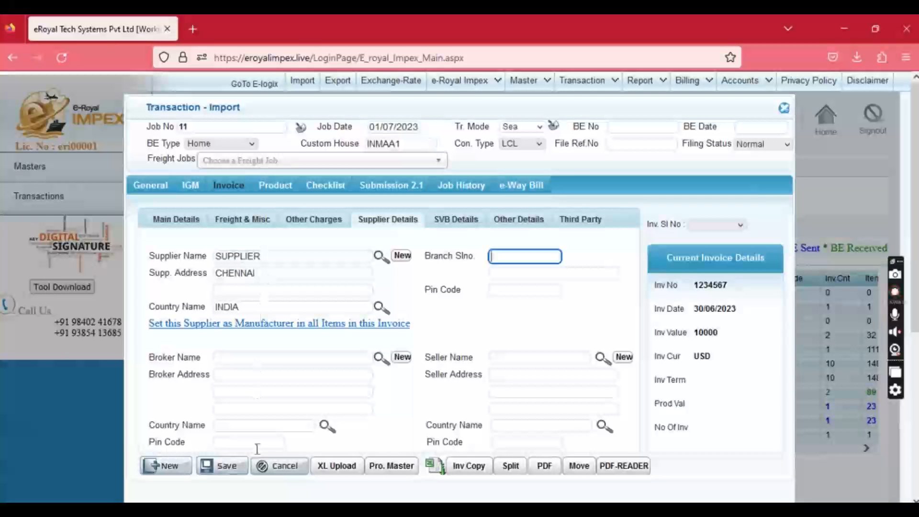
{"action": "left_click", "coordinate": [233, 470]}
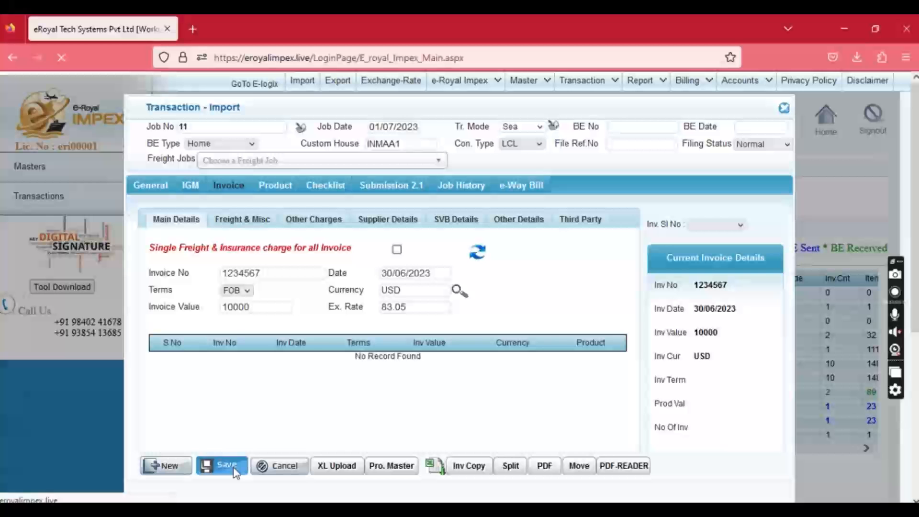
Add and save a second invoice, 12345678, with invoice value 10000.
{"action": "left_click", "coordinate": [467, 319]}
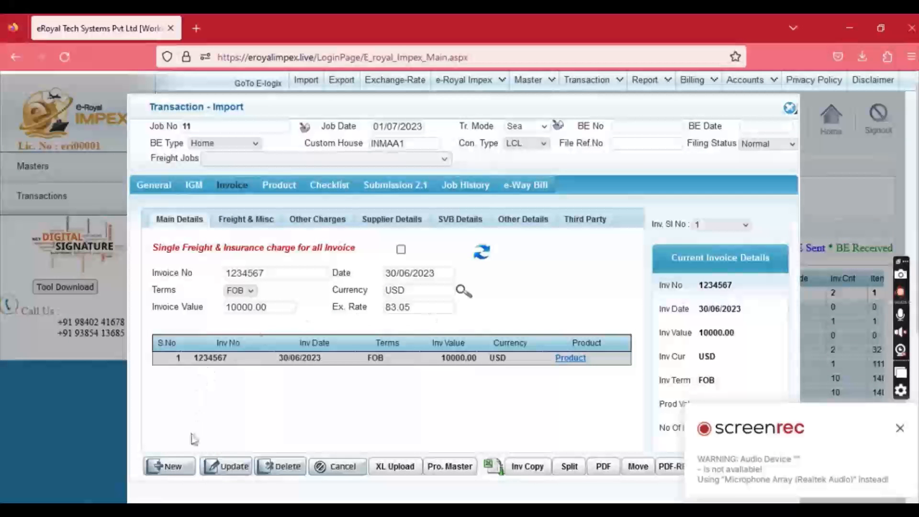
{"action": "left_click", "coordinate": [170, 466]}
{"action": "left_click", "coordinate": [254, 274]}
{"action": "type", "text": "12"}
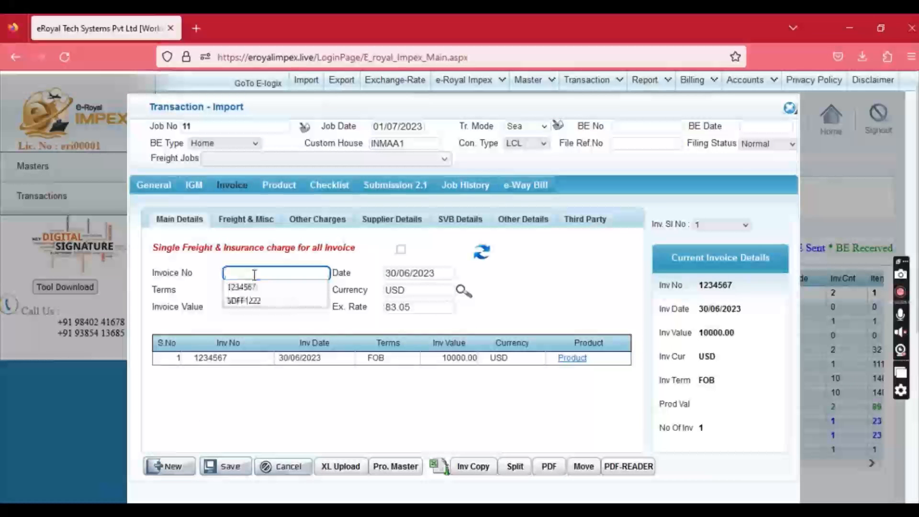
{"action": "type", "text": "345678"}
{"action": "key", "text": "Tab"}
{"action": "key", "text": "Tab"}
{"action": "key", "text": "Tab"}
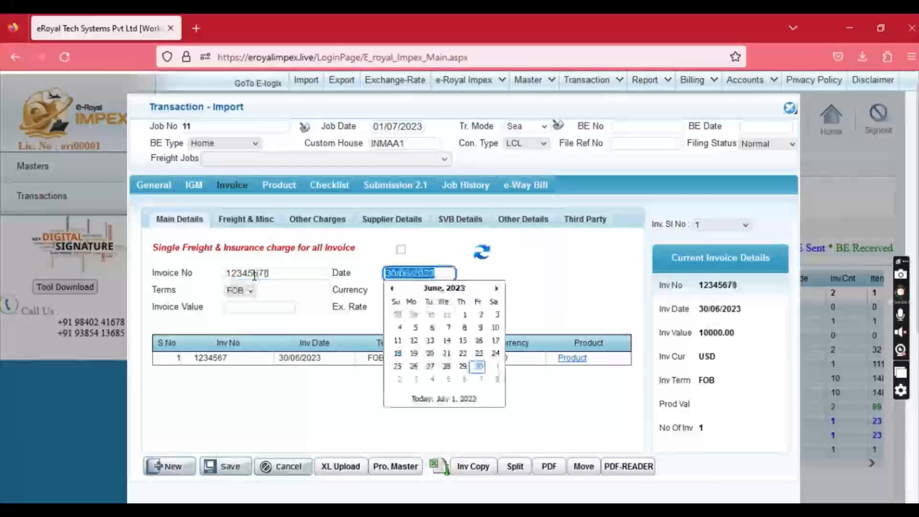
{"action": "key", "text": "Tab"}
{"action": "type", "text": "10000"}
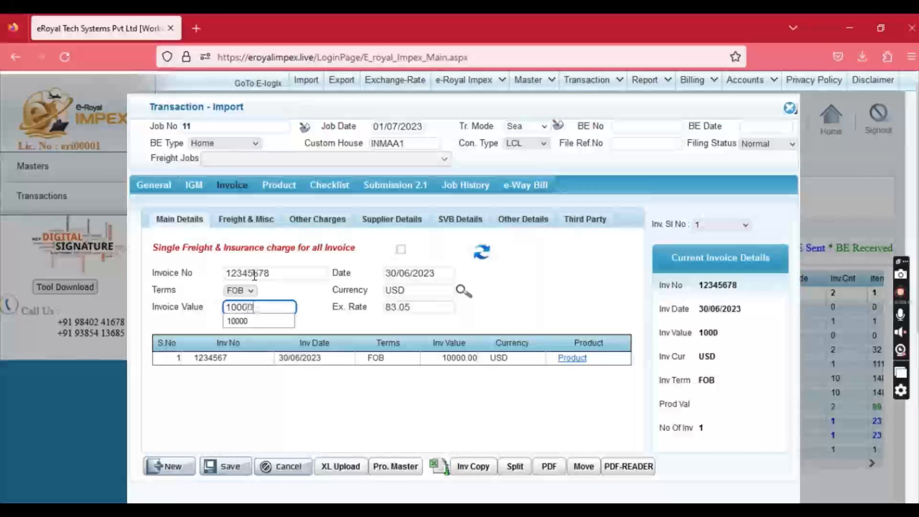
{"action": "left_click", "coordinate": [225, 467]}
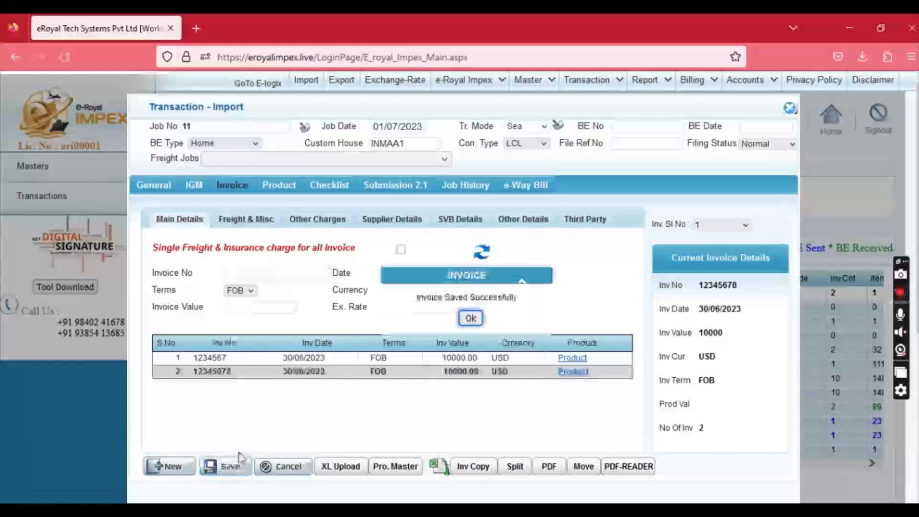
{"action": "left_click", "coordinate": [478, 319]}
Enter the item description with quantity 10 PCS at unit price 10.
{"action": "left_click", "coordinate": [282, 186]}
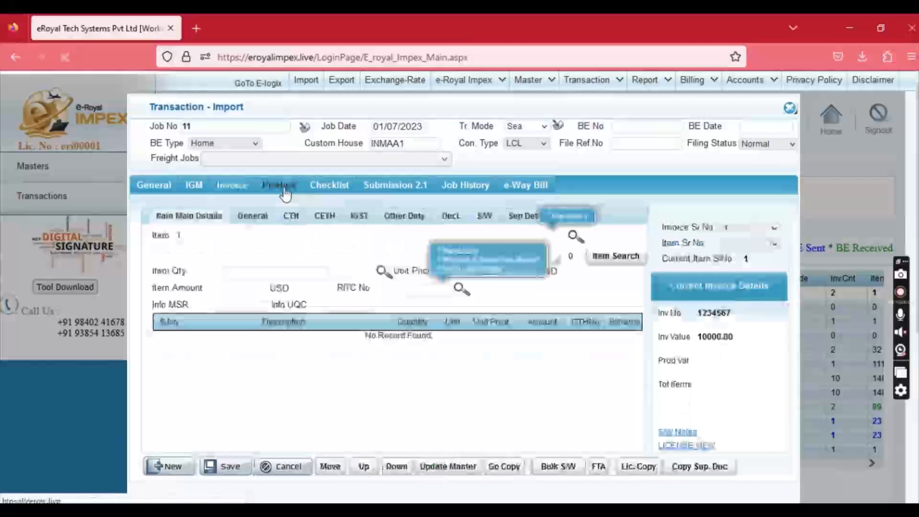
{"action": "type", "text": "ITEM DESCRIPTIO"}
{"action": "key", "text": "Tab"}
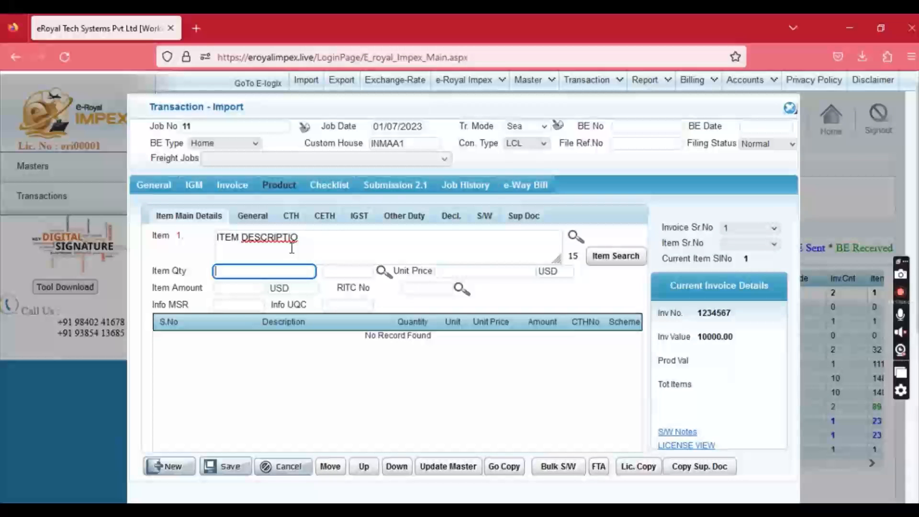
{"action": "type", "text": "10"}
{"action": "key", "text": "Tab"}
{"action": "type", "text": "P"}
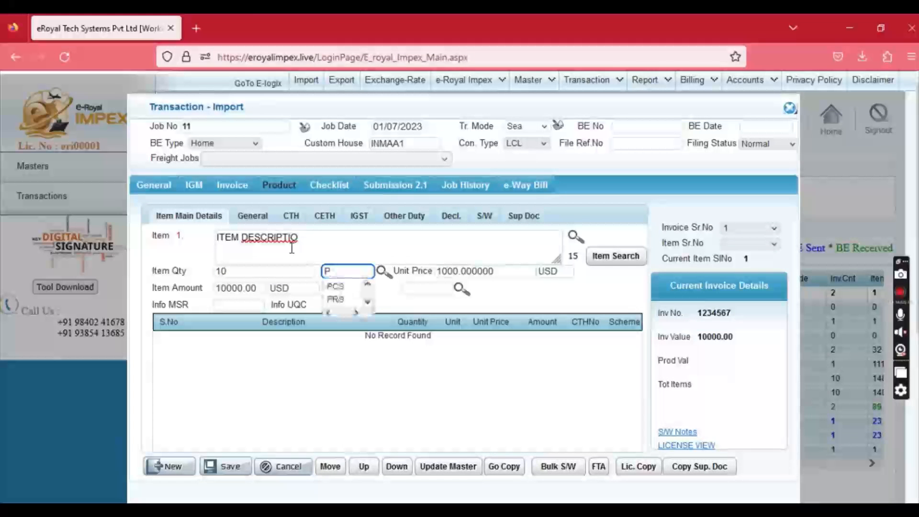
{"action": "key", "text": "Down"}
{"action": "key", "text": "Tab"}
{"action": "type", "text": "10"}
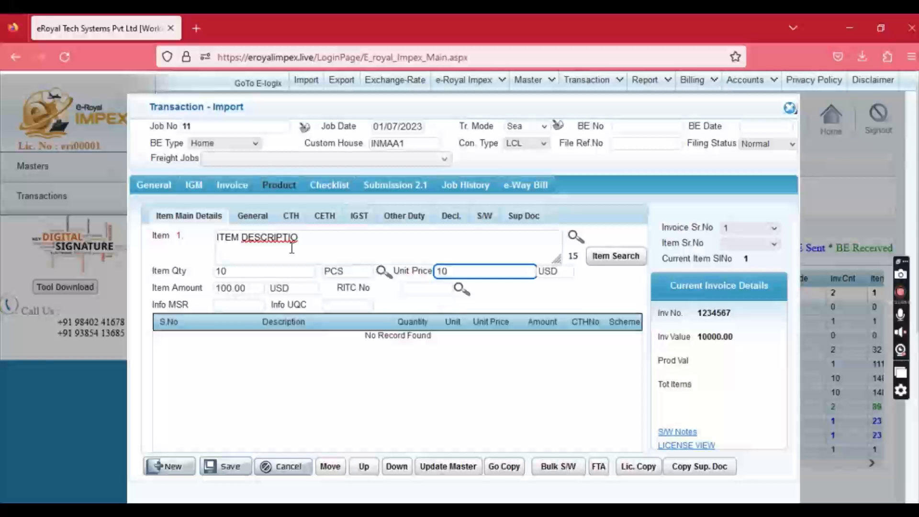
{"action": "key", "text": "Tab"}
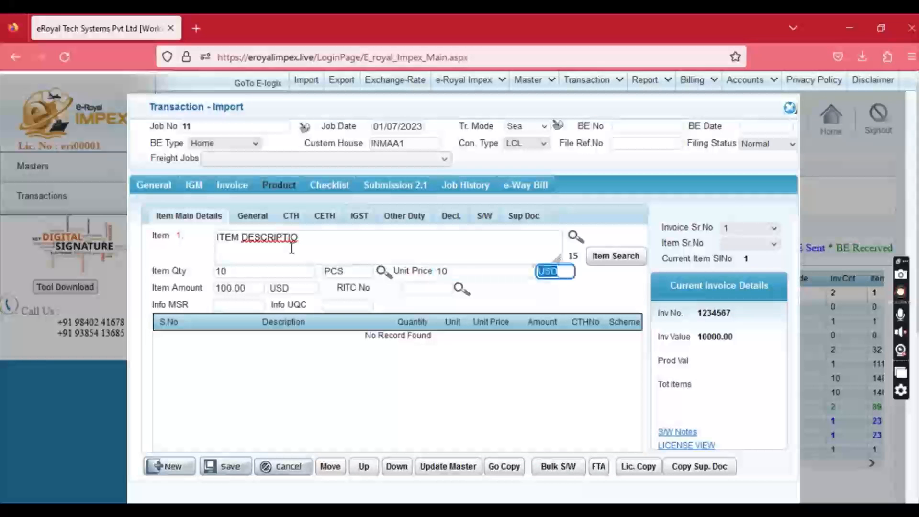
Assign RITC code 60011010 to the item.
{"action": "key", "text": "Tab"}
{"action": "type", "text": "60"}
{"action": "key", "text": "Down"}
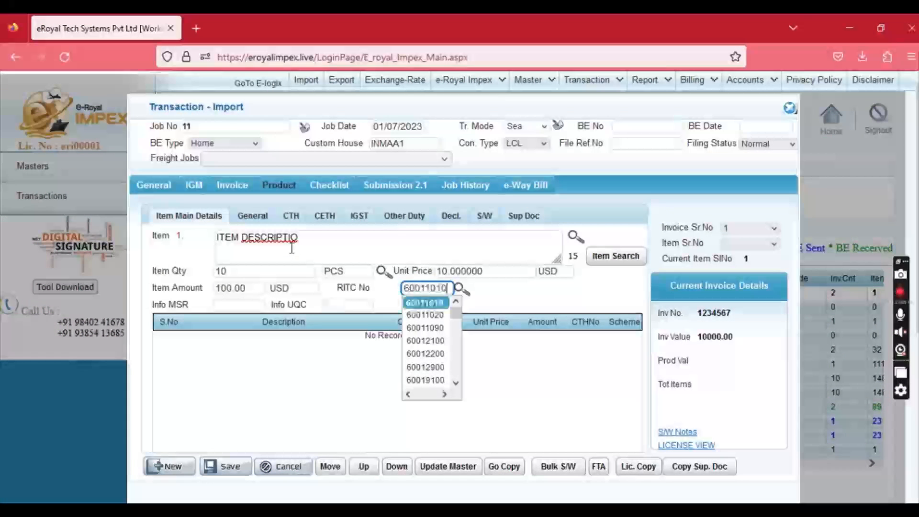
{"action": "key", "text": "Tab"}
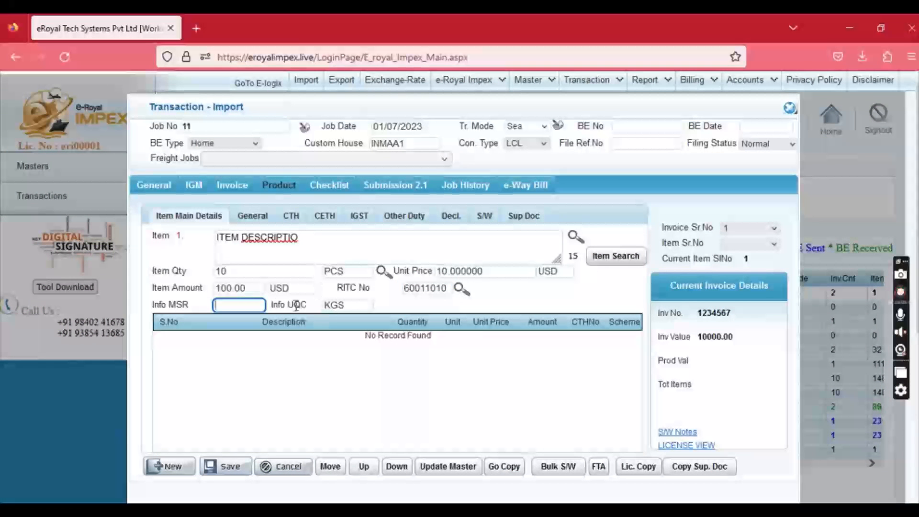
{"action": "left_click_drag", "start_coordinate": [271, 305], "coordinate": [313, 313]}
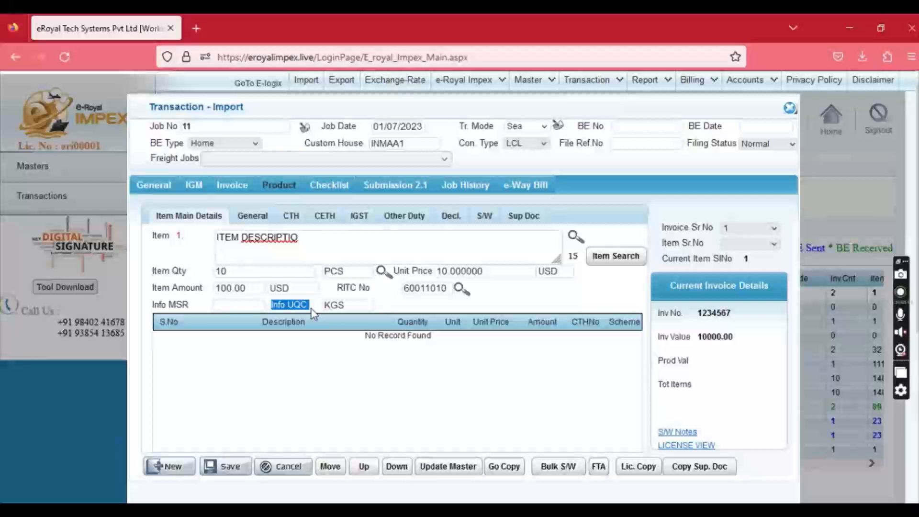
{"action": "left_click", "coordinate": [291, 216]}
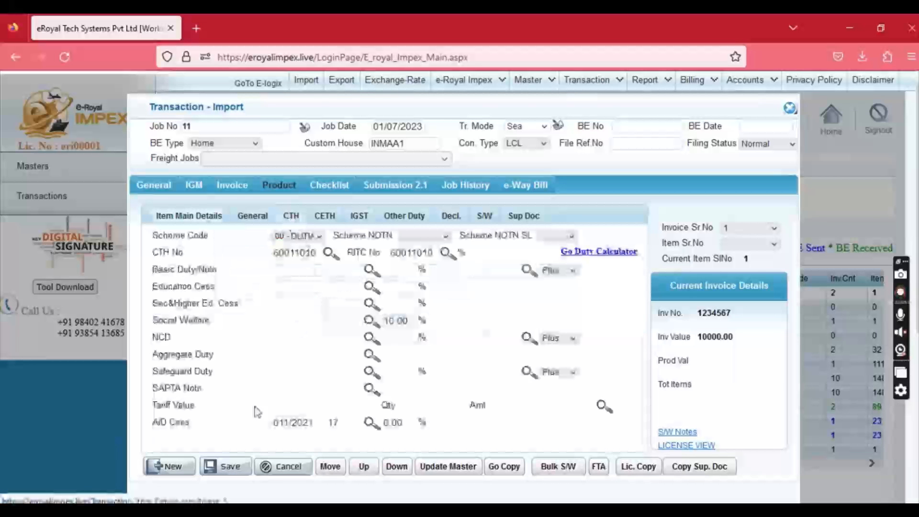
Review the item's AID Cess serial 17 and IGST notification details.
{"action": "left_click", "coordinate": [157, 424], "text": "shift"}
{"action": "left_click", "coordinate": [204, 426]}
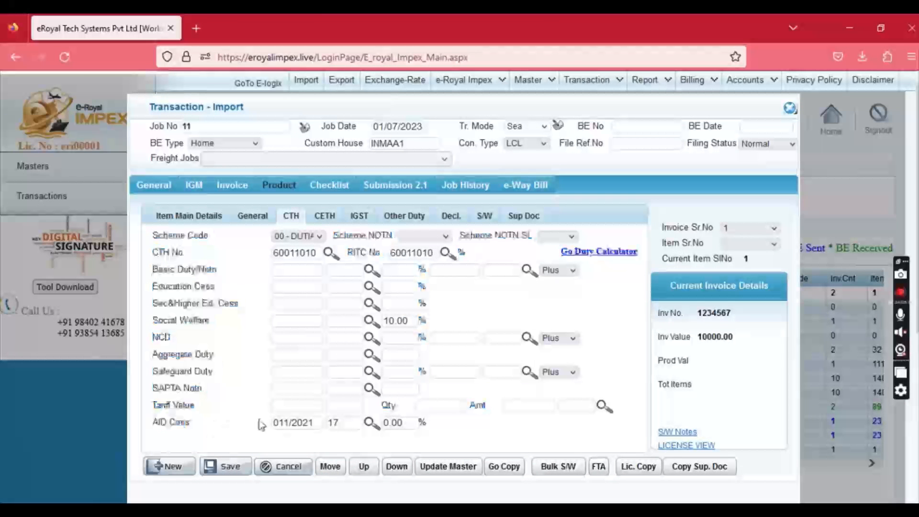
{"action": "left_click", "coordinate": [344, 424]}
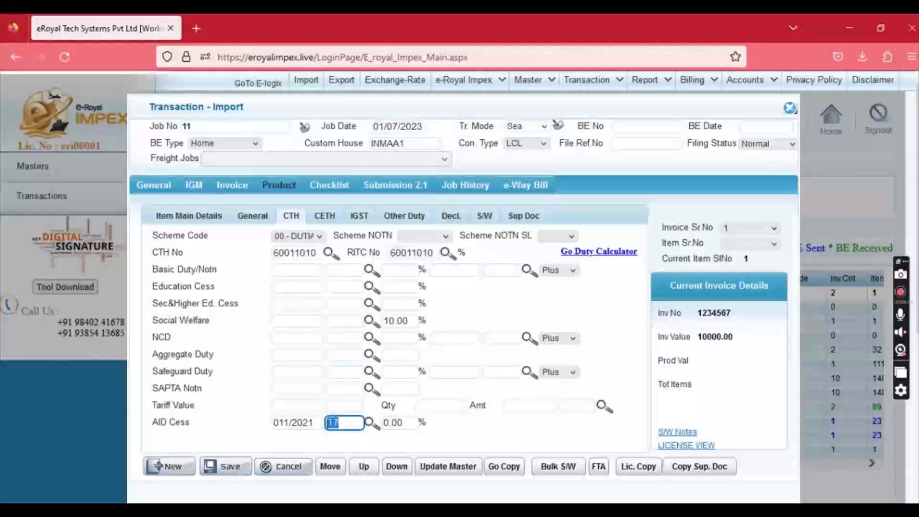
{"action": "left_click", "coordinate": [358, 216]}
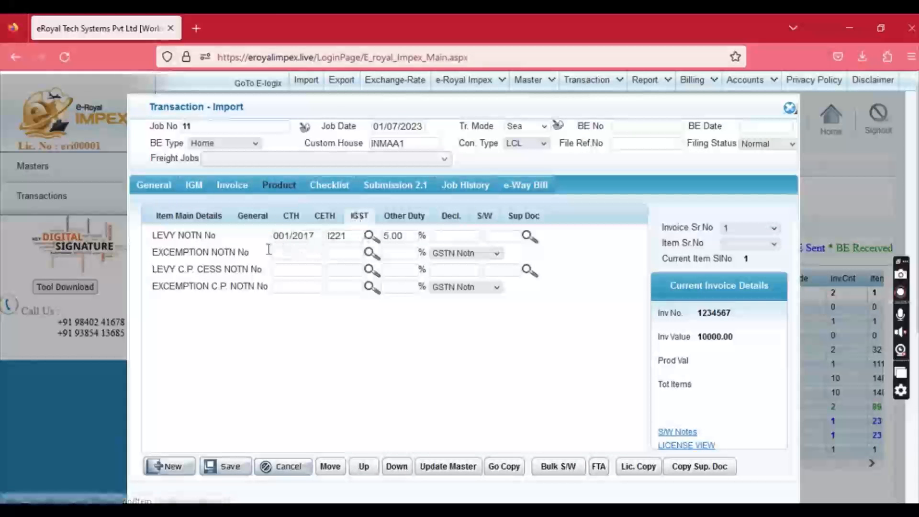
{"action": "left_click_drag", "start_coordinate": [164, 237], "coordinate": [224, 245]}
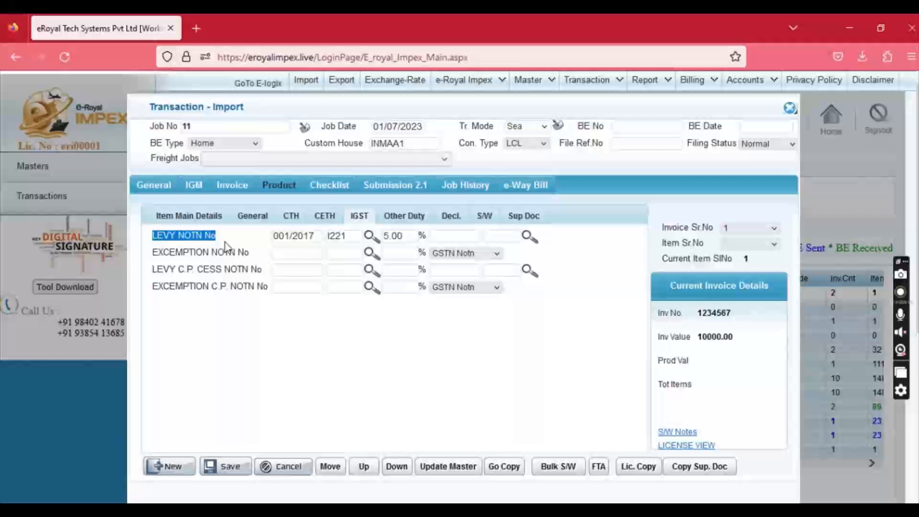
{"action": "left_click", "coordinate": [318, 234]}
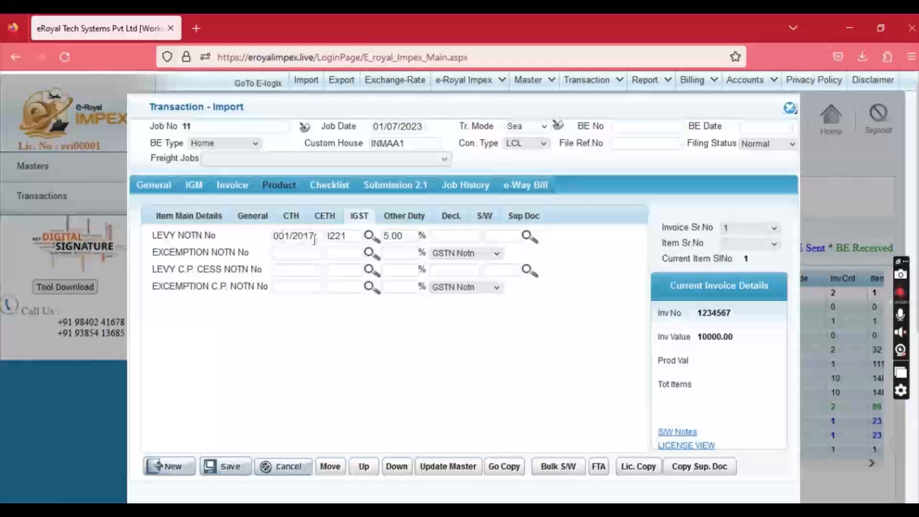
Set the item's Info MSR to 10 in Item Main Details.
{"action": "left_click", "coordinate": [198, 216]}
{"action": "left_click", "coordinate": [229, 306]}
{"action": "type", "text": "10"}
{"action": "key", "text": "Tab"}
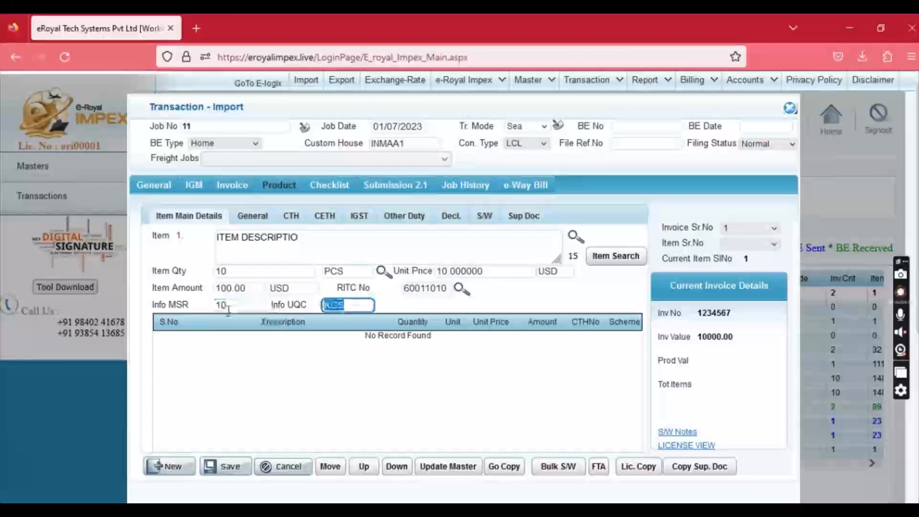
Enter End Use GNX100 in the item's General details, keeping manufacturer SUPPLIER.
{"action": "left_click", "coordinate": [253, 218]}
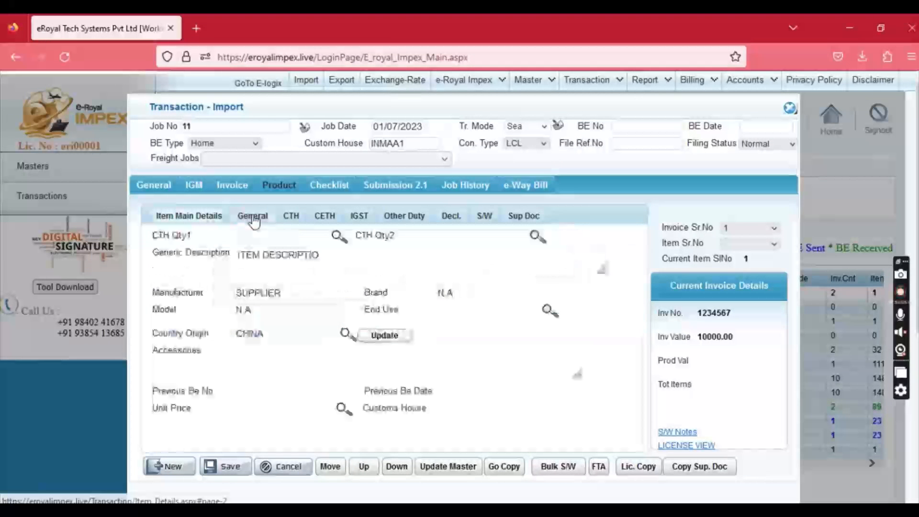
{"action": "left_click", "coordinate": [296, 292]}
{"action": "left_click", "coordinate": [441, 291]}
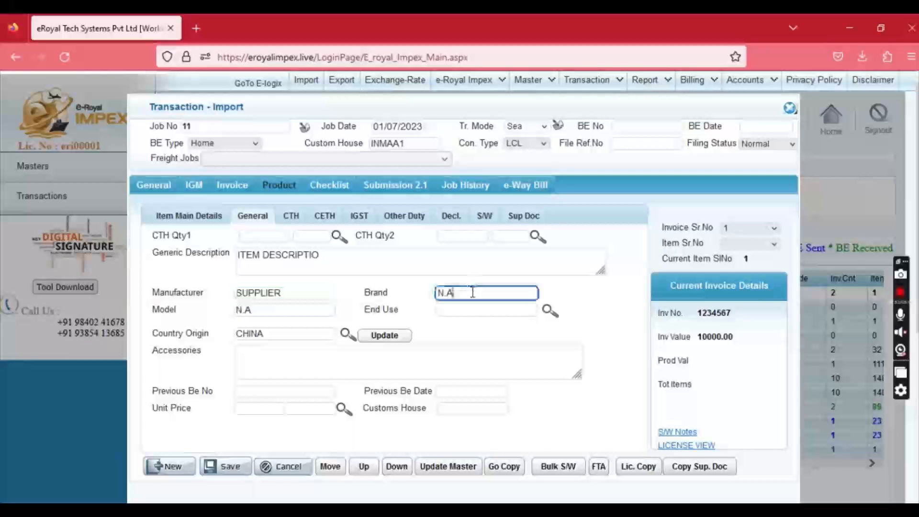
{"action": "left_click", "coordinate": [297, 308]}
{"action": "left_click", "coordinate": [457, 309]}
{"action": "type", "text": "GNX100"}
{"action": "key", "text": "Tab"}
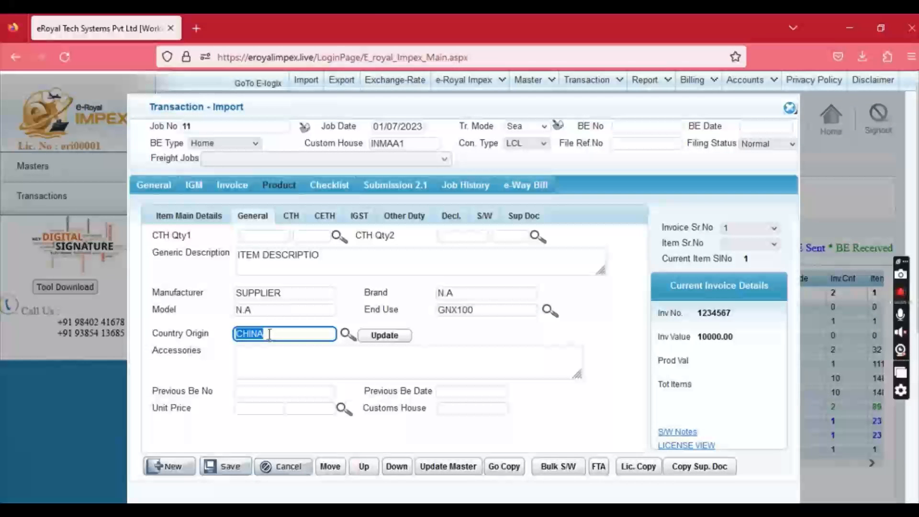
{"action": "left_click", "coordinate": [291, 216]}
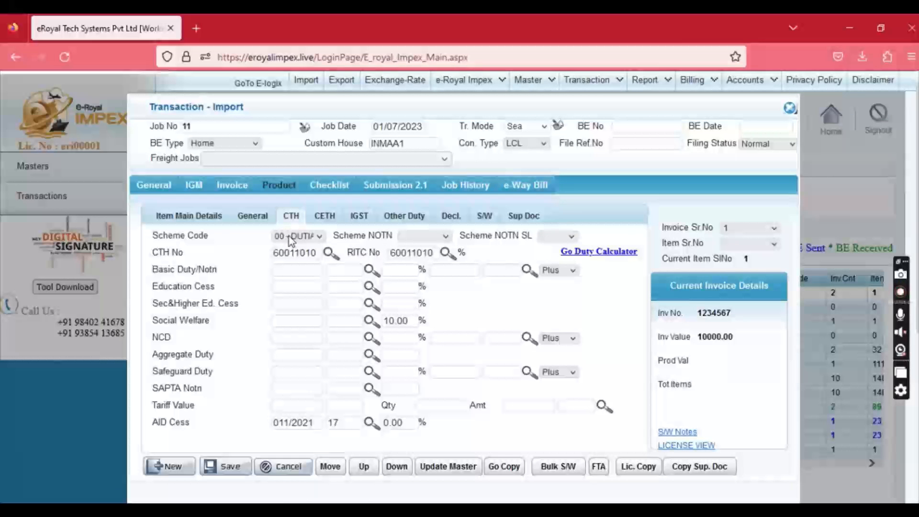
Choose scheme code 03-DEEC with scheme notification 018/2015.
{"action": "left_click", "coordinate": [291, 240]}
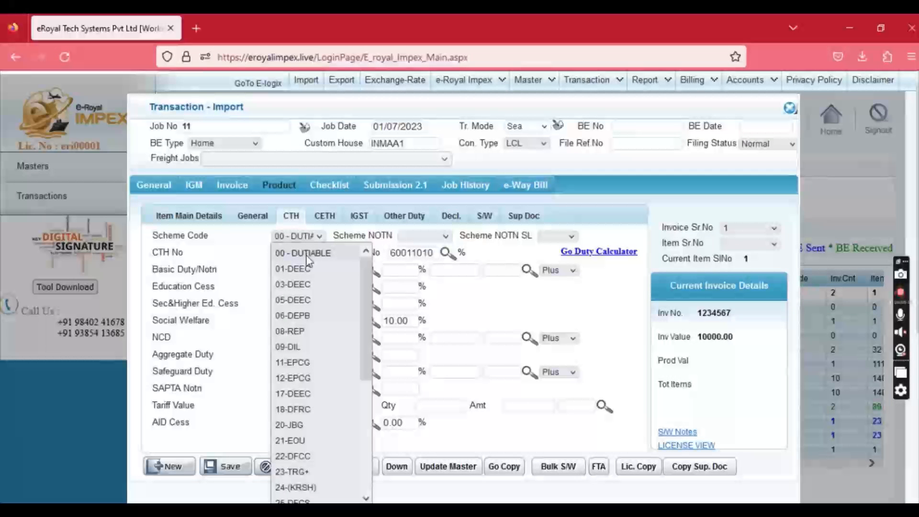
{"action": "left_click", "coordinate": [302, 290]}
{"action": "left_click", "coordinate": [425, 235]}
{"action": "left_click", "coordinate": [428, 248]}
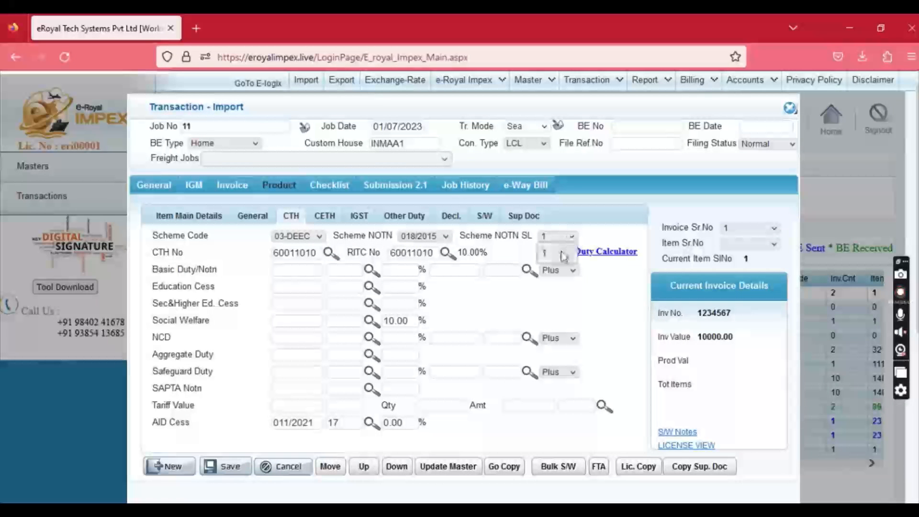
Enter basic duty notification 050/2017 serial 17 at 5.00% and save the item details.
{"action": "left_click", "coordinate": [287, 271]}
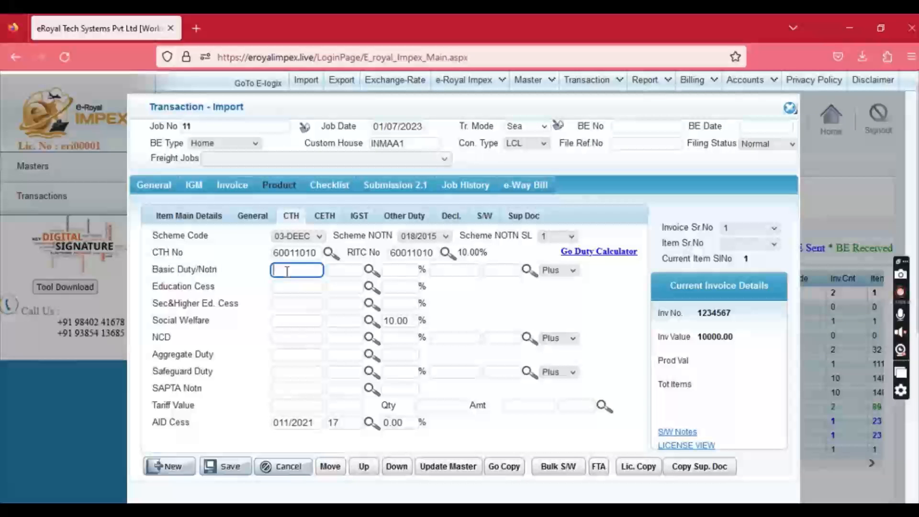
{"action": "type", "text": "050"}
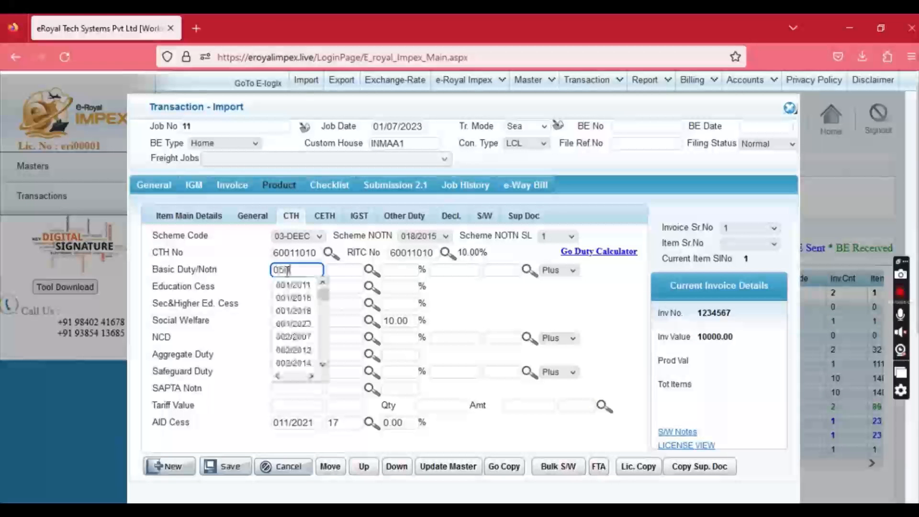
{"action": "key", "text": "Down"}
{"action": "key", "text": "Down"}
{"action": "key", "text": "Tab"}
{"action": "type", "text": "17"}
{"action": "key", "text": "Tab"}
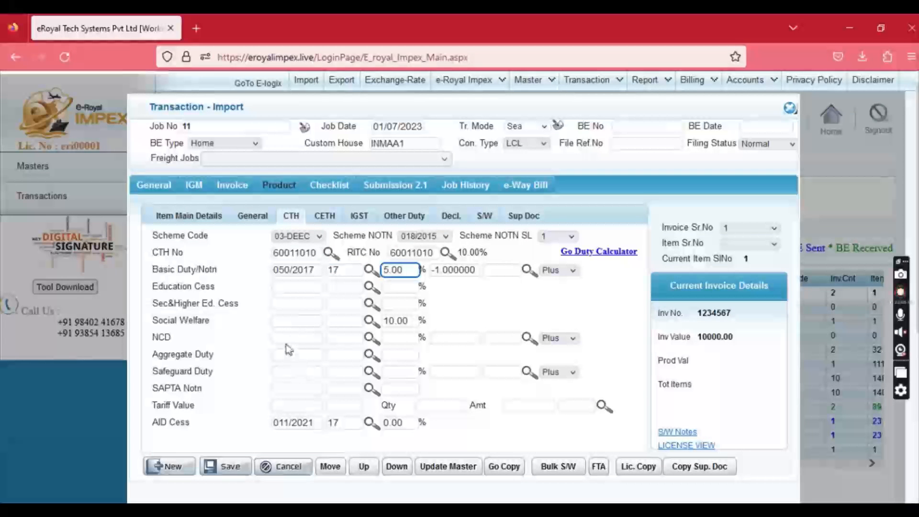
{"action": "left_click", "coordinate": [292, 320]}
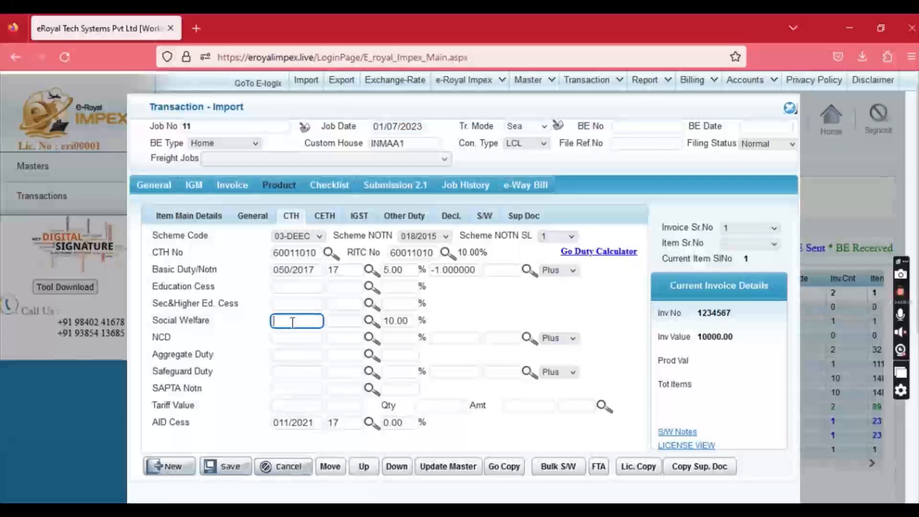
{"action": "left_click", "coordinate": [283, 388]}
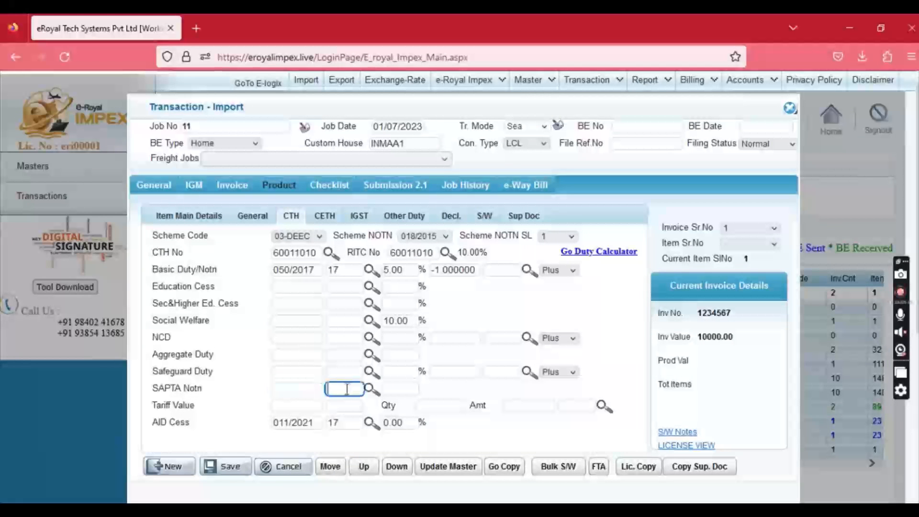
{"action": "left_click", "coordinate": [352, 217]}
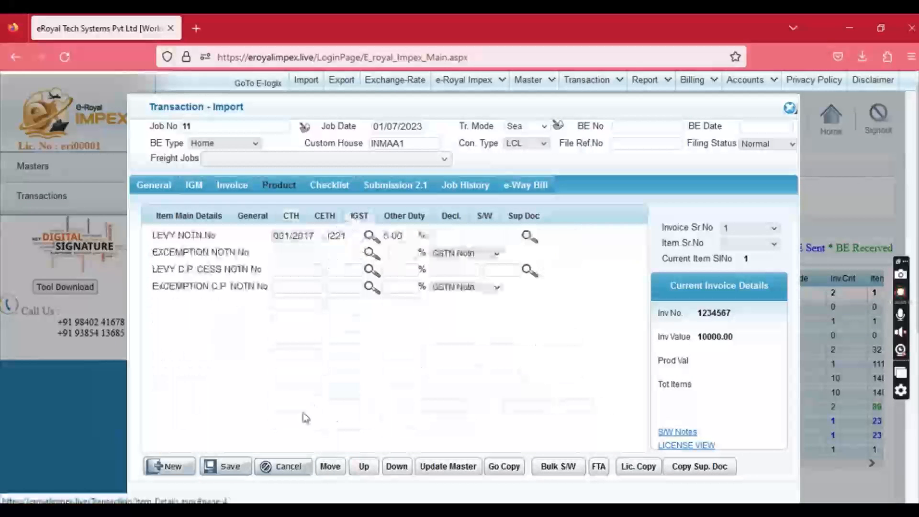
{"action": "left_click", "coordinate": [226, 465]}
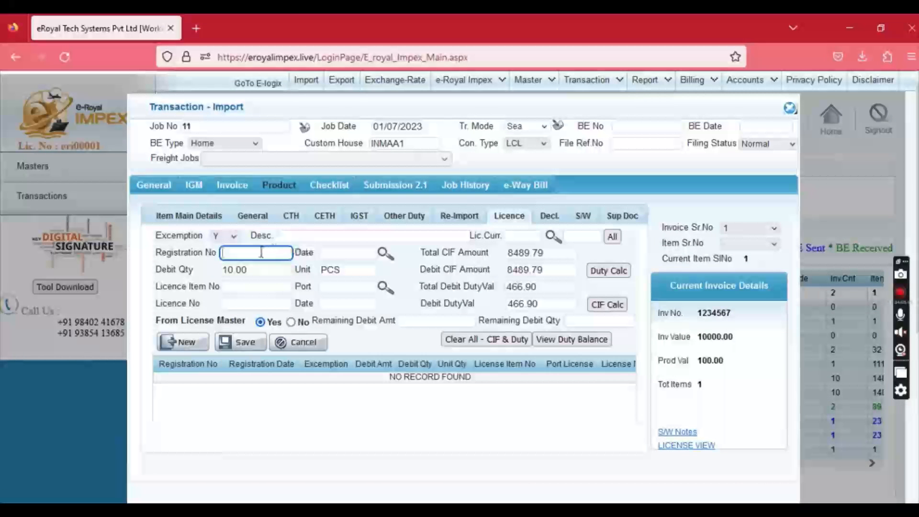
Enter the licence registration number, date 05/07/2023 and licence item number 1.
{"action": "type", "text": "123456789"}
{"action": "key", "text": "Tab"}
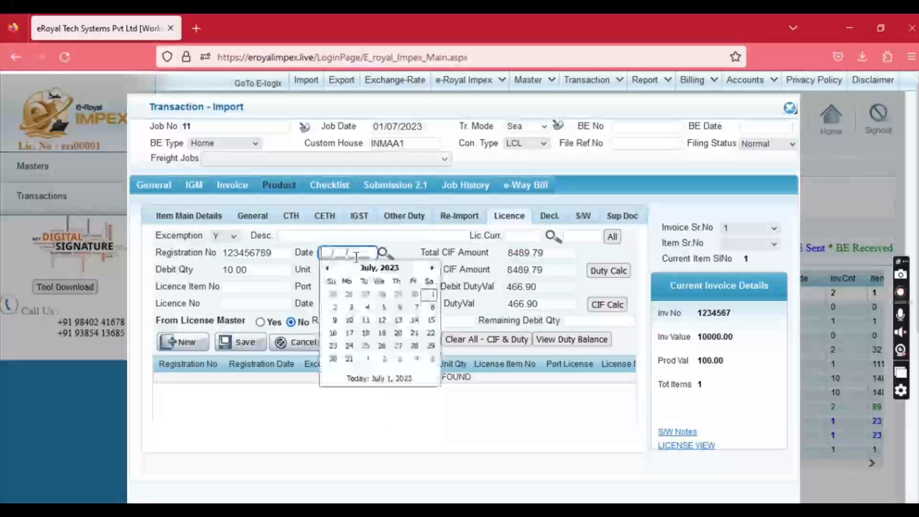
{"action": "left_click", "coordinate": [383, 306]}
{"action": "left_click_drag", "start_coordinate": [264, 271], "coordinate": [213, 274]}
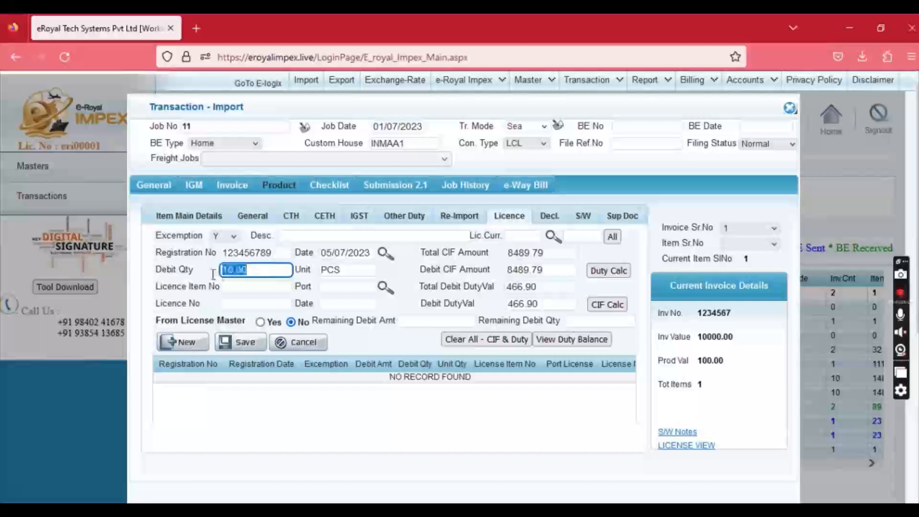
{"action": "left_click", "coordinate": [237, 287]}
{"action": "type", "text": "1"}
{"action": "left_click", "coordinate": [325, 287]}
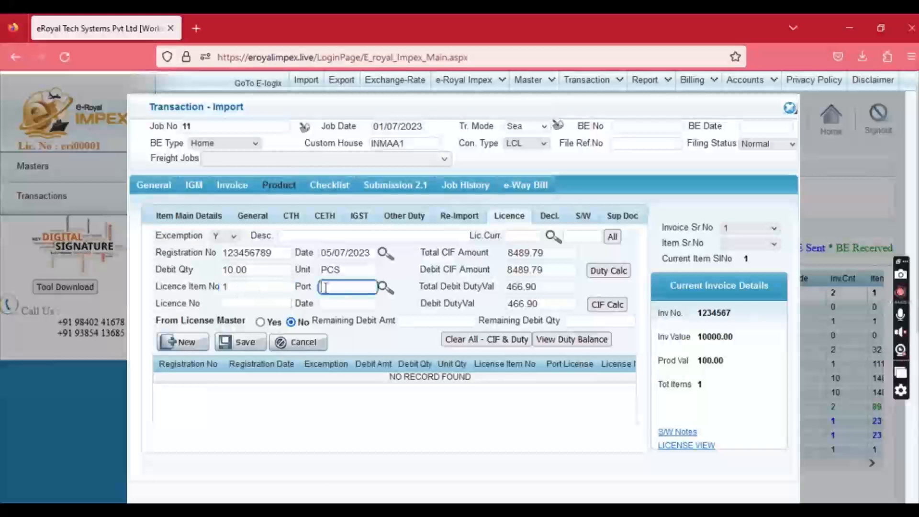
Save the licence with port INMAA1, number 10900000, dated 30/06/2023.
{"action": "type", "text": "INMAA1"}
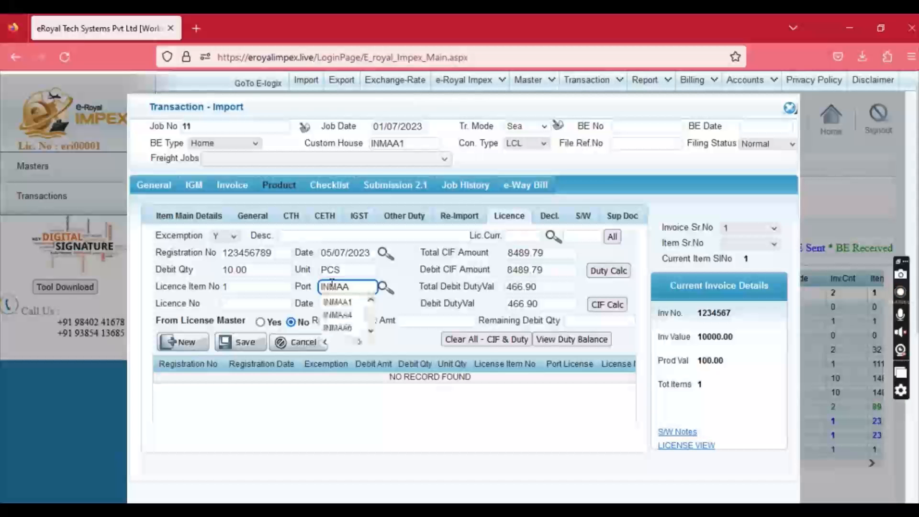
{"action": "key", "text": "Tab"}
{"action": "type", "text": "10900000"}
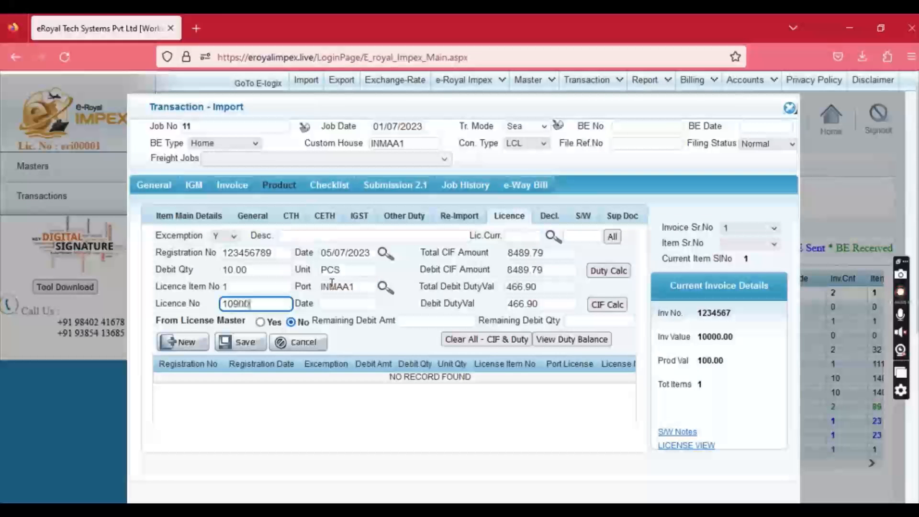
{"action": "key", "text": "Tab"}
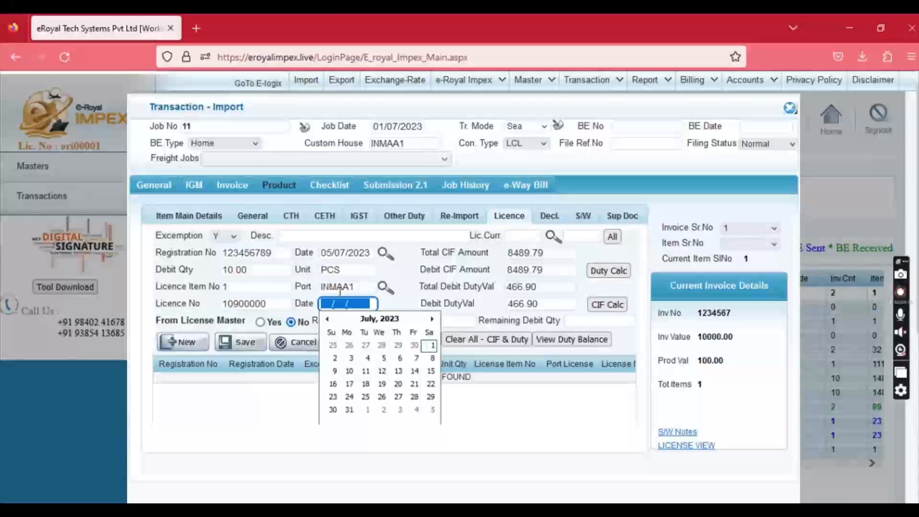
{"action": "left_click", "coordinate": [414, 345]}
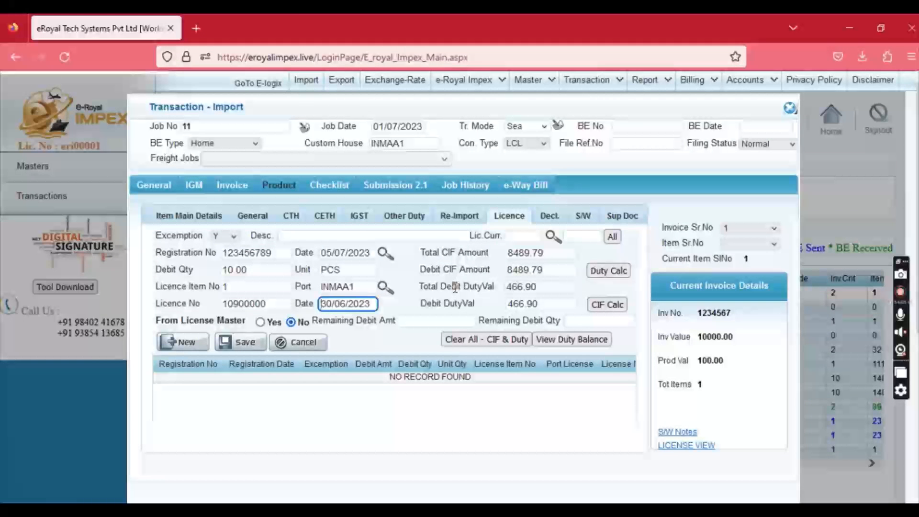
{"action": "left_click", "coordinate": [246, 342]}
{"action": "left_click", "coordinate": [400, 303]}
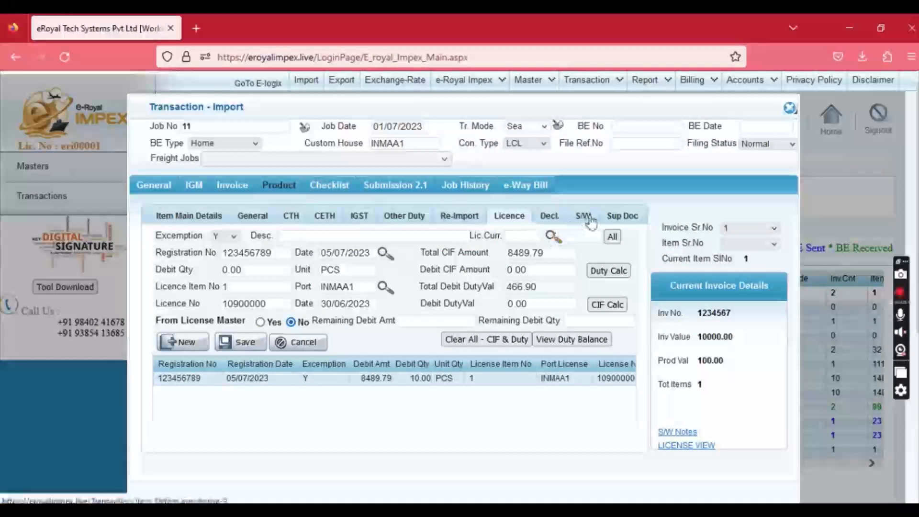
{"action": "left_click", "coordinate": [618, 219]}
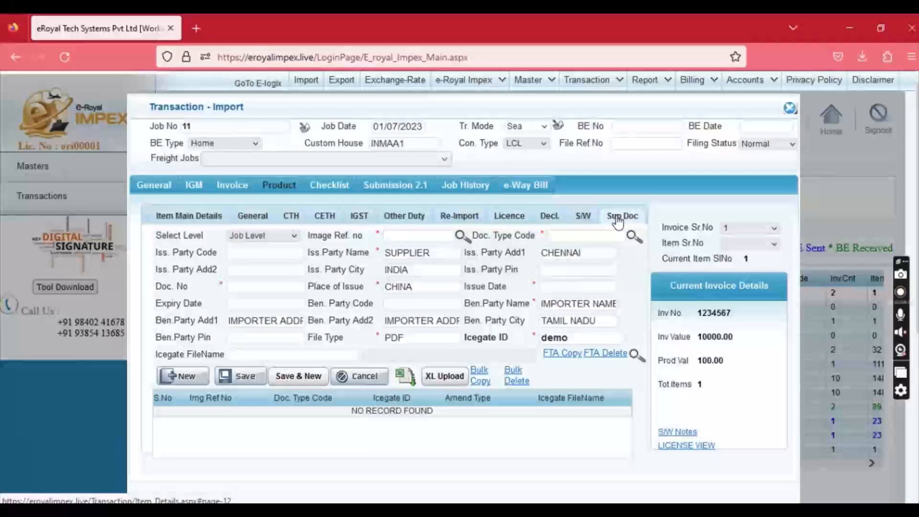
{"action": "left_click", "coordinate": [399, 236]}
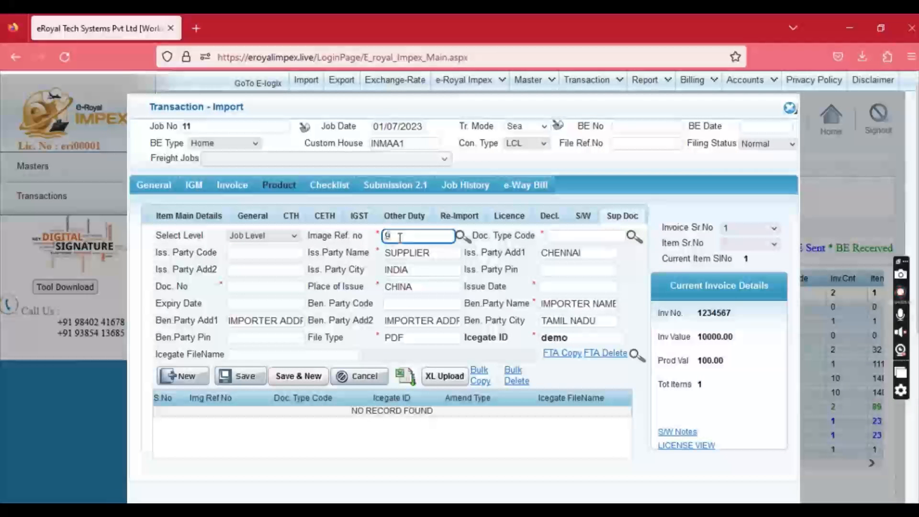
{"action": "key", "text": "Tab"}
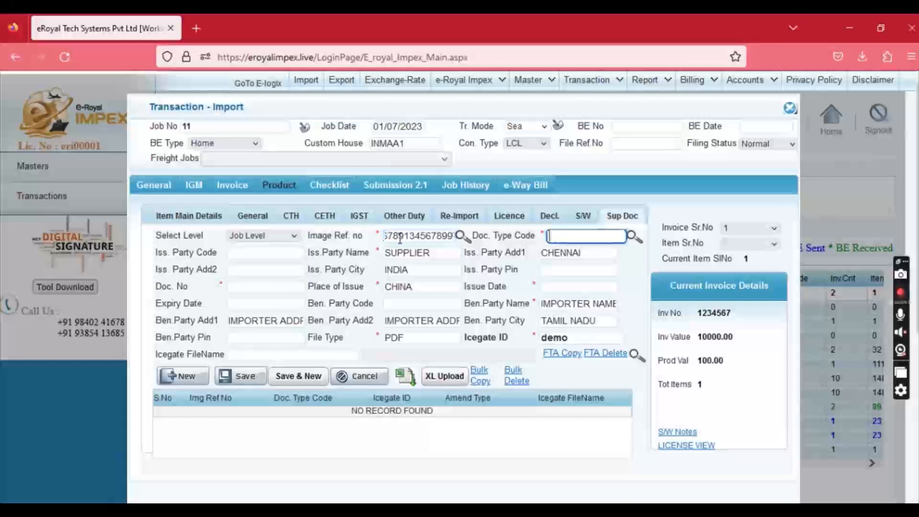
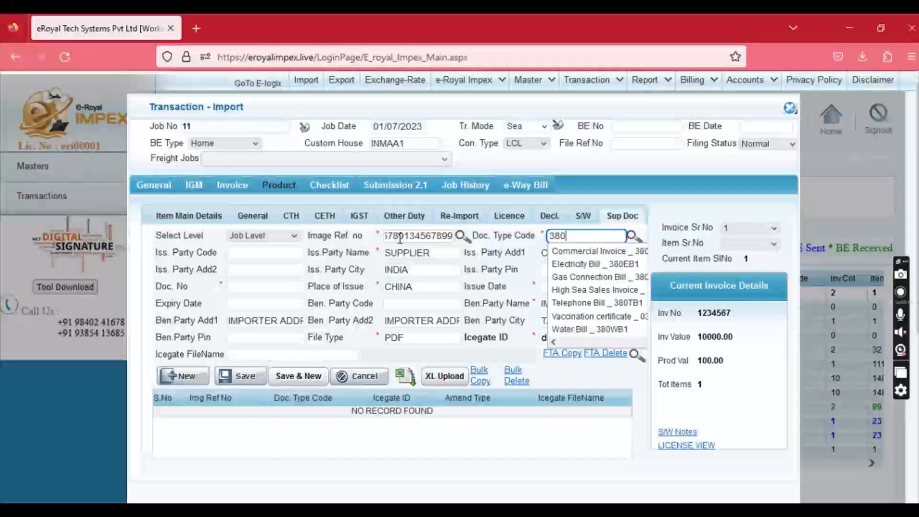
{"action": "key", "text": "Down"}
{"action": "key", "text": "Return"}
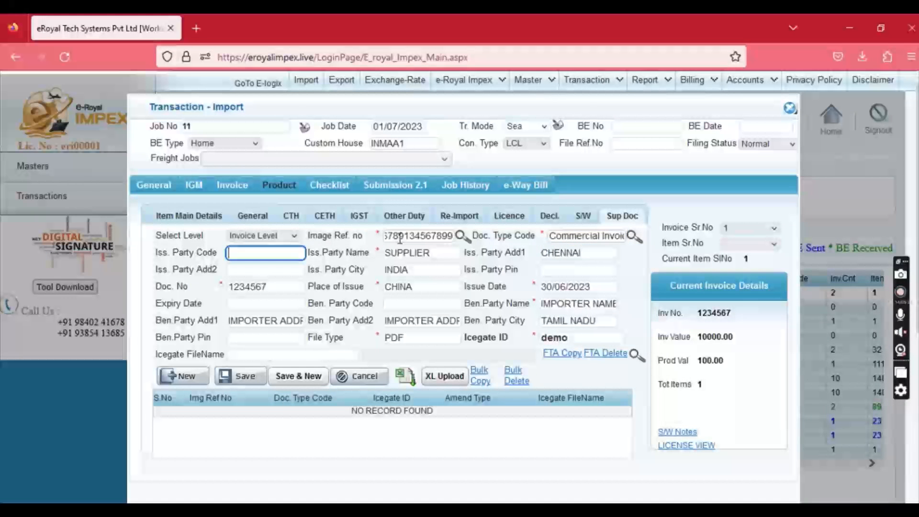
Keep document number 1234567 and save the supporting document with Save & New.
{"action": "left_click", "coordinate": [157, 293]}
{"action": "left_click_drag", "start_coordinate": [277, 288], "coordinate": [225, 291]}
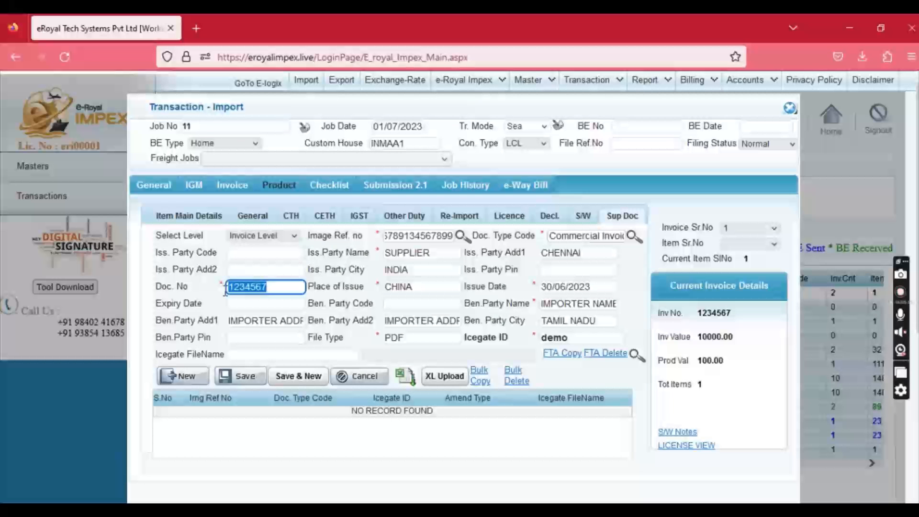
{"action": "left_click", "coordinate": [433, 289]}
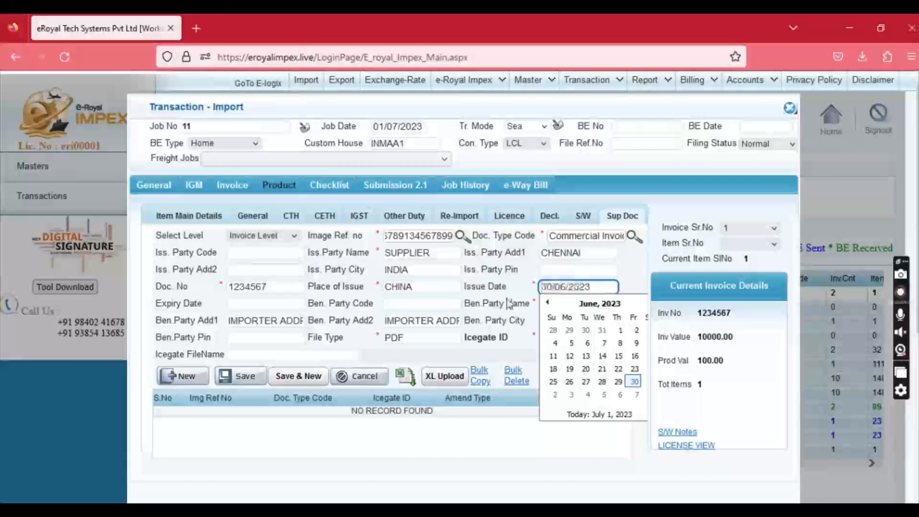
{"action": "left_click", "coordinate": [289, 378]}
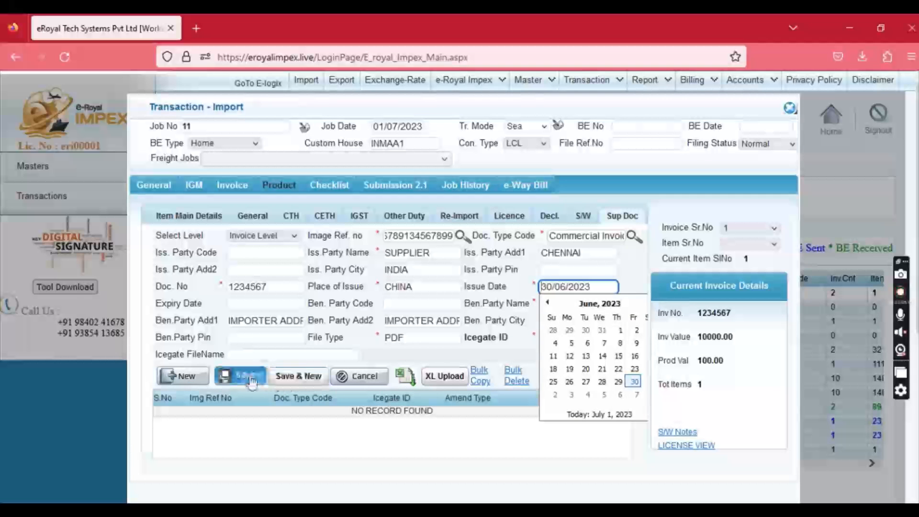
{"action": "left_click", "coordinate": [422, 330]}
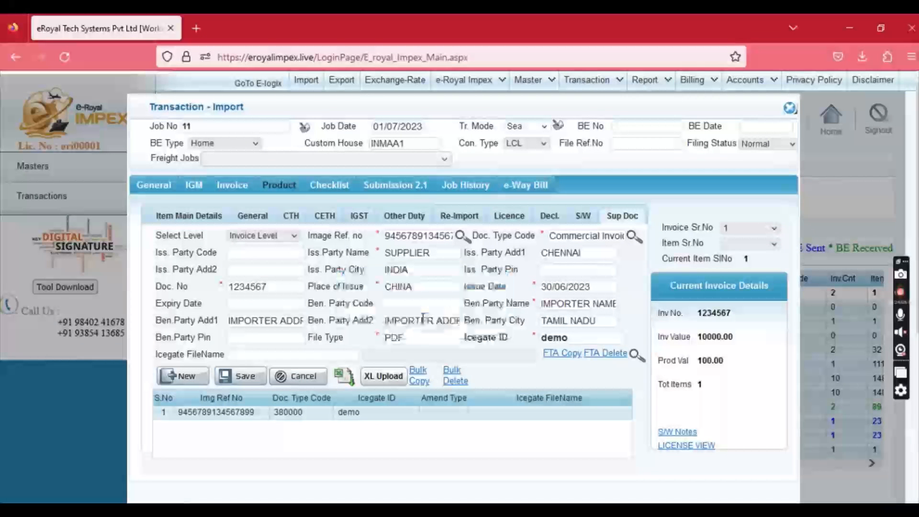
{"action": "left_click", "coordinate": [208, 217]}
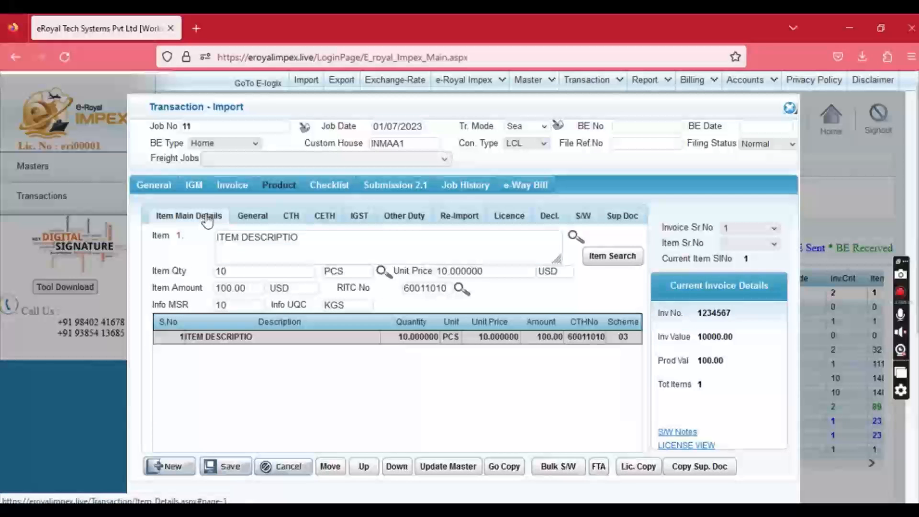
Add ITEM DESCRIPTION 2 with quantity 10 and RITC 06011000, and save it.
{"action": "left_click", "coordinate": [177, 470]}
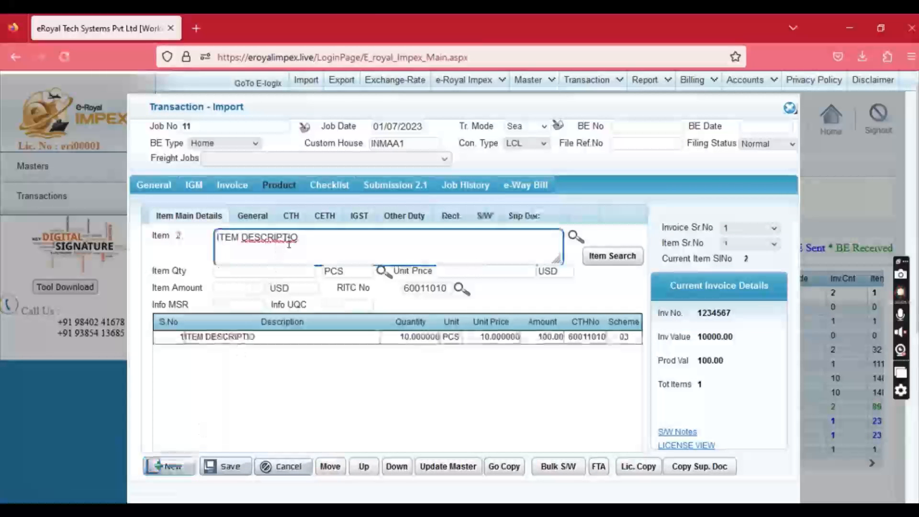
{"action": "type", "text": "N 2"}
{"action": "key", "text": "Tab"}
{"action": "type", "text": "10"}
{"action": "key", "text": "Tab"}
{"action": "key", "text": "Tab"}
{"action": "key", "text": "Tab"}
{"action": "key", "text": "Tab"}
{"action": "key", "text": "Tab"}
{"action": "type", "text": "0601"}
{"action": "key", "text": "Down"}
{"action": "key", "text": "Tab"}
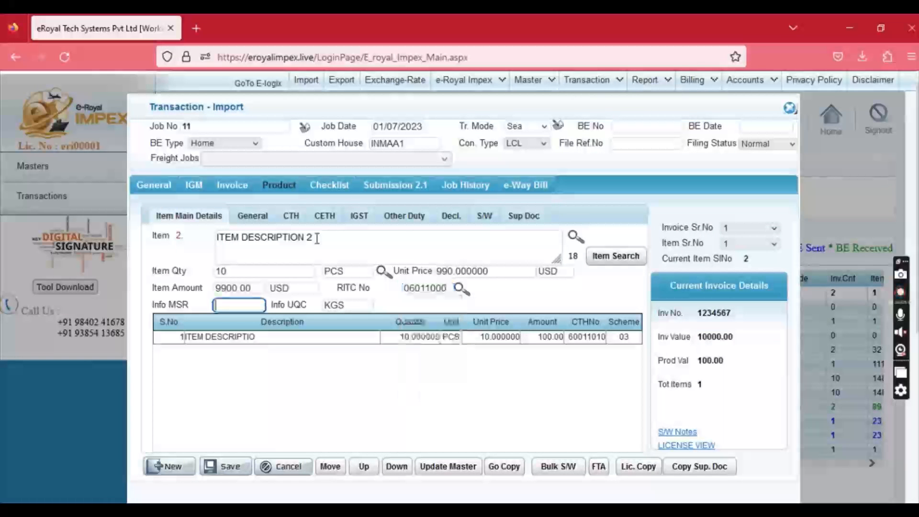
{"action": "left_click", "coordinate": [426, 289]}
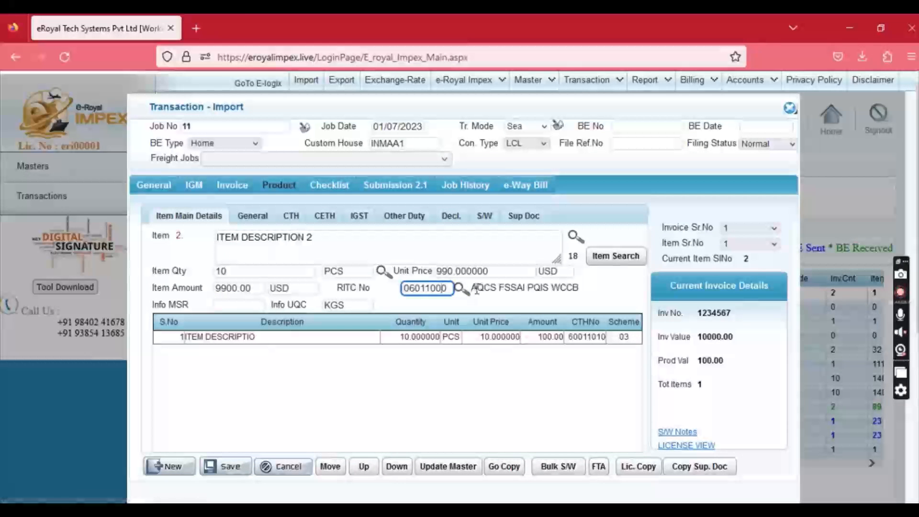
{"action": "key", "text": "Return"}
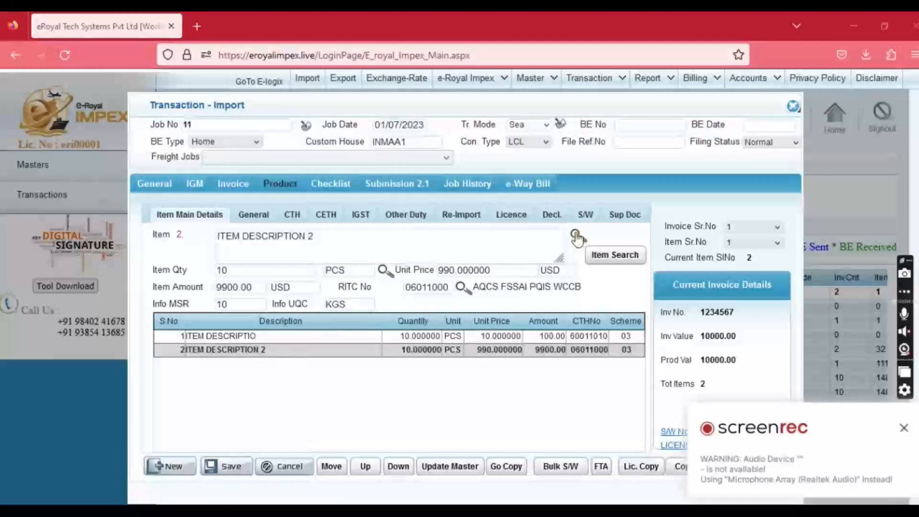
Save a single-window info row: FSSAI, CHR - Item Characteristics, STC qualifier, code STCNR.
{"action": "left_click", "coordinate": [585, 214]}
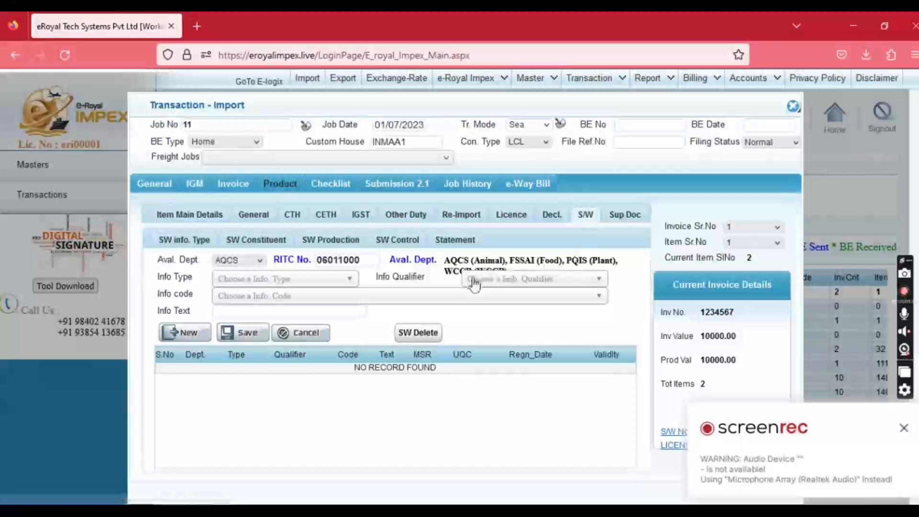
{"action": "left_click", "coordinate": [301, 281]}
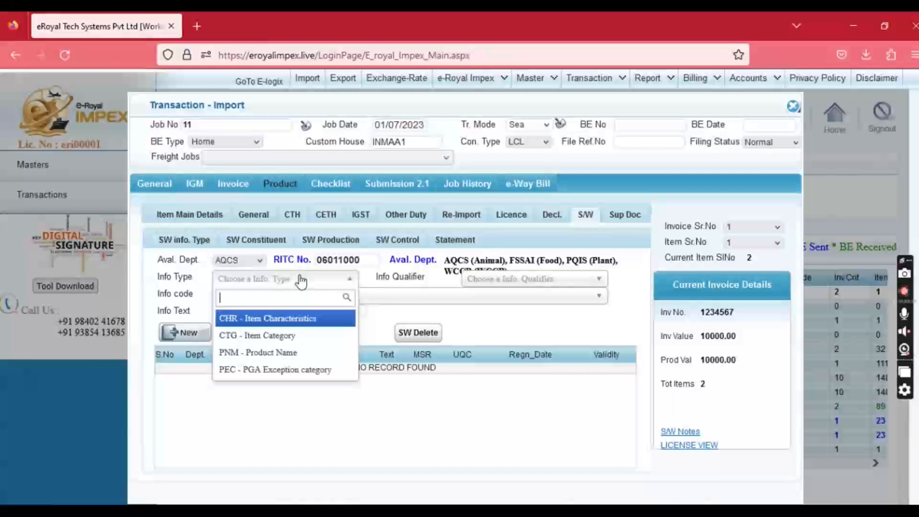
{"action": "left_click", "coordinate": [289, 319]}
{"action": "left_click", "coordinate": [250, 264]}
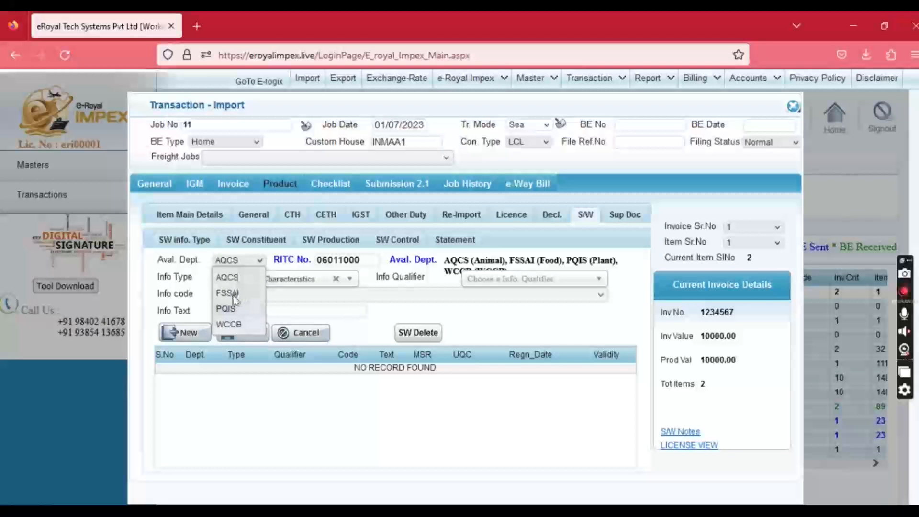
{"action": "left_click", "coordinate": [233, 293]}
{"action": "left_click", "coordinate": [259, 281]}
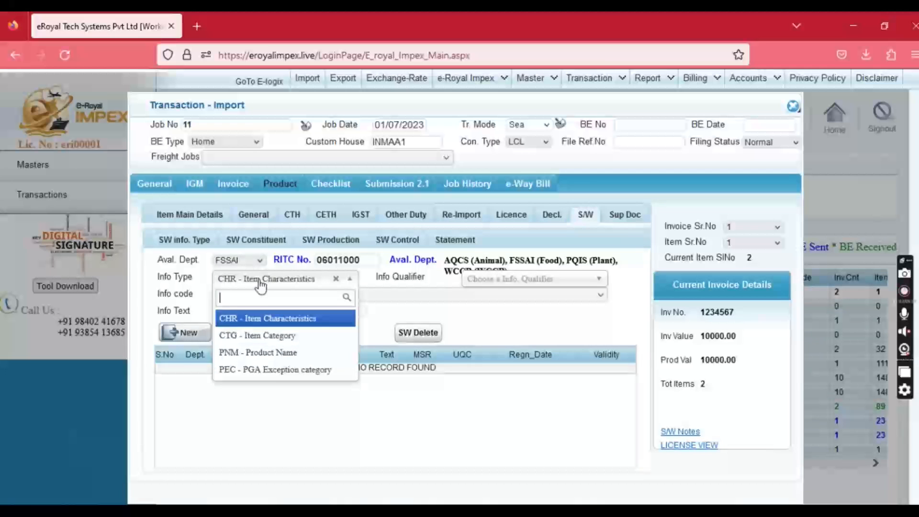
{"action": "left_click", "coordinate": [258, 323]}
{"action": "left_click", "coordinate": [488, 282]}
{"action": "left_click", "coordinate": [507, 337]}
{"action": "left_click", "coordinate": [371, 295]}
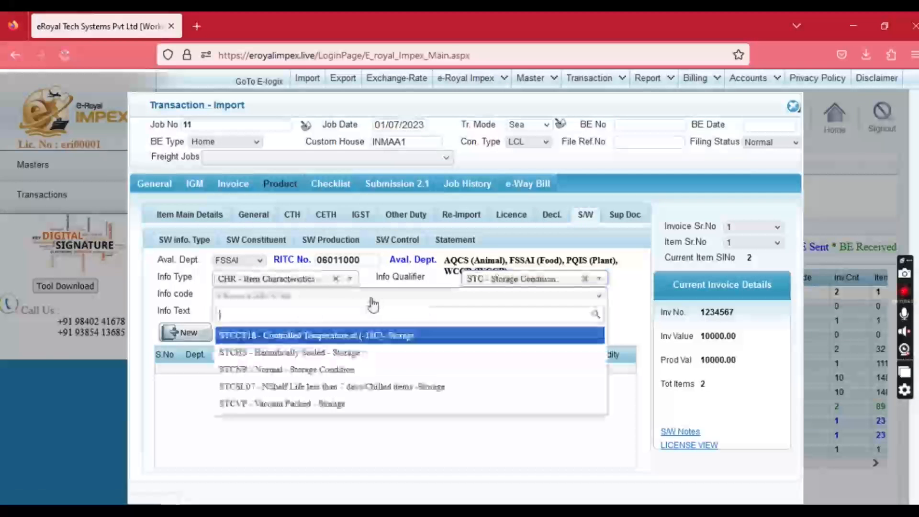
{"action": "left_click", "coordinate": [351, 373]}
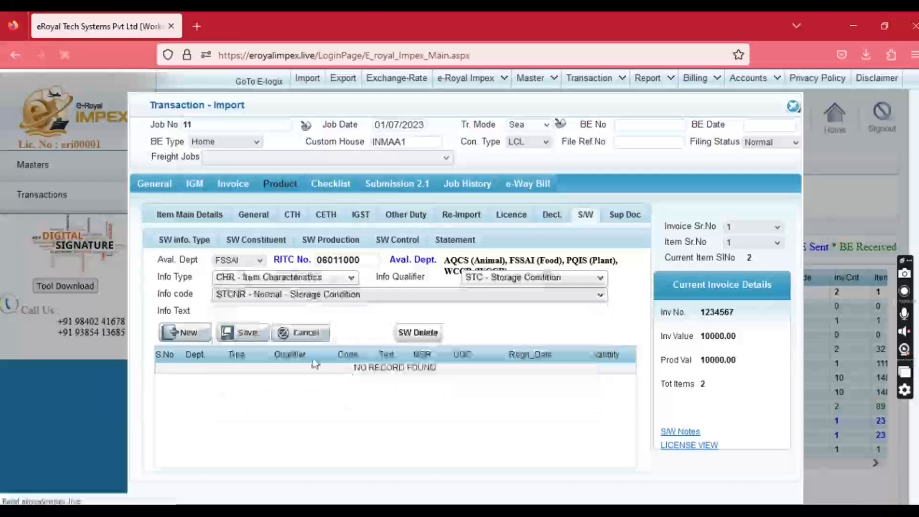
{"action": "left_click", "coordinate": [240, 334]}
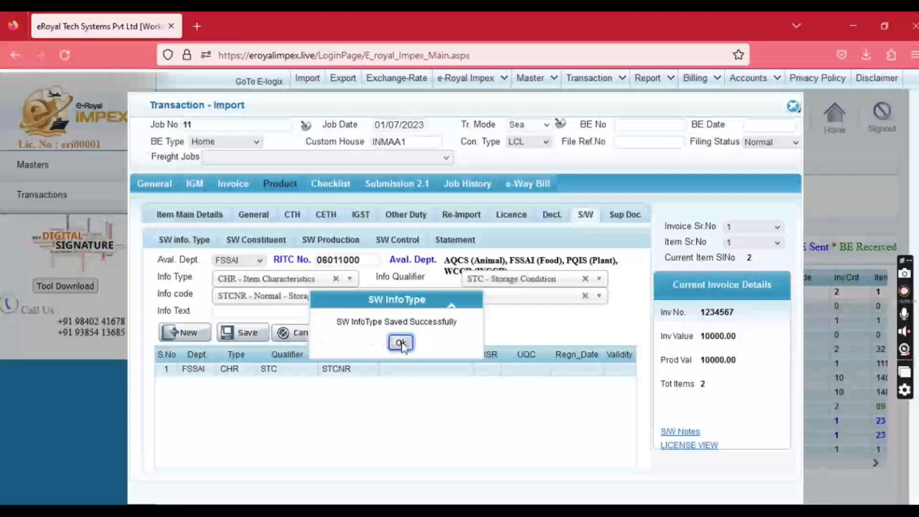
{"action": "left_click", "coordinate": [401, 344]}
{"action": "left_click", "coordinate": [187, 333]}
Save a CTG - Item Category row with FSP qualifier and code PFS - Proprietary Food & Supplement.
{"action": "left_click", "coordinate": [287, 280]}
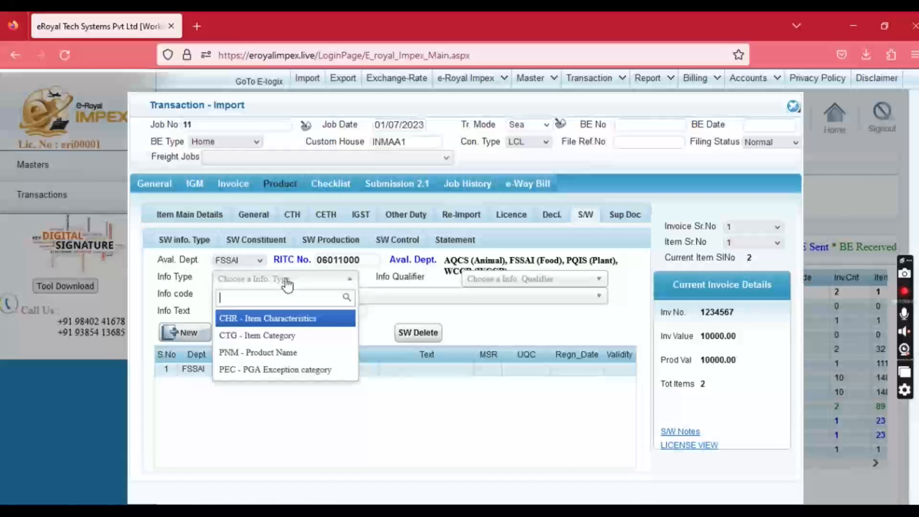
{"action": "left_click", "coordinate": [280, 335]}
{"action": "left_click", "coordinate": [517, 282]}
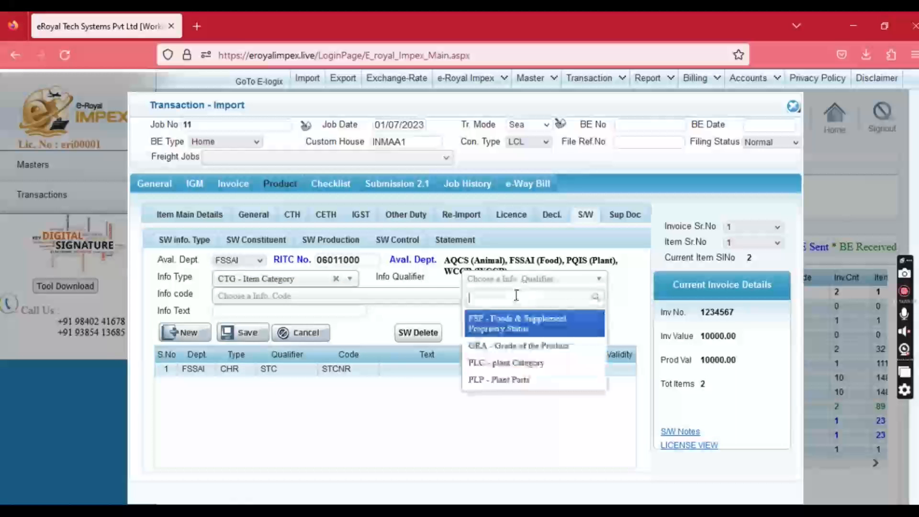
{"action": "left_click", "coordinate": [507, 325]}
{"action": "left_click", "coordinate": [395, 297]}
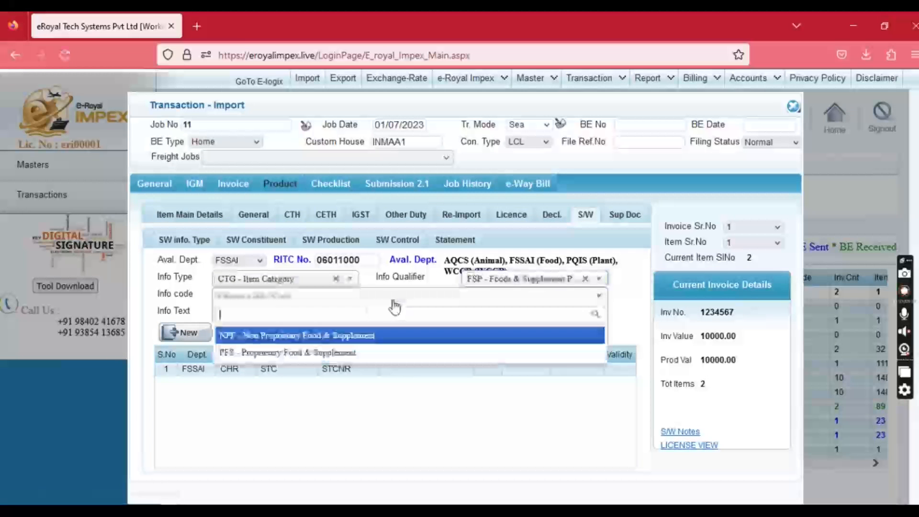
{"action": "left_click", "coordinate": [322, 353]}
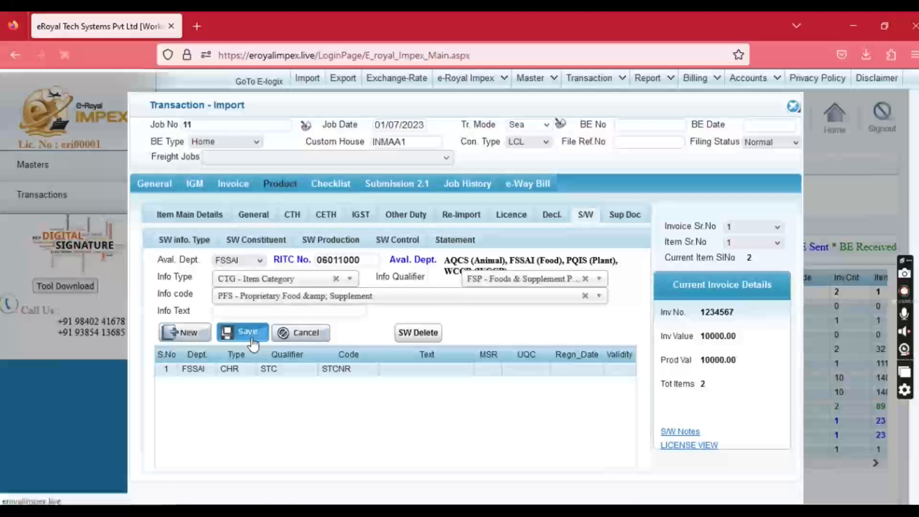
{"action": "left_click", "coordinate": [250, 335]}
{"action": "left_click", "coordinate": [400, 341]}
{"action": "left_click", "coordinate": [198, 217]}
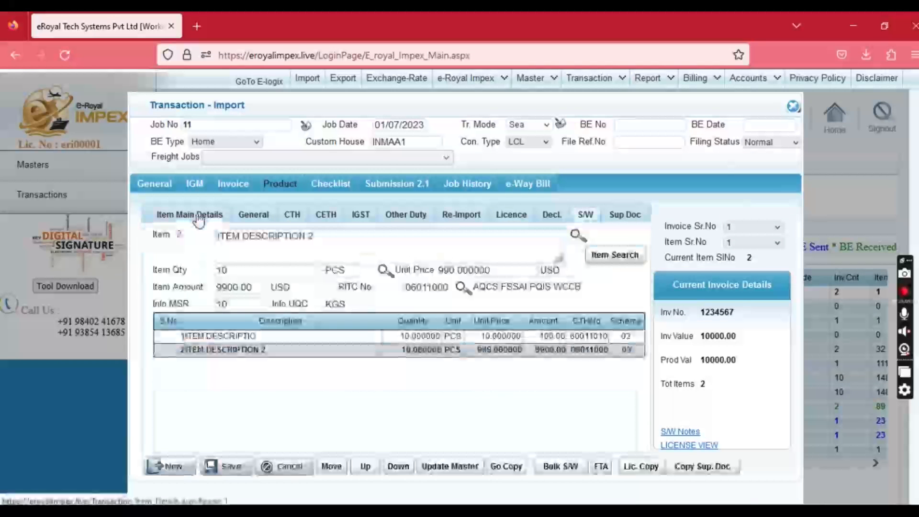
{"action": "left_click", "coordinate": [561, 466]}
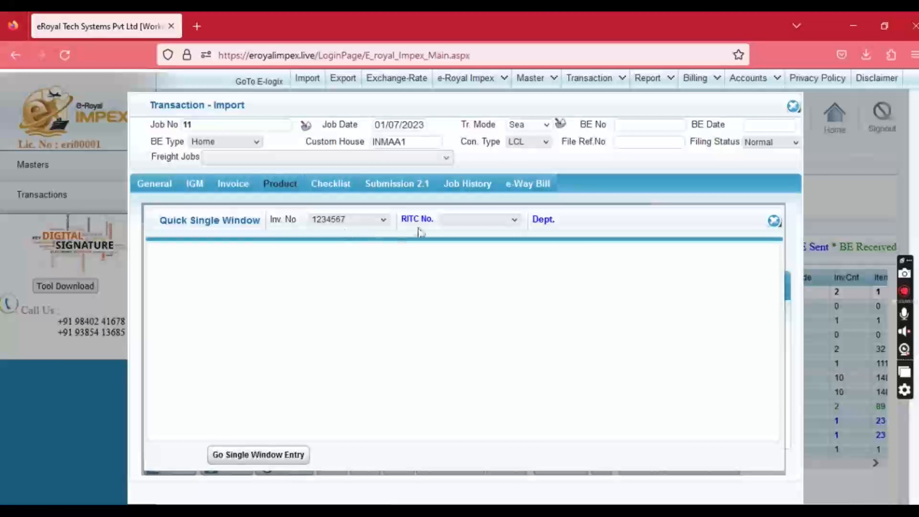
Look up RITC 06011000 in the quick single-window panel.
{"action": "left_click", "coordinate": [484, 222]}
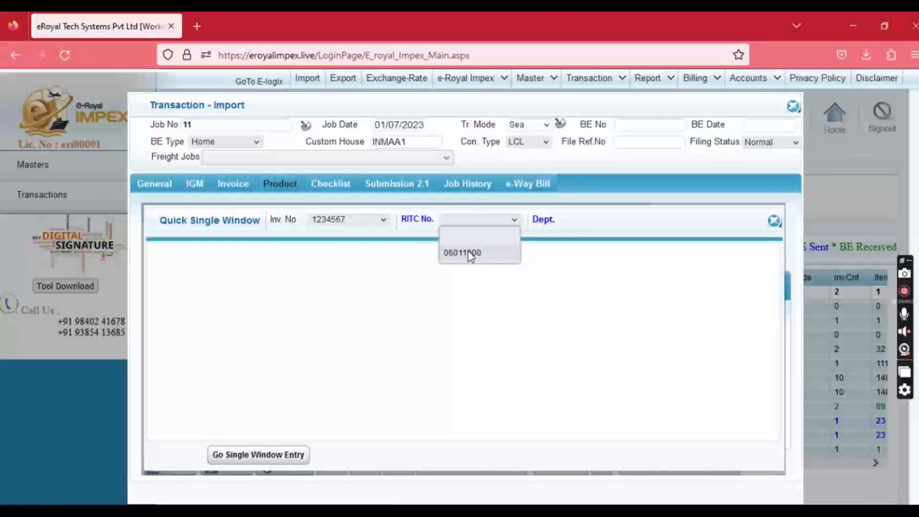
{"action": "left_click", "coordinate": [470, 253]}
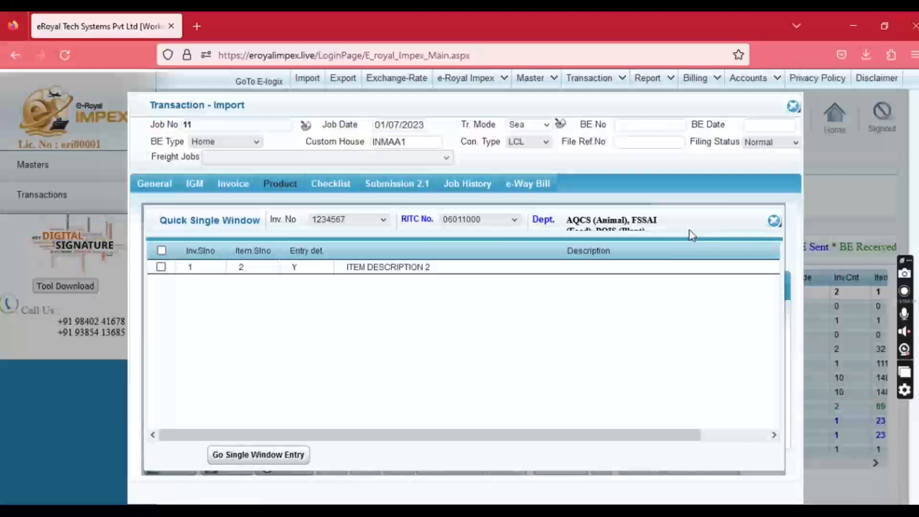
{"action": "left_click", "coordinate": [774, 223]}
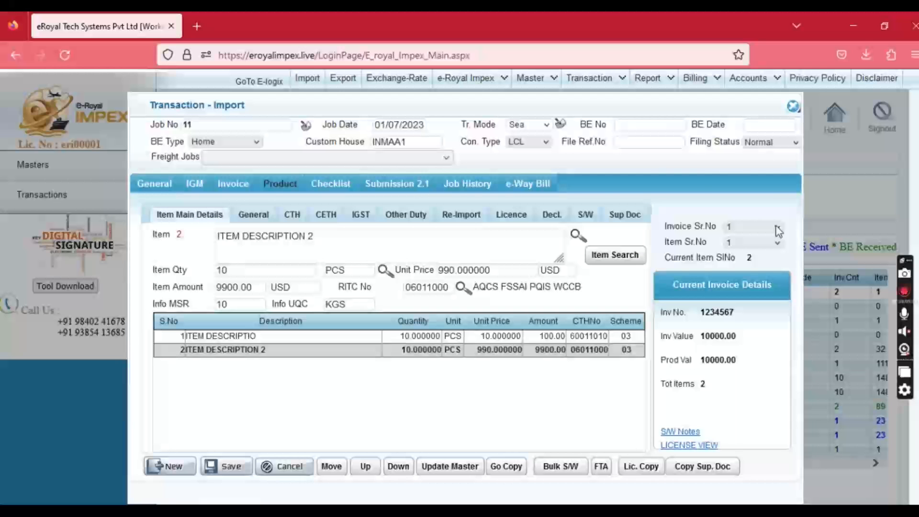
Check the FTA entry for invoice 1234567, then generate job 11's checklist.
{"action": "left_click", "coordinate": [602, 467]}
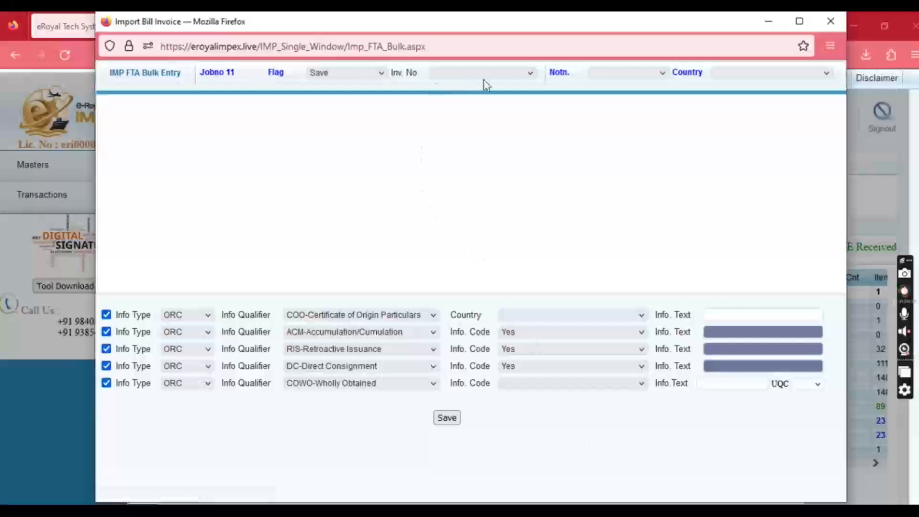
{"action": "left_click", "coordinate": [483, 79]}
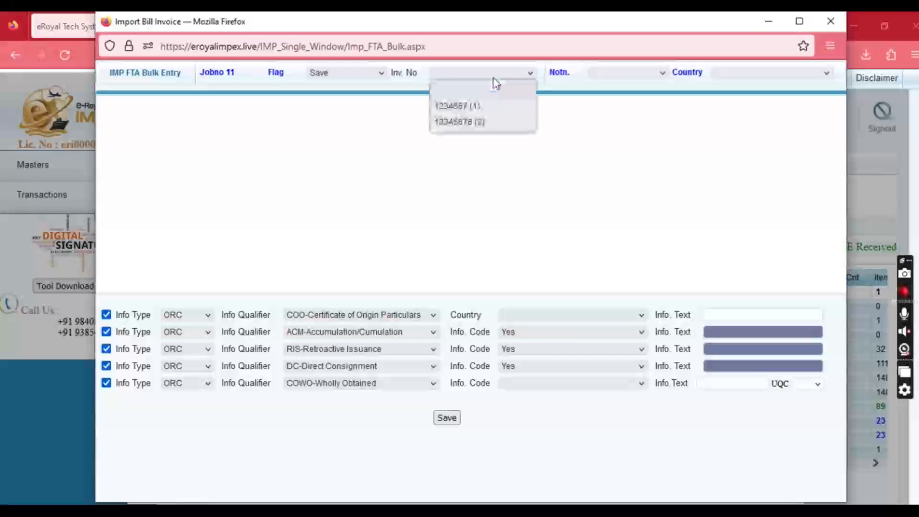
{"action": "left_click", "coordinate": [485, 105]}
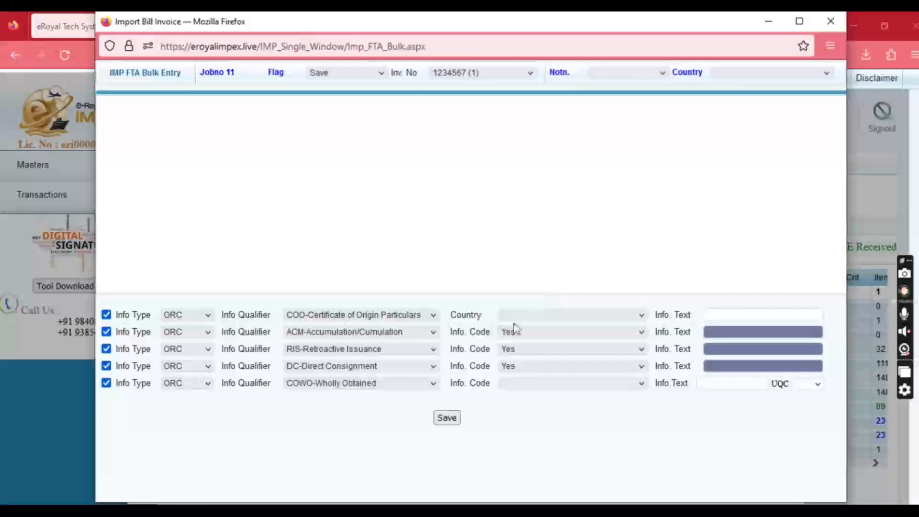
{"action": "left_click", "coordinate": [542, 316]}
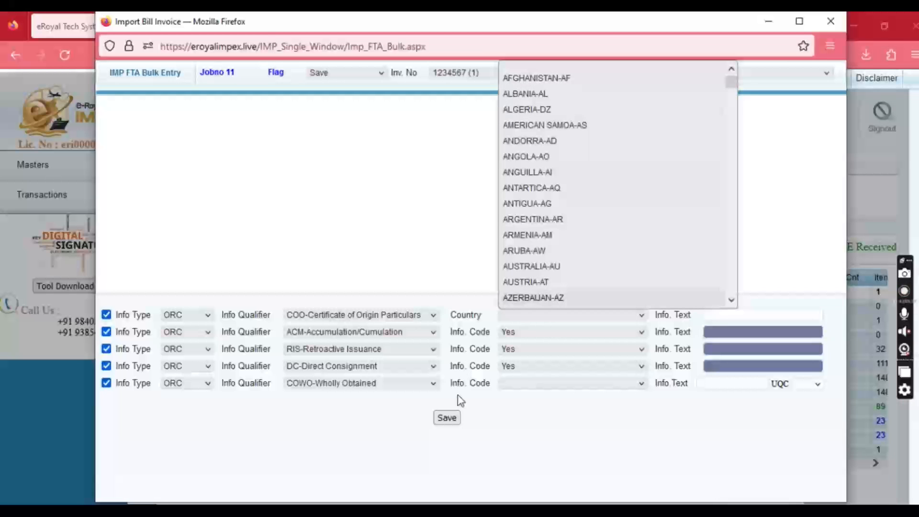
{"action": "left_click", "coordinate": [830, 22]}
{"action": "left_click", "coordinate": [831, 23]}
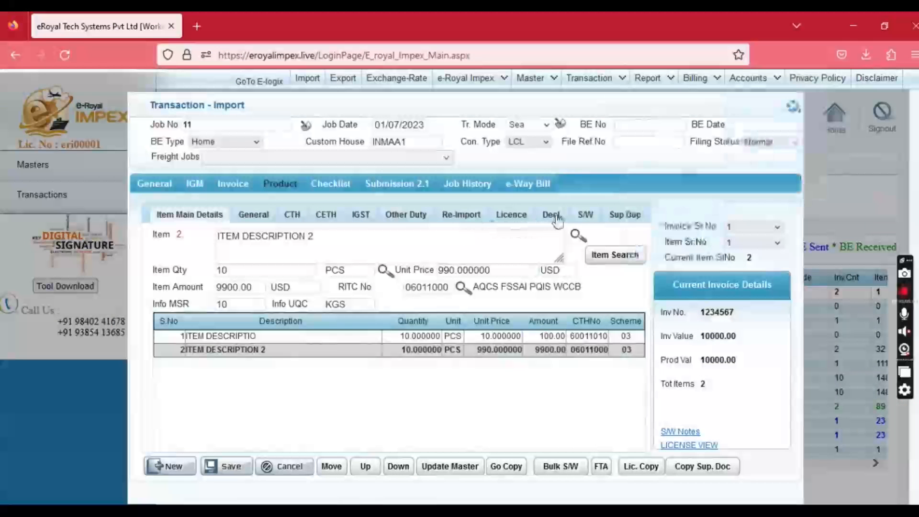
{"action": "left_click", "coordinate": [330, 186]}
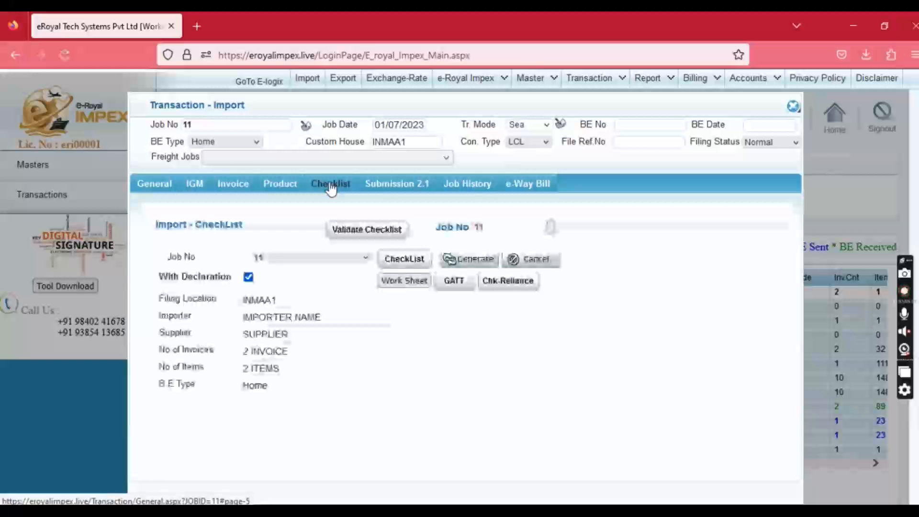
{"action": "left_click", "coordinate": [405, 260]}
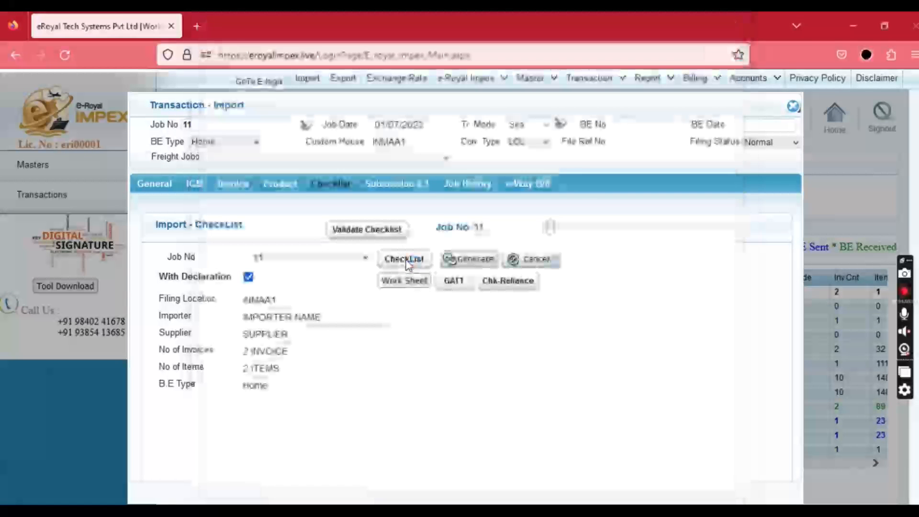
Scroll through Imp_11-6.pdf from the header through invoices to single-window info details.
{"action": "scroll", "coordinate": [392, 235], "scroll_direction": "down", "scroll_amount": 3}
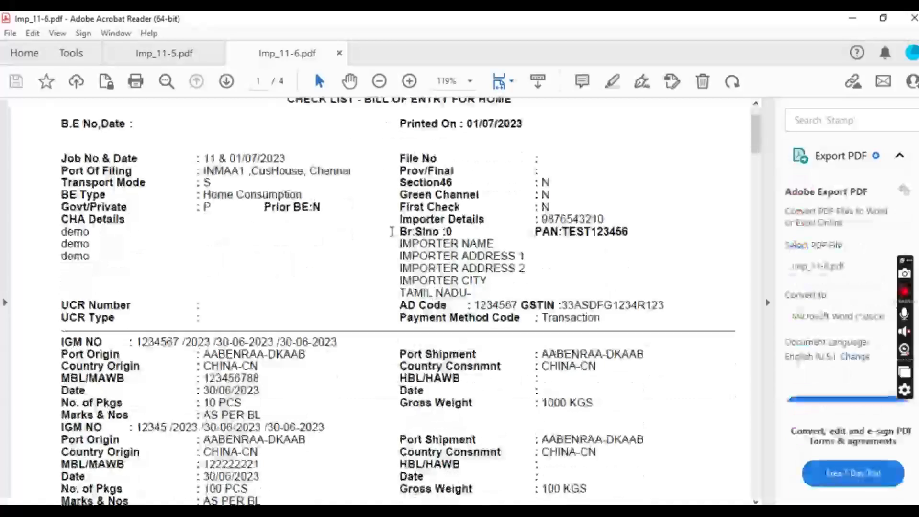
{"action": "scroll", "coordinate": [392, 232], "scroll_direction": "down", "scroll_amount": 8}
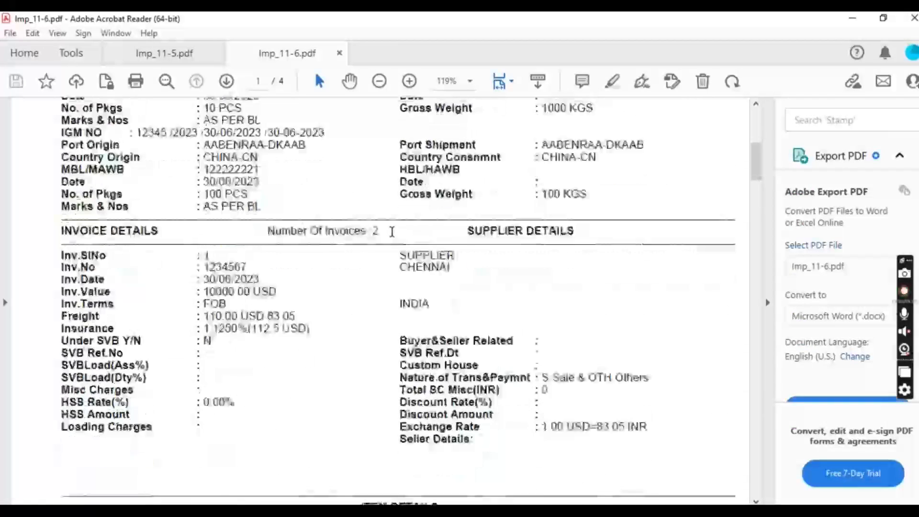
{"action": "scroll", "coordinate": [391, 231], "scroll_direction": "down", "scroll_amount": 10}
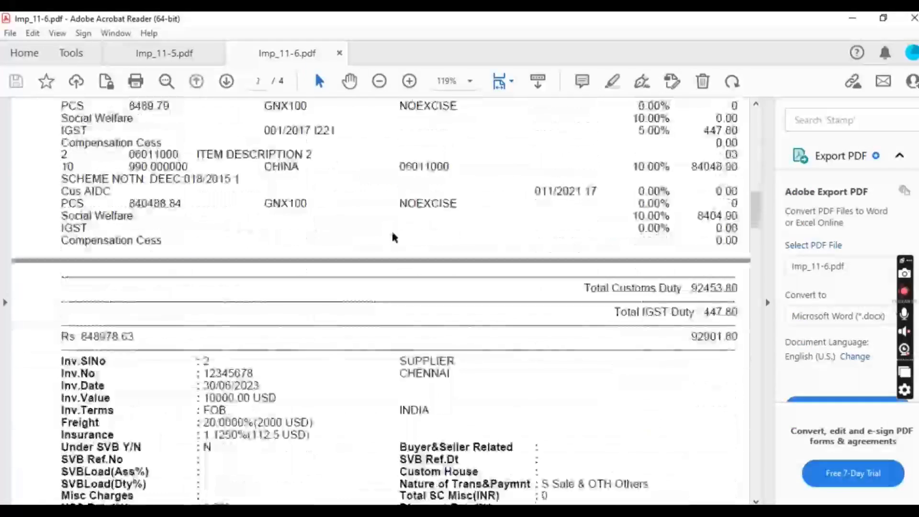
{"action": "scroll", "coordinate": [392, 231], "scroll_direction": "down", "scroll_amount": 10}
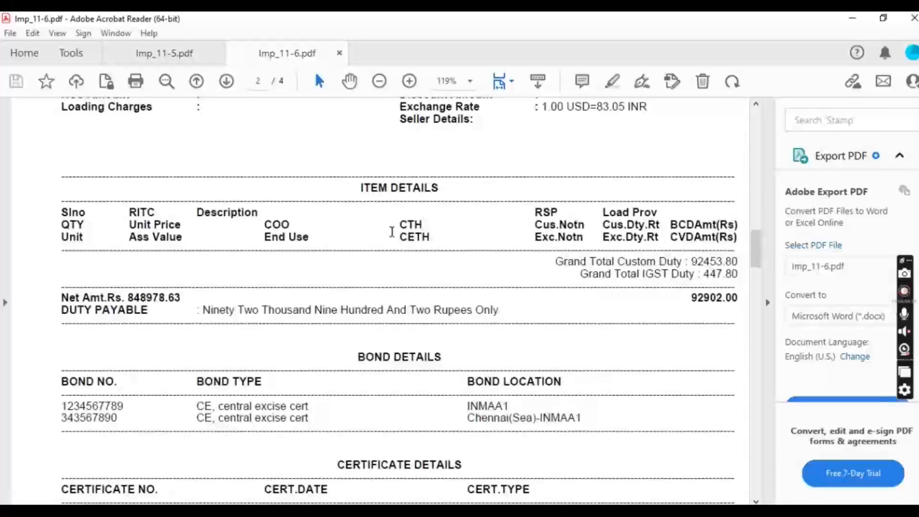
{"action": "scroll", "coordinate": [392, 231], "scroll_direction": "down", "scroll_amount": 10}
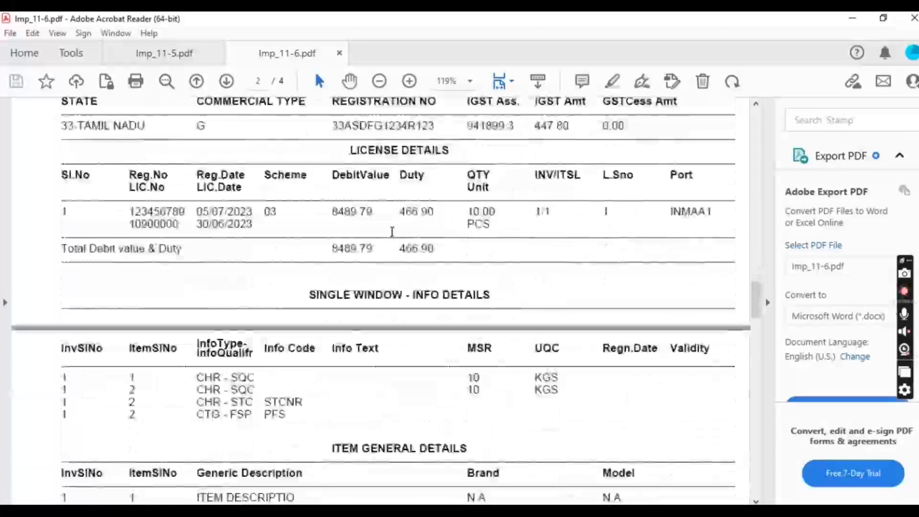
Review job 11's Submission 2.1 Quick View validation errors, then generate the flat file.
{"action": "left_click", "coordinate": [852, 18]}
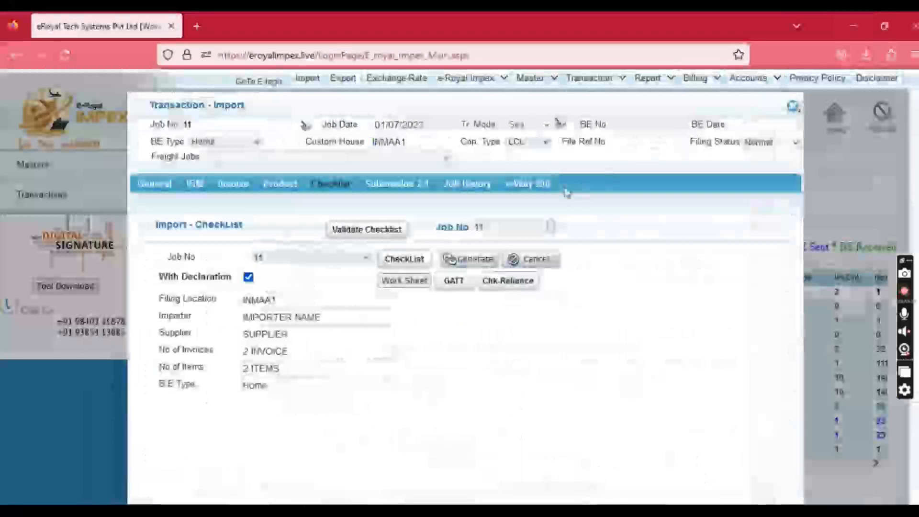
{"action": "left_click", "coordinate": [396, 187]}
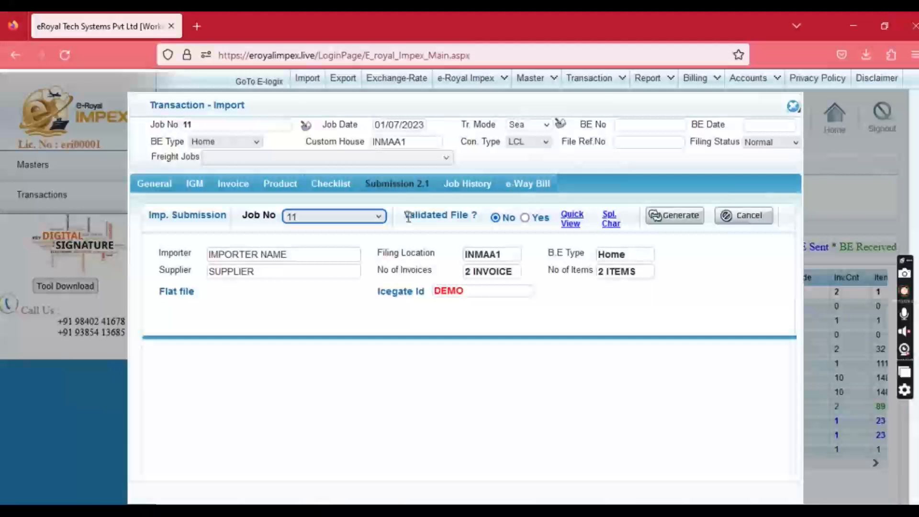
{"action": "left_click_drag", "start_coordinate": [476, 219], "coordinate": [482, 223]}
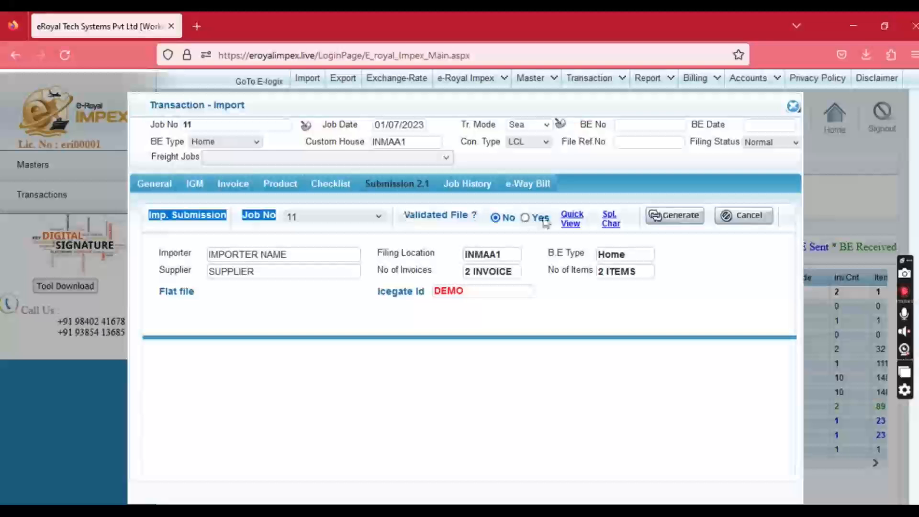
{"action": "left_click", "coordinate": [568, 220]}
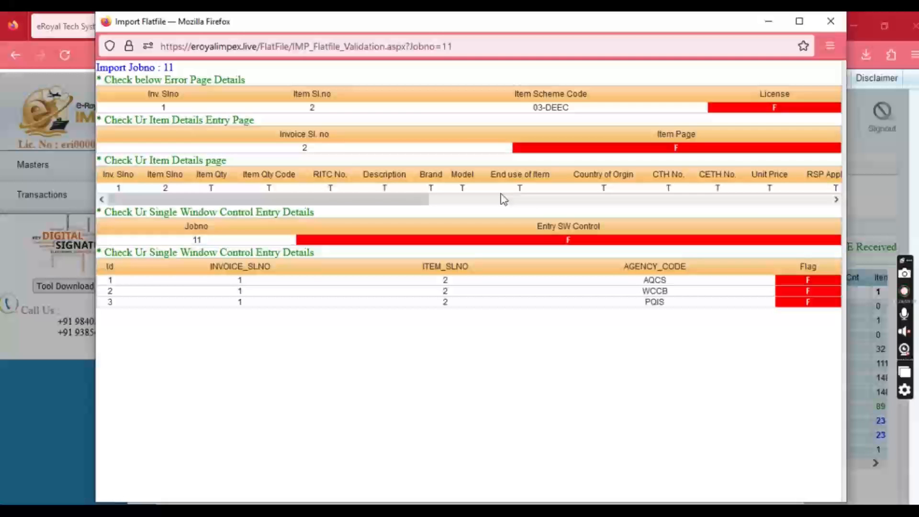
{"action": "left_click_drag", "start_coordinate": [421, 199], "coordinate": [813, 210]}
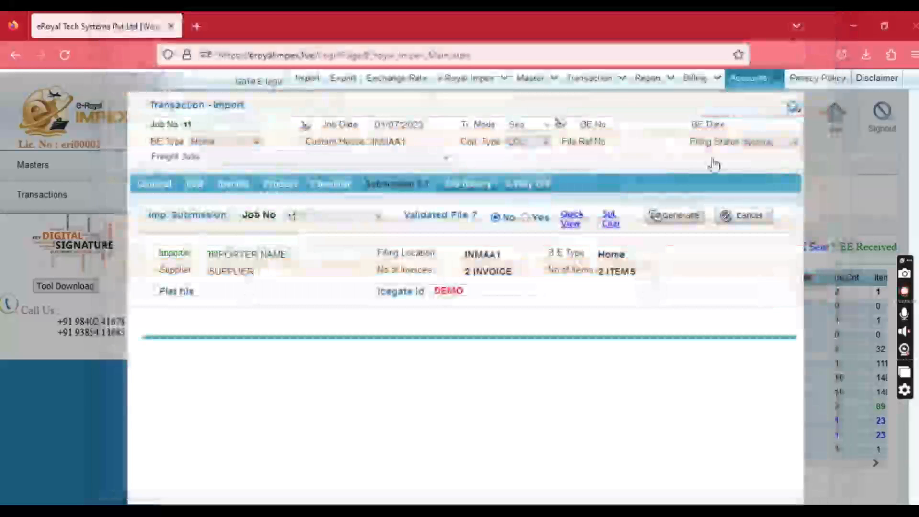
{"action": "left_click", "coordinate": [830, 21]}
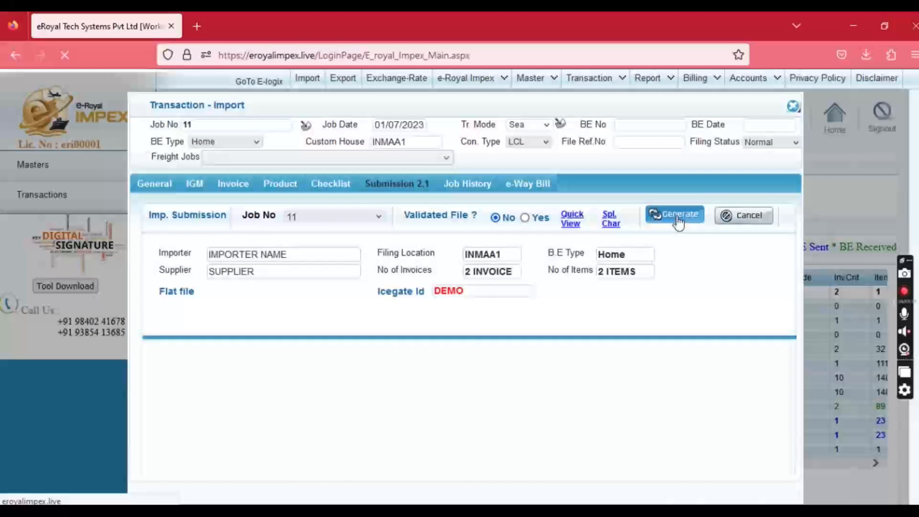
{"action": "left_click", "coordinate": [675, 218]}
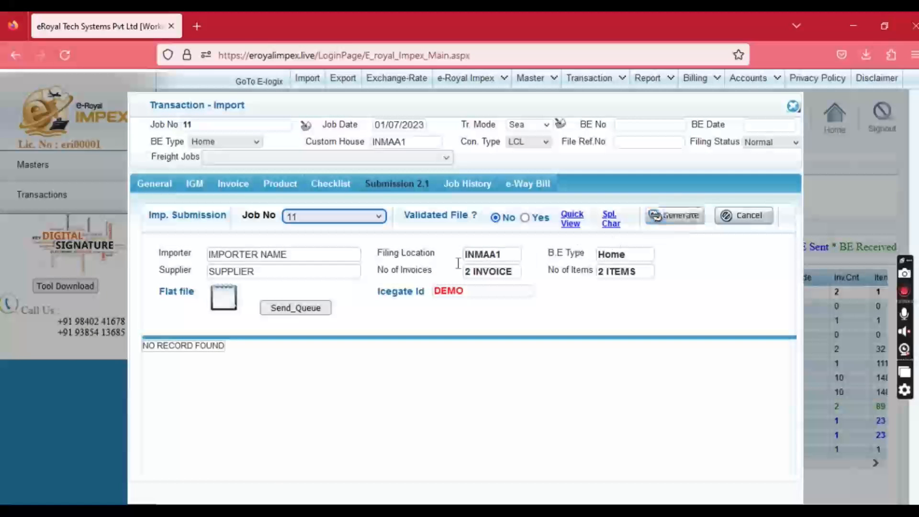
Send job 11's flat file to the queue and review its IGM, invoice and general details.
{"action": "left_click", "coordinate": [291, 308]}
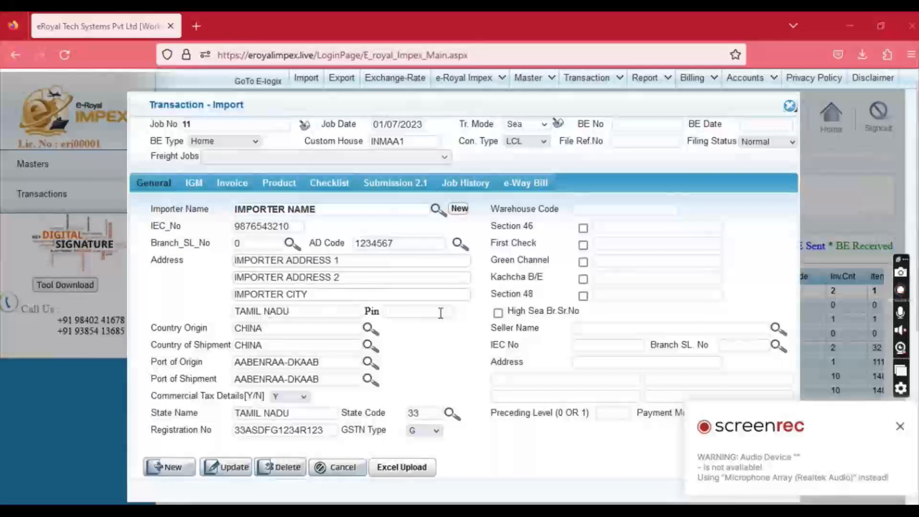
{"action": "left_click", "coordinate": [193, 183]}
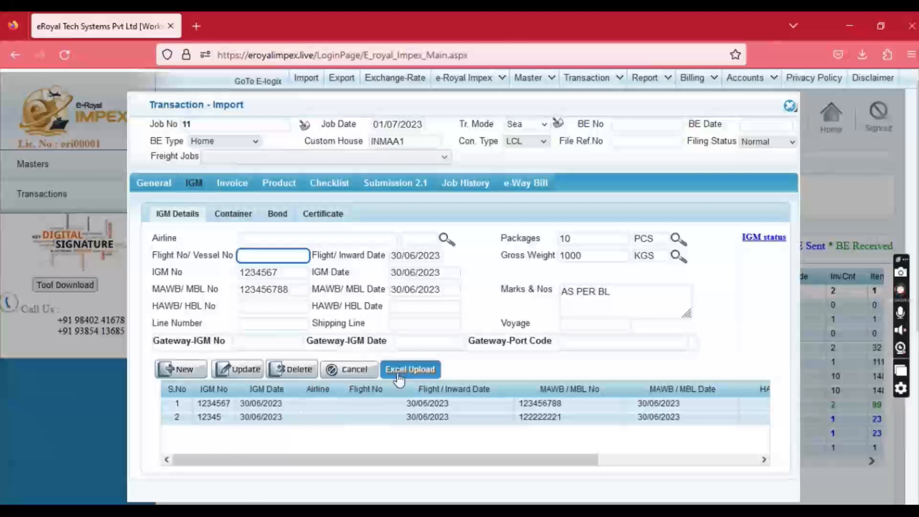
{"action": "left_click", "coordinate": [234, 190]}
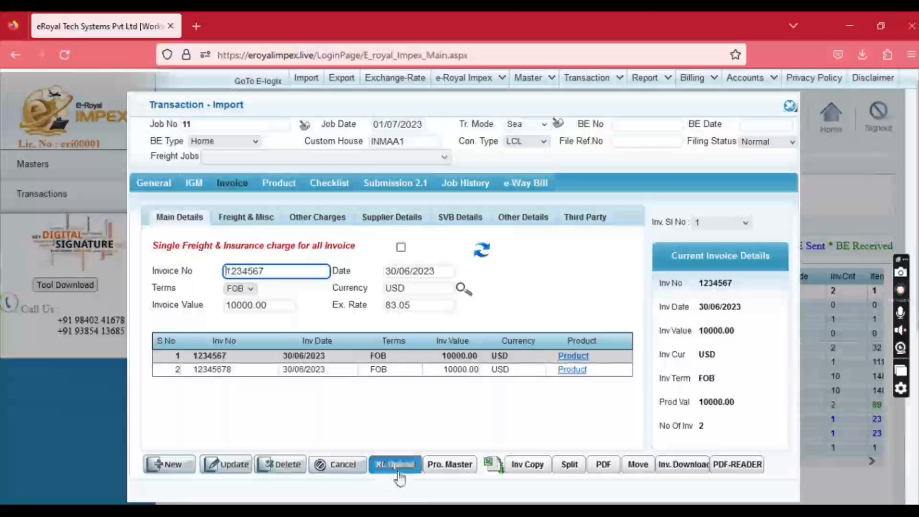
{"action": "left_click", "coordinate": [146, 189]}
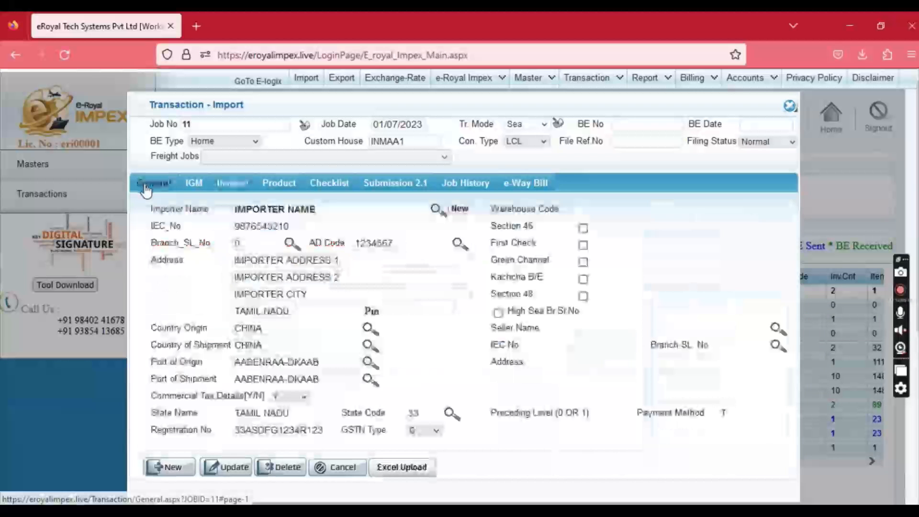
{"action": "left_click", "coordinate": [395, 468]}
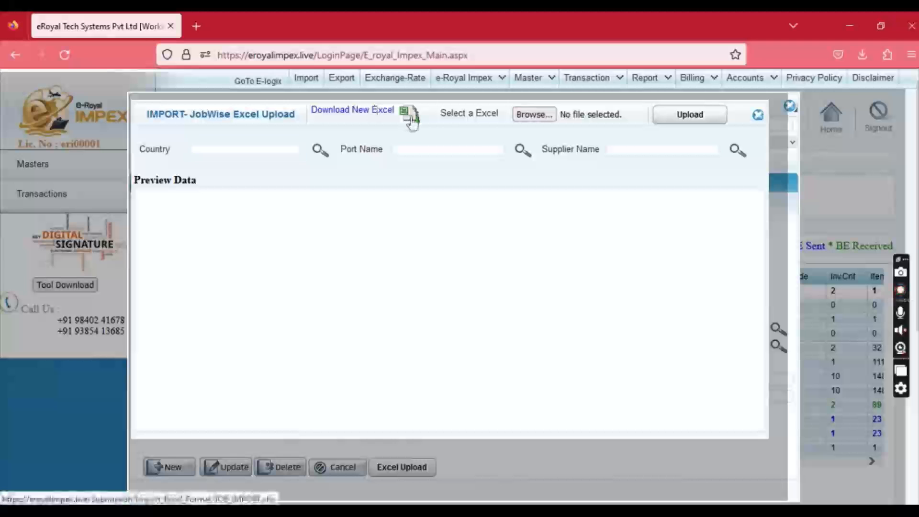
Download the JOB_IMPORT(3) template, browse its IGM, CONTAINER, INVOICE and ITEM sheets, then return to the browser.
{"action": "left_click", "coordinate": [409, 114]}
{"action": "left_click", "coordinate": [641, 88]}
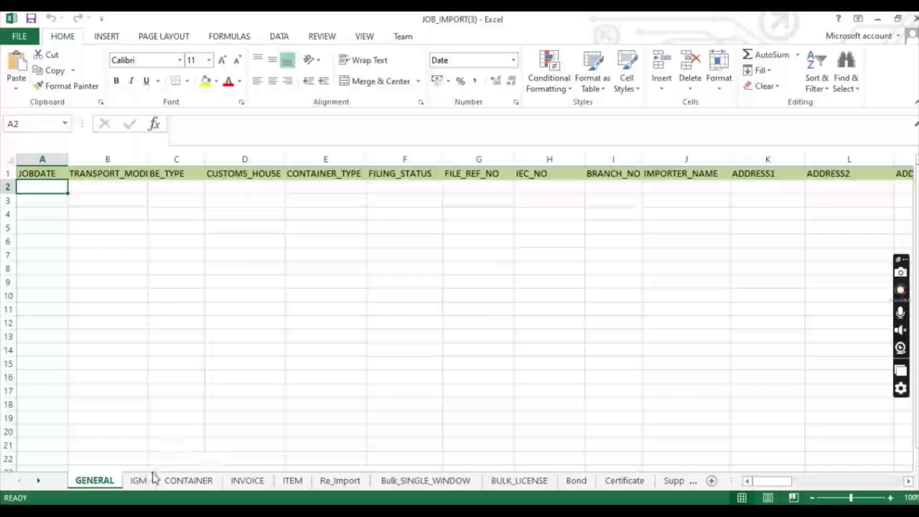
{"action": "left_click", "coordinate": [139, 480]}
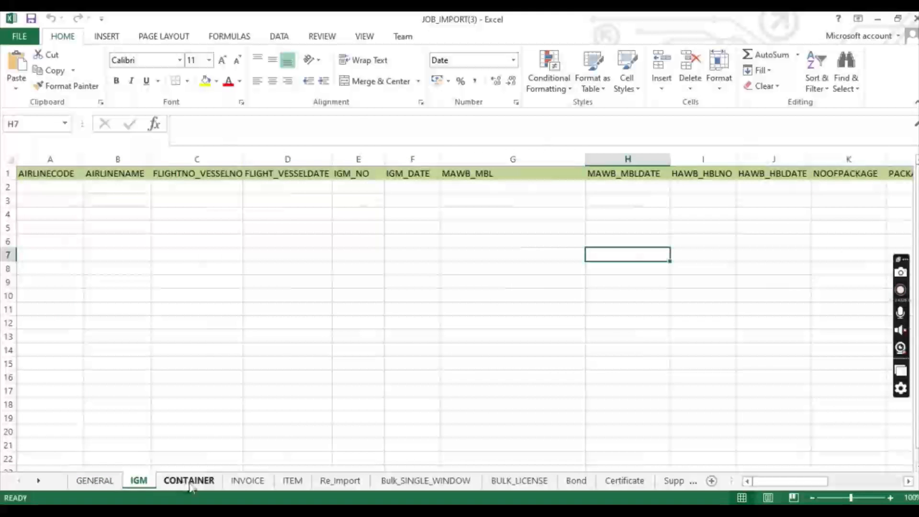
{"action": "left_click", "coordinate": [188, 481]}
{"action": "left_click", "coordinate": [248, 480]}
{"action": "left_click", "coordinate": [286, 481]}
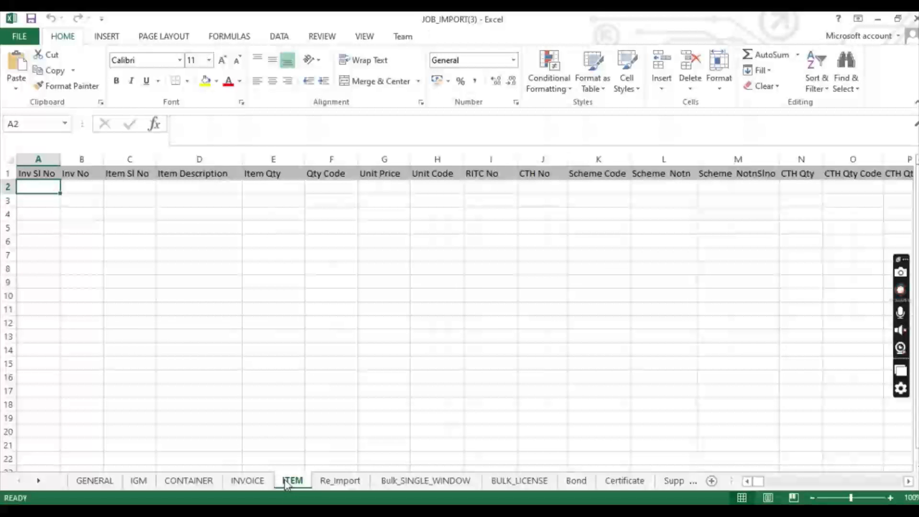
{"action": "left_click", "coordinate": [877, 19]}
{"action": "left_click", "coordinate": [757, 113]}
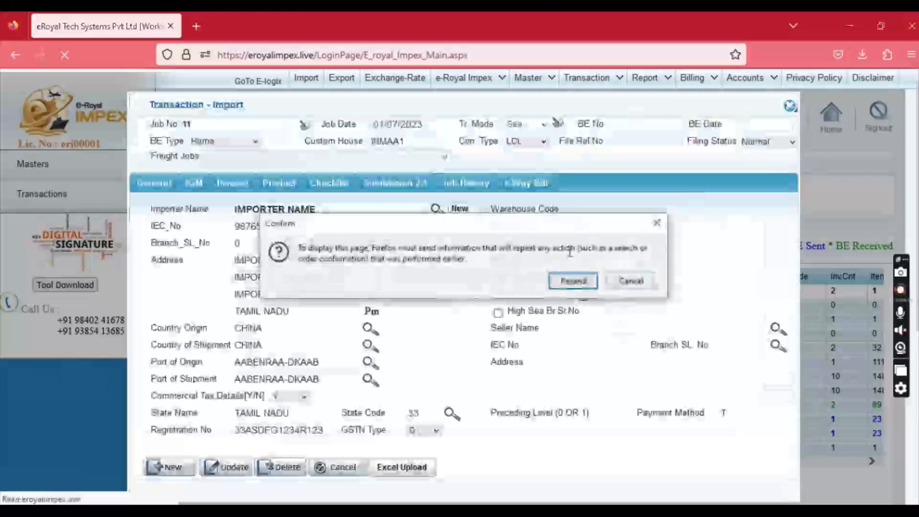
Resend the import page, open its invoice details, and bring the IMPORT_NEW workbook forward.
{"action": "left_click", "coordinate": [641, 285]}
{"action": "left_click", "coordinate": [232, 183]}
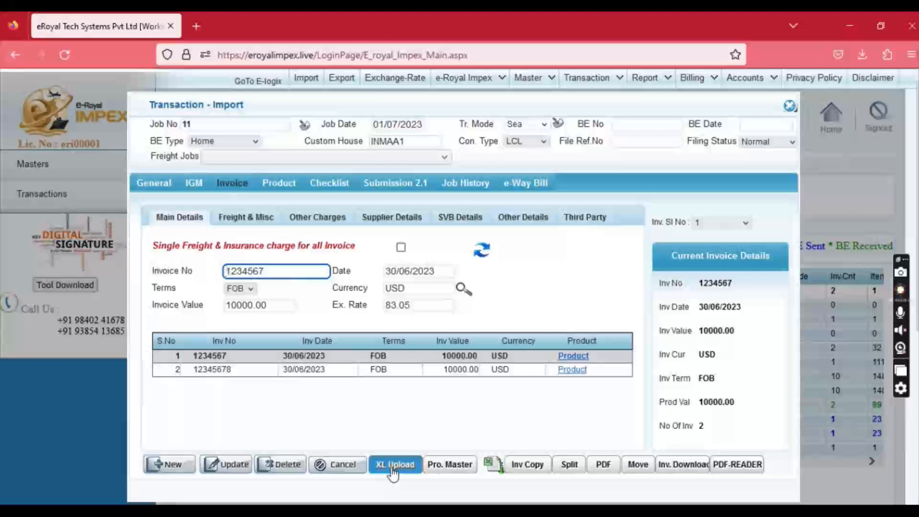
{"action": "left_click", "coordinate": [406, 511]}
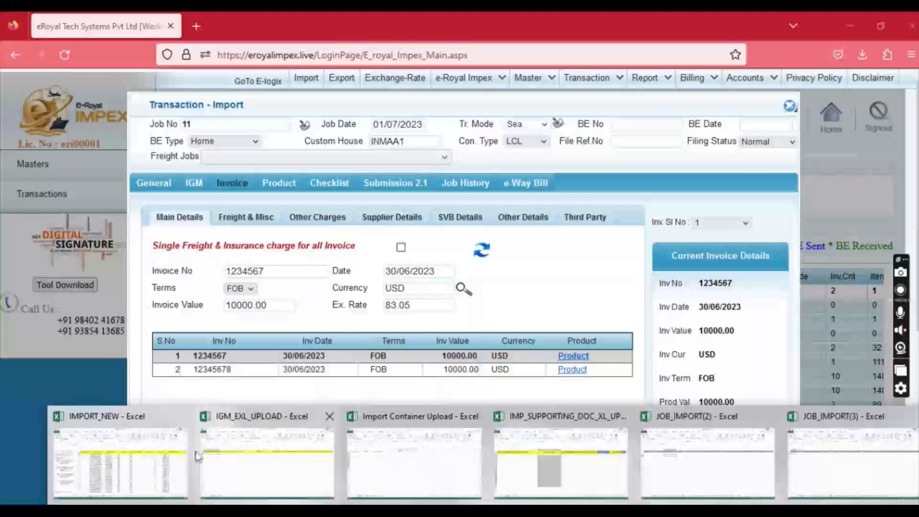
{"action": "left_click", "coordinate": [177, 457]}
Step along row 2 from A2 through the invoice, item, CTH, origin, scheme and duty columns.
{"action": "left_click", "coordinate": [222, 189]}
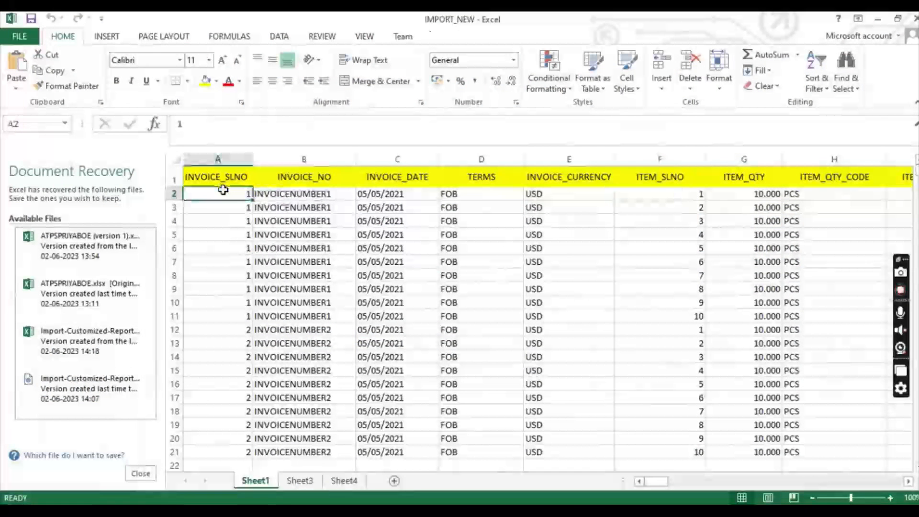
{"action": "key", "text": "Right"}
{"action": "key", "text": "Right"}
{"action": "key", "text": "Right"}
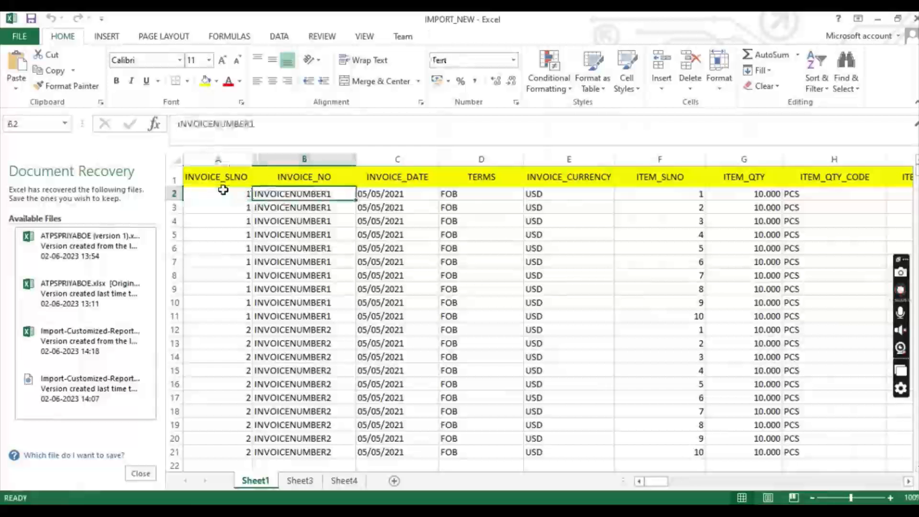
{"action": "key", "text": "Right"}
{"action": "key", "text": "Right"}
{"action": "key", "text": "Right"}
{"action": "key", "text": "Right"}
{"action": "key", "text": "Right"}
{"action": "key", "text": "Right"}
{"action": "key", "text": "Right"}
{"action": "key", "text": "Right"}
{"action": "key", "text": "Right"}
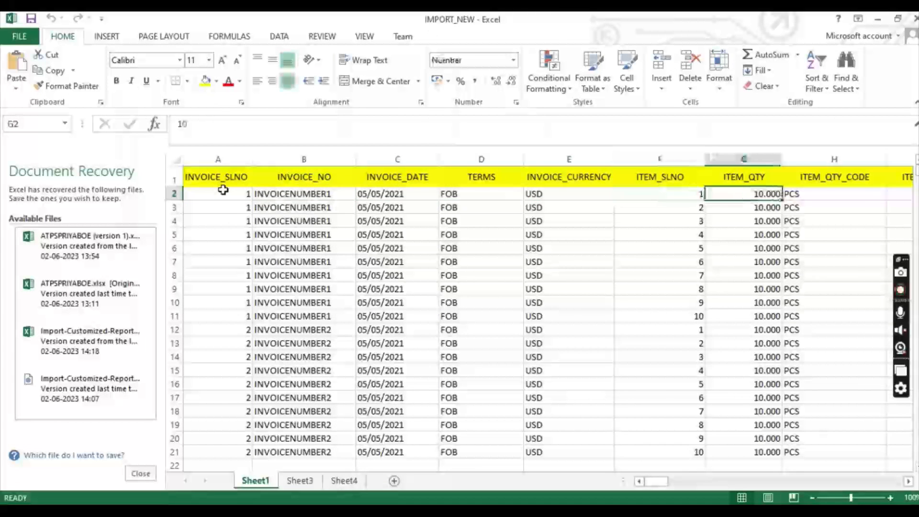
{"action": "key", "text": "Right"}
{"action": "key", "text": "Right"}
{"action": "key", "text": "Right"}
{"action": "key", "text": "Right"}
{"action": "key", "text": "Right"}
{"action": "key", "text": "Right"}
{"action": "key", "text": "Right"}
{"action": "key", "text": "Right"}
{"action": "key", "text": "Right"}
{"action": "key", "text": "Right"}
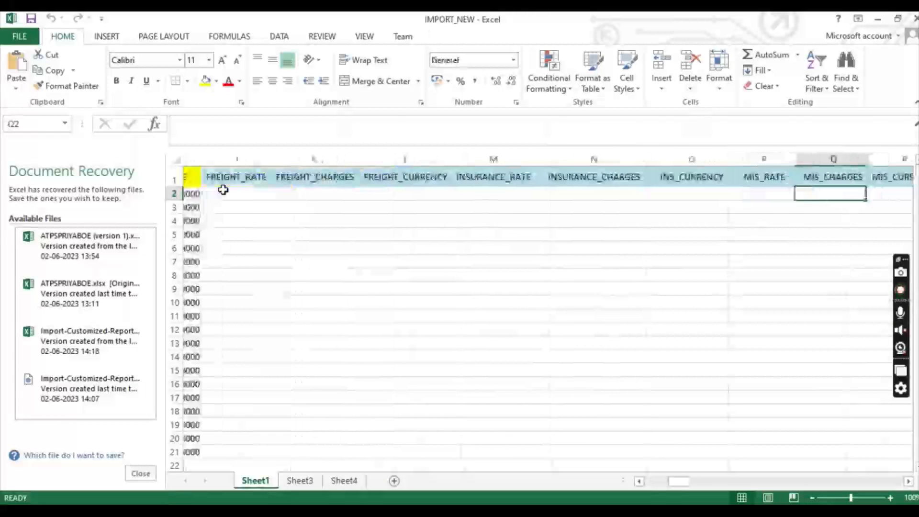
{"action": "key", "text": "Right"}
{"action": "key", "text": "Right"}
{"action": "key", "text": "Right"}
{"action": "key", "text": "Right"}
{"action": "key", "text": "Right"}
{"action": "key", "text": "Right"}
{"action": "key", "text": "Right"}
{"action": "key", "text": "Right"}
{"action": "key", "text": "Right"}
{"action": "key", "text": "Right"}
{"action": "key", "text": "Right"}
{"action": "key", "text": "Right"}
{"action": "key", "text": "Right"}
{"action": "key", "text": "Right"}
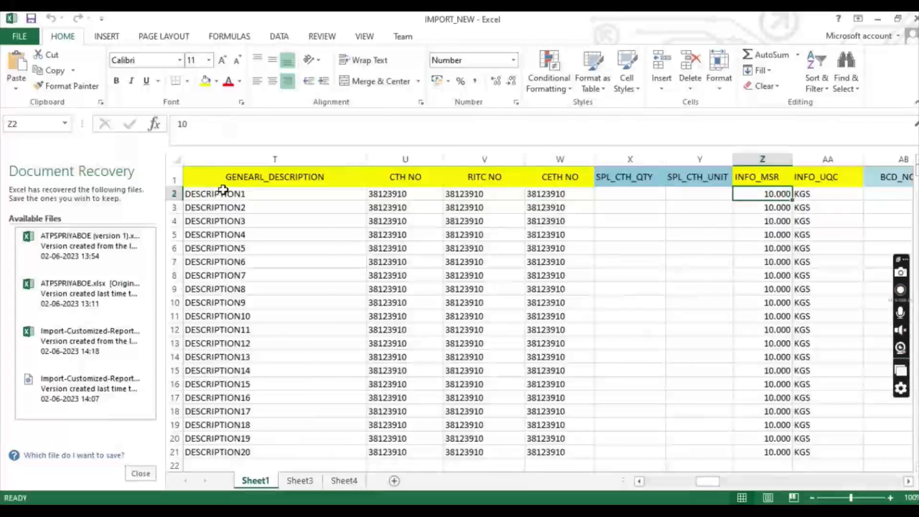
{"action": "key", "text": "Right"}
{"action": "key", "text": "Right"}
{"action": "key", "text": "Right"}
{"action": "key", "text": "Right"}
{"action": "key", "text": "Right"}
{"action": "key", "text": "Right"}
{"action": "key", "text": "Right"}
{"action": "key", "text": "Right"}
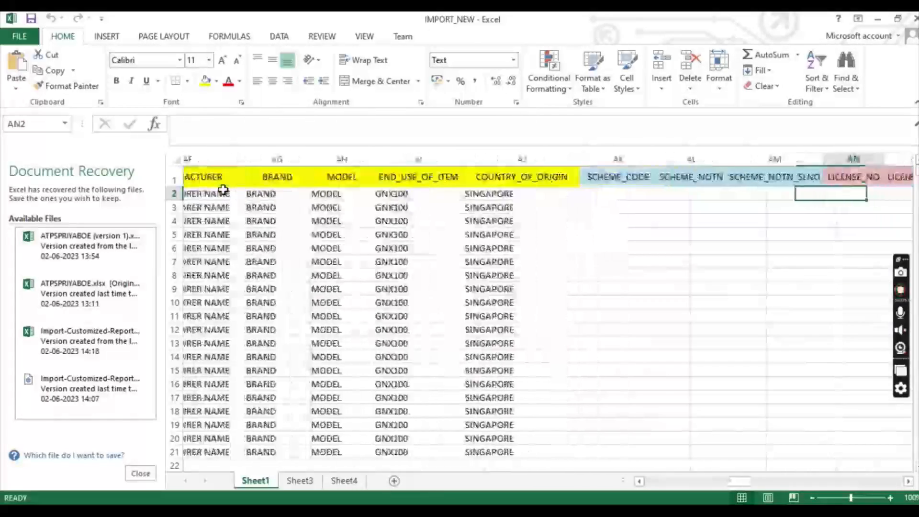
{"action": "key", "text": "Right"}
{"action": "key", "text": "Right"}
{"action": "key", "text": "Right"}
{"action": "key", "text": "Right"}
{"action": "key", "text": "Right"}
{"action": "key", "text": "Right"}
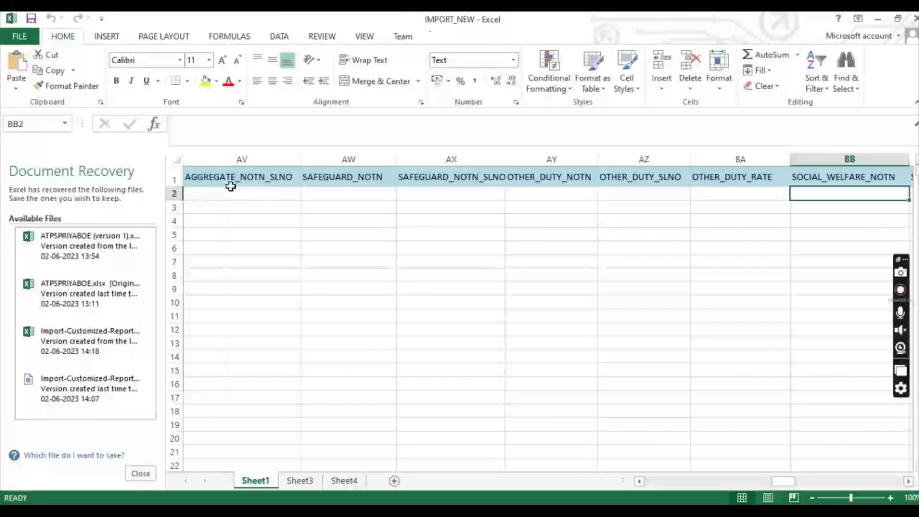
{"action": "key", "text": "Right"}
{"action": "key", "text": "Right"}
{"action": "key", "text": "Right"}
{"action": "key", "text": "Right"}
{"action": "key", "text": "Right"}
{"action": "key", "text": "Right"}
{"action": "key", "text": "Right"}
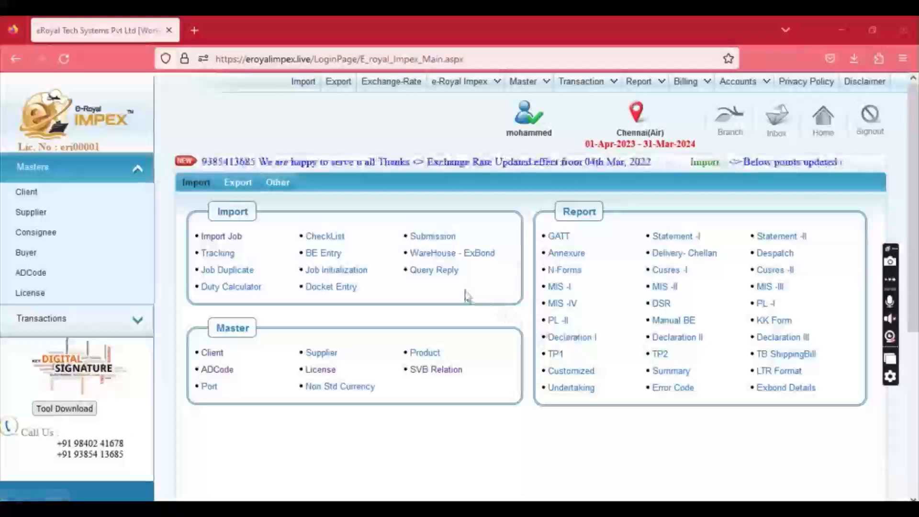
Start a new export job with transport mode Air and shipping bill type Free Duty.
{"action": "left_click", "coordinate": [339, 82]}
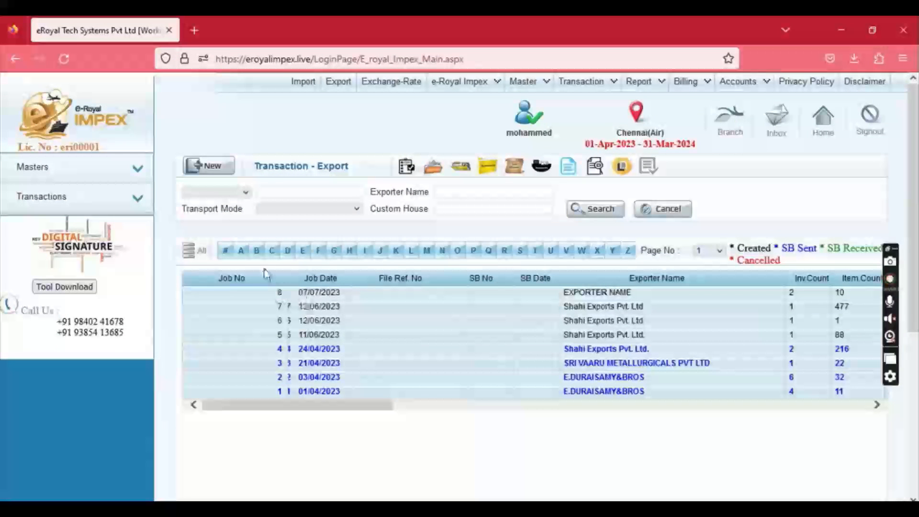
{"action": "left_click", "coordinate": [216, 167]}
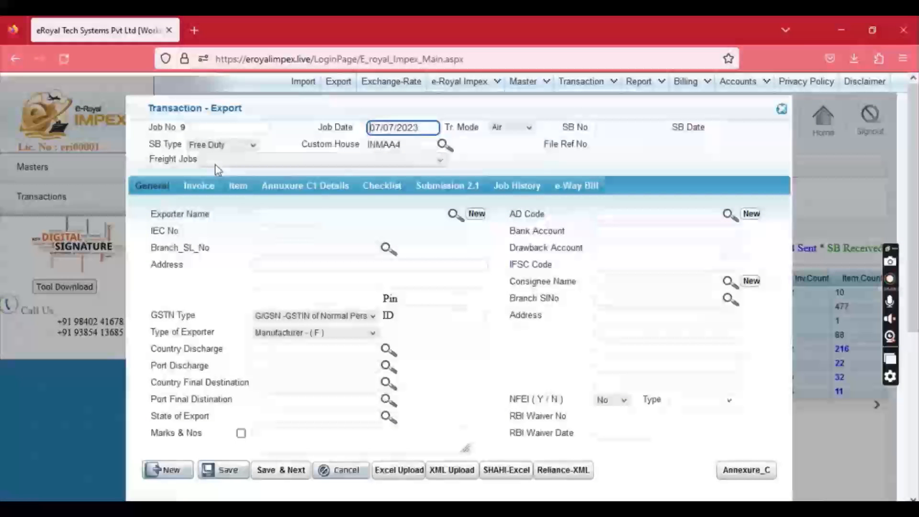
{"action": "left_click", "coordinate": [216, 125]}
{"action": "left_click", "coordinate": [397, 127]}
{"action": "left_click", "coordinate": [508, 129]}
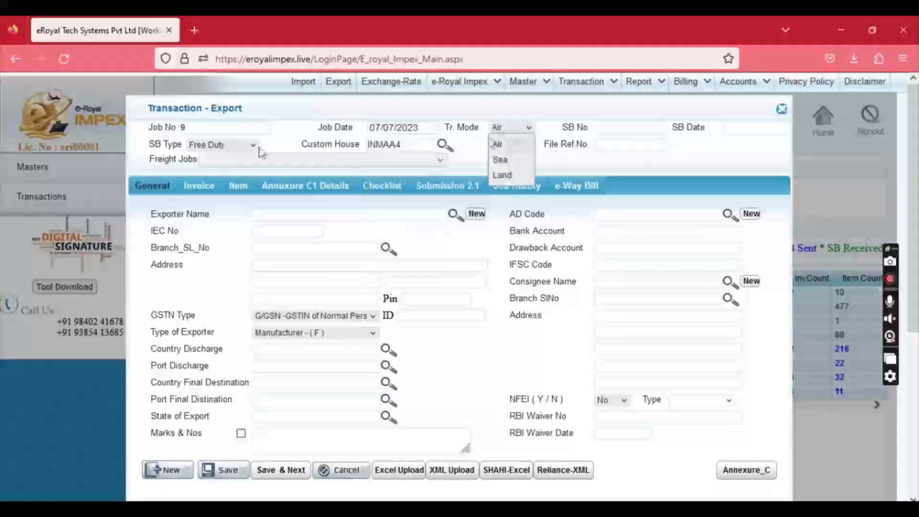
{"action": "left_click", "coordinate": [218, 147]}
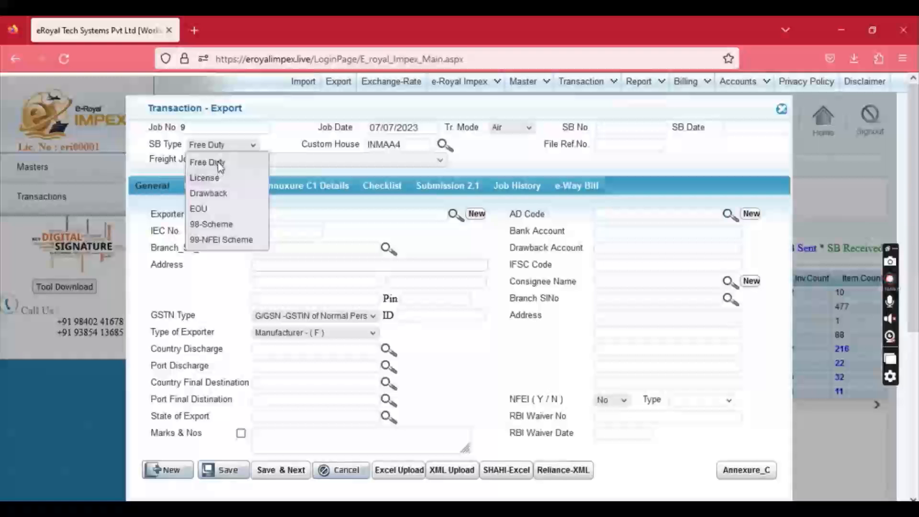
{"action": "left_click", "coordinate": [175, 157]}
{"action": "left_click", "coordinate": [409, 145]}
{"action": "left_click", "coordinate": [599, 145]}
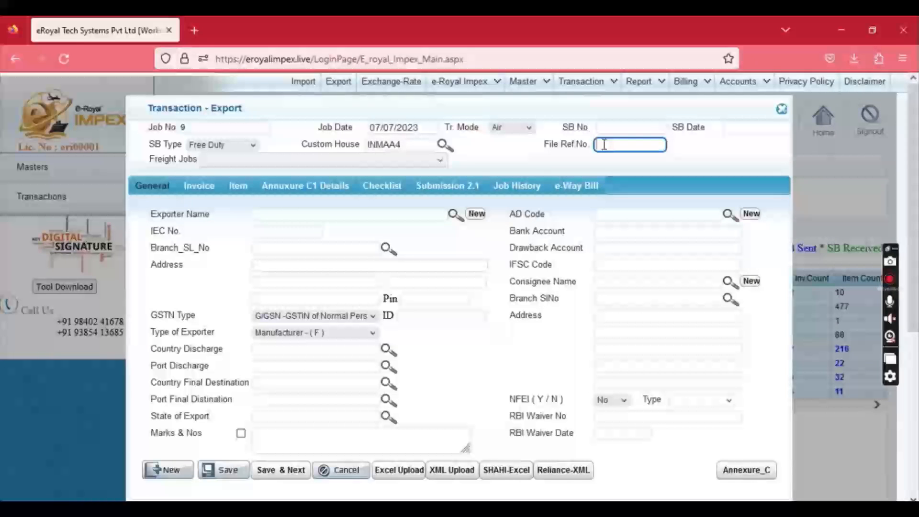
Choose the exporter, CHINA as discharge country, and A R SENGUE-ARR as discharge and destination port.
{"action": "left_click", "coordinate": [281, 214]}
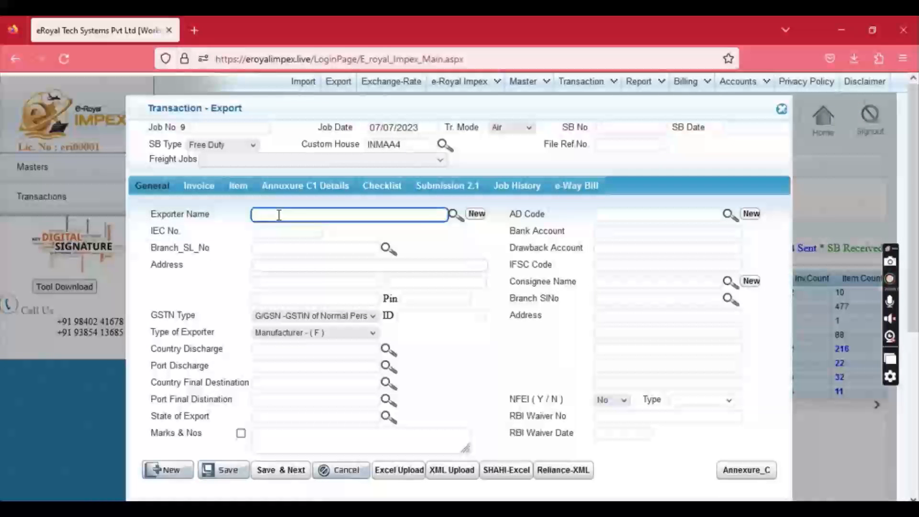
{"action": "type", "text": "ex"}
{"action": "key", "text": "Down"}
{"action": "key", "text": "Down"}
{"action": "key", "text": "Down"}
{"action": "key", "text": "Return"}
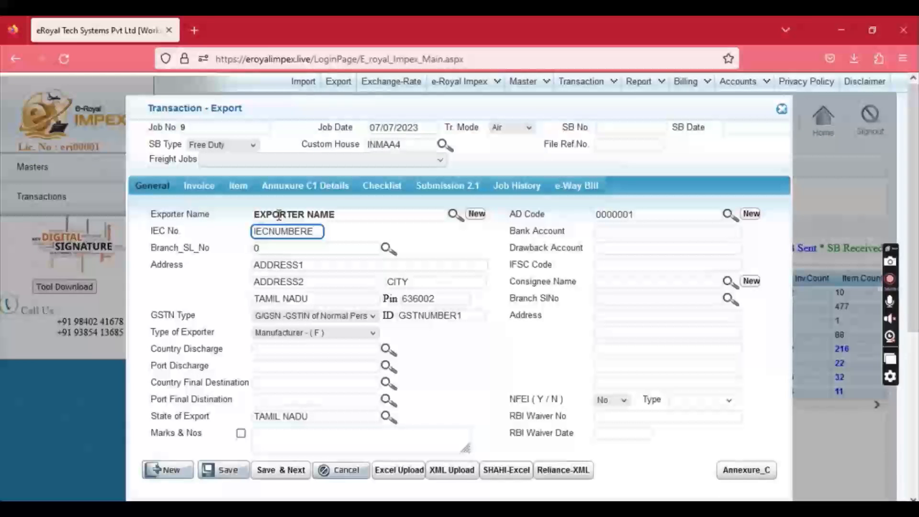
{"action": "key", "text": "Tab"}
{"action": "key", "text": "Tab"}
{"action": "key", "text": "Tab"}
{"action": "key", "text": "Tab"}
{"action": "key", "text": "Tab"}
{"action": "key", "text": "Tab"}
{"action": "key", "text": "Tab"}
{"action": "key", "text": "Tab"}
{"action": "type", "text": "chin"}
{"action": "key", "text": "Down"}
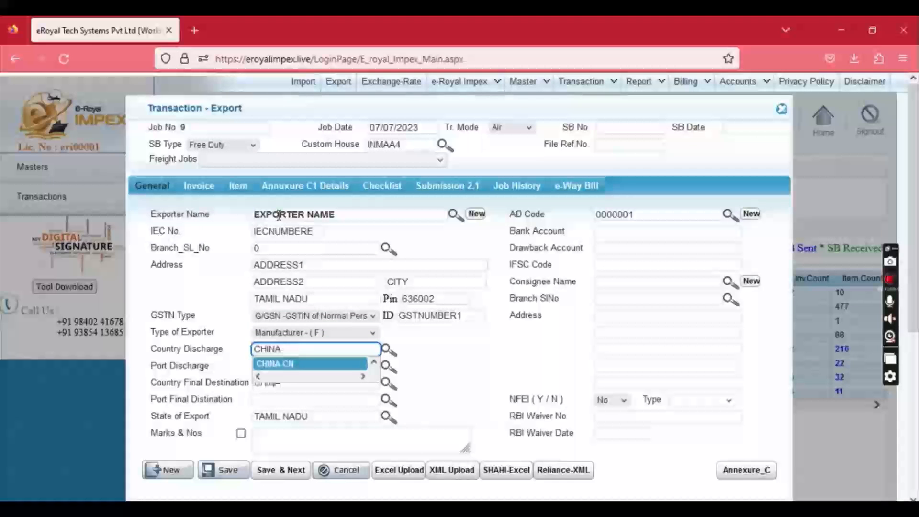
{"action": "key", "text": "Tab"}
{"action": "type", "text": "a"}
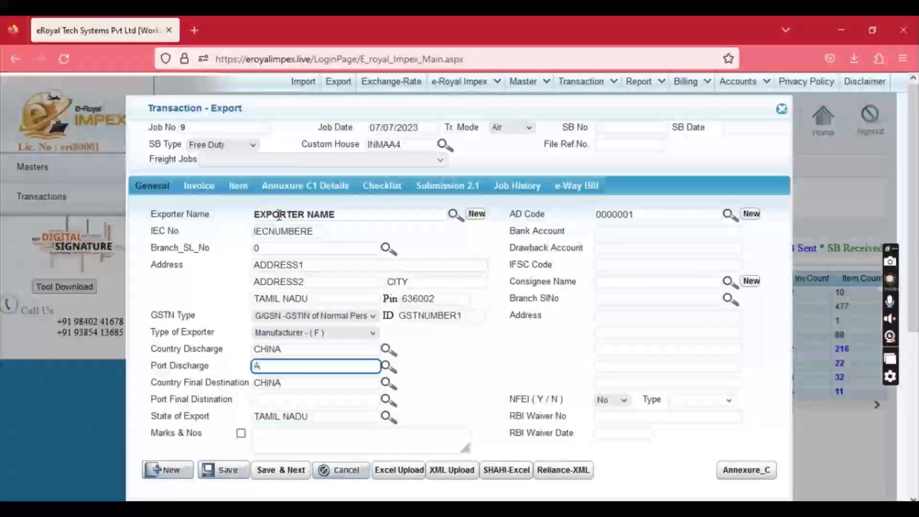
{"action": "key", "text": "Down"}
{"action": "key", "text": "Tab"}
{"action": "key", "text": "Tab"}
{"action": "type", "text": "a"}
{"action": "key", "text": "Down"}
{"action": "key", "text": "Tab"}
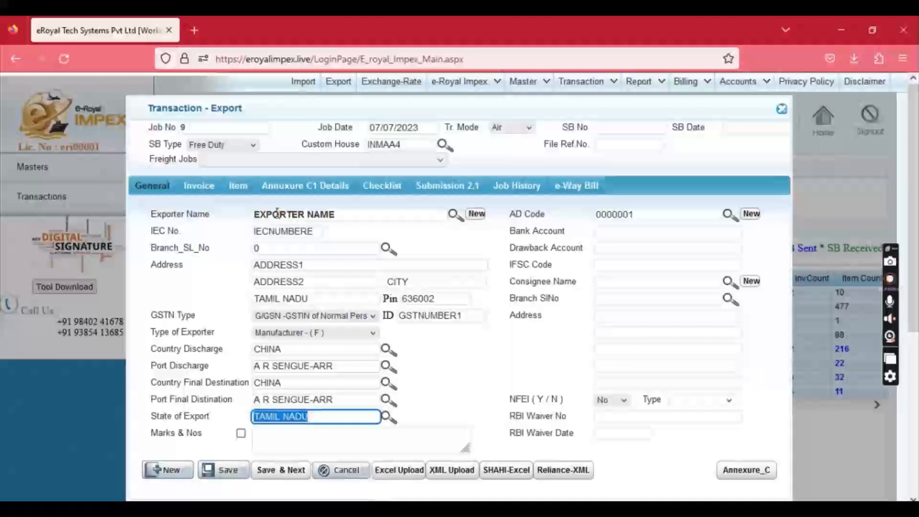
Try entries in Marks & Nos, leaving it without the rewards-claim declaration.
{"action": "left_click", "coordinate": [277, 437]}
{"action": "type", "text": "12/2"}
{"action": "key", "text": "BackSpace"}
{"action": "key", "text": "BackSpace"}
{"action": "key", "text": "BackSpace"}
{"action": "key", "text": "BackSpace"}
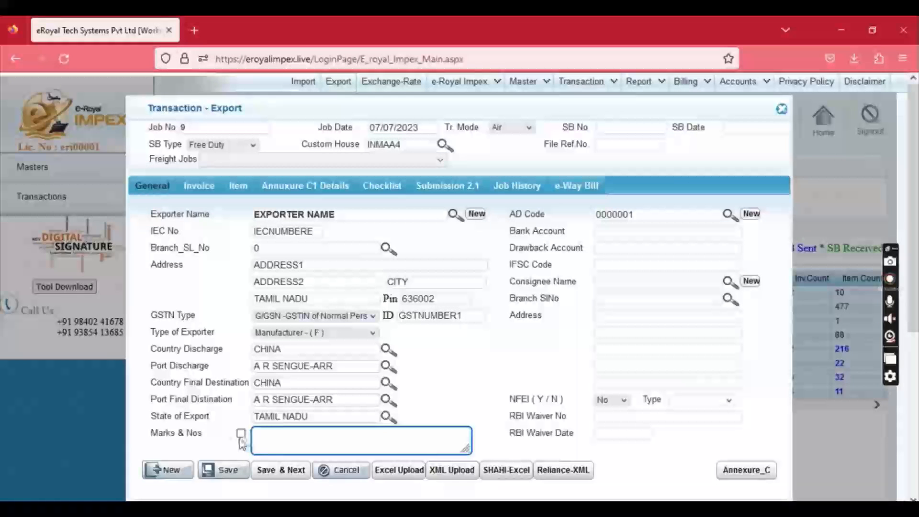
{"action": "left_click", "coordinate": [241, 435]}
{"action": "left_click_drag", "start_coordinate": [254, 435], "coordinate": [431, 445]}
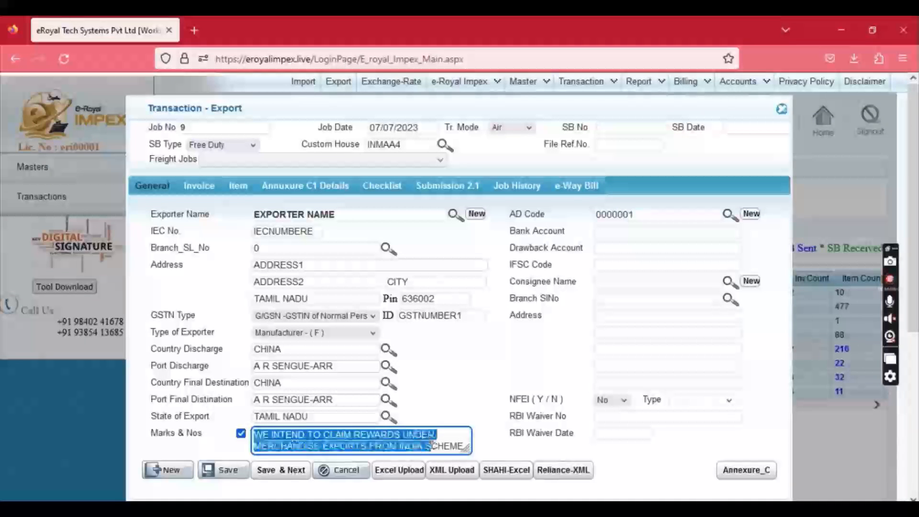
{"action": "left_click", "coordinate": [240, 433]}
Select CONSIGNEE as the consignee and save the job's General details.
{"action": "left_click", "coordinate": [607, 283]}
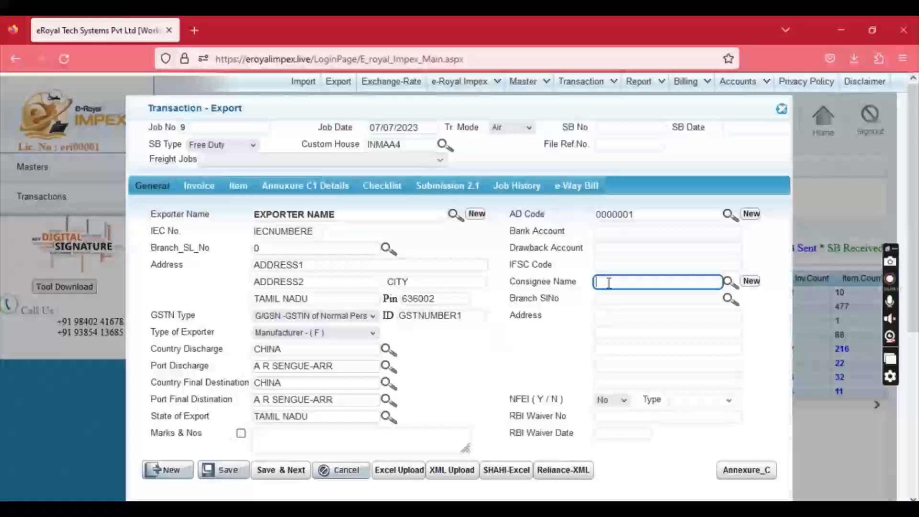
{"action": "type", "text": "to the"}
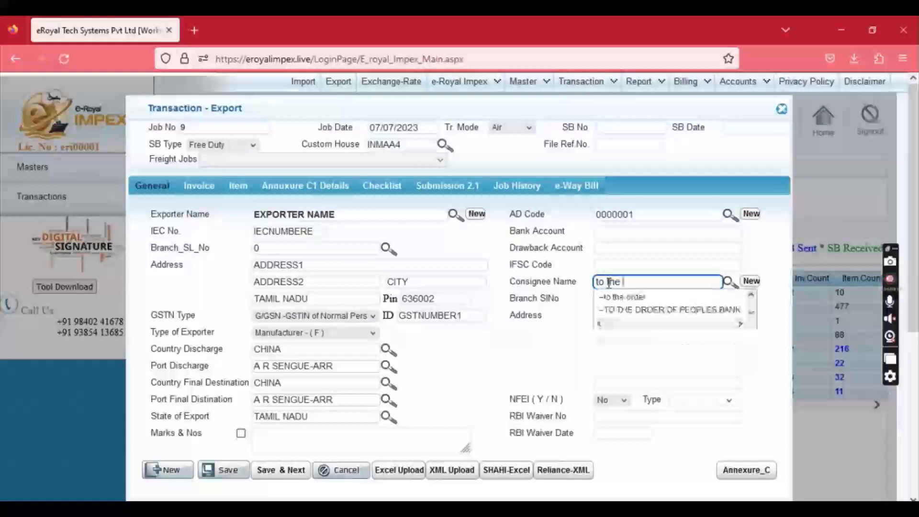
{"action": "key", "text": "Down"}
{"action": "key", "text": "Up"}
{"action": "key", "text": "ctrl+a"}
{"action": "type", "text": "coas"}
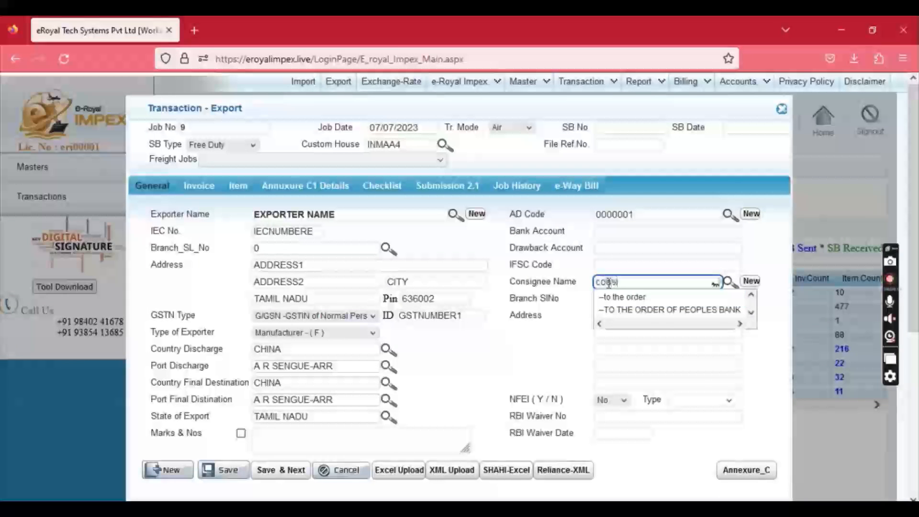
{"action": "key", "text": "Down"}
{"action": "key", "text": "Tab"}
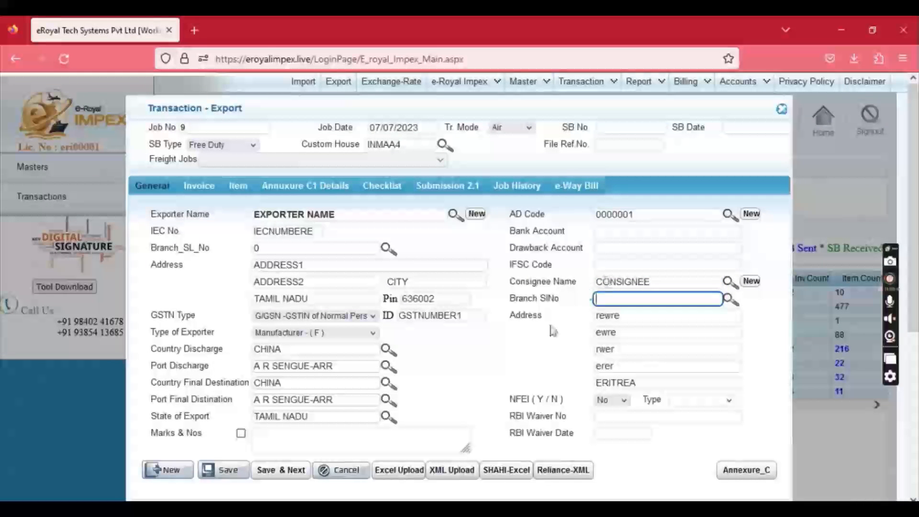
{"action": "left_click", "coordinate": [211, 473]}
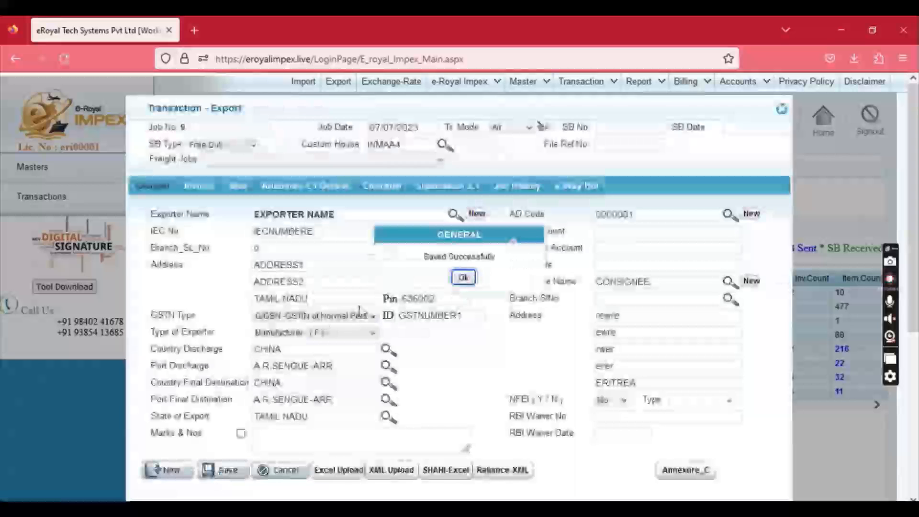
{"action": "left_click", "coordinate": [462, 277]}
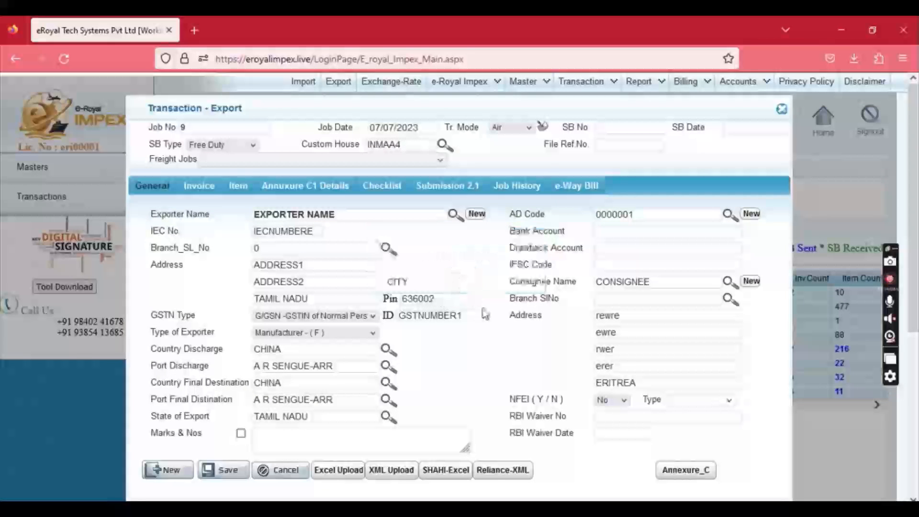
Open the Annexure-C Air form and enter seal number na with P Packaged cargo.
{"action": "left_click", "coordinate": [685, 471]}
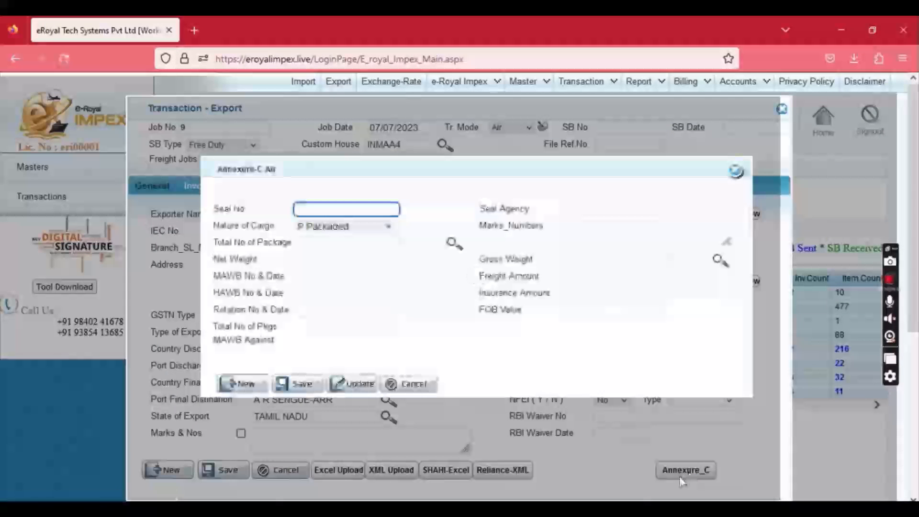
{"action": "left_click", "coordinate": [335, 208]}
{"action": "type", "text": "na"}
{"action": "key", "text": "Tab"}
{"action": "key", "text": "p"}
{"action": "key", "text": "Tab"}
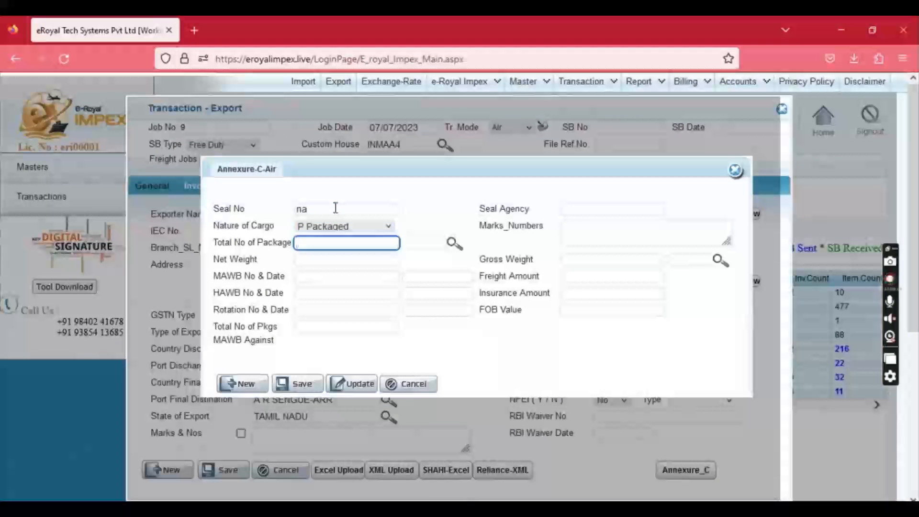
Enter 10 PCS as total packages and 10 as net weight.
{"action": "left_click", "coordinate": [323, 243]}
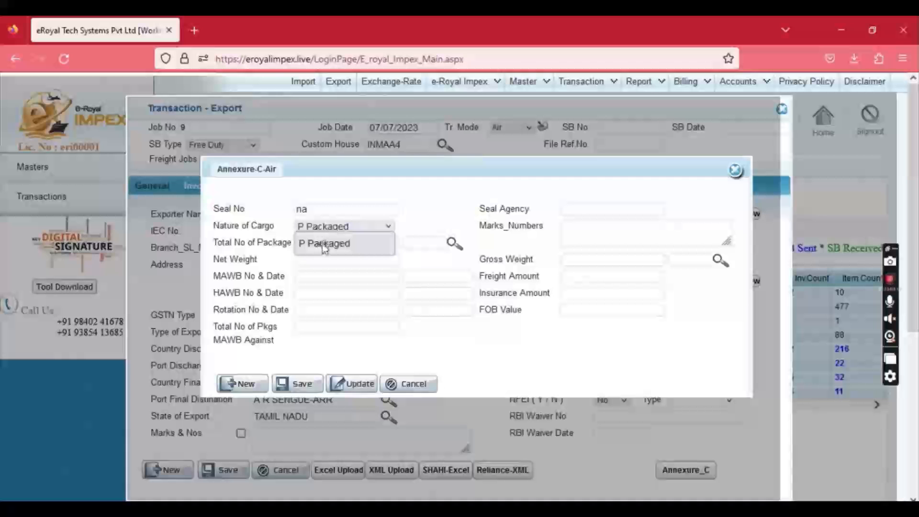
{"action": "left_click", "coordinate": [324, 244]}
{"action": "type", "text": "10"}
{"action": "key", "text": "Tab"}
{"action": "type", "text": "p"}
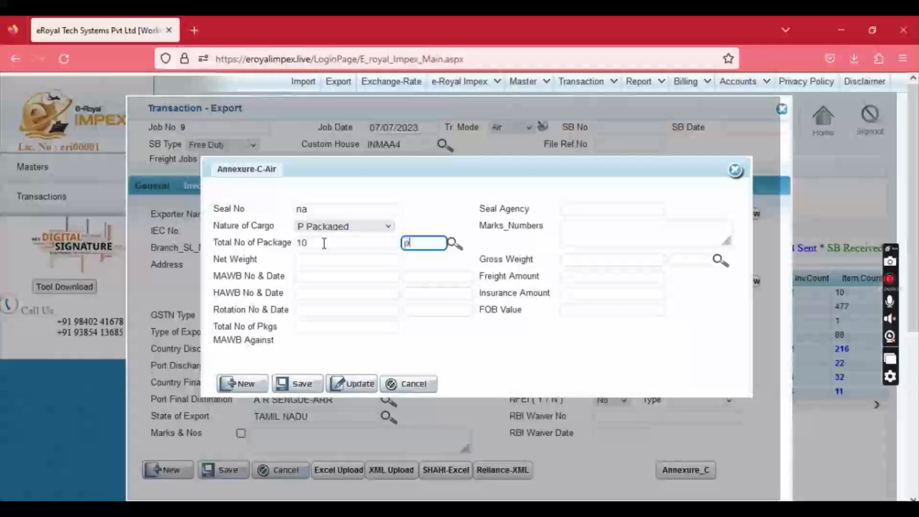
{"action": "type", "text": "cs"}
{"action": "key", "text": "Down"}
{"action": "key", "text": "Tab"}
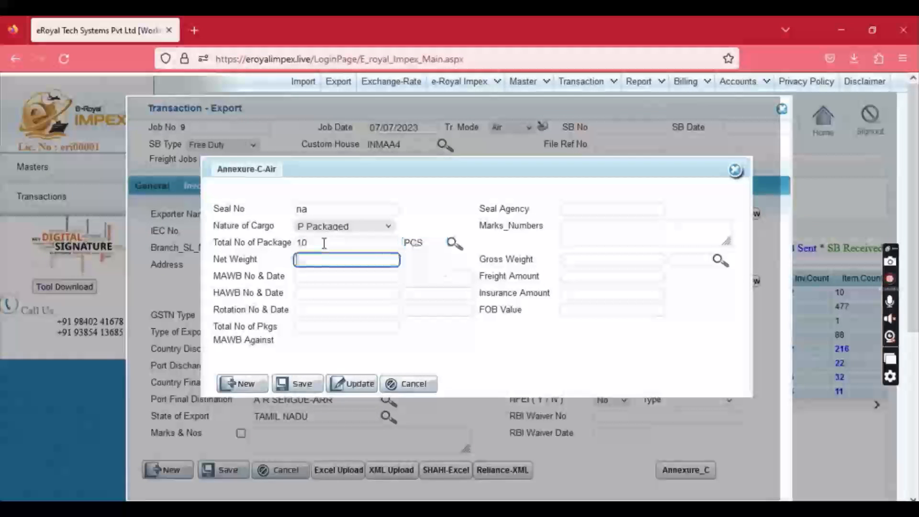
{"action": "type", "text": "10"}
{"action": "key", "text": "Tab"}
{"action": "key", "text": "Tab"}
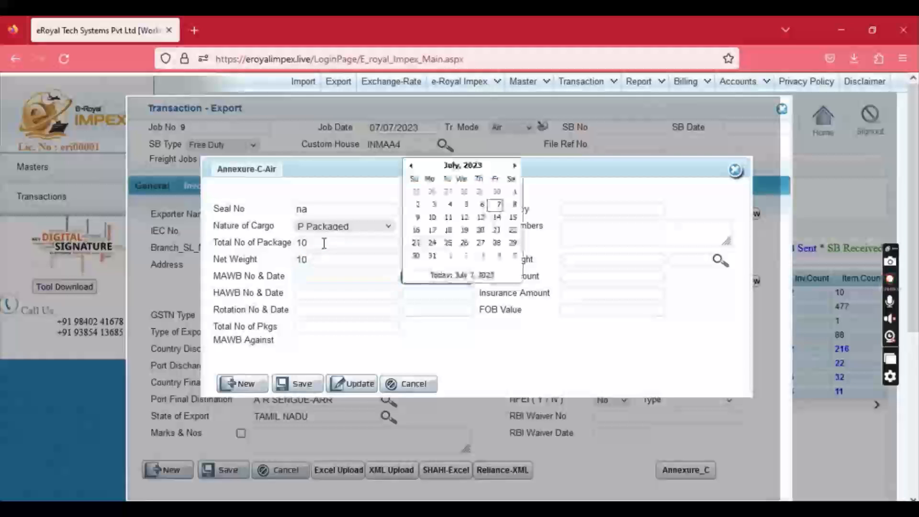
Set gross weight 10 MTS, save the Annexure-C details and close the form.
{"action": "left_click", "coordinate": [616, 261]}
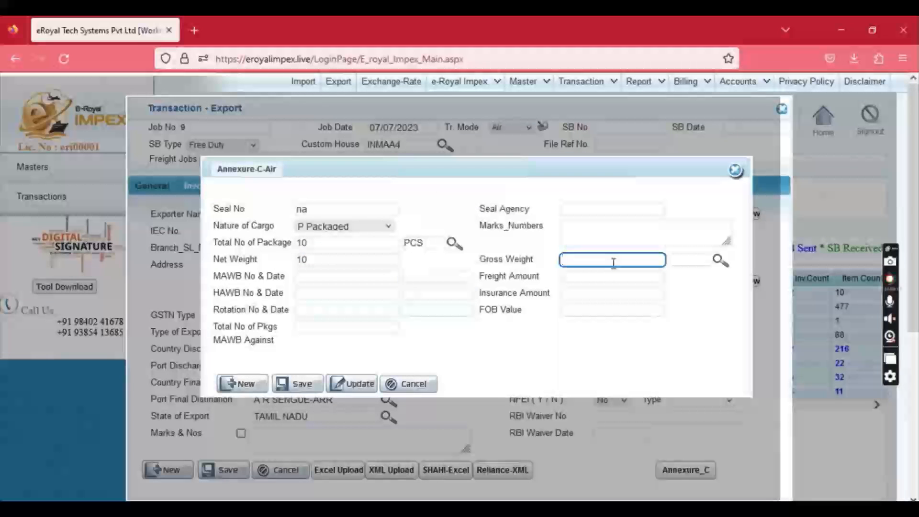
{"action": "key", "text": "Tab"}
{"action": "type", "text": "mts"}
{"action": "key", "text": "Down"}
{"action": "key", "text": "Tab"}
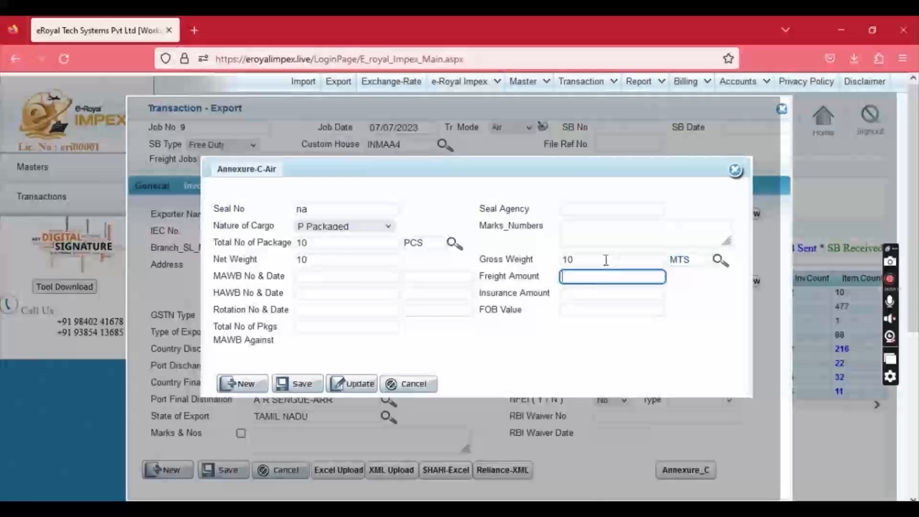
{"action": "left_click", "coordinate": [298, 383]}
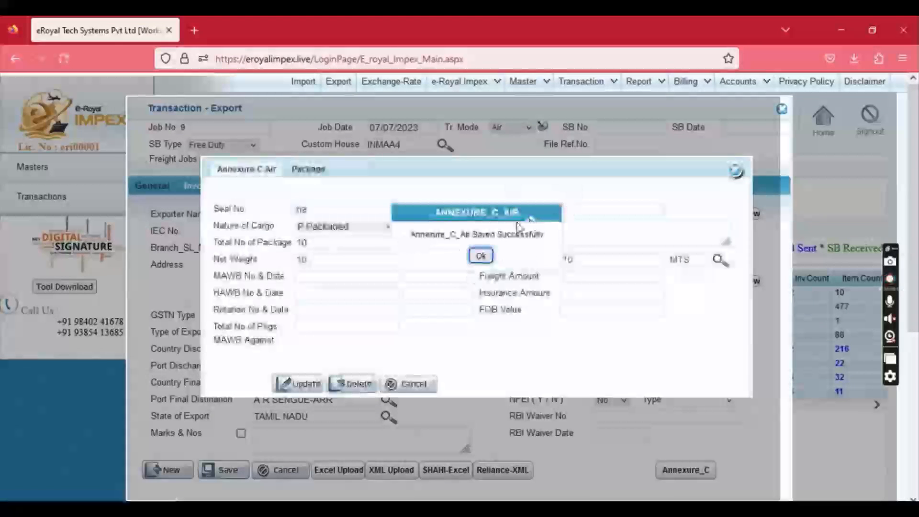
{"action": "left_click", "coordinate": [481, 255]}
{"action": "left_click", "coordinate": [735, 171]}
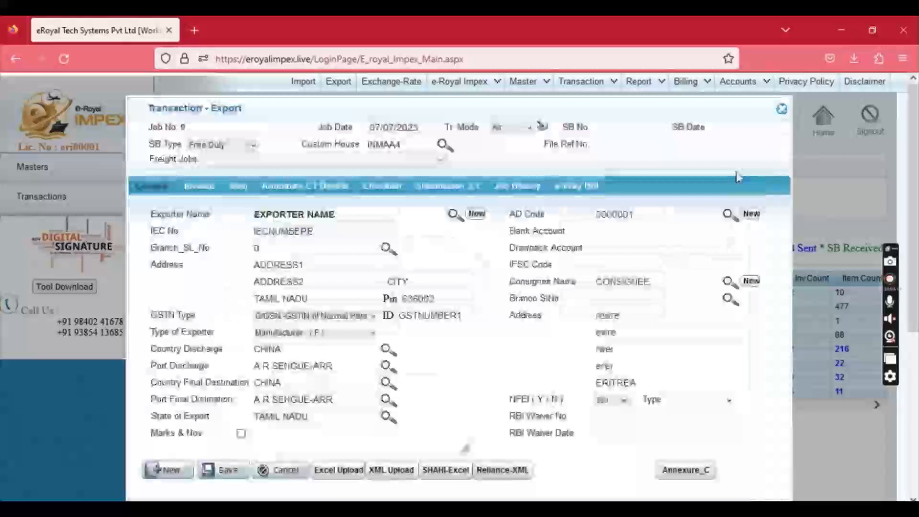
Enter invoice number INVOIC1245 dated 06/07/2023 with payment method AP.
{"action": "left_click", "coordinate": [198, 188]}
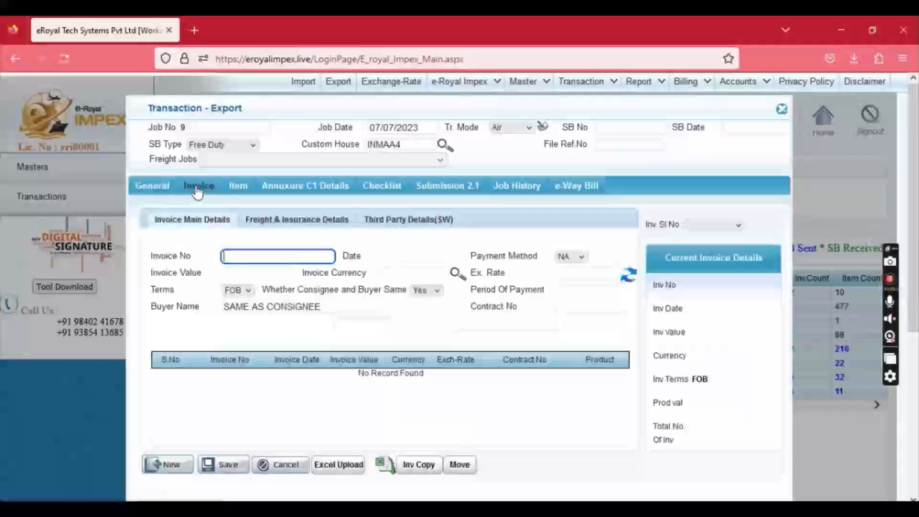
{"action": "left_click", "coordinate": [233, 257]}
{"action": "type", "text": "1"}
{"action": "key", "text": "BackSpace"}
{"action": "type", "text": "INVOIC1245"}
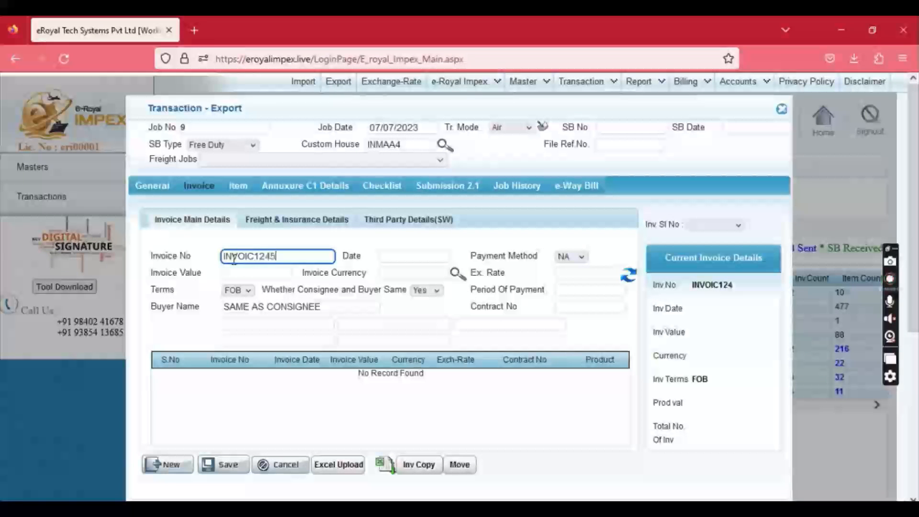
{"action": "key", "text": "Tab"}
{"action": "left_click", "coordinate": [458, 310]}
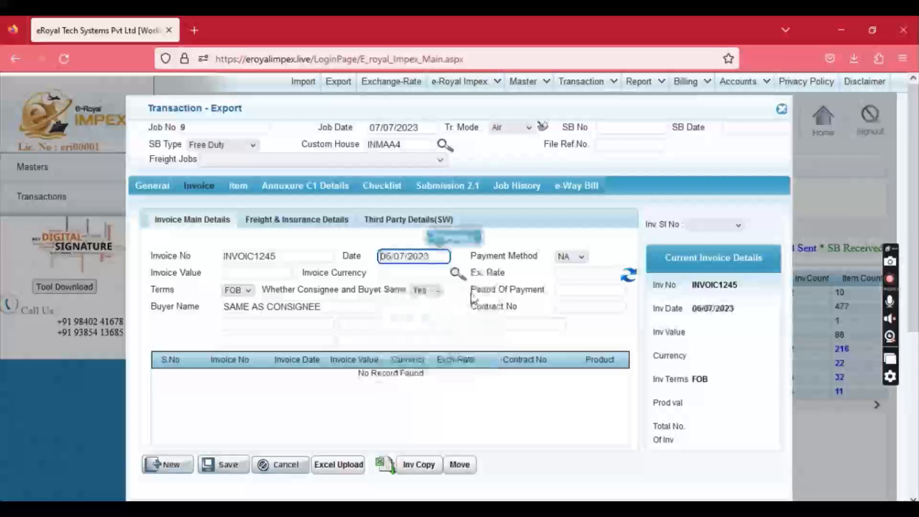
{"action": "left_click", "coordinate": [568, 257]}
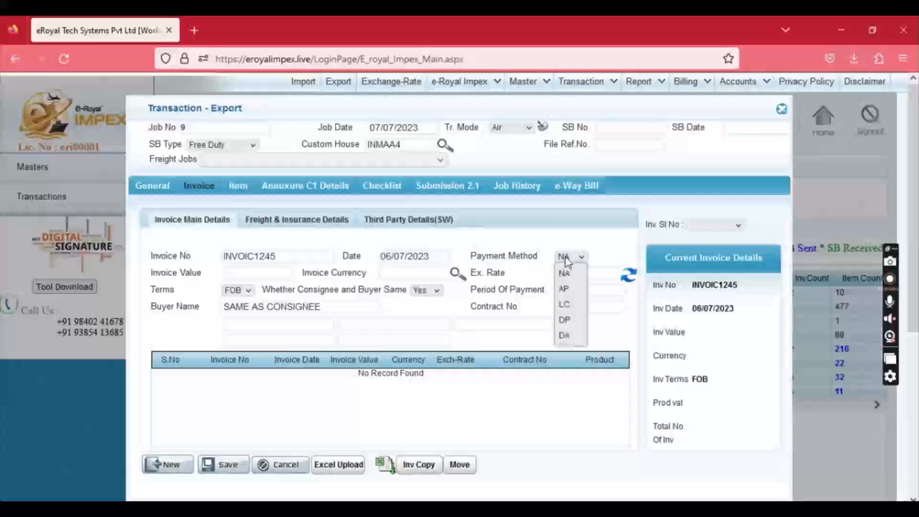
{"action": "left_click", "coordinate": [565, 289]}
Set invoice value 10000 USD at exchange rate 81.55, keeping FOB terms.
{"action": "left_click", "coordinate": [254, 271]}
{"action": "type", "text": "1000"}
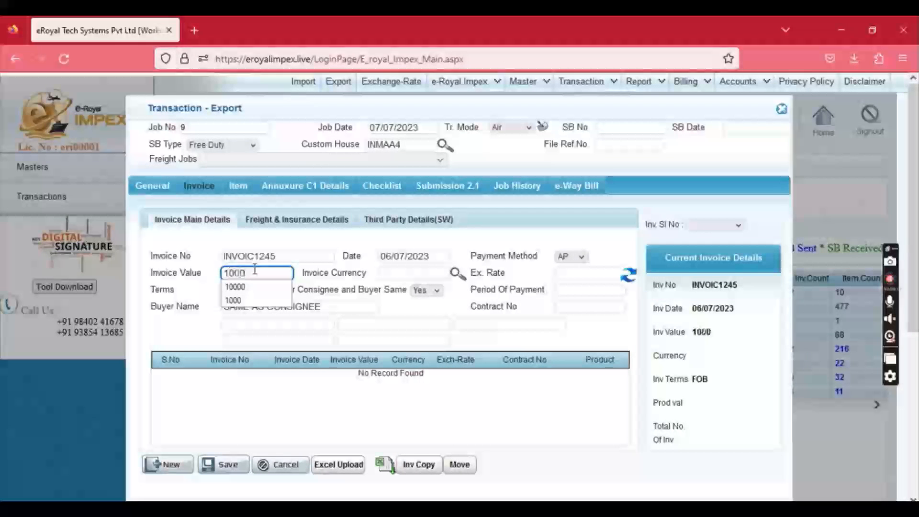
{"action": "type", "text": "0"}
{"action": "key", "text": "Tab"}
{"action": "type", "text": "USD"}
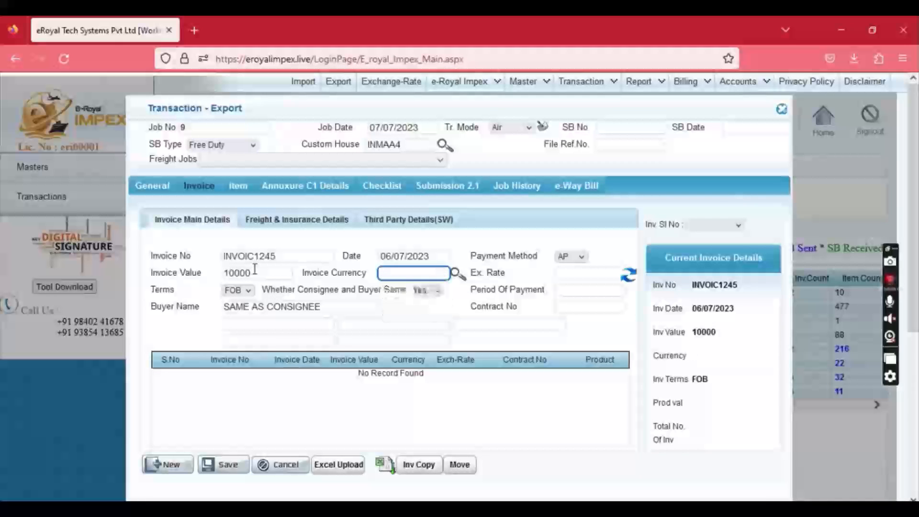
{"action": "key", "text": "Tab"}
{"action": "type", "text": "81.55"}
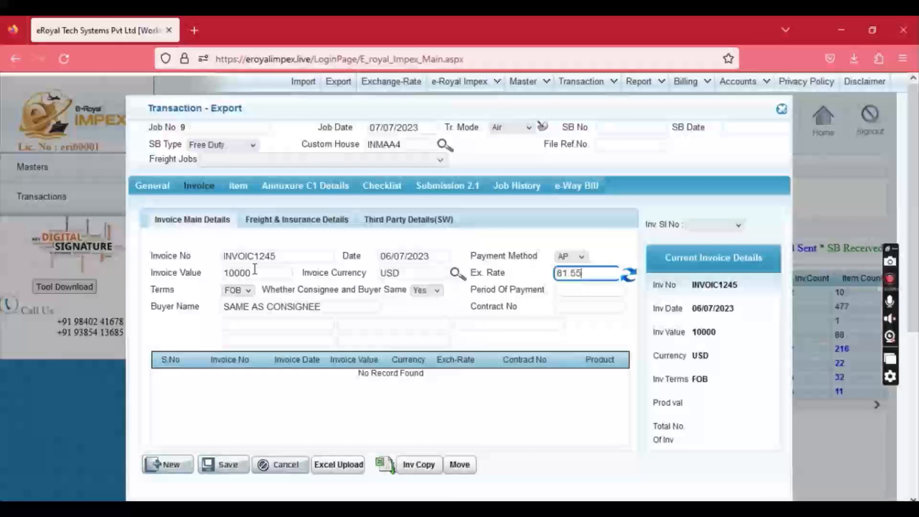
{"action": "left_click", "coordinate": [236, 290]}
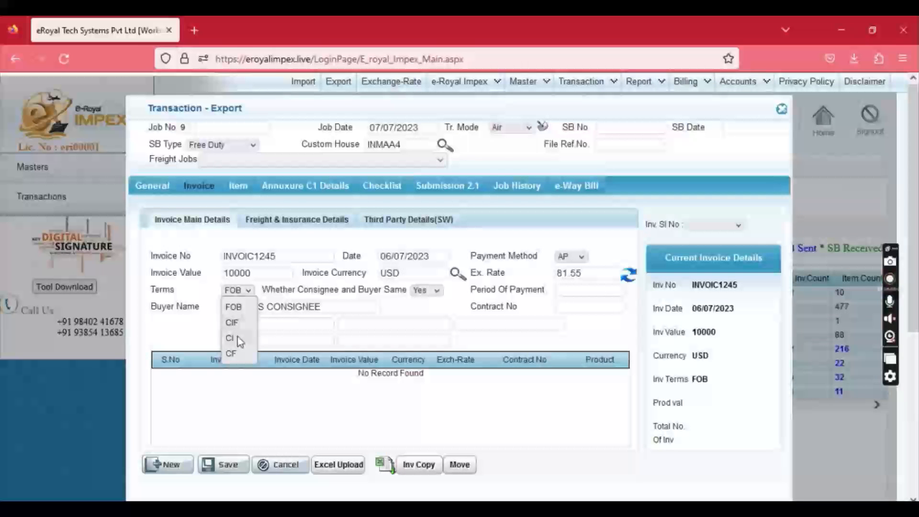
{"action": "left_click", "coordinate": [276, 300]}
{"action": "left_click_drag", "start_coordinate": [269, 292], "coordinate": [395, 292]}
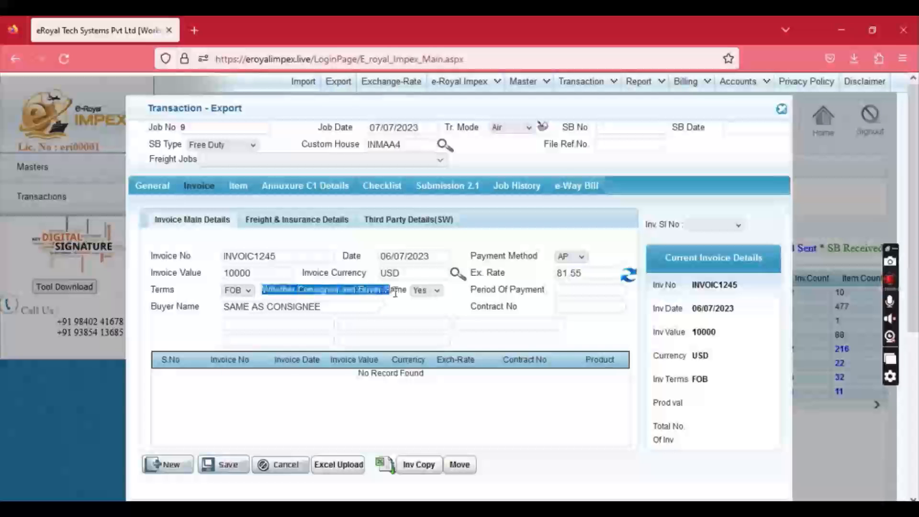
Mark consignee and buyer as different, pick the buyer from suggestions, and save the invoice.
{"action": "left_click", "coordinate": [420, 292]}
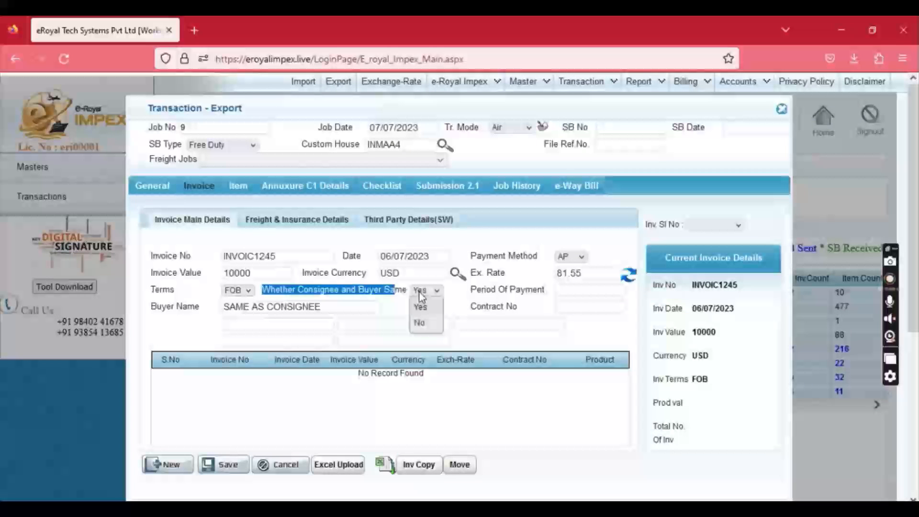
{"action": "left_click", "coordinate": [419, 327]}
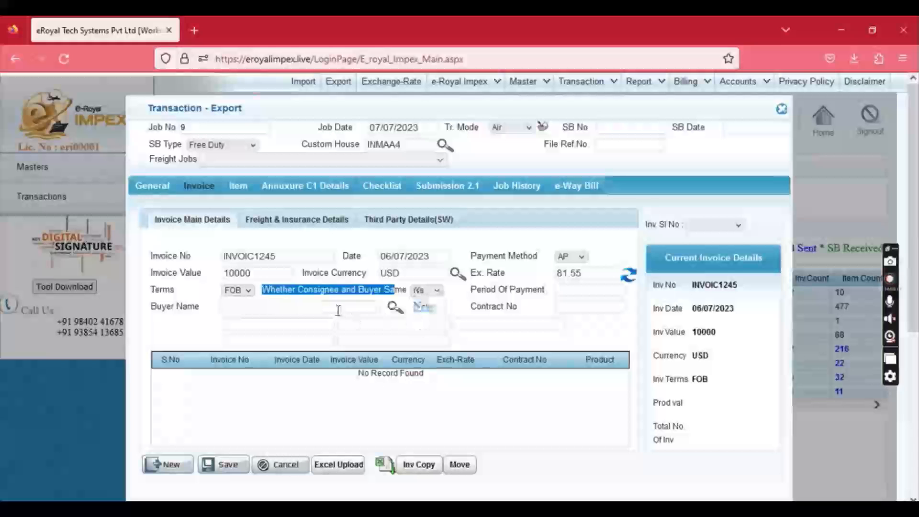
{"action": "left_click", "coordinate": [324, 306]}
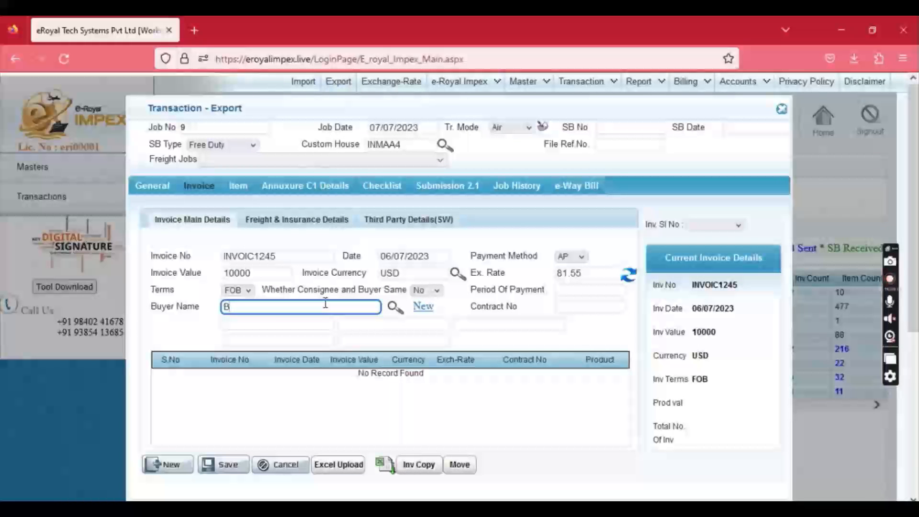
{"action": "key", "text": "Down"}
{"action": "key", "text": "Return"}
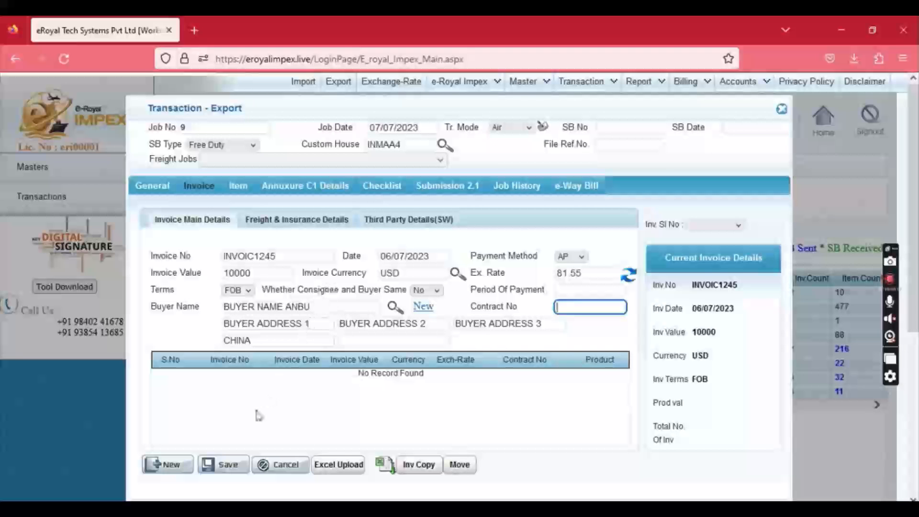
{"action": "left_click", "coordinate": [228, 464]}
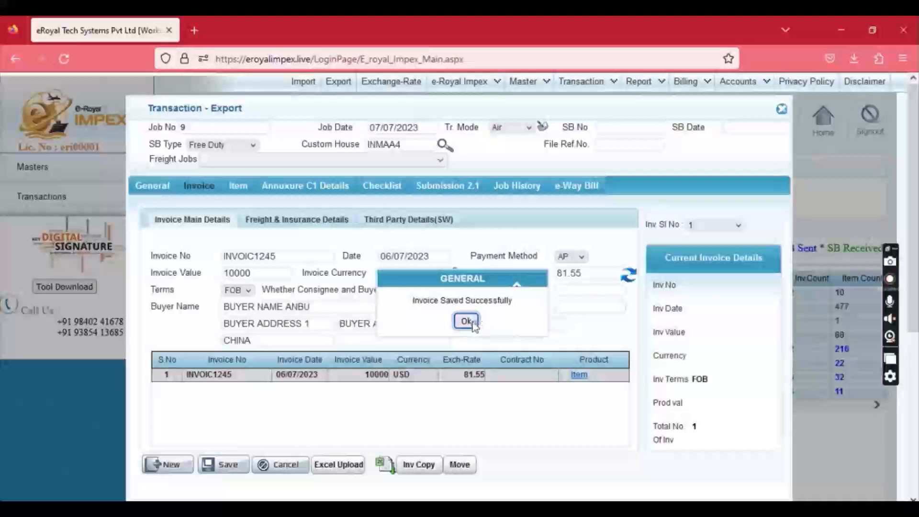
{"action": "left_click", "coordinate": [473, 325]}
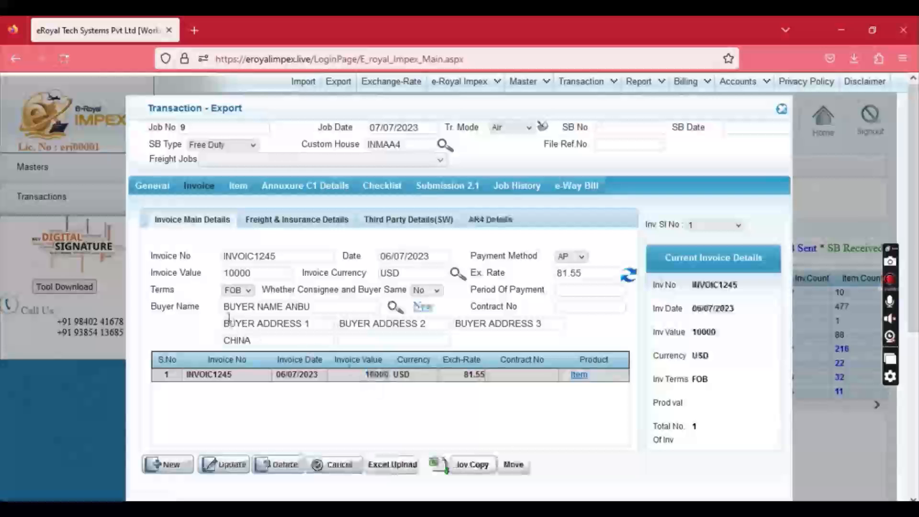
{"action": "left_click", "coordinate": [247, 293]}
Change the invoice terms to CIF and apply the update.
{"action": "left_click", "coordinate": [232, 323]}
{"action": "left_click", "coordinate": [232, 464]}
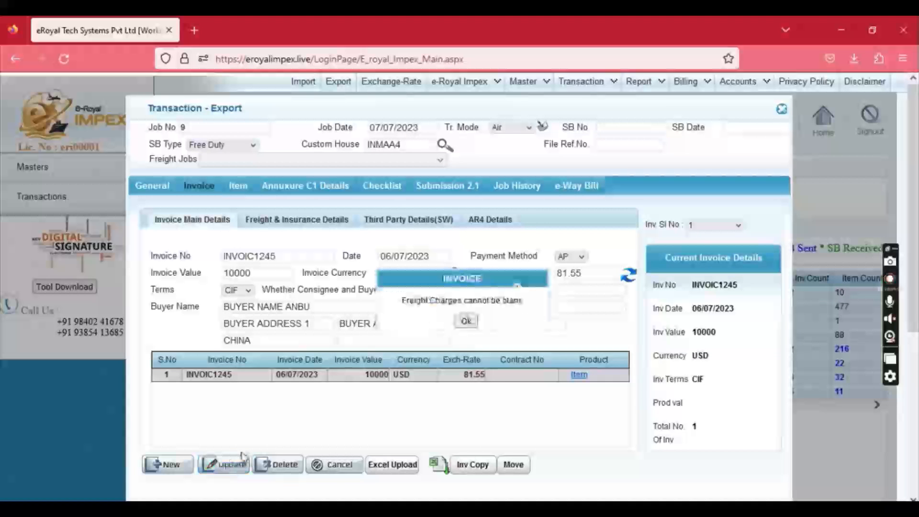
{"action": "left_click", "coordinate": [468, 321]}
Enter freight 10 and insurance 10 USD, update the invoice, and show Third Party Details(SW).
{"action": "left_click", "coordinate": [333, 357]}
{"action": "type", "text": "10"}
{"action": "key", "text": "Tab"}
{"action": "key", "text": "Tab"}
{"action": "key", "text": "Tab"}
{"action": "type", "text": "1"}
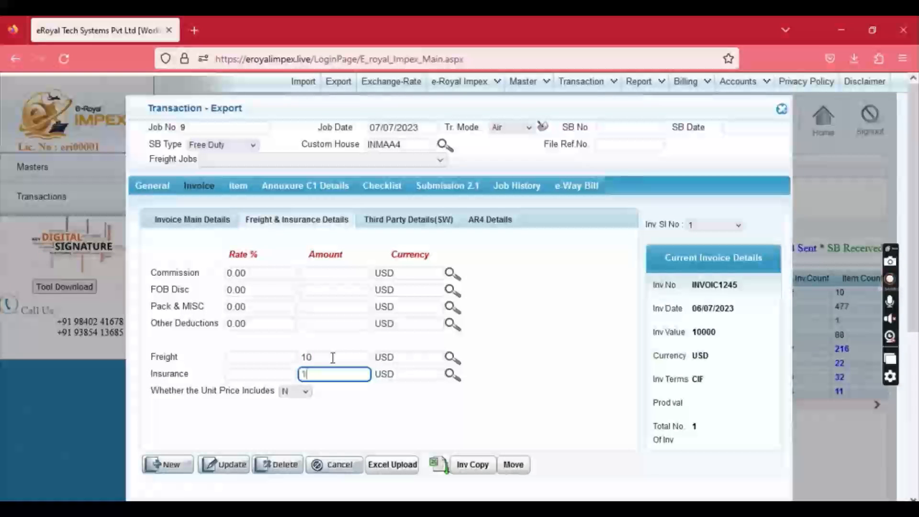
{"action": "left_click", "coordinate": [223, 464]}
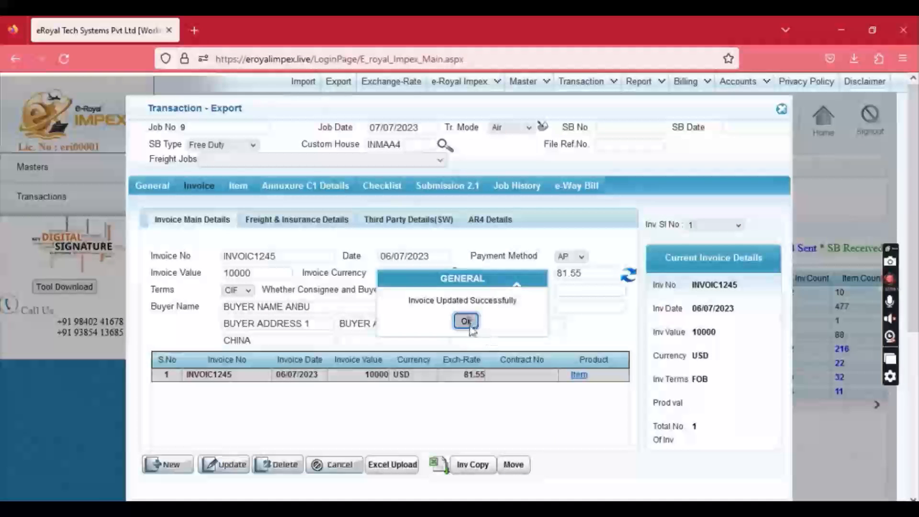
{"action": "left_click", "coordinate": [465, 321]}
{"action": "left_click", "coordinate": [409, 225]}
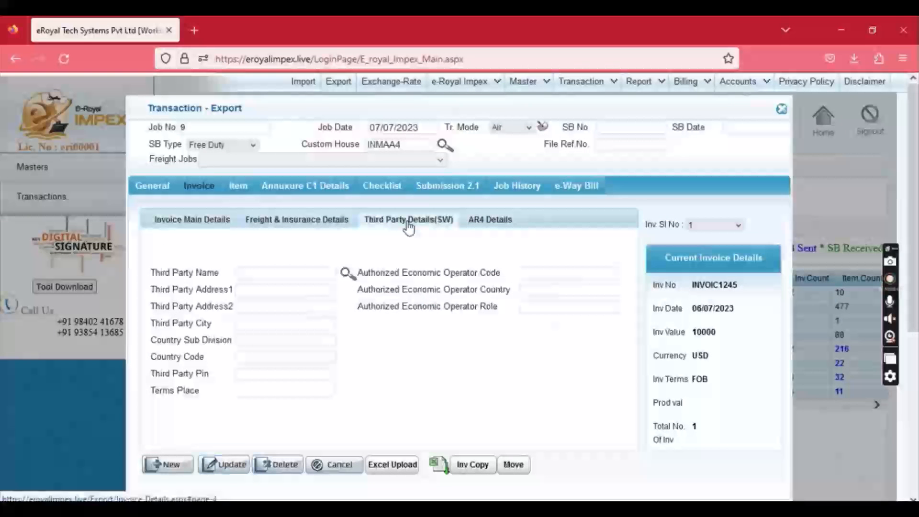
{"action": "left_click", "coordinate": [263, 273]}
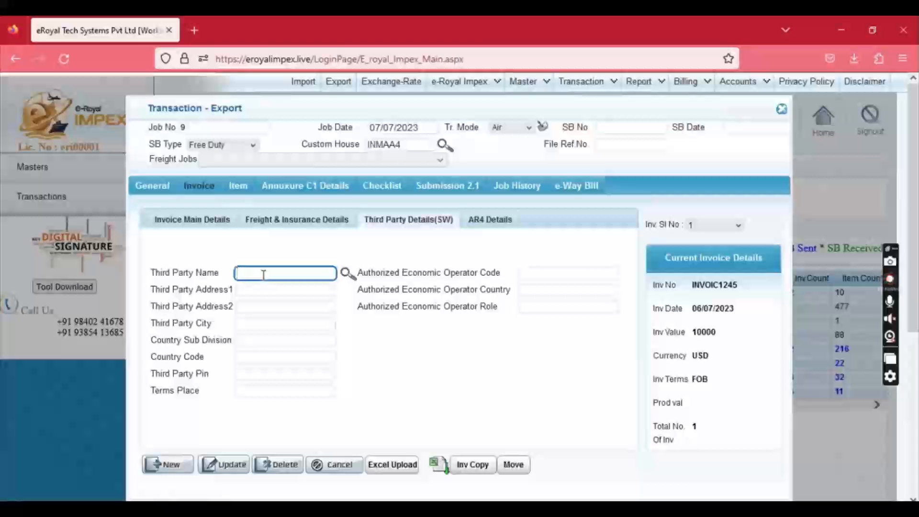
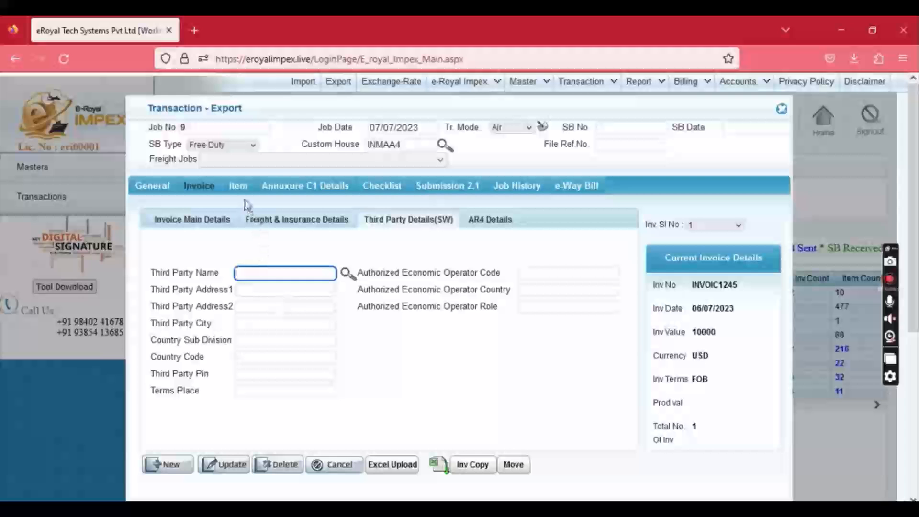
Enter the item as ITEM DESCRIPTION with RITC 60011010, quantity 10, unit PCS.
{"action": "left_click", "coordinate": [238, 187]}
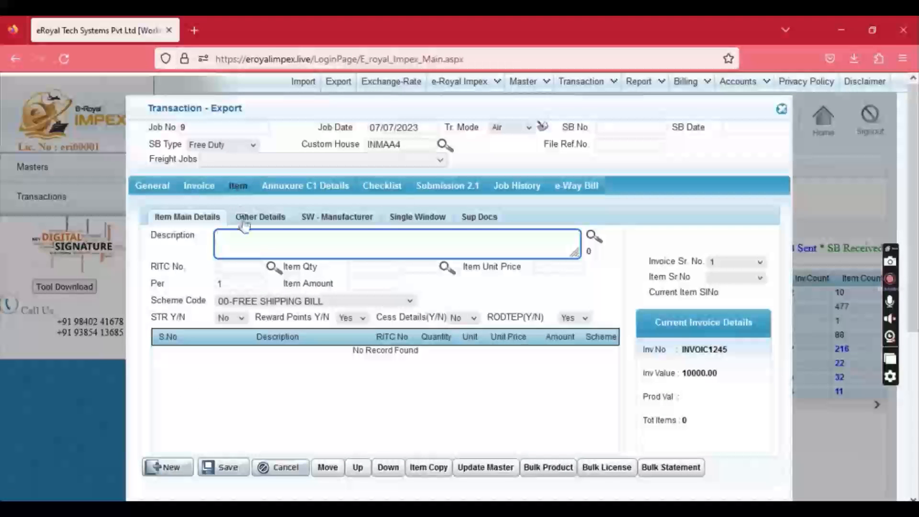
{"action": "type", "text": "T"}
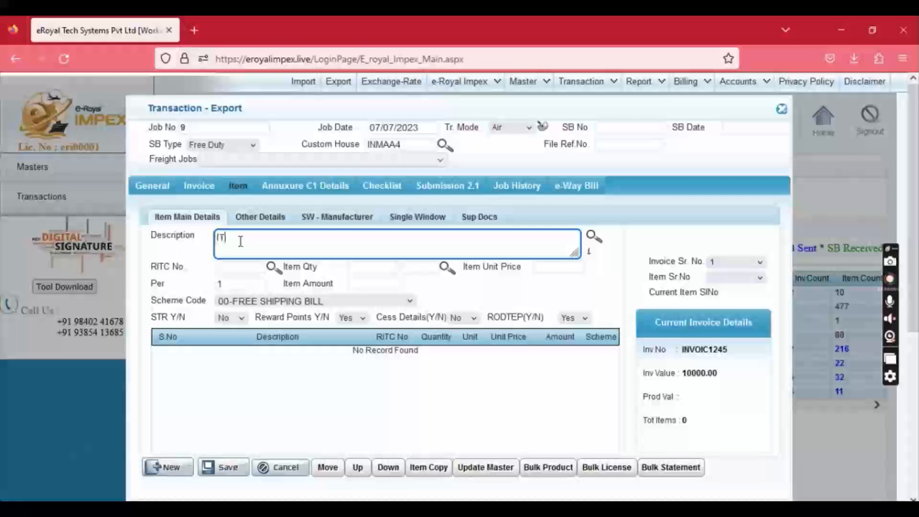
{"action": "type", "text": "TEM DE"}
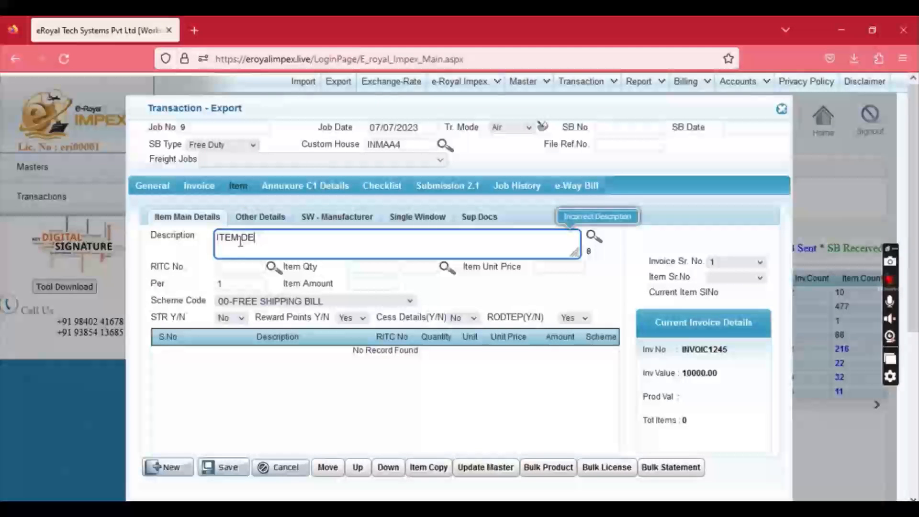
{"action": "type", "text": "SCRSCRIPTION"}
{"action": "key", "text": "Tab"}
{"action": "type", "text": "60"}
{"action": "key", "text": "Down"}
{"action": "key", "text": "Tab"}
{"action": "type", "text": "10"}
{"action": "key", "text": "Tab"}
{"action": "type", "text": "PCS"}
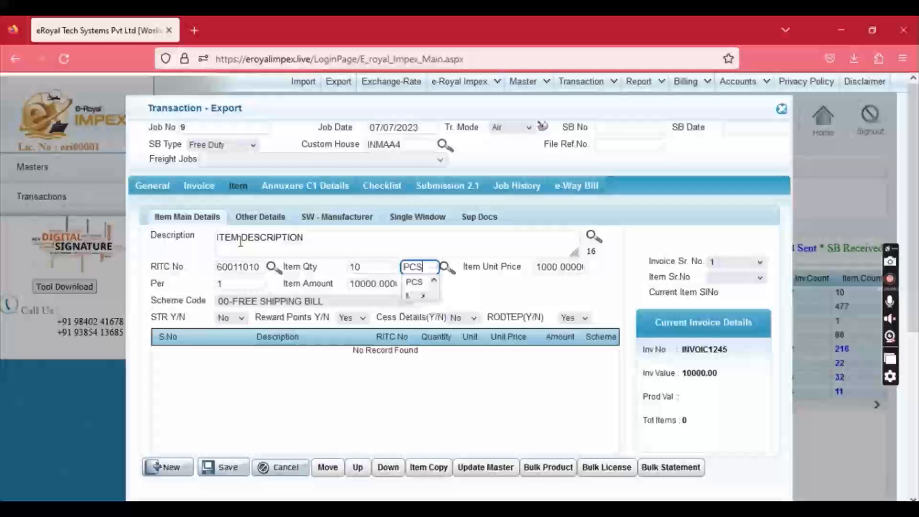
{"action": "key", "text": "Tab"}
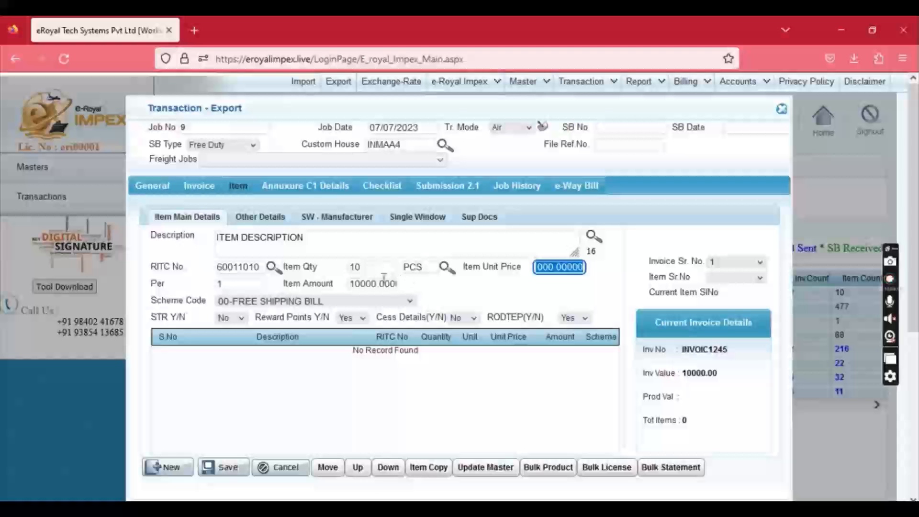
Choose scheme code 19-DRAWBACK (DBK) and keep reward points and RODTEP set to Yes.
{"action": "left_click_drag", "start_coordinate": [283, 283], "coordinate": [336, 284]}
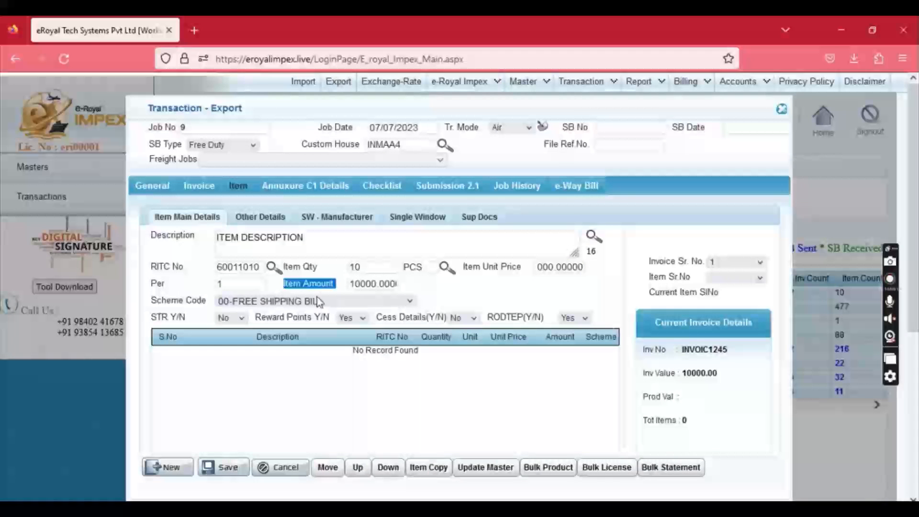
{"action": "left_click", "coordinate": [267, 302]}
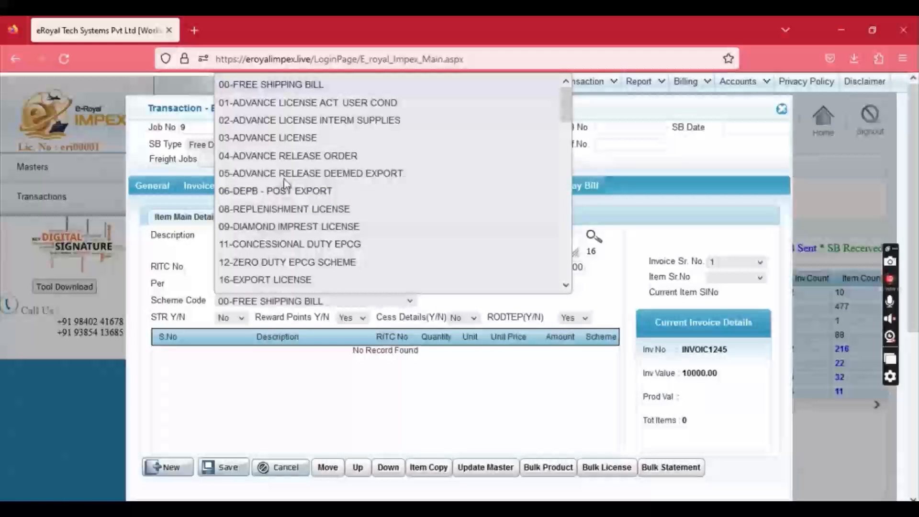
{"action": "scroll", "coordinate": [275, 148], "scroll_direction": "down", "scroll_amount": 8}
{"action": "scroll", "coordinate": [275, 146], "scroll_direction": "up", "scroll_amount": 8}
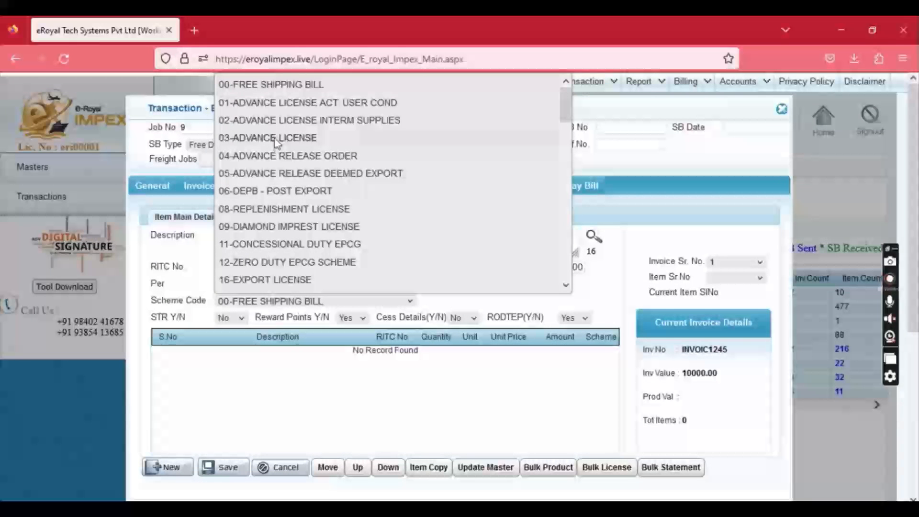
{"action": "scroll", "coordinate": [275, 139], "scroll_direction": "down", "scroll_amount": 4}
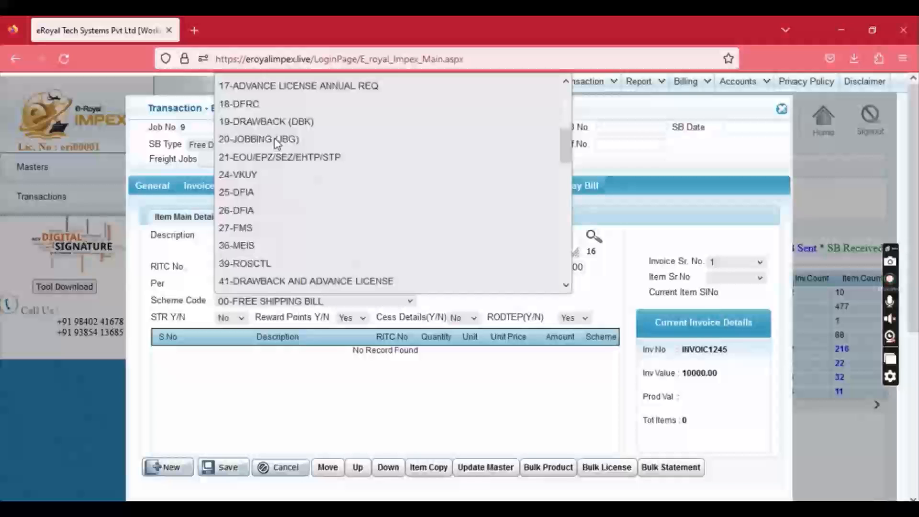
{"action": "scroll", "coordinate": [279, 162], "scroll_direction": "up", "scroll_amount": 4}
{"action": "scroll", "coordinate": [282, 200], "scroll_direction": "down", "scroll_amount": 2}
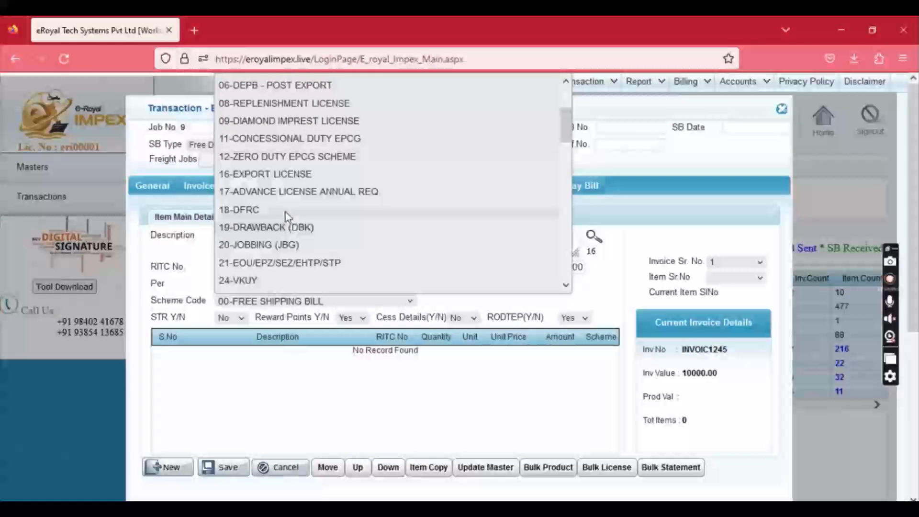
{"action": "left_click", "coordinate": [287, 228]}
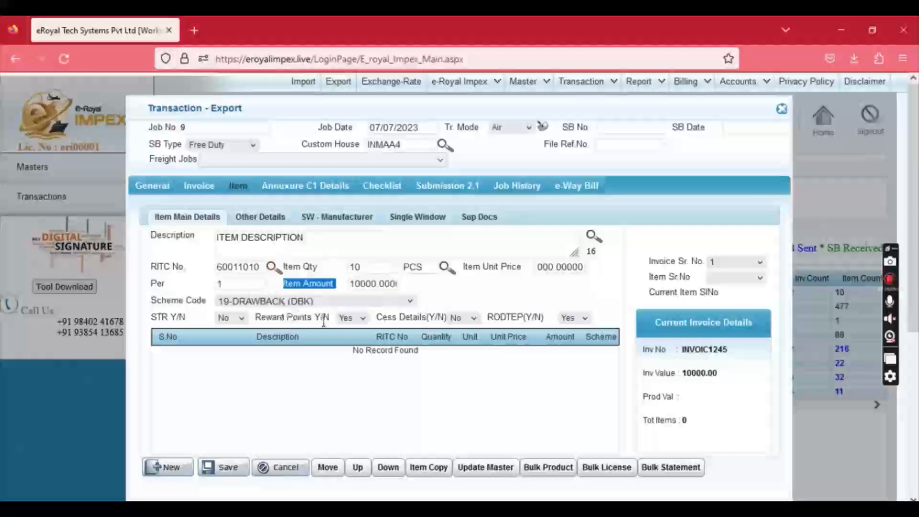
{"action": "left_click", "coordinate": [348, 323]}
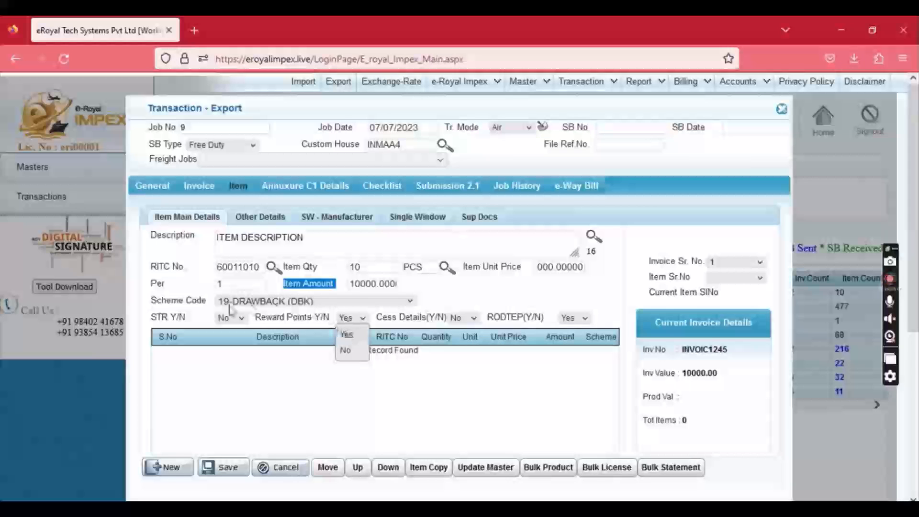
{"action": "left_click", "coordinate": [240, 266]}
{"action": "double_click", "coordinate": [239, 266]}
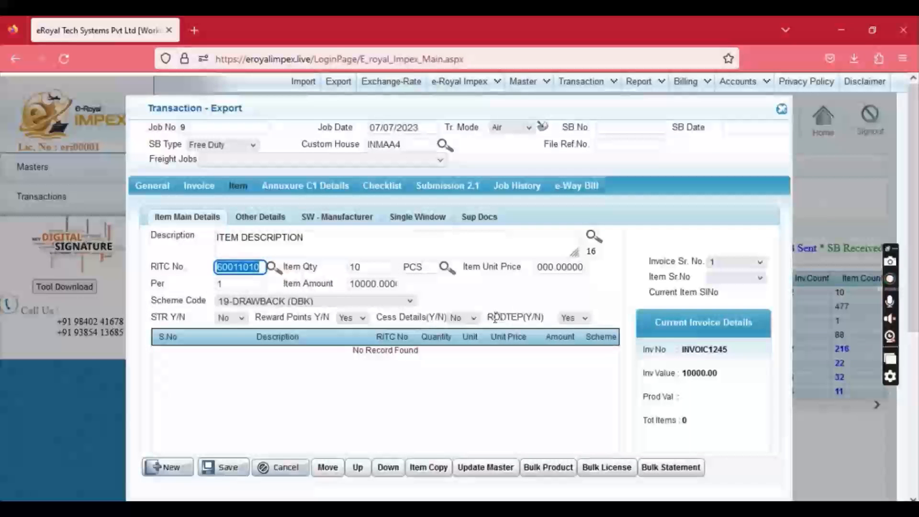
{"action": "left_click_drag", "start_coordinate": [489, 318], "coordinate": [526, 316]}
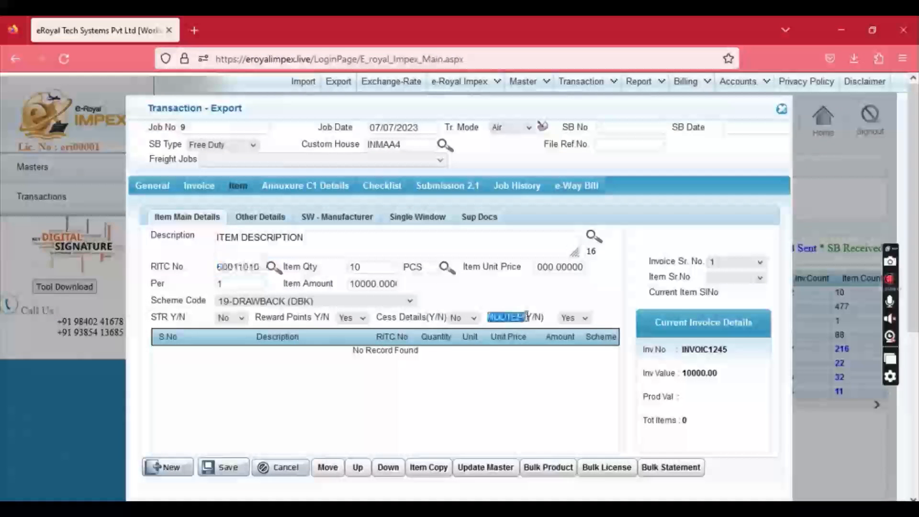
{"action": "left_click", "coordinate": [573, 318]}
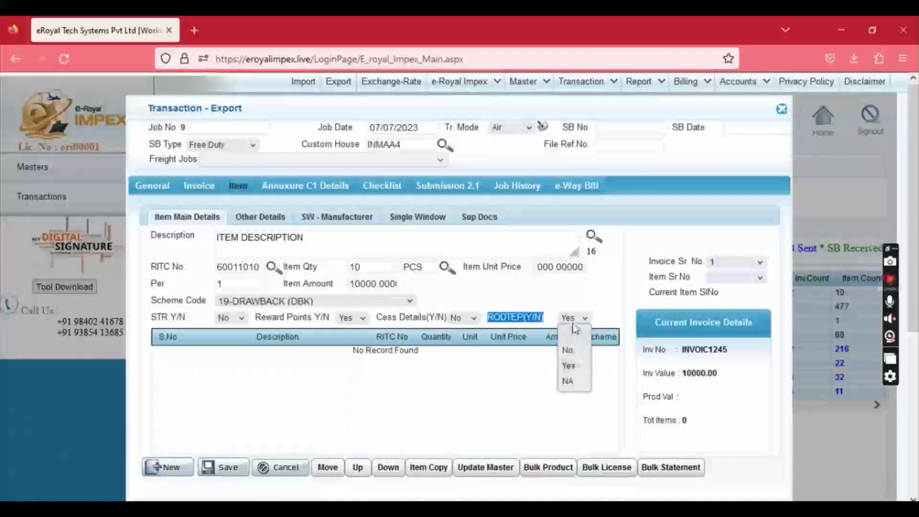
{"action": "left_click", "coordinate": [574, 324]}
{"action": "left_click", "coordinate": [260, 223]}
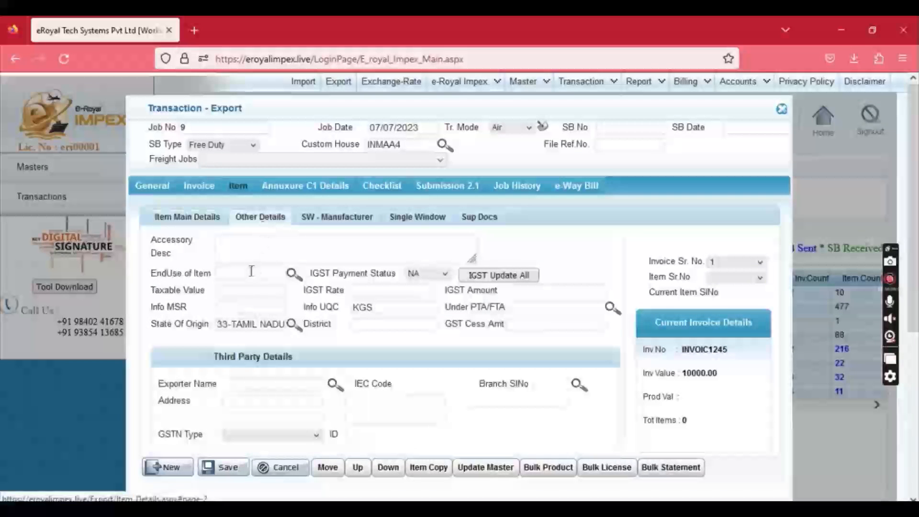
Set end use GNX100, IGST payment status P and IGST rate 18.
{"action": "left_click", "coordinate": [248, 273]}
{"action": "type", "text": "GNX"}
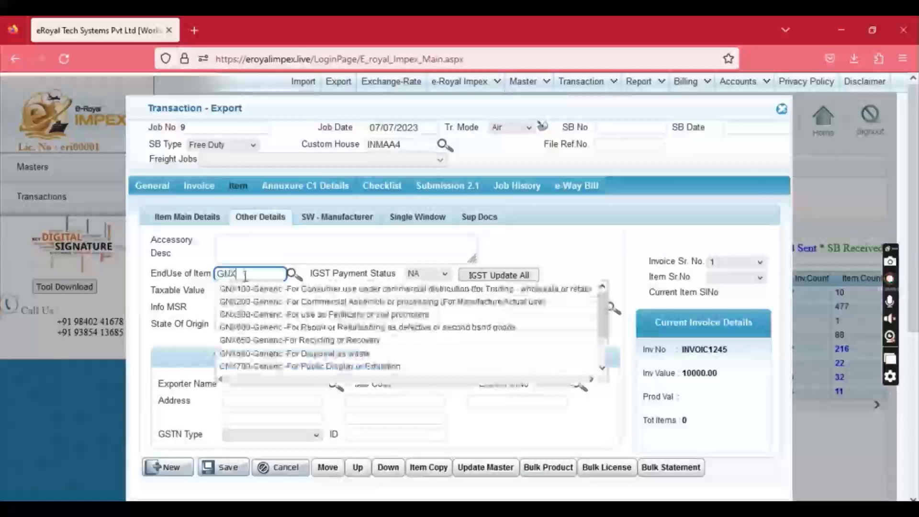
{"action": "left_click", "coordinate": [316, 288]}
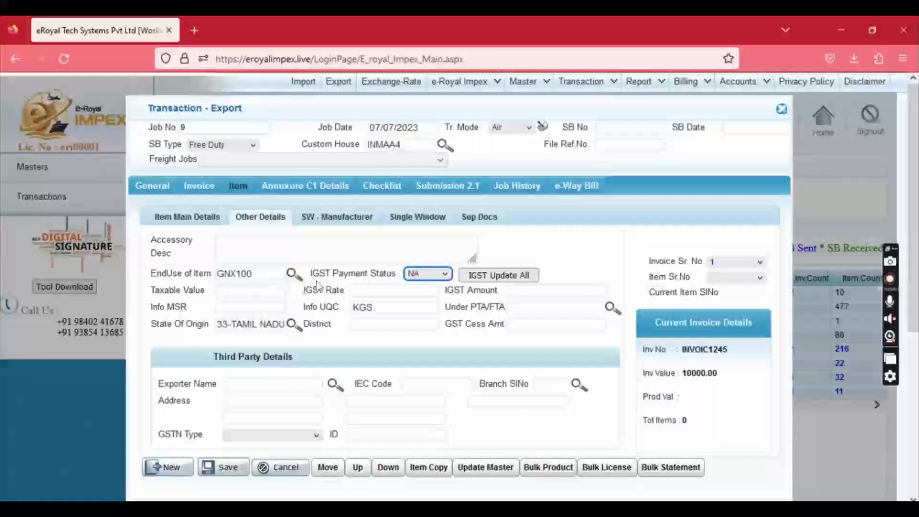
{"action": "left_click", "coordinate": [423, 276]}
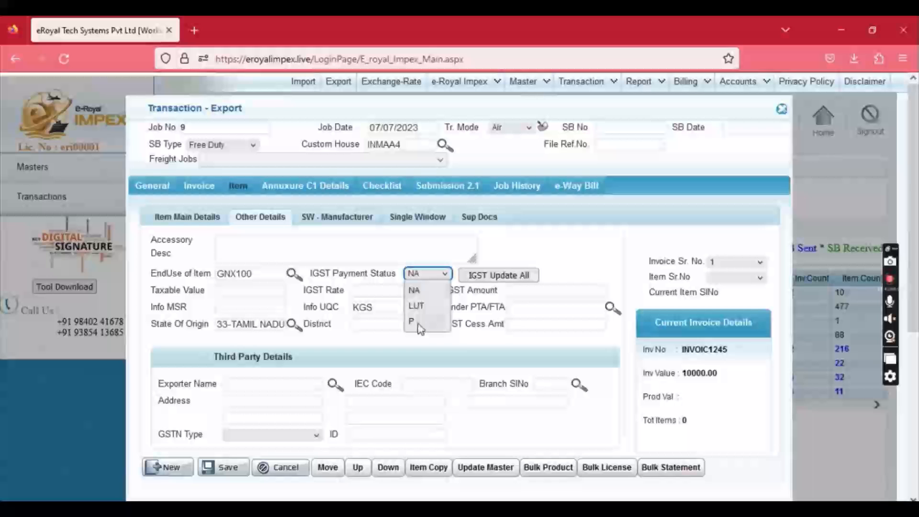
{"action": "left_click", "coordinate": [417, 322]}
{"action": "left_click", "coordinate": [248, 294]}
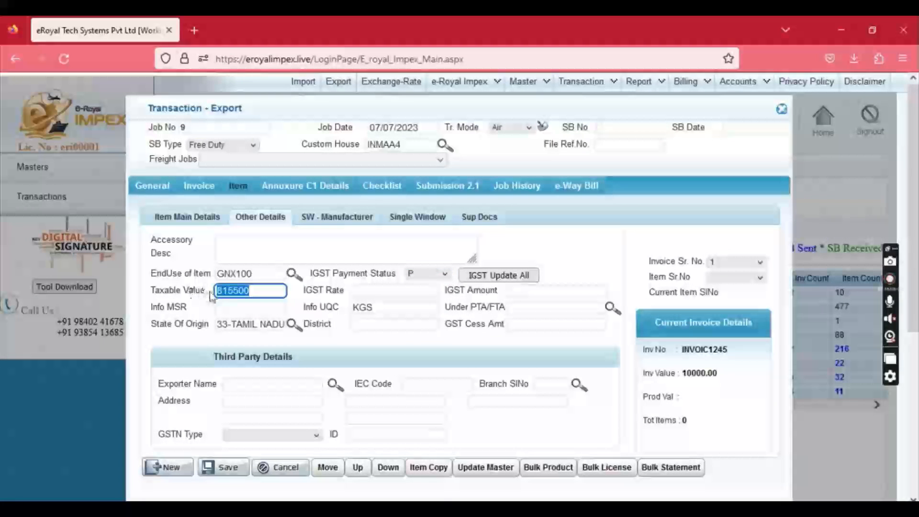
{"action": "left_click", "coordinate": [354, 293]}
{"action": "type", "text": "18"}
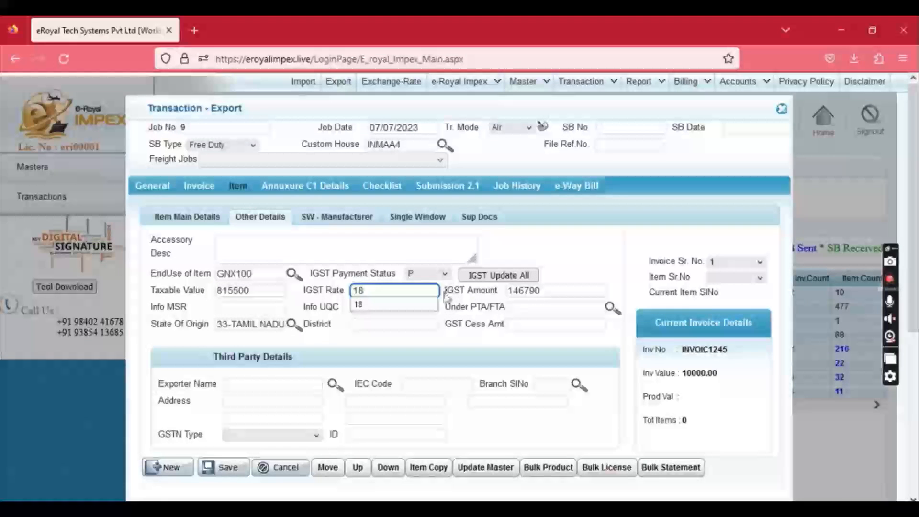
{"action": "left_click_drag", "start_coordinate": [445, 290], "coordinate": [500, 295]}
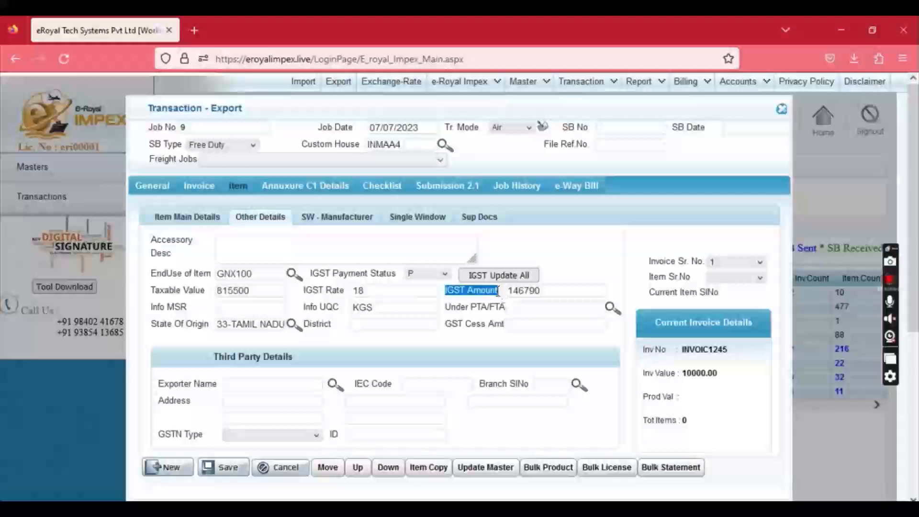
Enter Info MSR 10, PTA/FTA NCPTI and district 568-CHENNAI.
{"action": "left_click", "coordinate": [260, 309]}
{"action": "type", "text": "10"}
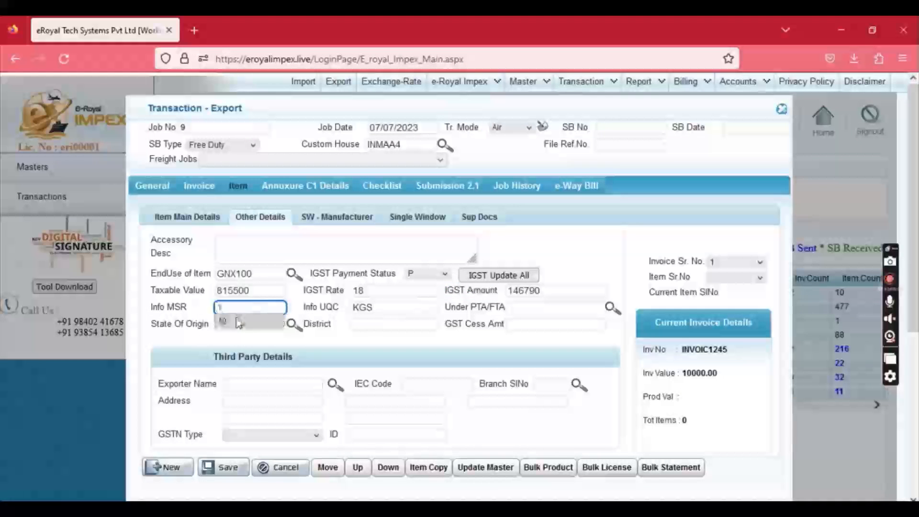
{"action": "key", "text": "Tab"}
{"action": "key", "text": "Tab"}
{"action": "type", "text": "NC"}
{"action": "key", "text": "Down"}
{"action": "key", "text": "Down"}
{"action": "key", "text": "Tab"}
{"action": "key", "text": "Tab"}
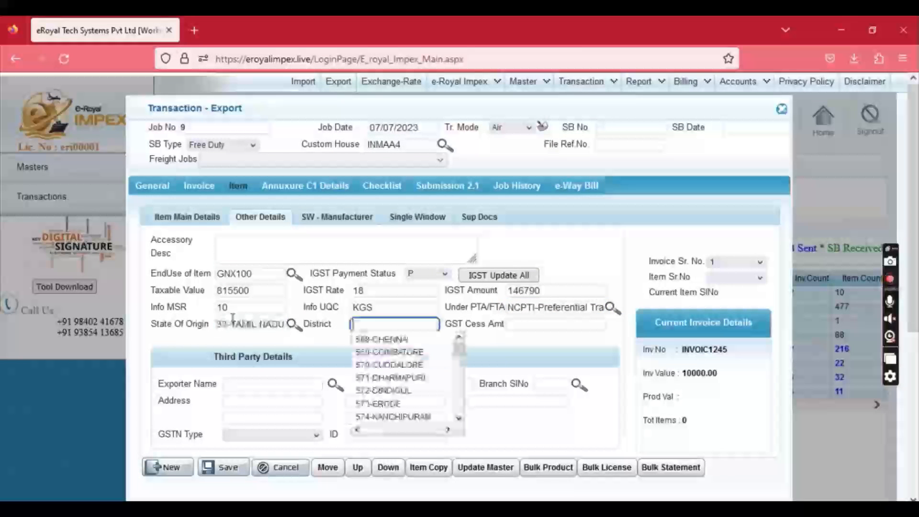
{"action": "key", "text": "Down"}
{"action": "key", "text": "Tab"}
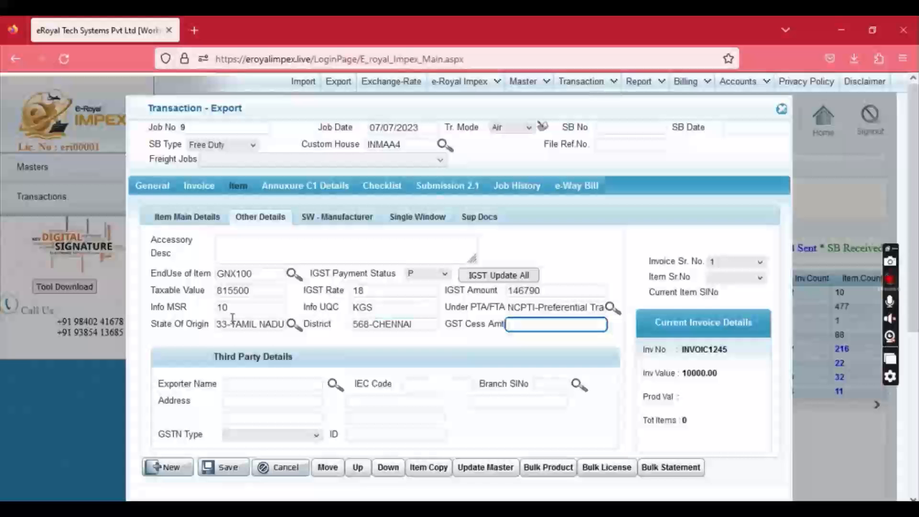
Save the item, add drawback entry 600101B, and decline adding another item.
{"action": "left_click", "coordinate": [217, 467]}
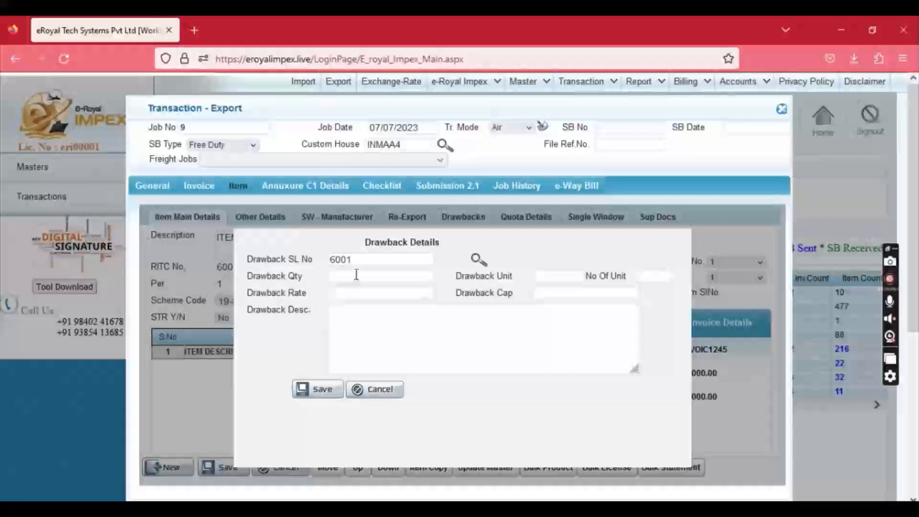
{"action": "left_click", "coordinate": [358, 261]}
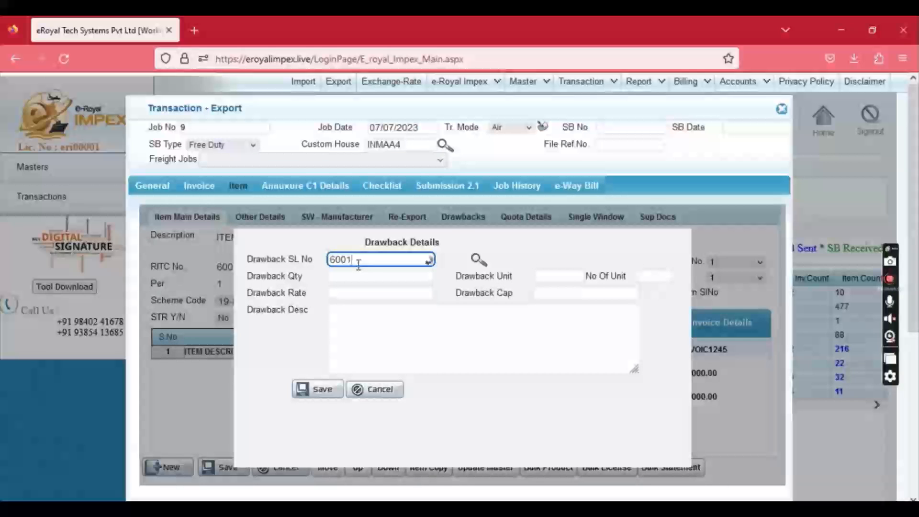
{"action": "key", "text": "Down"}
{"action": "key", "text": "Down"}
{"action": "key", "text": "Tab"}
{"action": "type", "text": "1"}
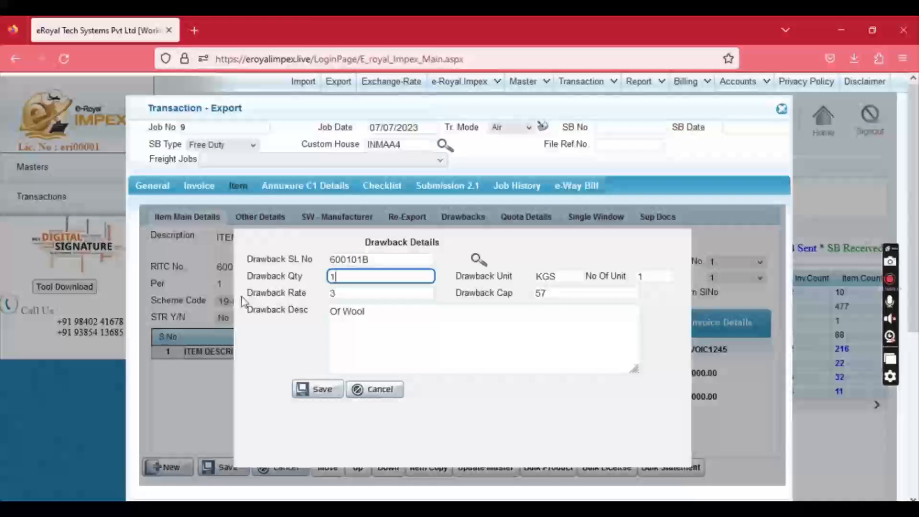
{"action": "left_click", "coordinate": [308, 389]}
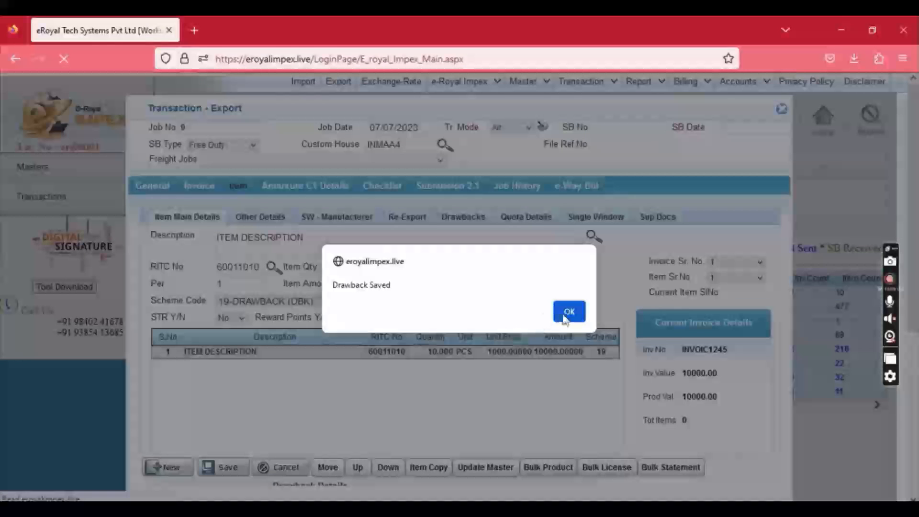
{"action": "left_click", "coordinate": [567, 314]}
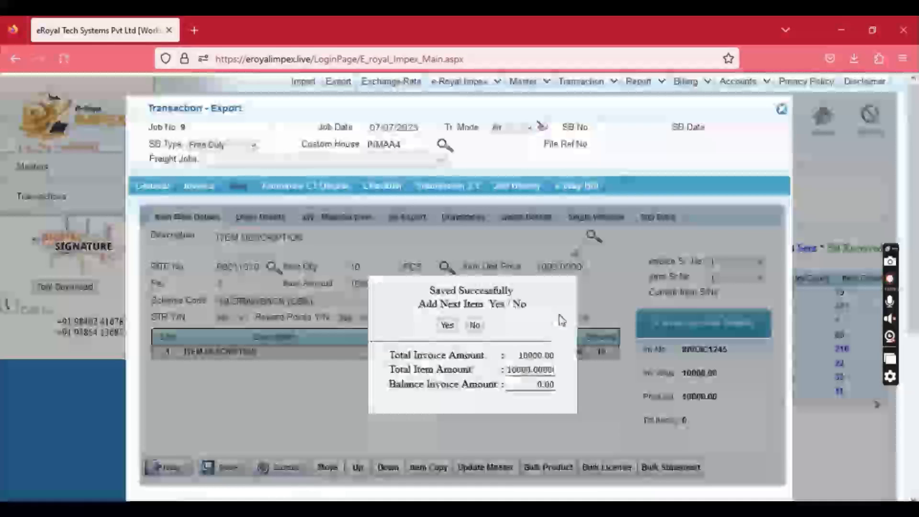
{"action": "left_click", "coordinate": [474, 325]}
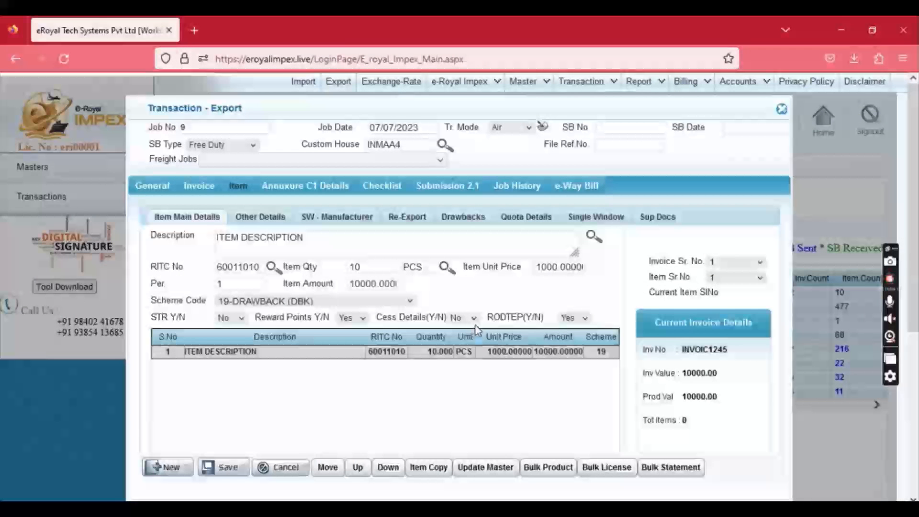
Add a Commercial Invoice supporting document with IRN 1234567, place CHENNAI, and save it.
{"action": "left_click", "coordinate": [665, 219]}
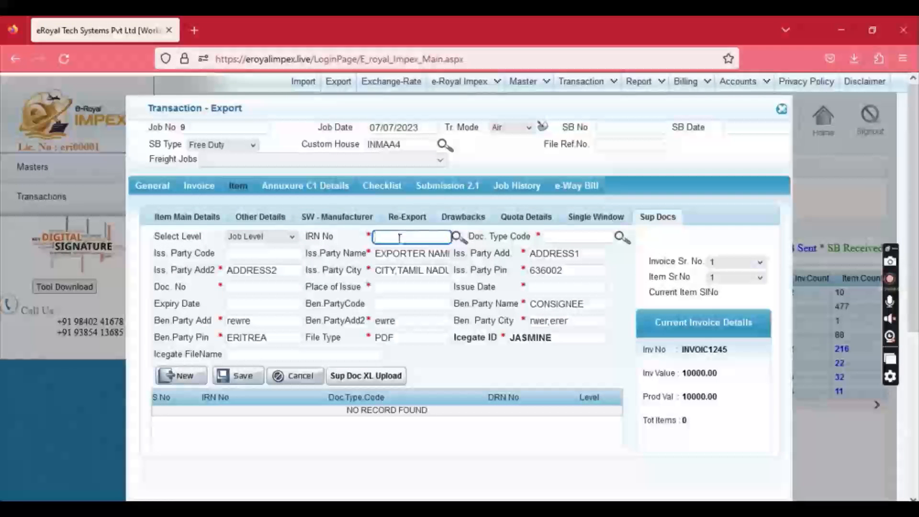
{"action": "type", "text": "12345678901234"}
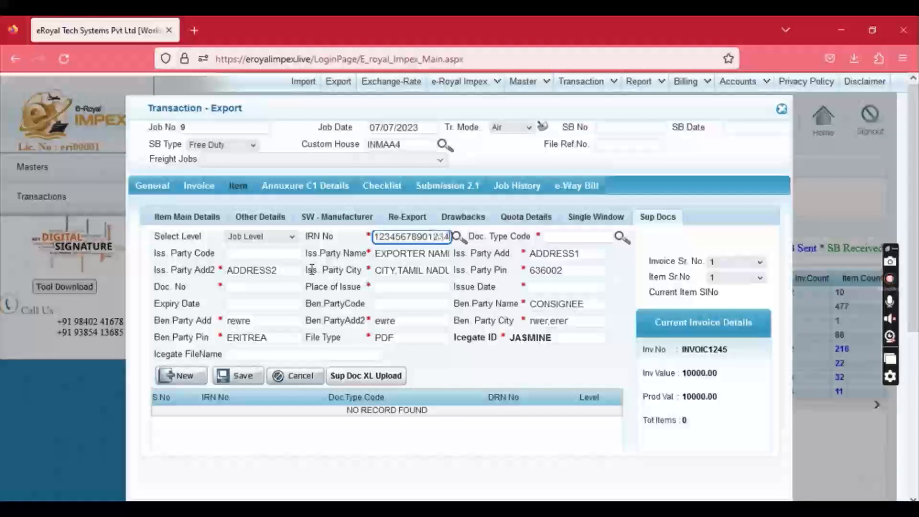
{"action": "key", "text": "Tab"}
{"action": "type", "text": "co"}
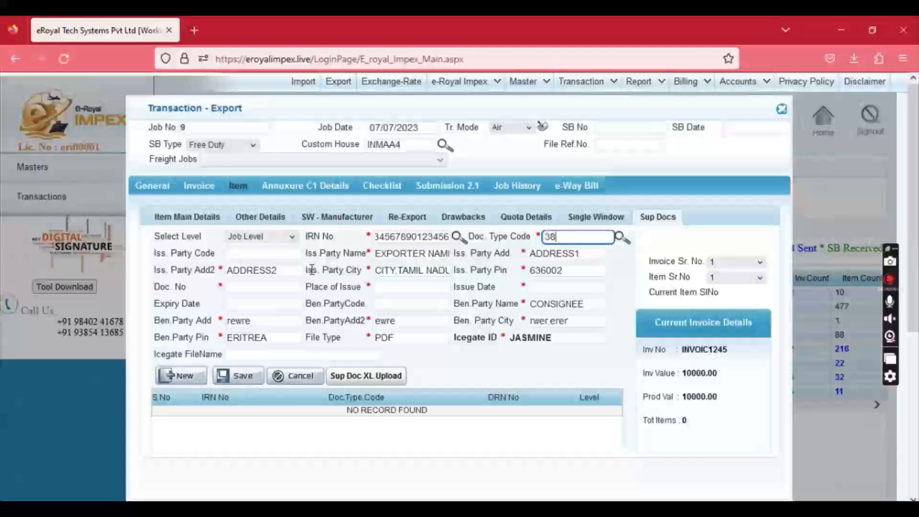
{"action": "key", "text": "Down"}
{"action": "key", "text": "Return"}
{"action": "key", "text": "Tab"}
{"action": "key", "text": "Tab"}
{"action": "key", "text": "Tab"}
{"action": "key", "text": "Tab"}
{"action": "key", "text": "Tab"}
{"action": "key", "text": "Tab"}
{"action": "key", "text": "Tab"}
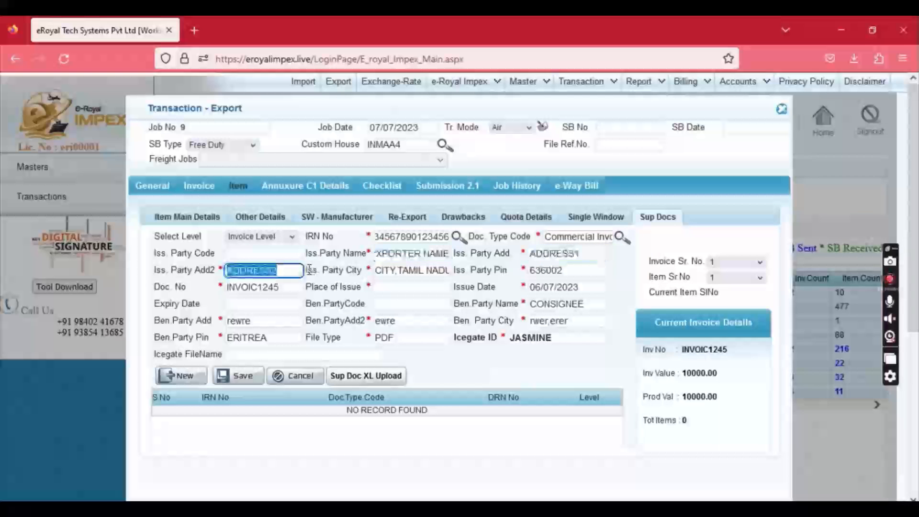
{"action": "type", "text": "CHENNAI"}
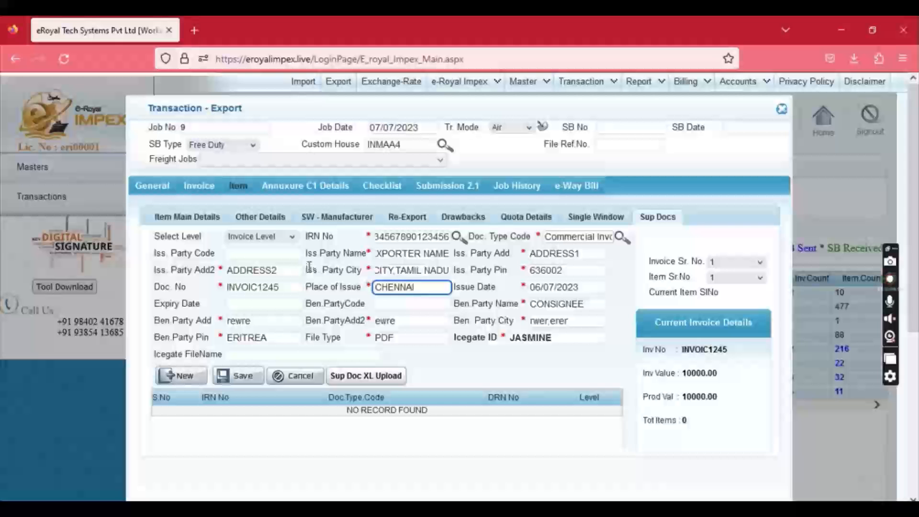
{"action": "left_click", "coordinate": [235, 376]}
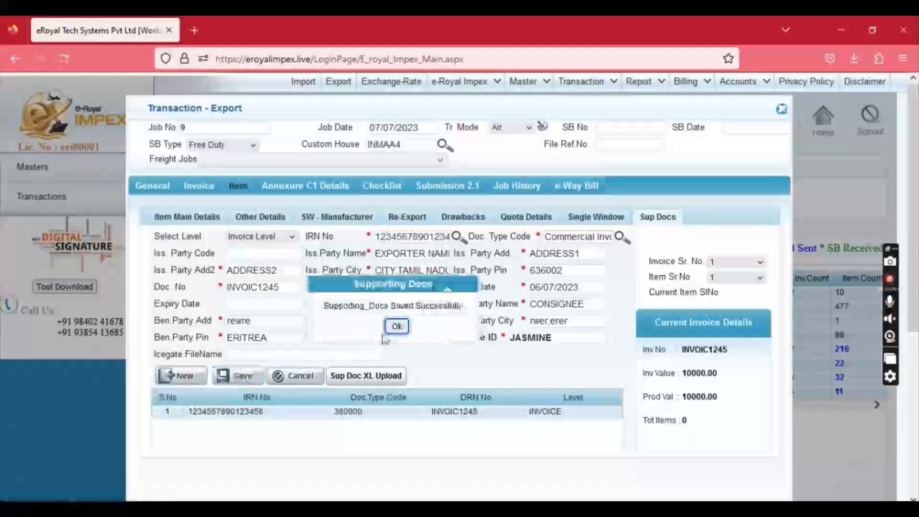
Add a Packing list document (271), doc no IV, issued CHENNAI on 06/07/2023, and save it.
{"action": "left_click", "coordinate": [189, 382]}
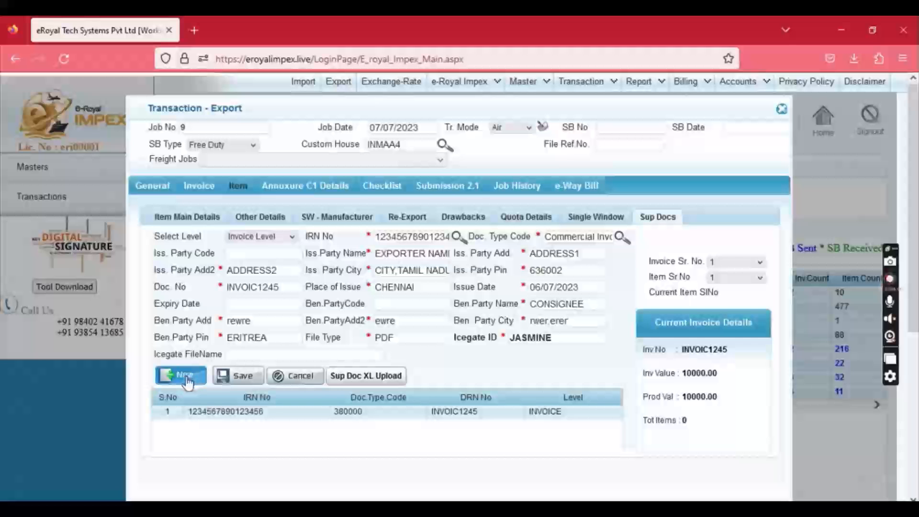
{"action": "left_click", "coordinate": [401, 236]}
{"action": "type", "text": "123"}
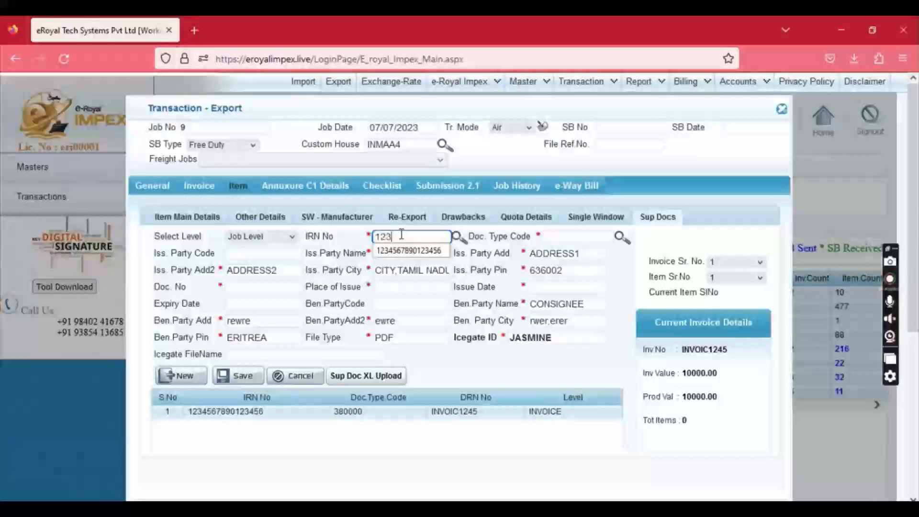
{"action": "type", "text": "124"}
{"action": "type", "text": "5567777777"}
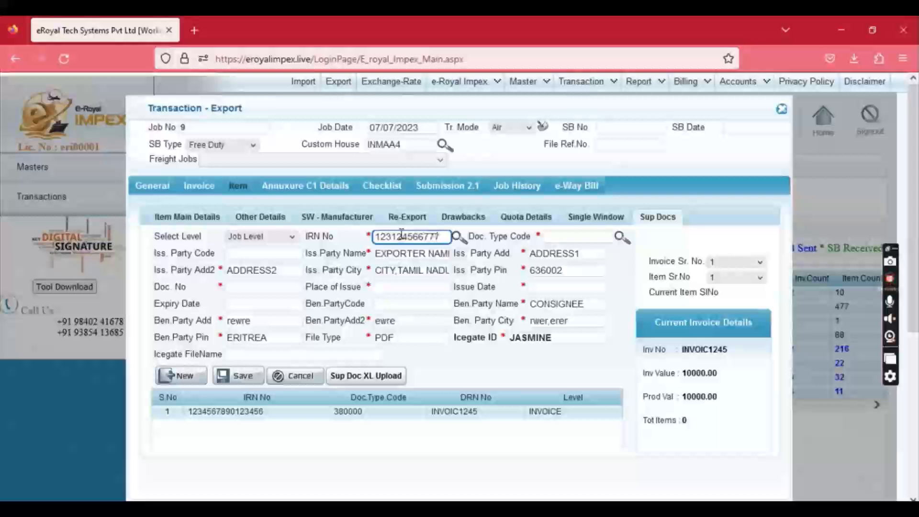
{"action": "key", "text": "Tab"}
{"action": "type", "text": "271"}
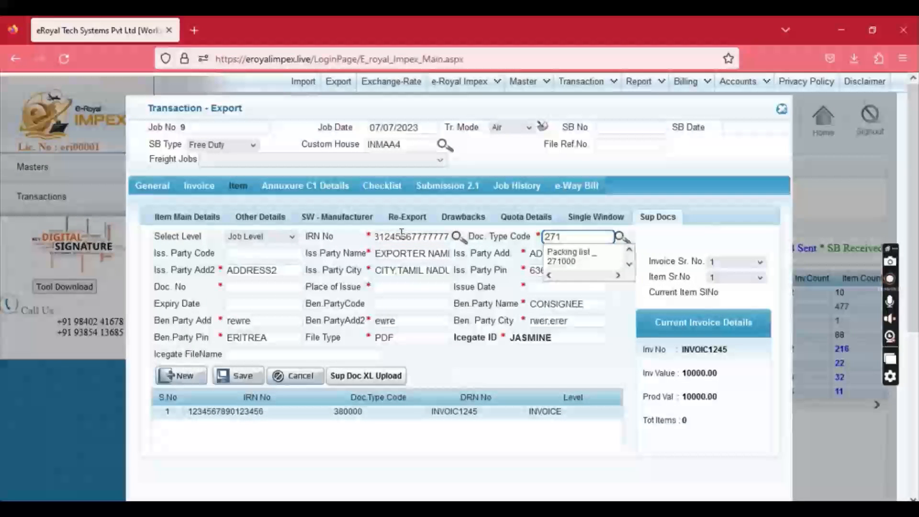
{"action": "key", "text": "Down"}
{"action": "key", "text": "Tab"}
{"action": "key", "text": "Tab"}
{"action": "key", "text": "Tab"}
{"action": "key", "text": "Tab"}
{"action": "key", "text": "Tab"}
{"action": "key", "text": "Tab"}
{"action": "key", "text": "Tab"}
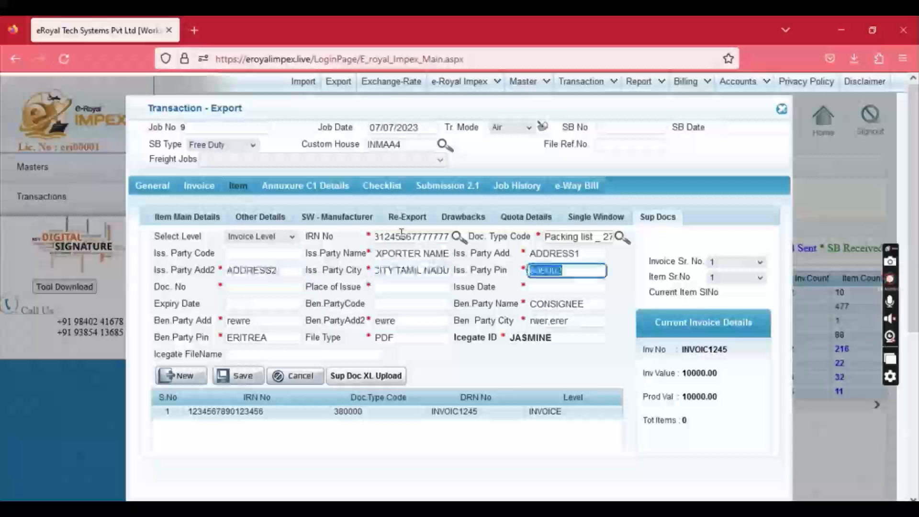
{"action": "type", "text": "IV"}
{"action": "key", "text": "Tab"}
{"action": "type", "text": "C"}
{"action": "key", "text": "Down"}
{"action": "key", "text": "Tab"}
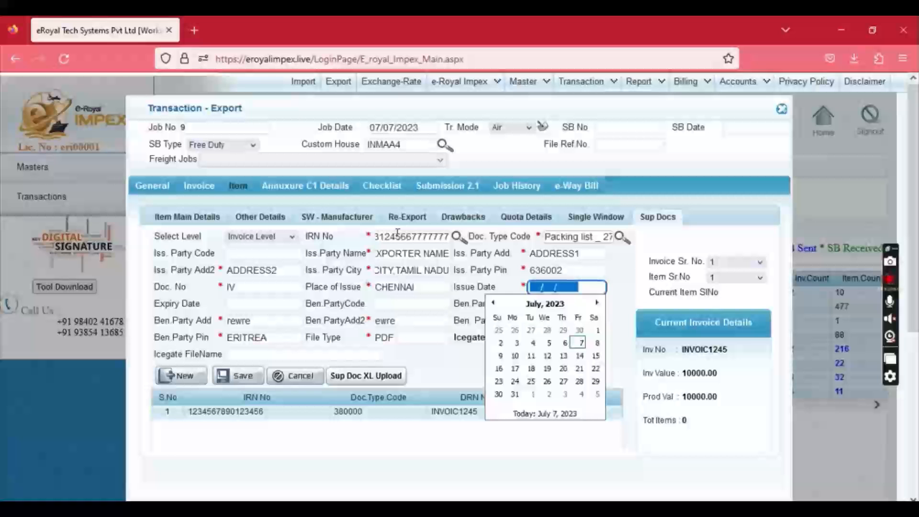
{"action": "left_click", "coordinate": [565, 343]}
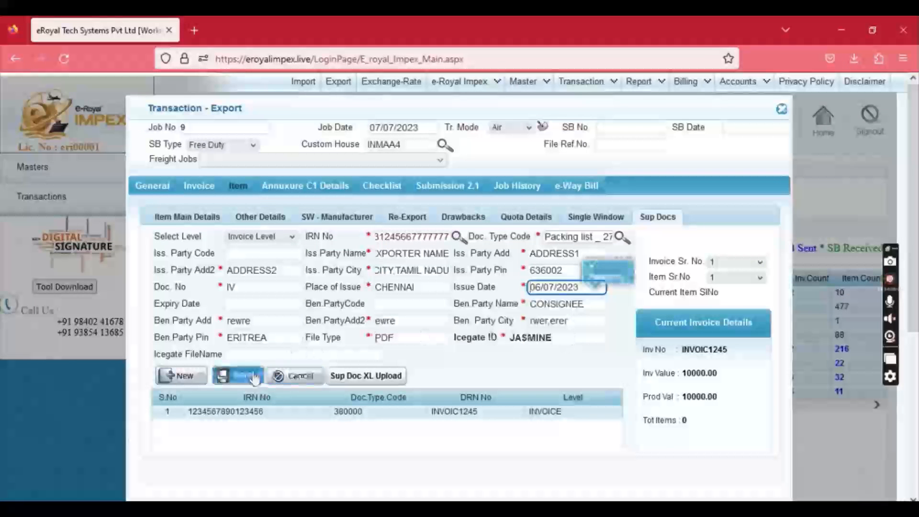
{"action": "left_click", "coordinate": [238, 376]}
{"action": "left_click", "coordinate": [396, 326]}
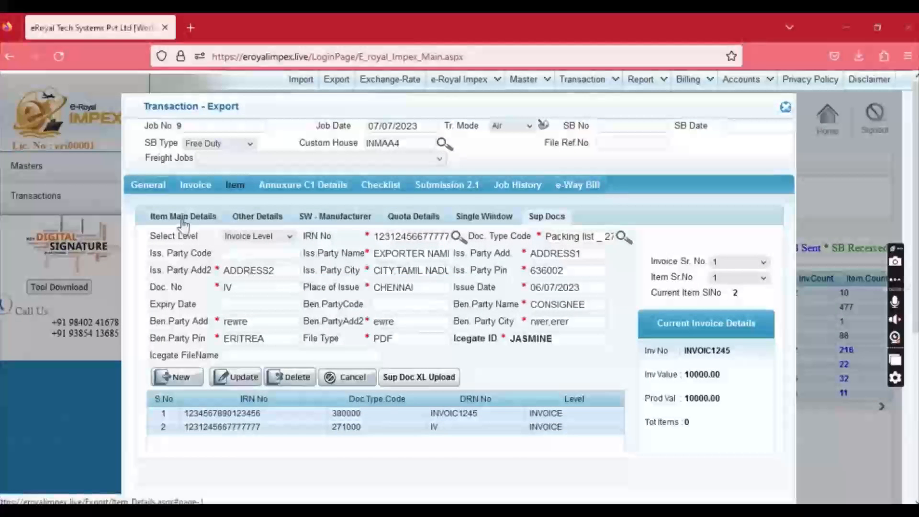
{"action": "left_click", "coordinate": [186, 220]}
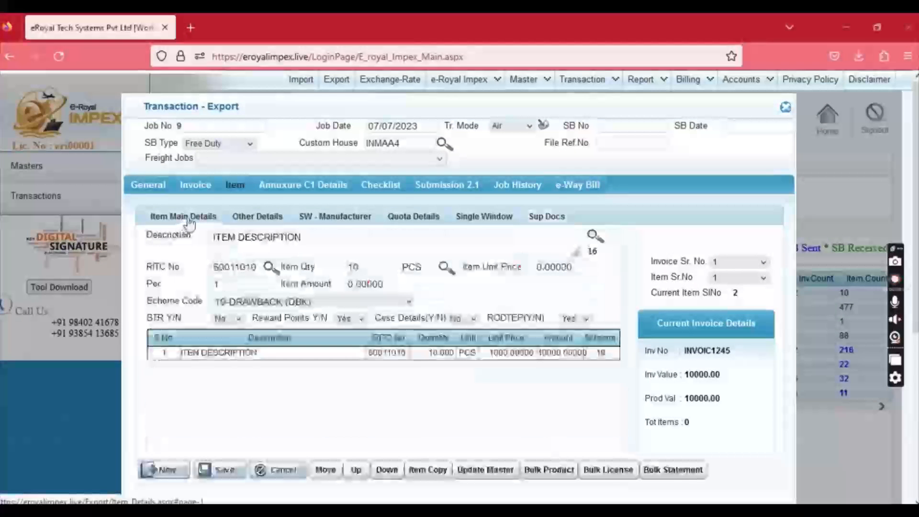
Add a new item with quantity 10, taxable value 1, IGST 18 and MSR 1, and save it.
{"action": "left_click", "coordinate": [181, 460]}
{"action": "type", "text": "10"}
{"action": "key", "text": "Tab"}
{"action": "key", "text": "Tab"}
{"action": "left_click", "coordinate": [274, 220]}
{"action": "type", "text": "1"}
{"action": "key", "text": "Tab"}
{"action": "type", "text": "18"}
{"action": "key", "text": "Tab"}
{"action": "key", "text": "Tab"}
{"action": "type", "text": "1"}
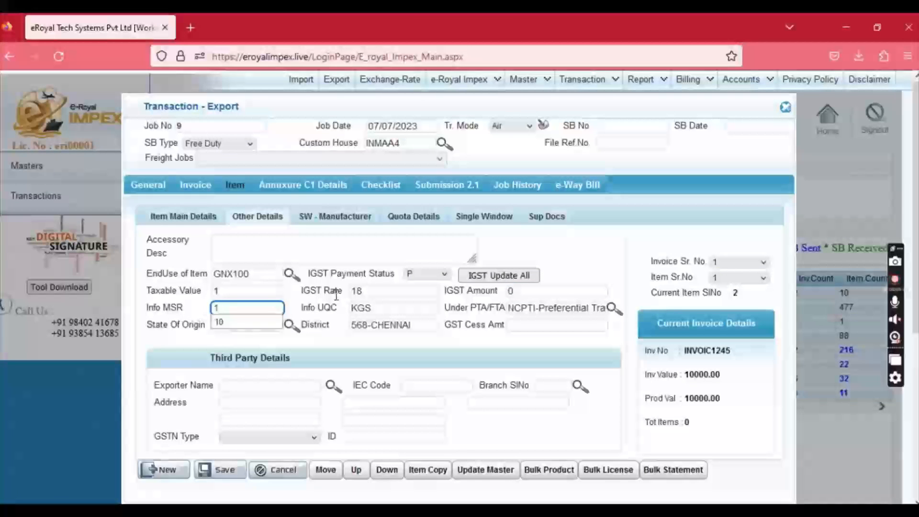
{"action": "left_click", "coordinate": [212, 470]}
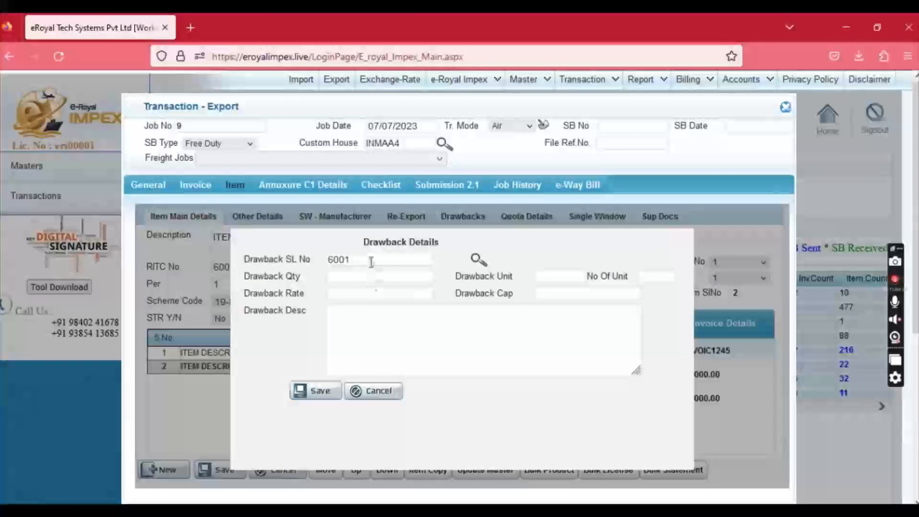
Set the new item's drawback serial to 600101B and save it, declining another item.
{"action": "left_click", "coordinate": [371, 260]}
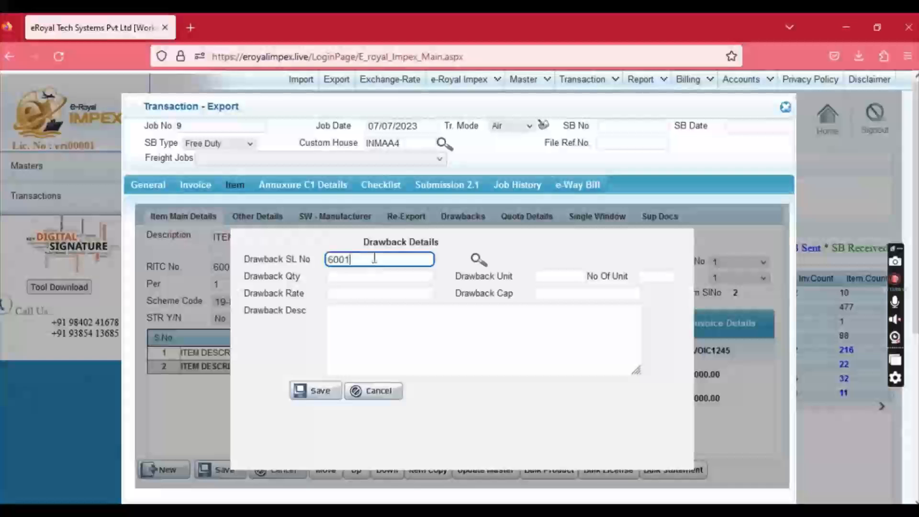
{"action": "type", "text": "01B"}
{"action": "key", "text": "Tab"}
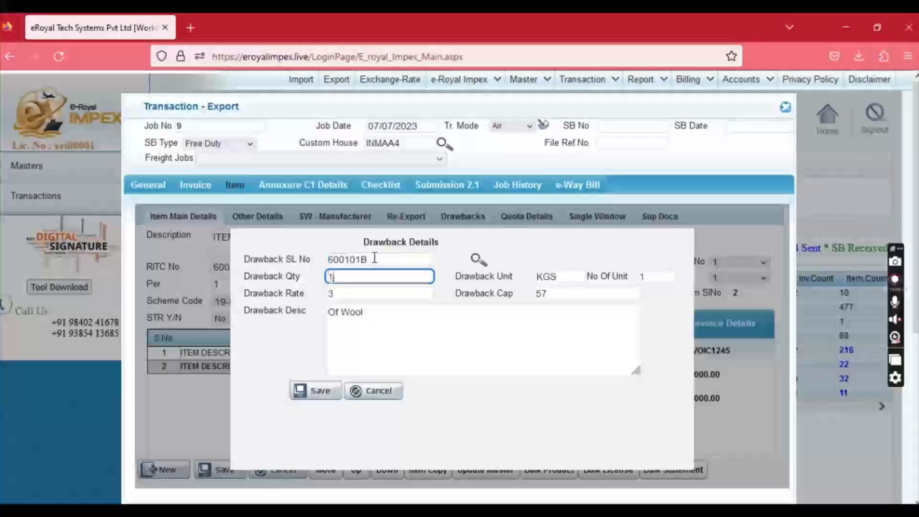
{"action": "key", "text": "Tab"}
{"action": "left_click", "coordinate": [304, 390]}
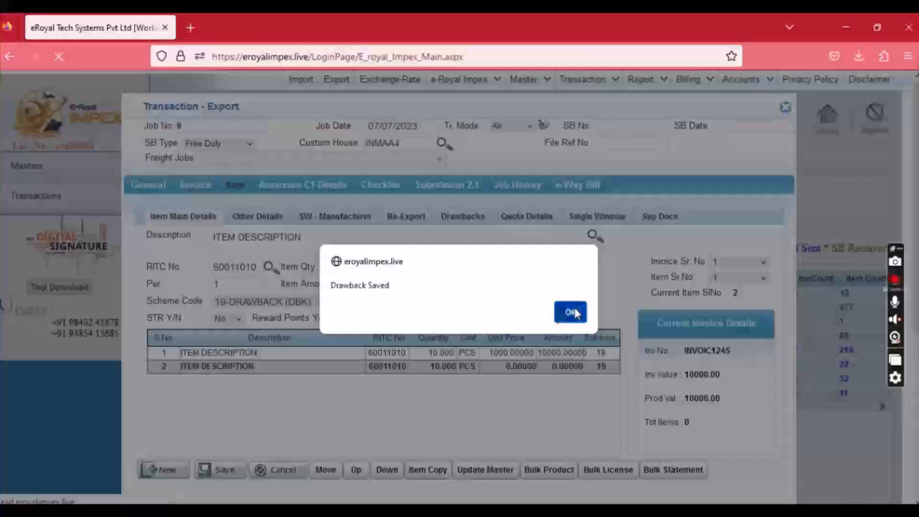
{"action": "left_click", "coordinate": [574, 311]}
{"action": "left_click", "coordinate": [473, 382]}
Generate the job's export checklist PDF, ExpChecklist_9.pdf.
{"action": "left_click", "coordinate": [380, 186]}
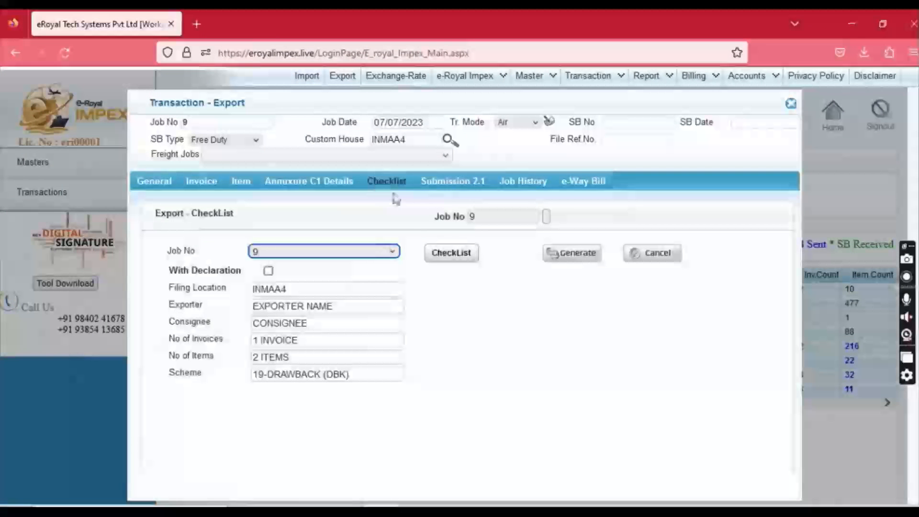
{"action": "left_click", "coordinate": [447, 258]}
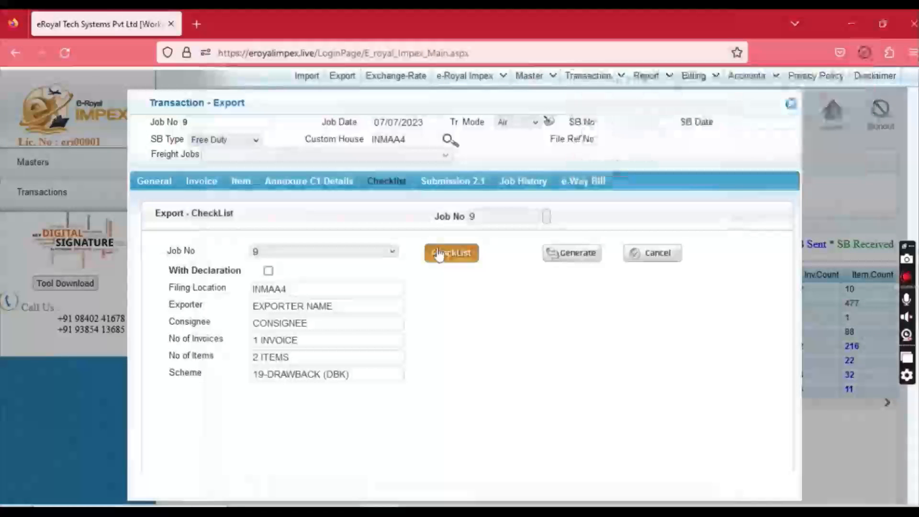
{"action": "scroll", "coordinate": [382, 231], "scroll_direction": "down", "scroll_amount": 2}
{"action": "scroll", "coordinate": [382, 231], "scroll_direction": "down", "scroll_amount": 8}
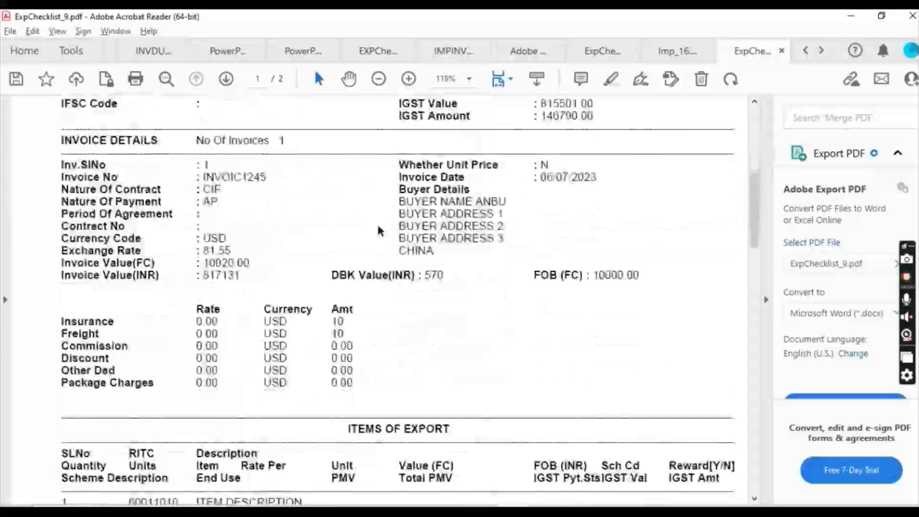
Scroll the checklist PDF to RODTEP payable 8155 and supporting documents, then minimize Acrobat.
{"action": "scroll", "coordinate": [375, 223], "scroll_direction": "down", "scroll_amount": 6}
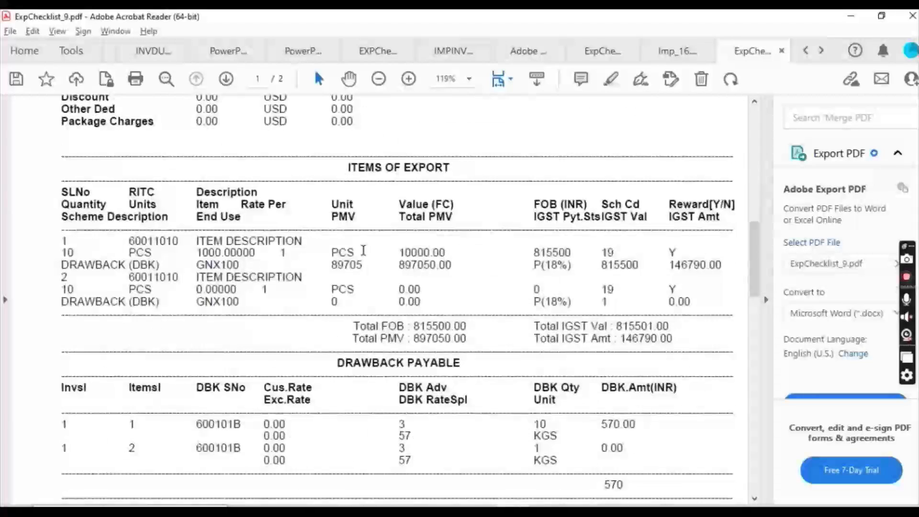
{"action": "scroll", "coordinate": [363, 251], "scroll_direction": "down", "scroll_amount": 8}
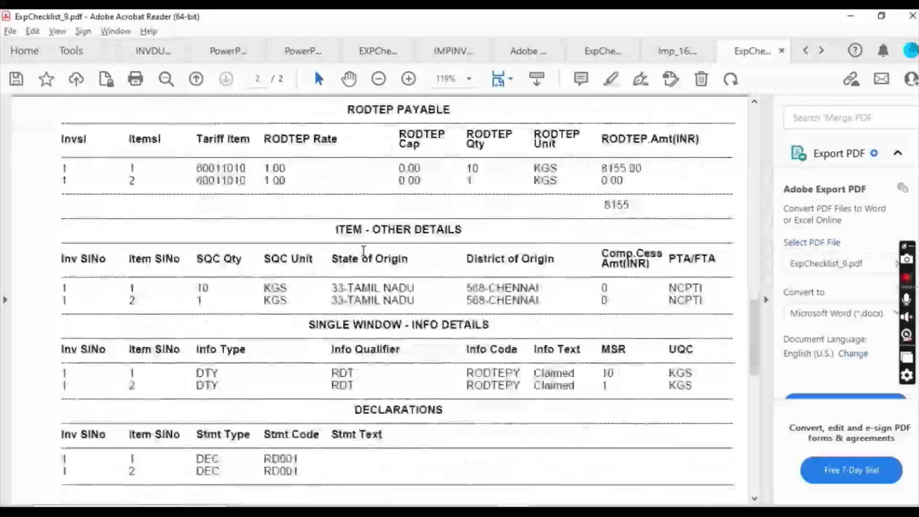
{"action": "scroll", "coordinate": [363, 250], "scroll_direction": "down", "scroll_amount": 8}
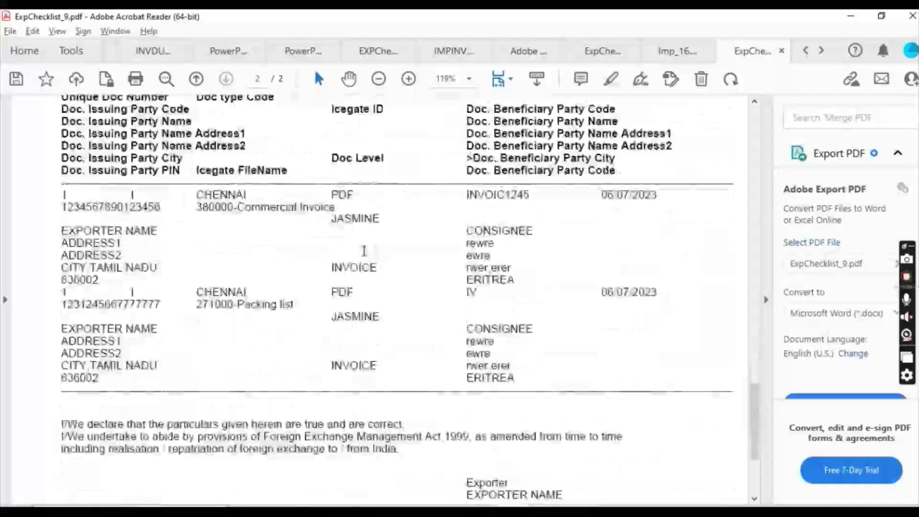
{"action": "left_click", "coordinate": [850, 16]}
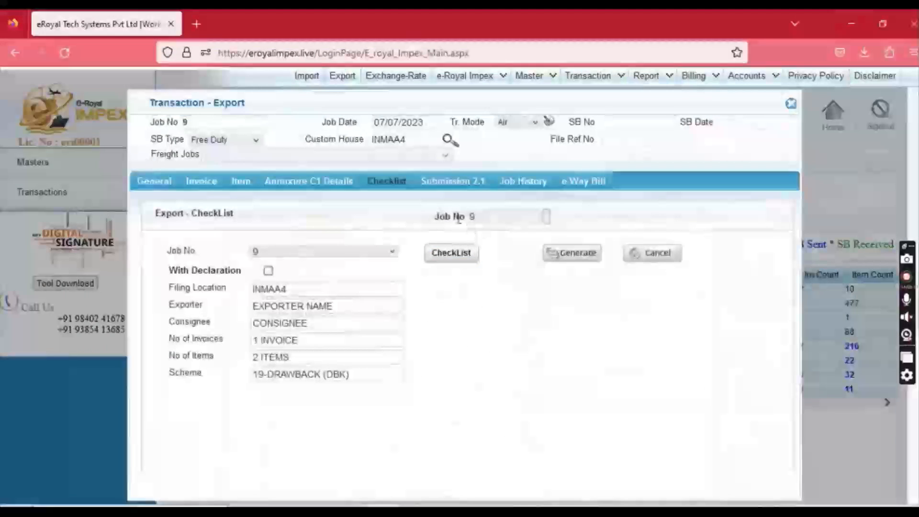
Generate job 9's flat file under Submission 2.1 and add it to the Send_Queue.
{"action": "left_click", "coordinate": [449, 186]}
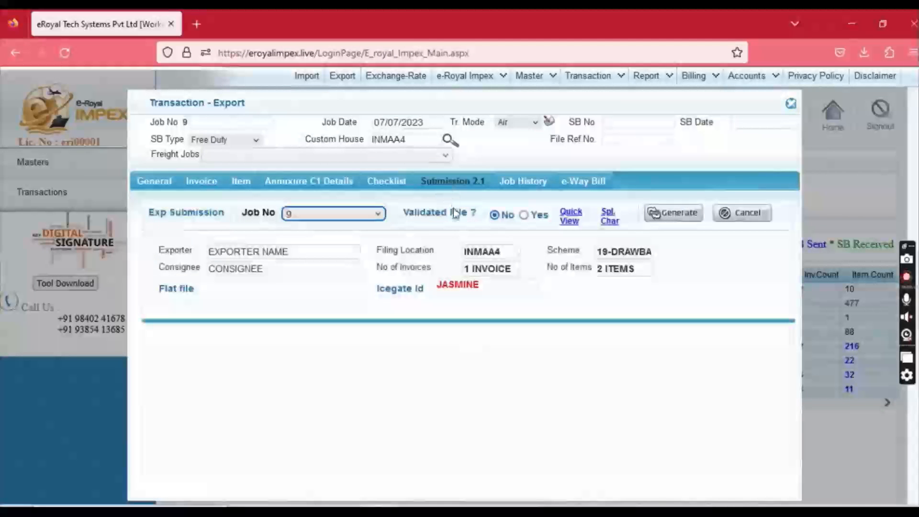
{"action": "left_click", "coordinate": [675, 217]}
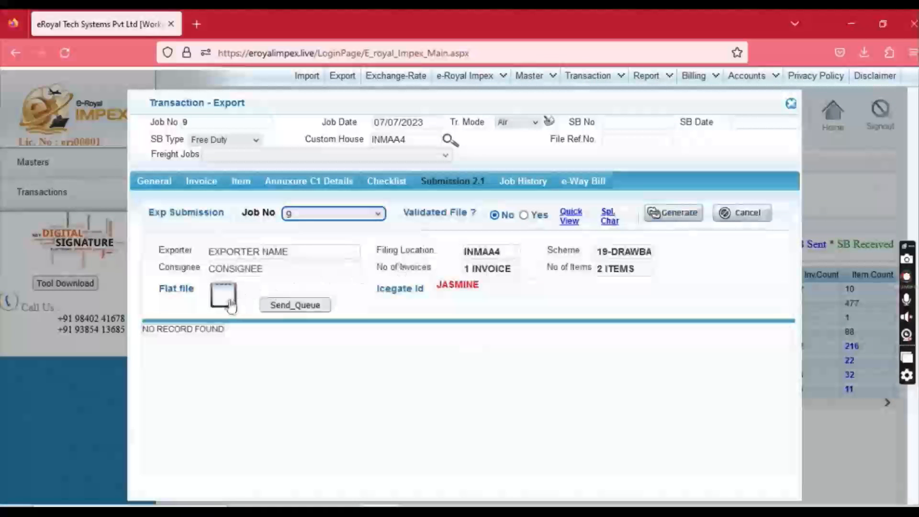
{"action": "left_click", "coordinate": [295, 306]}
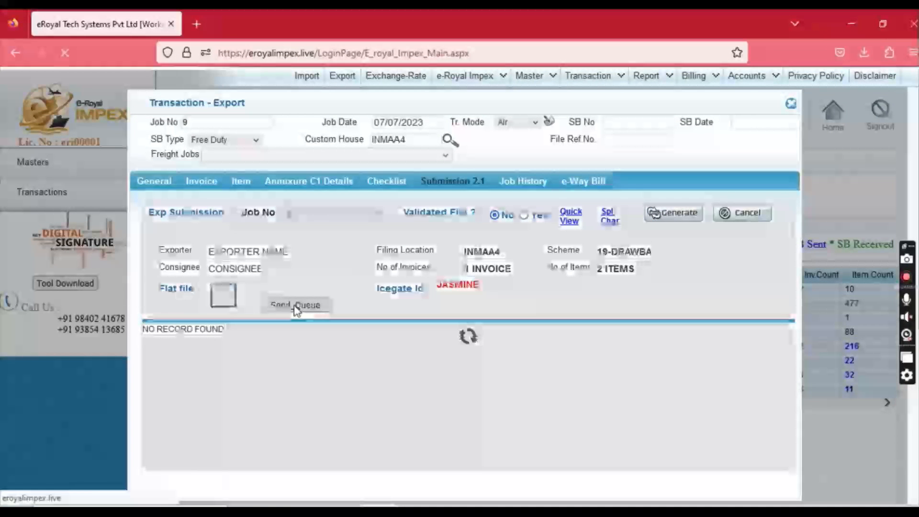
{"action": "left_click", "coordinate": [228, 294]}
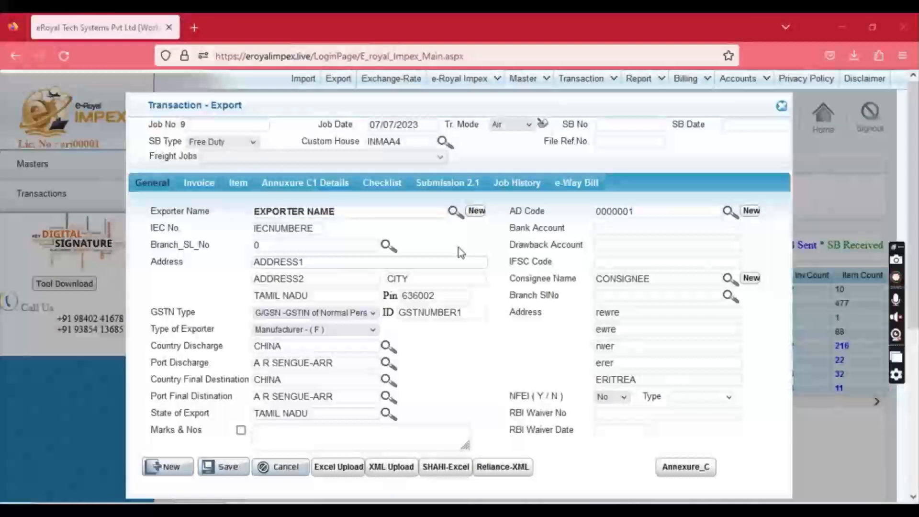
Download a new job-wise Excel template via Excel Upload and open JOB_EXPORT(1).xlsx.
{"action": "left_click", "coordinate": [338, 466]}
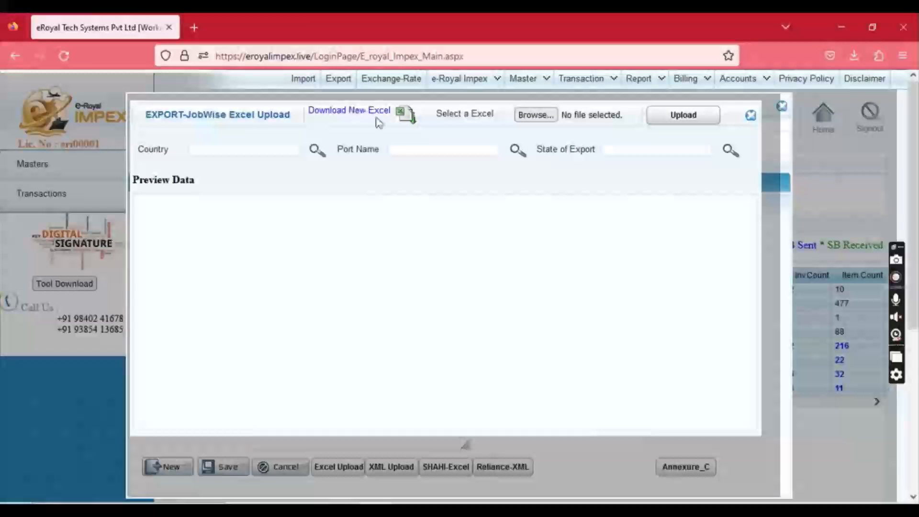
{"action": "left_click", "coordinate": [404, 122]}
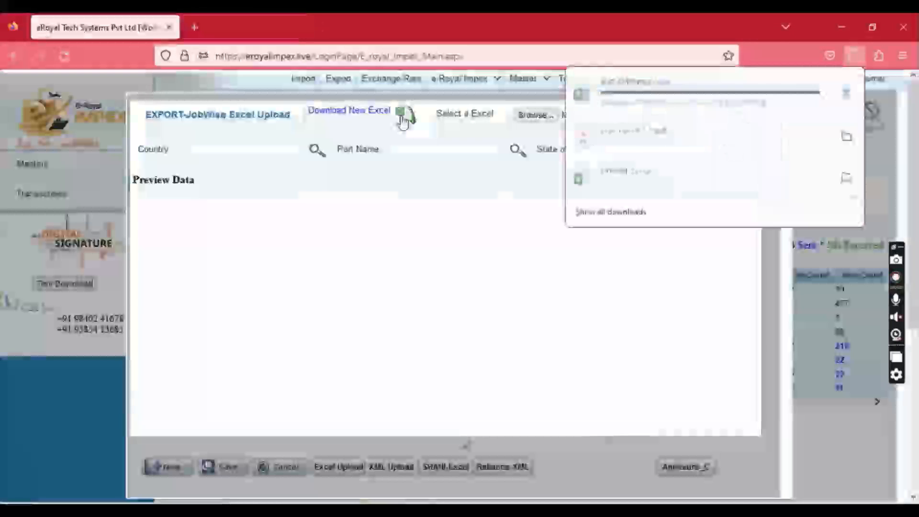
{"action": "left_click", "coordinate": [659, 101]}
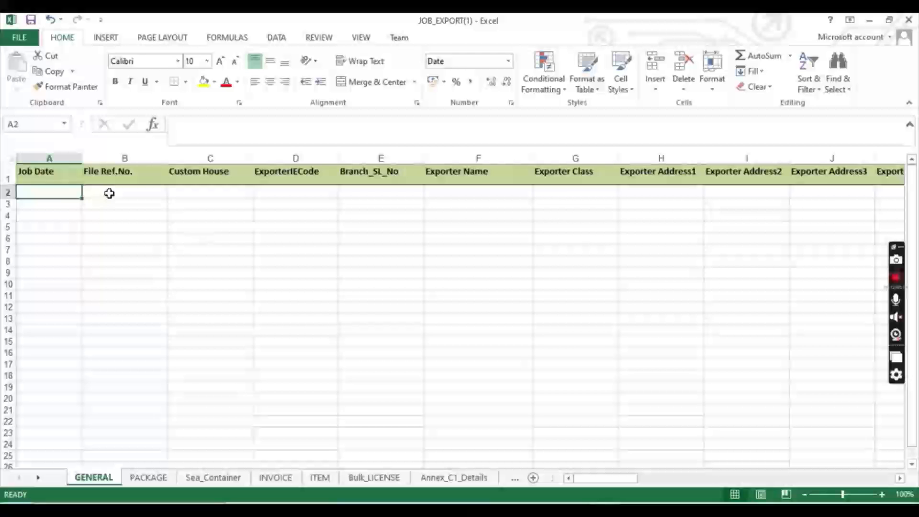
Inspect the File Ref.No. through Exporter Name columns, then minimize JOB_EXPORT(1) and EXPORT(5).
{"action": "left_click", "coordinate": [109, 193]}
{"action": "left_click", "coordinate": [244, 204]}
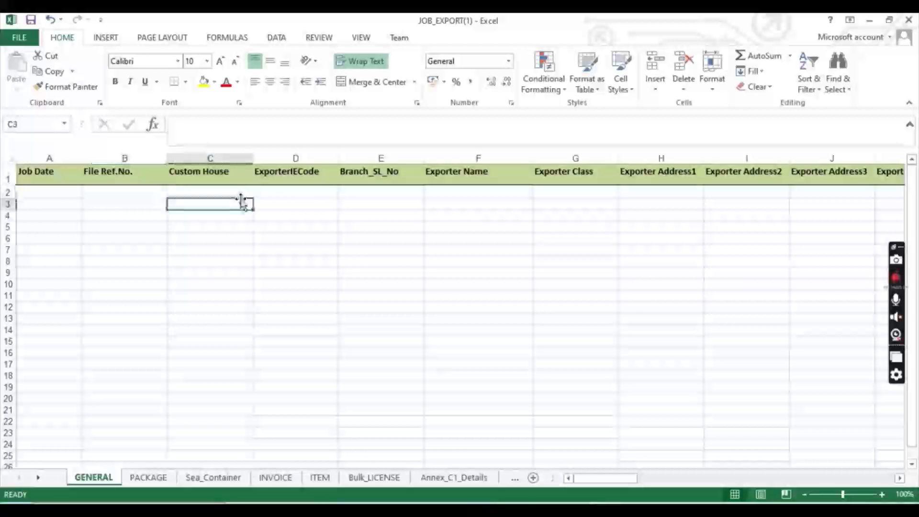
{"action": "left_click", "coordinate": [324, 192]}
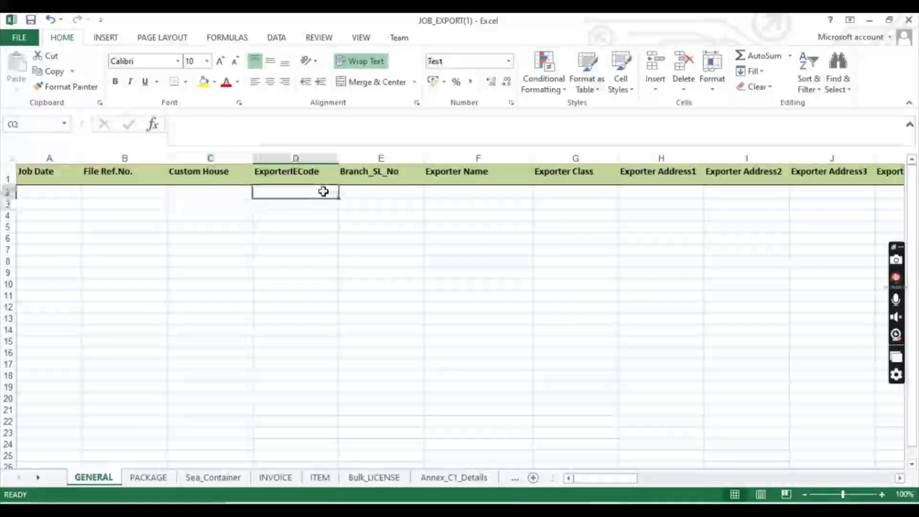
{"action": "left_click", "coordinate": [408, 192]}
{"action": "left_click", "coordinate": [459, 196]}
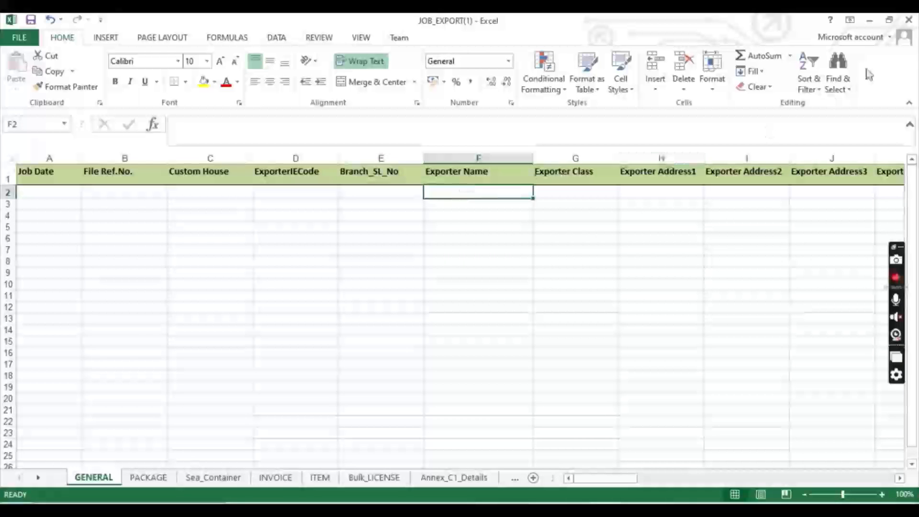
{"action": "left_click", "coordinate": [870, 23]}
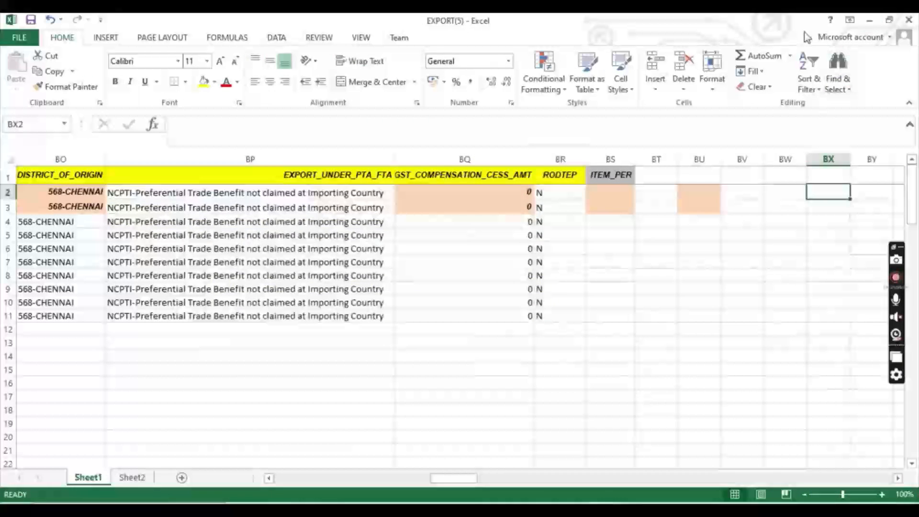
{"action": "left_click", "coordinate": [870, 22]}
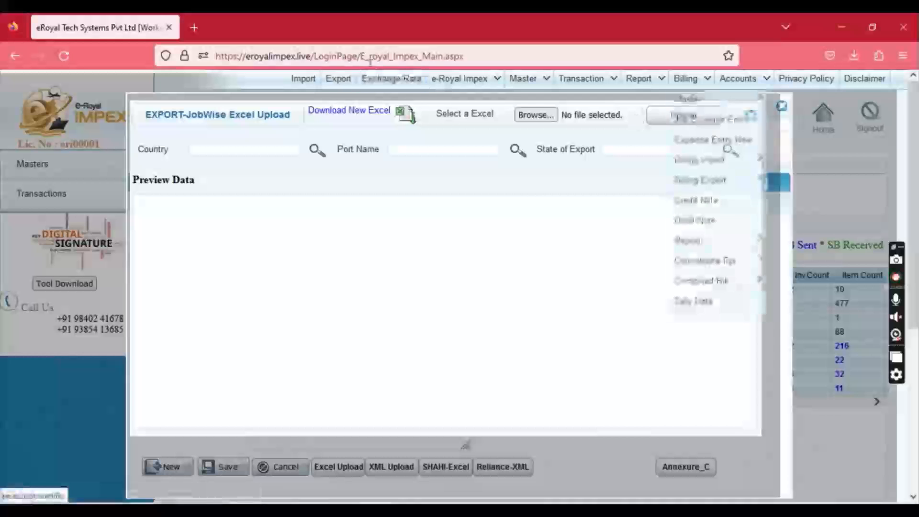
Open export job 9's invoice INVOIC1245 (10000 USD, CIF), then restore the Excel workbook.
{"action": "left_click", "coordinate": [334, 84]}
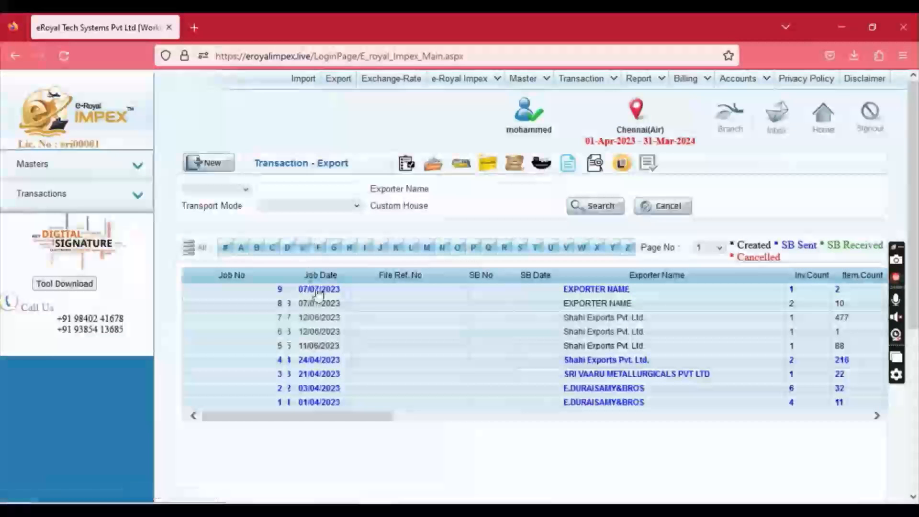
{"action": "left_click", "coordinate": [315, 293]}
{"action": "left_click", "coordinate": [201, 185]}
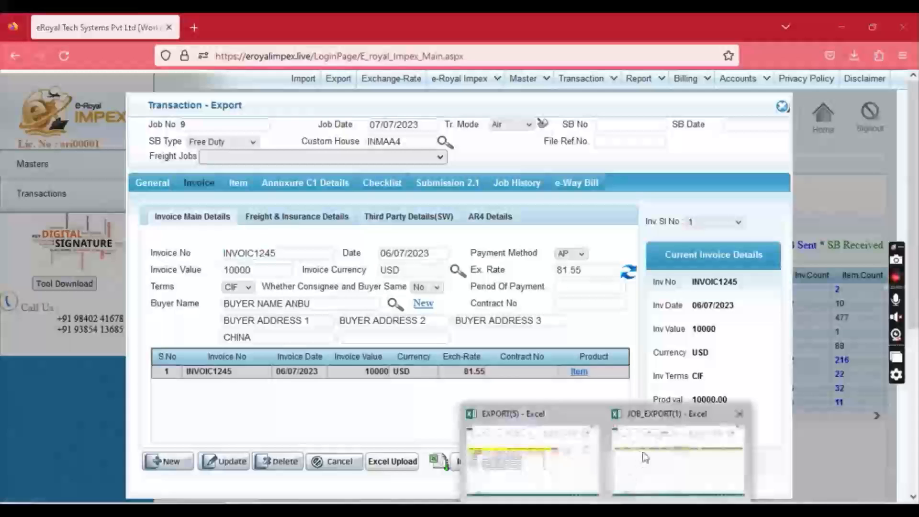
{"action": "left_click", "coordinate": [646, 437]}
Inspect EXPORT(5)'s invoice columns: invoice numbers, date 05/05/2021, currency USD, exchange rate 77.
{"action": "left_click", "coordinate": [488, 437]}
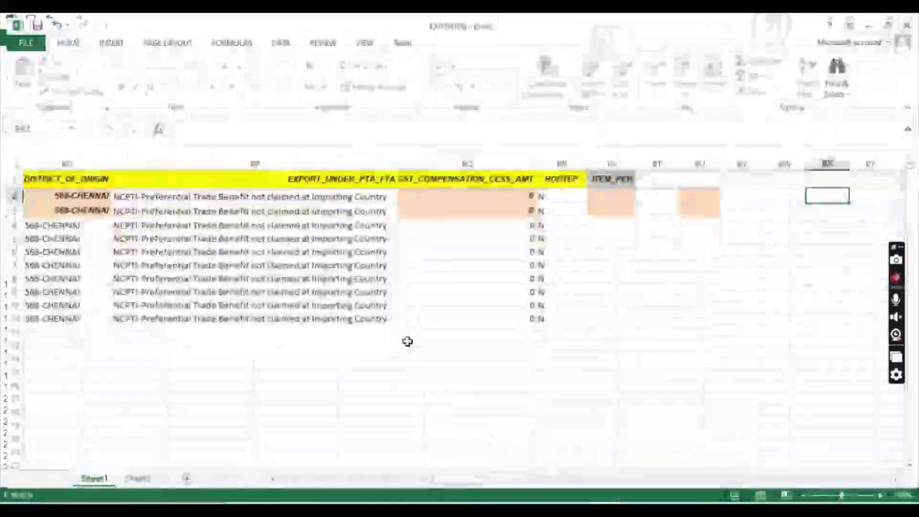
{"action": "left_click", "coordinate": [359, 234]}
{"action": "key", "text": "Left"}
{"action": "key", "text": "Left"}
{"action": "key", "text": "Left"}
{"action": "key", "text": "Left"}
{"action": "key", "text": "Left"}
{"action": "key", "text": "Left"}
{"action": "key", "text": "Left"}
{"action": "key", "text": "Left"}
{"action": "key", "text": "Left"}
{"action": "key", "text": "Left"}
{"action": "key", "text": "Left"}
{"action": "key", "text": "Left"}
{"action": "key", "text": "Left"}
{"action": "key", "text": "Left"}
{"action": "key", "text": "Left"}
{"action": "key", "text": "Left"}
{"action": "key", "text": "Left"}
{"action": "key", "text": "Left"}
{"action": "key", "text": "Left"}
{"action": "key", "text": "Left"}
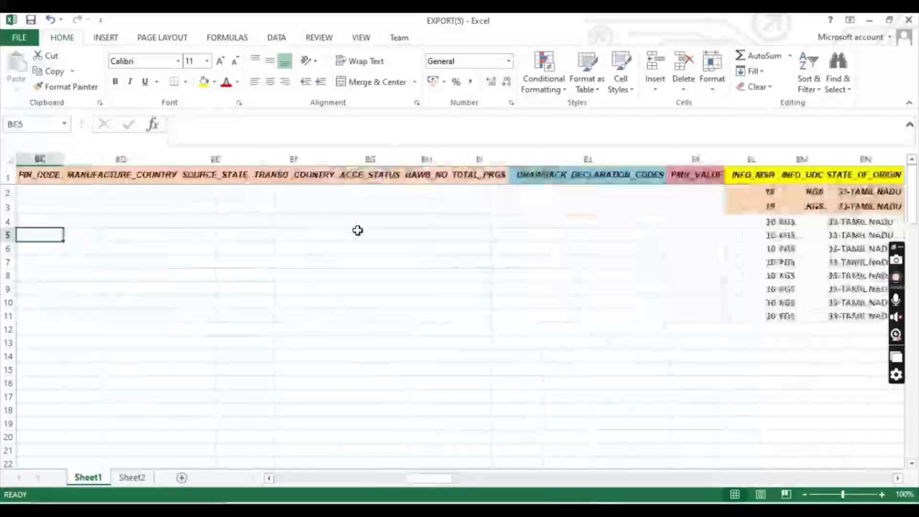
{"action": "key", "text": "Left"}
{"action": "key", "text": "Left"}
{"action": "key", "text": "Left"}
{"action": "key", "text": "Left"}
{"action": "key", "text": "Left"}
{"action": "key", "text": "Left"}
{"action": "key", "text": "Left"}
{"action": "key", "text": "Left"}
{"action": "key", "text": "Left"}
{"action": "key", "text": "Left"}
{"action": "key", "text": "Left"}
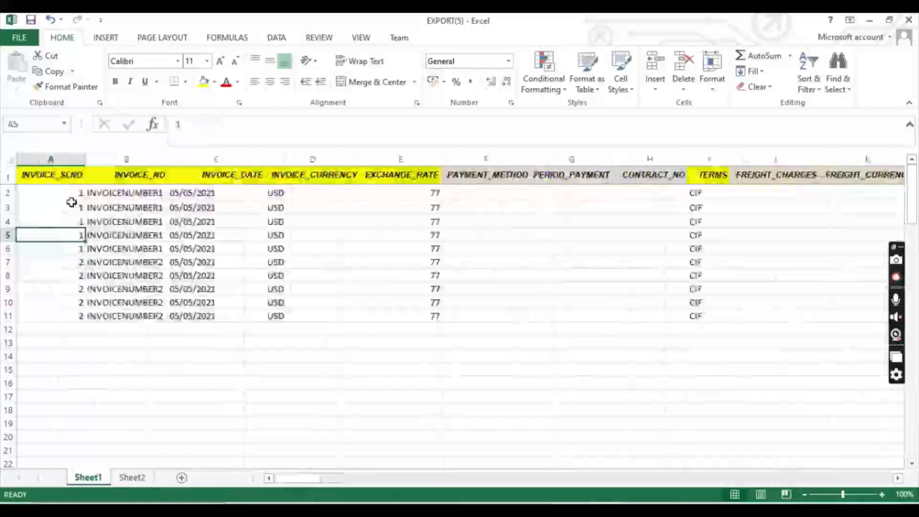
{"action": "left_click", "coordinate": [62, 194]}
{"action": "left_click", "coordinate": [103, 192]}
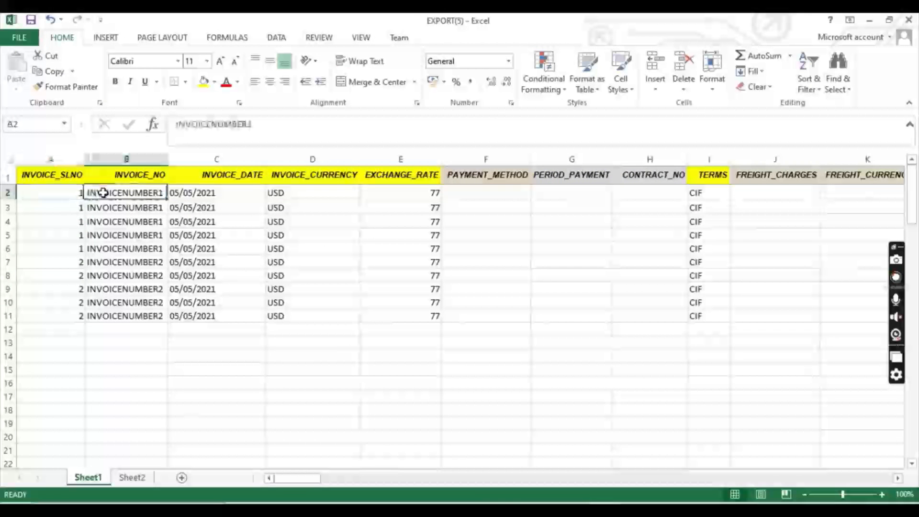
{"action": "left_click", "coordinate": [231, 191]}
{"action": "left_click", "coordinate": [309, 191]}
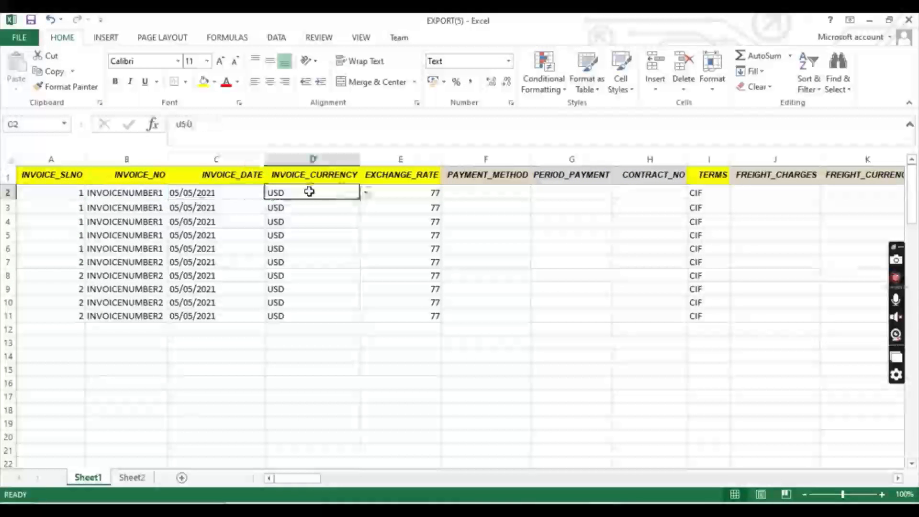
{"action": "left_click", "coordinate": [395, 191]}
Scan the payment and item-level columns, then minimize EXPORT(5) and JOB_EXPORT(1).
{"action": "key", "text": "Right"}
{"action": "key", "text": "Right"}
{"action": "key", "text": "Right"}
{"action": "key", "text": "Right"}
{"action": "key", "text": "Right"}
{"action": "key", "text": "Right"}
{"action": "key", "text": "Right"}
{"action": "key", "text": "Right"}
{"action": "key", "text": "Right"}
{"action": "key", "text": "Right"}
{"action": "key", "text": "Right"}
{"action": "key", "text": "Right"}
{"action": "key", "text": "Right"}
{"action": "key", "text": "Right"}
{"action": "key", "text": "Right"}
{"action": "key", "text": "Right"}
{"action": "key", "text": "Right"}
{"action": "key", "text": "Right"}
{"action": "key", "text": "Right"}
{"action": "key", "text": "Right"}
{"action": "key", "text": "Right"}
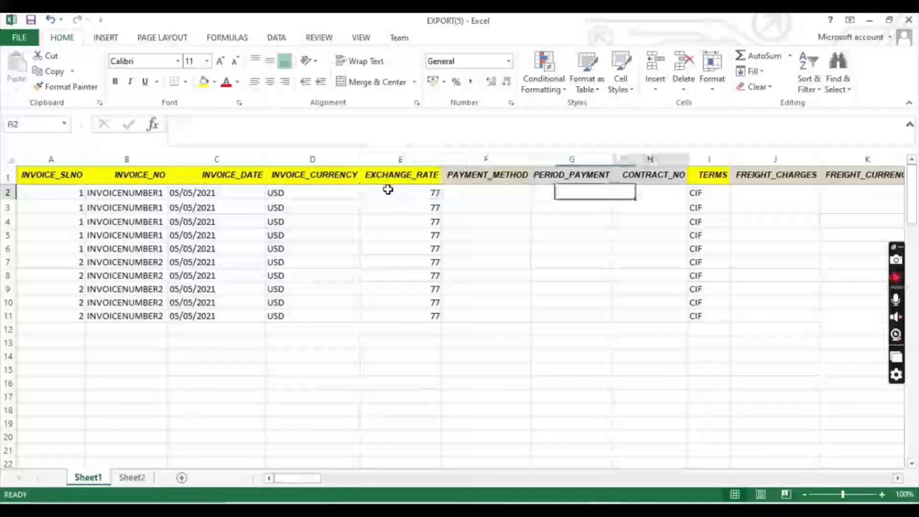
{"action": "key", "text": "Right"}
{"action": "key", "text": "Right"}
{"action": "key", "text": "Right"}
{"action": "key", "text": "Right"}
{"action": "key", "text": "Right"}
{"action": "key", "text": "Right"}
{"action": "key", "text": "Right"}
{"action": "key", "text": "Right"}
{"action": "key", "text": "Right"}
{"action": "key", "text": "Right"}
{"action": "key", "text": "Right"}
{"action": "key", "text": "Right"}
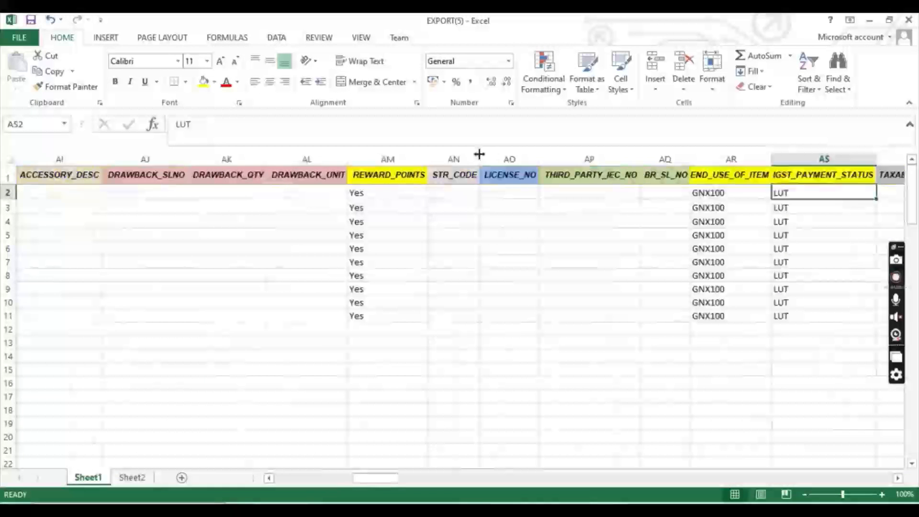
{"action": "left_click", "coordinate": [869, 21]}
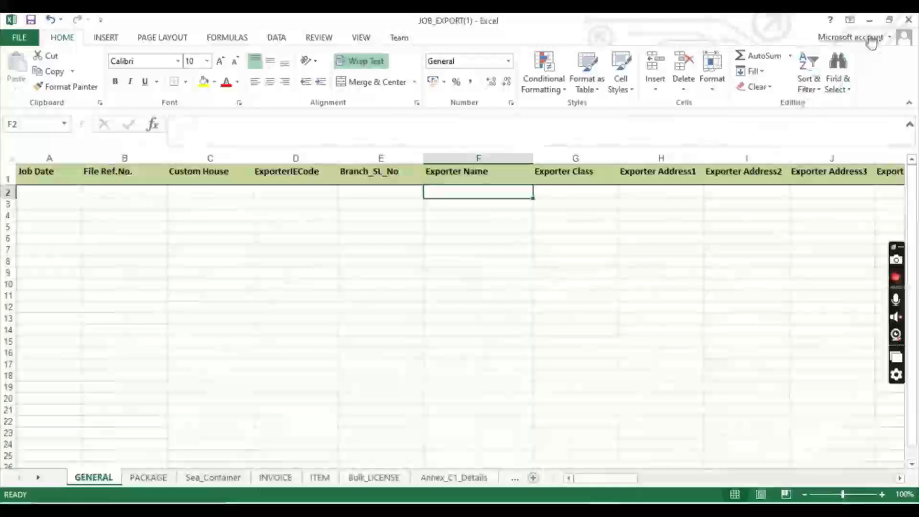
{"action": "left_click", "coordinate": [869, 21]}
Choose EXPORT(5).xlsx for the invoice Excel upload and load its preview.
{"action": "left_click", "coordinate": [385, 465]}
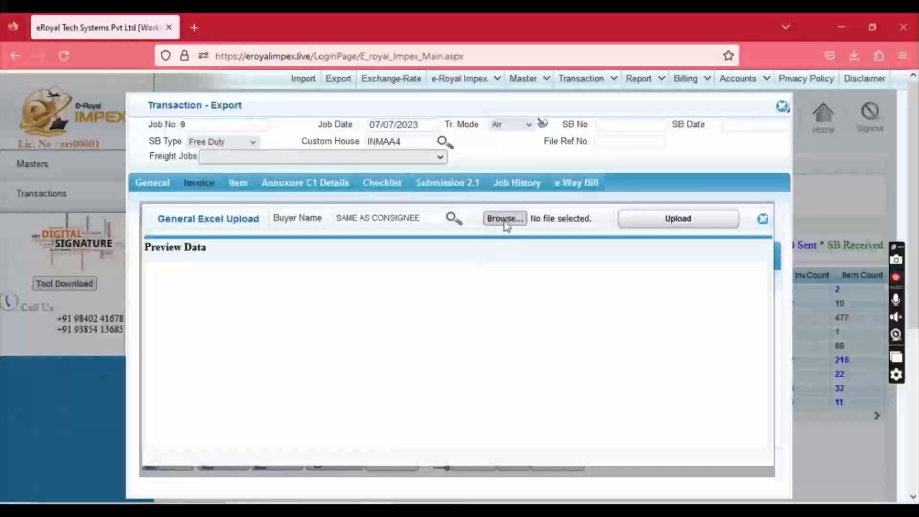
{"action": "left_click", "coordinate": [504, 219]}
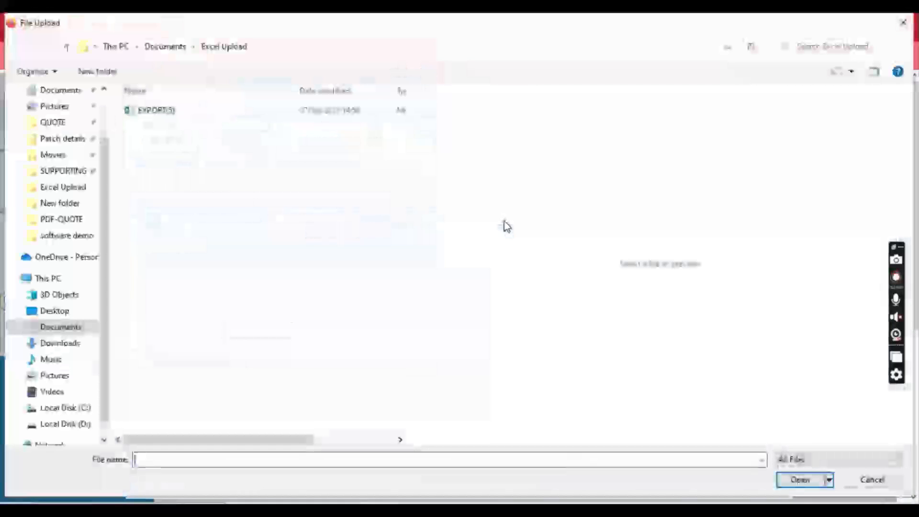
{"action": "left_click", "coordinate": [155, 112]}
{"action": "left_click", "coordinate": [799, 479]}
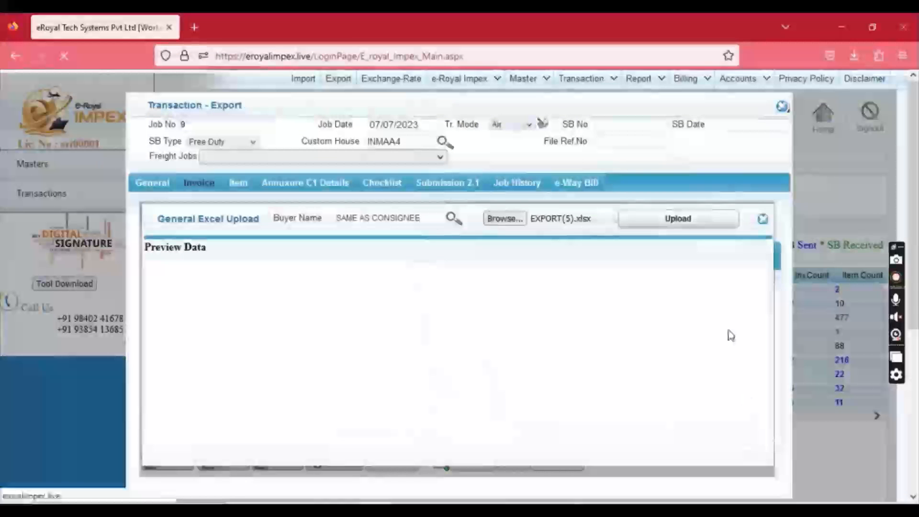
{"action": "left_click", "coordinate": [683, 225]}
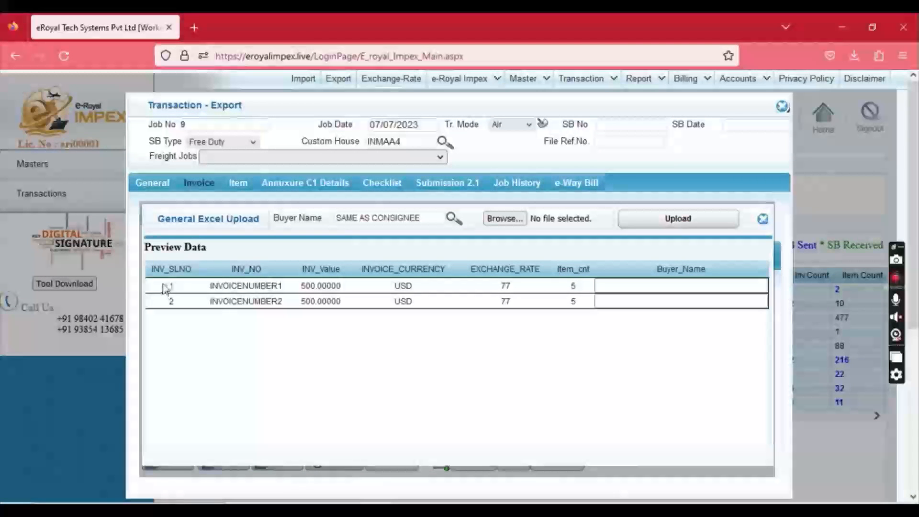
Upload the invoices into job 9, replacing the previous invoice, and review the item details.
{"action": "left_click", "coordinate": [677, 229]}
{"action": "left_click", "coordinate": [435, 344]}
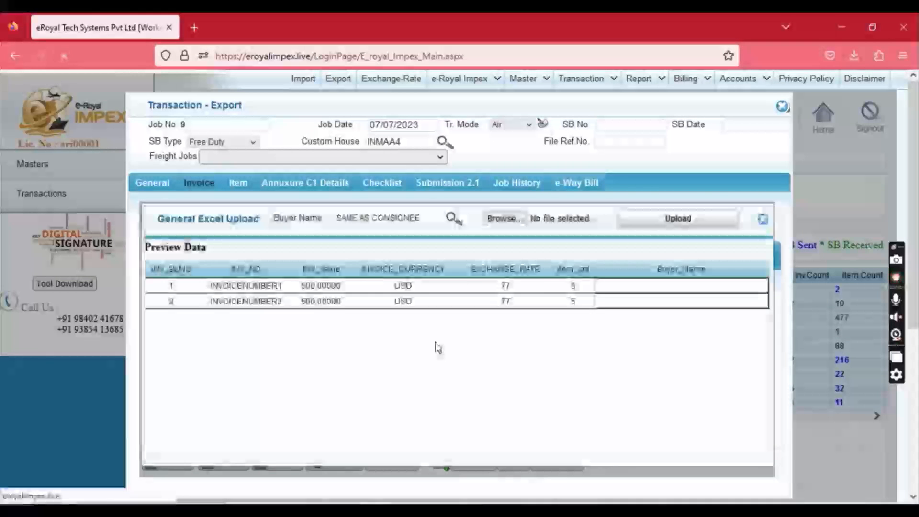
{"action": "left_click", "coordinate": [458, 316]}
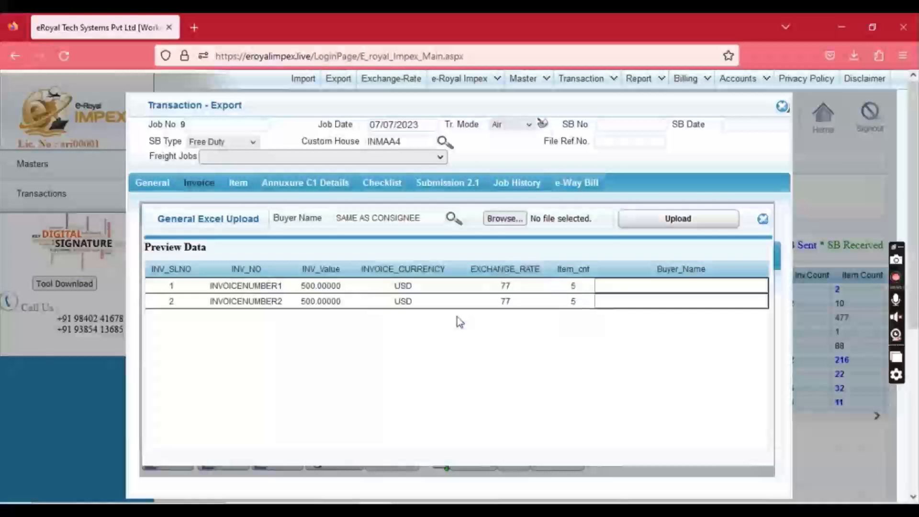
{"action": "left_click", "coordinate": [231, 183]}
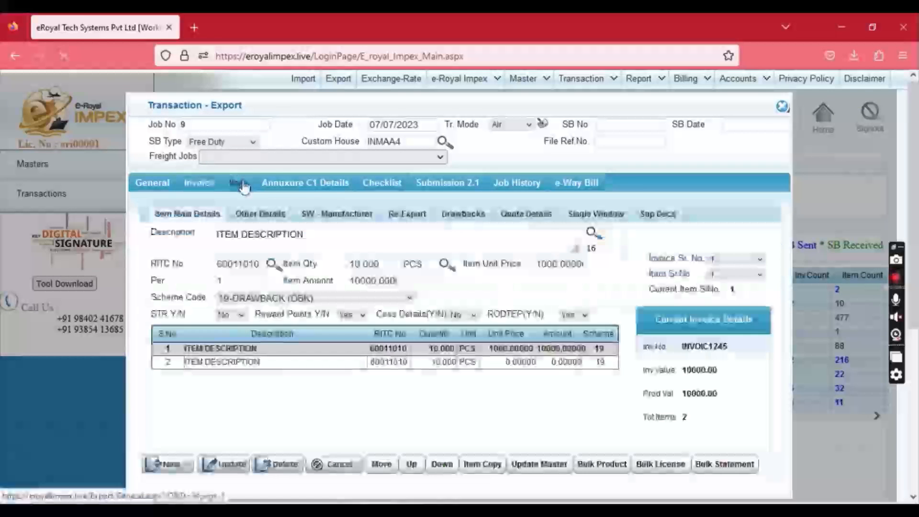
{"action": "left_click", "coordinate": [380, 184]}
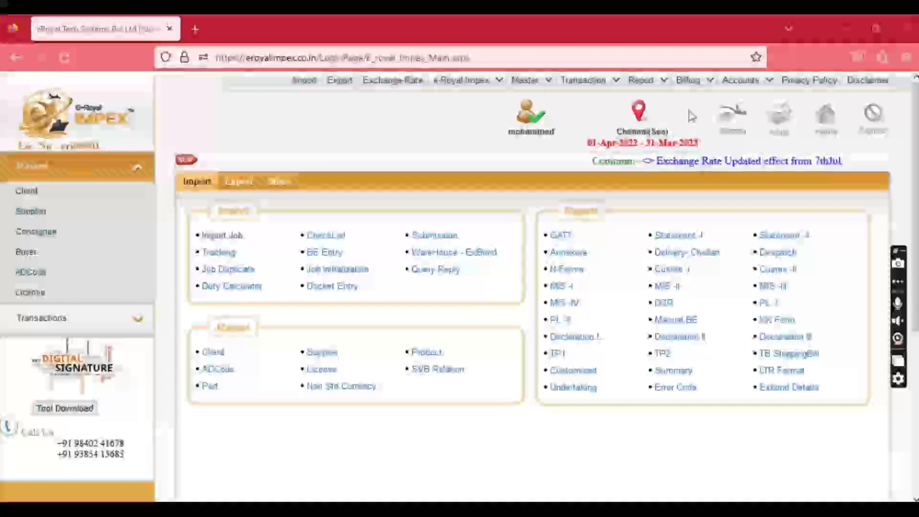
In Billing > Master > Party Master, view IMPORTER NAME's party details, then close them.
{"action": "left_click", "coordinate": [693, 85]}
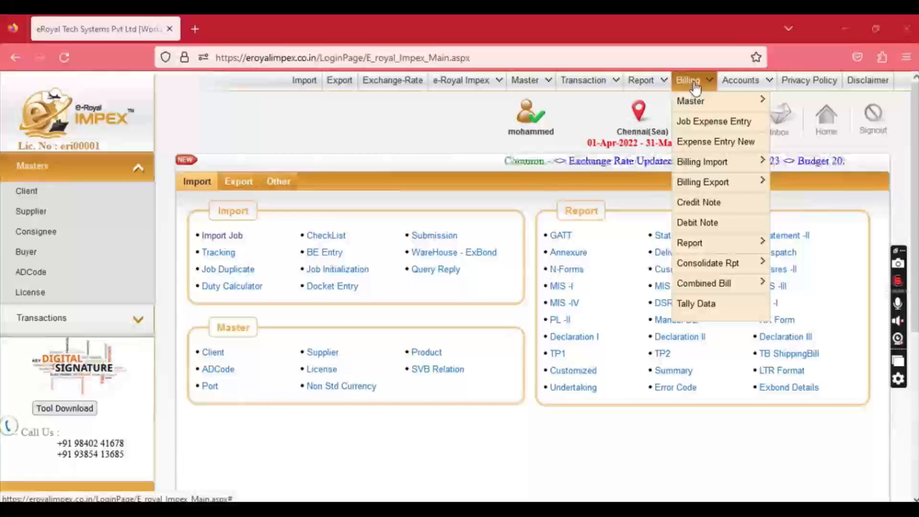
{"action": "mouse_move", "coordinate": [701, 102]}
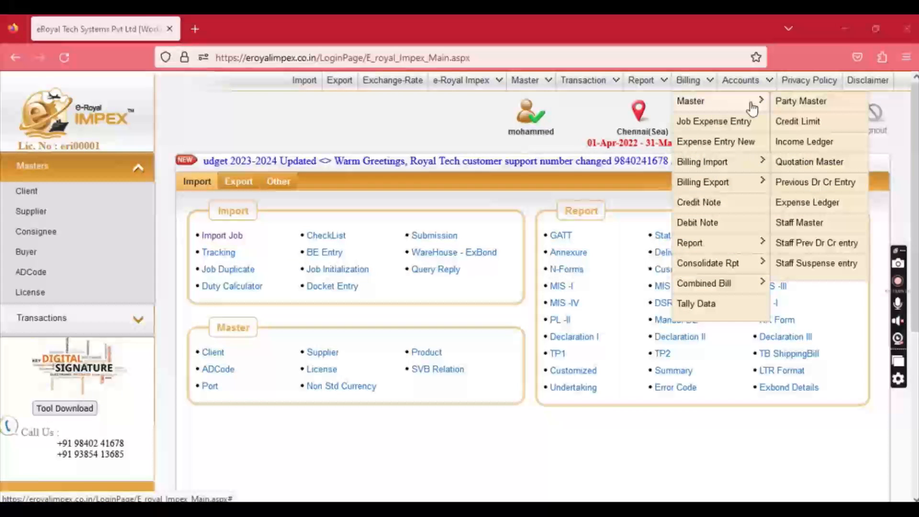
{"action": "left_click", "coordinate": [797, 103]}
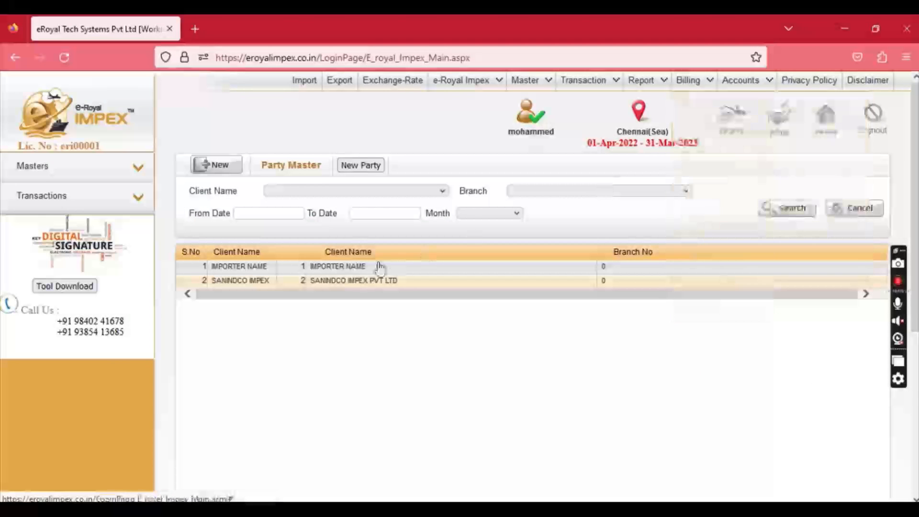
{"action": "left_click", "coordinate": [353, 266]}
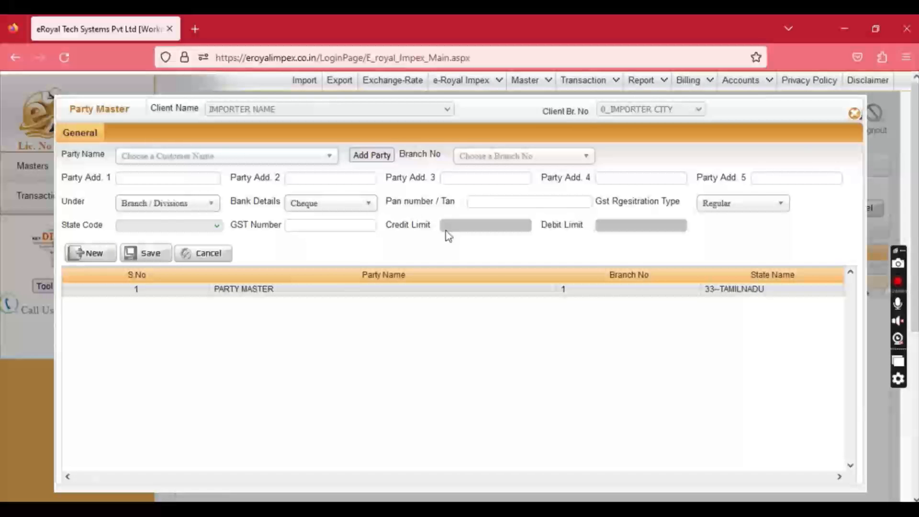
{"action": "left_click", "coordinate": [854, 114]}
{"action": "mouse_move", "coordinate": [688, 80]}
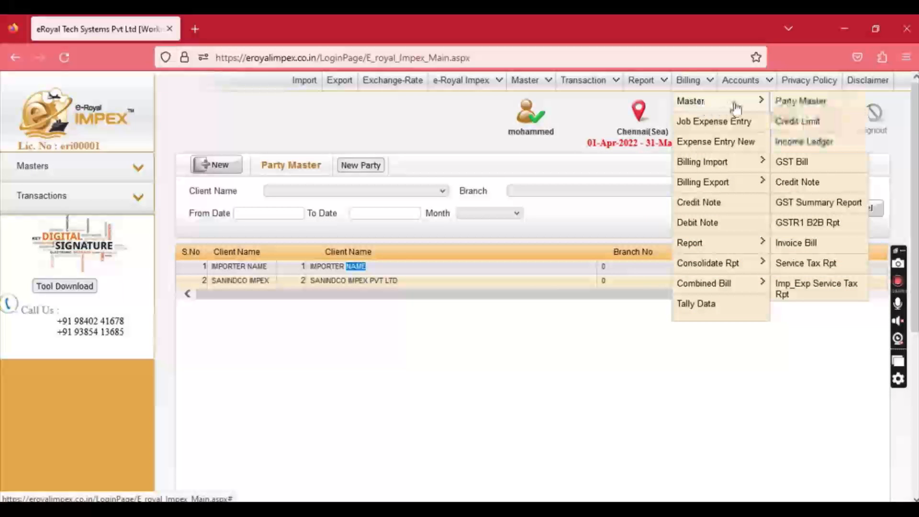
Start a new income ledger charge named 'documen charges' under the Direct Incomes group.
{"action": "left_click", "coordinate": [796, 139]}
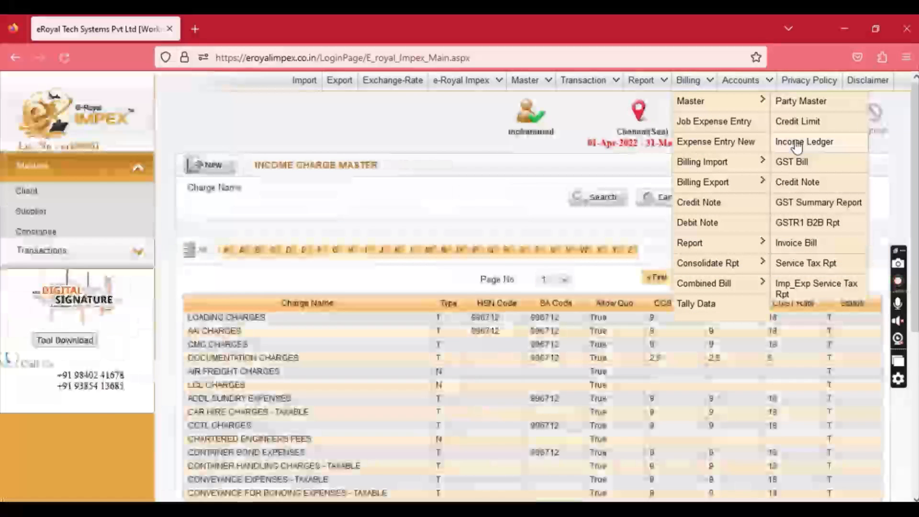
{"action": "left_click", "coordinate": [224, 166]}
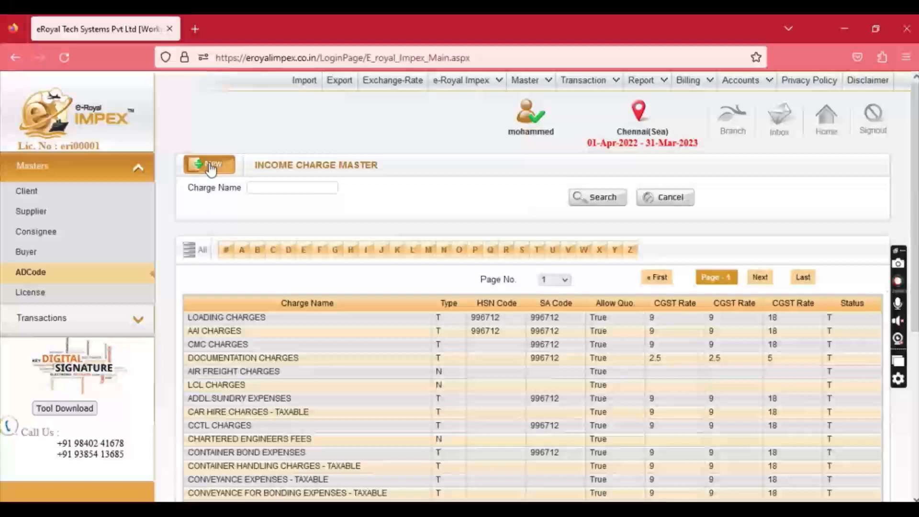
{"action": "left_click", "coordinate": [437, 138]}
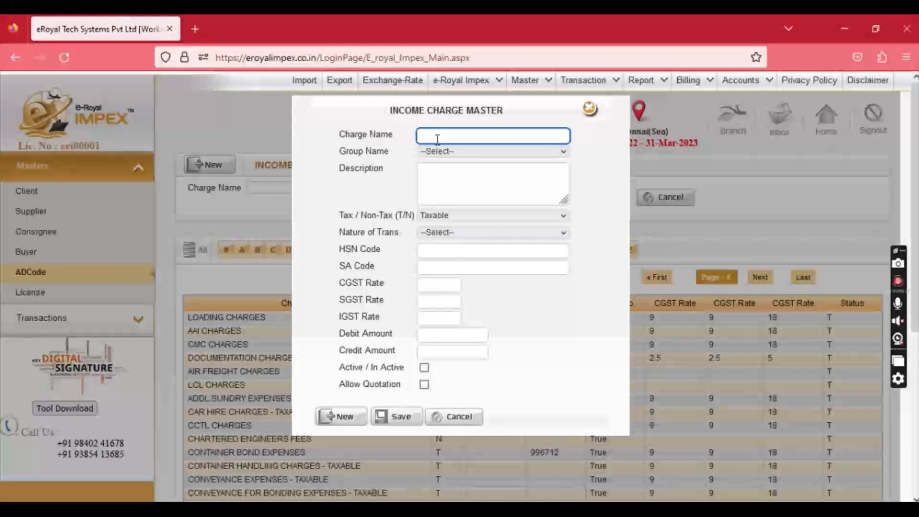
{"action": "type", "text": "documenat"}
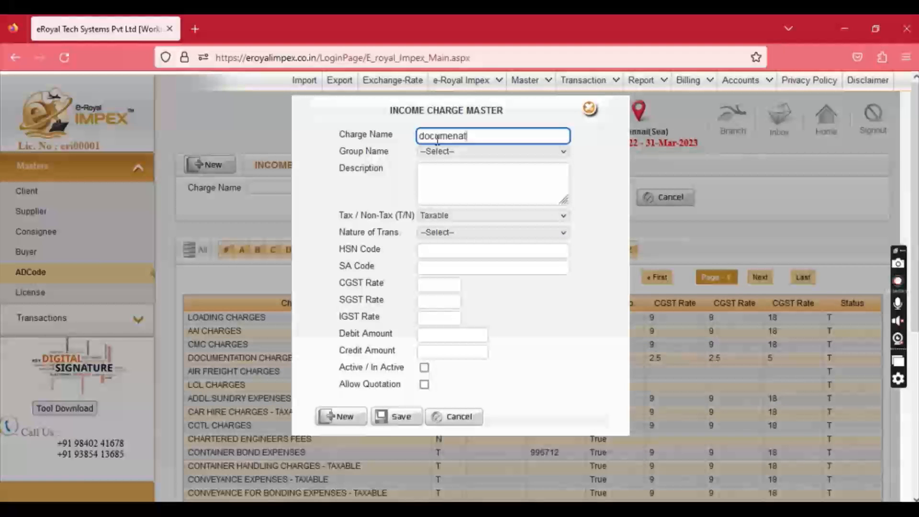
{"action": "type", "text": "charges"}
{"action": "key", "text": "Tab"}
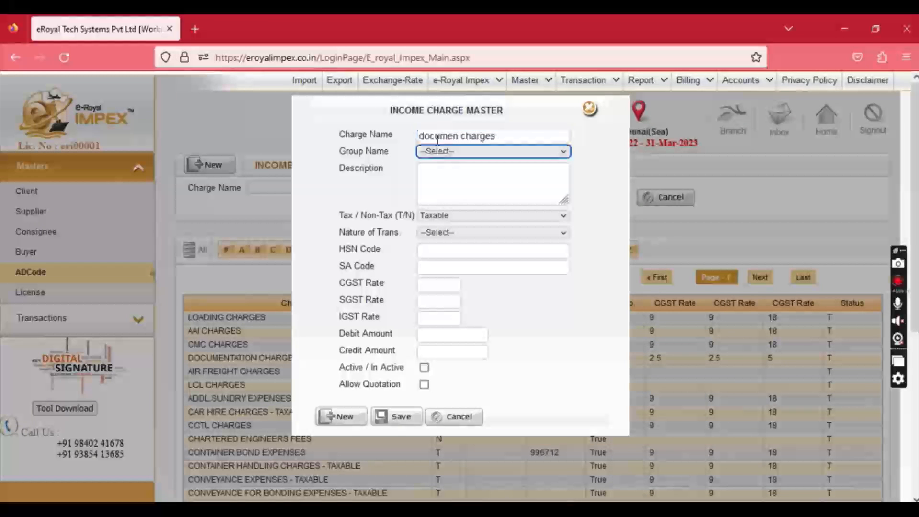
{"action": "left_click", "coordinate": [445, 152]}
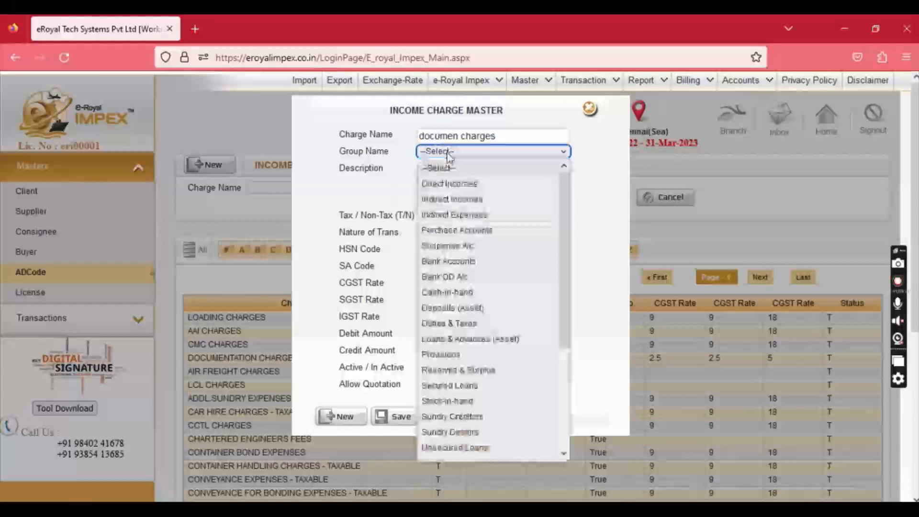
{"action": "left_click", "coordinate": [447, 183]}
Mark the charge Taxable, leave nature of transaction unset, and give HSN and SA code 996712.
{"action": "left_click", "coordinate": [438, 215]}
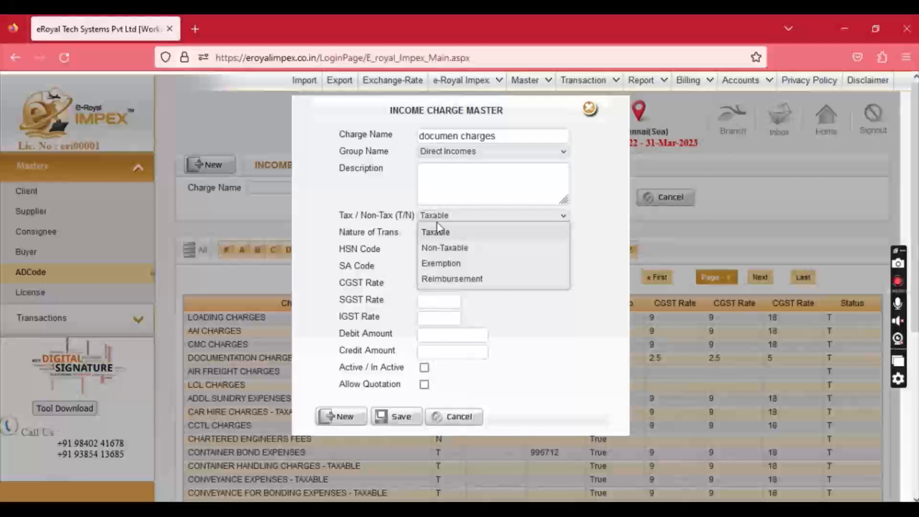
{"action": "left_click", "coordinate": [436, 231]}
{"action": "left_click", "coordinate": [440, 233]}
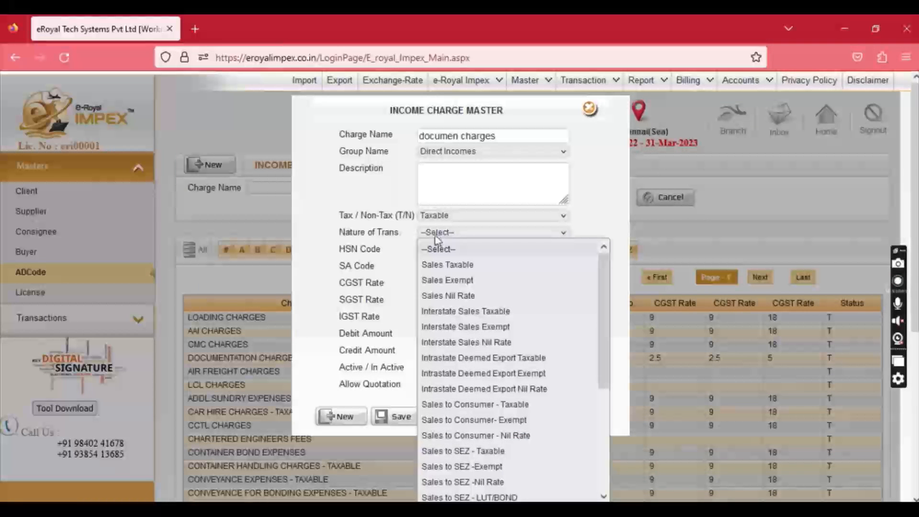
{"action": "left_click", "coordinate": [450, 250]}
{"action": "left_click", "coordinate": [452, 256]}
{"action": "type", "text": "996712"}
{"action": "key", "text": "Tab"}
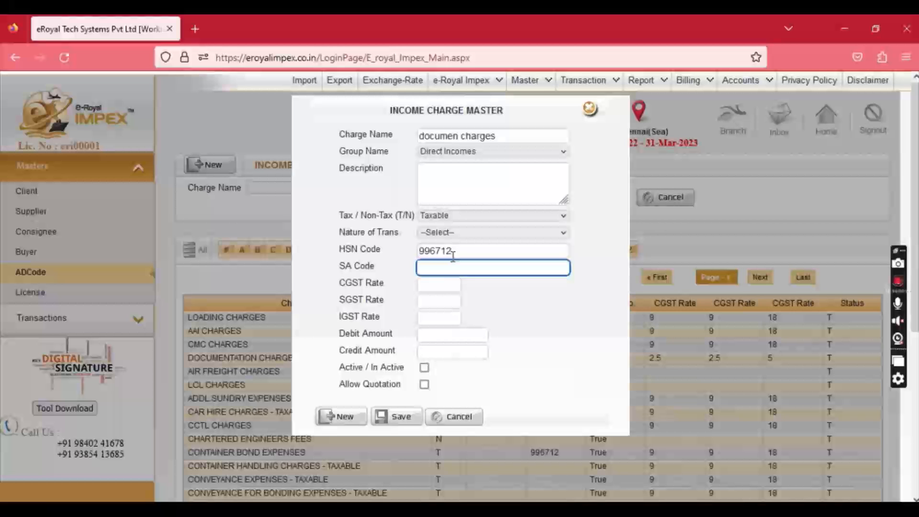
{"action": "type", "text": "996712"}
{"action": "key", "text": "Tab"}
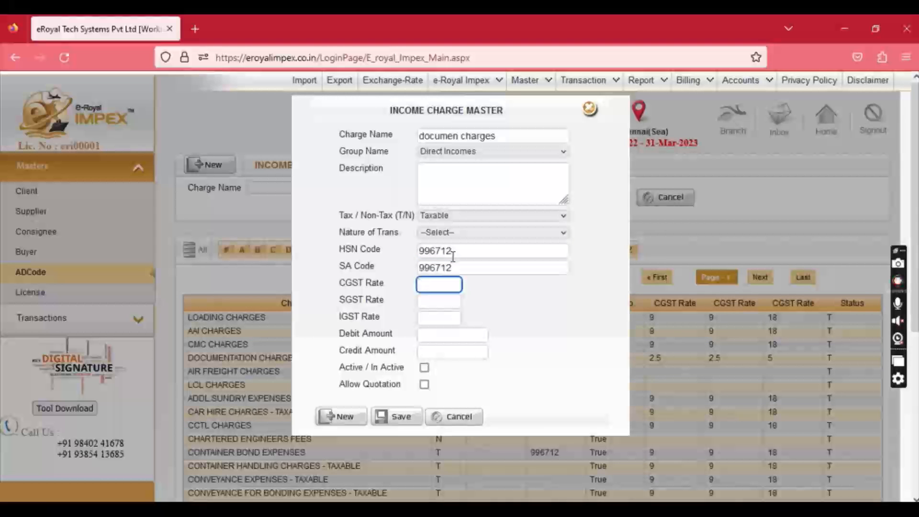
Enter GST rates 9, 9 and 18, tick Active and Allow Quotation, and save.
{"action": "type", "text": "9"}
{"action": "key", "text": "Tab"}
{"action": "type", "text": "9"}
{"action": "key", "text": "Tab"}
{"action": "type", "text": "1"}
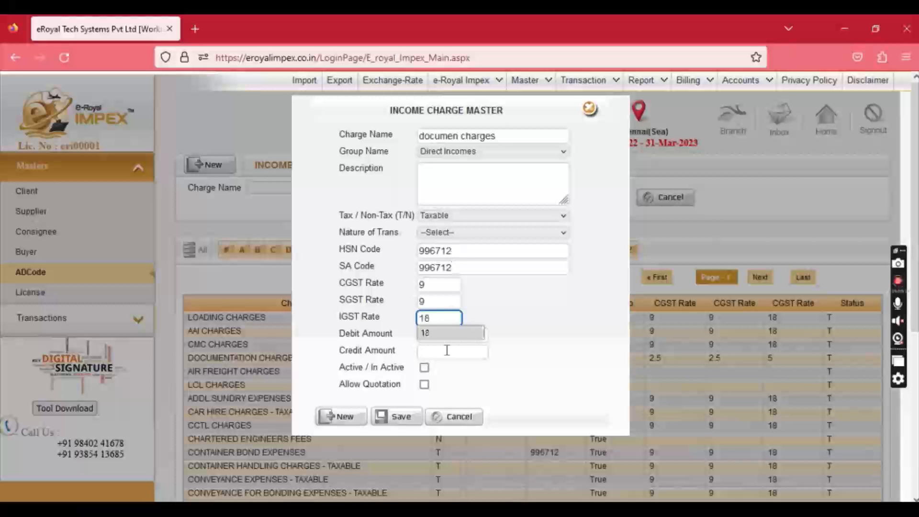
{"action": "left_click", "coordinate": [424, 368]}
{"action": "left_click", "coordinate": [424, 385]}
{"action": "left_click", "coordinate": [401, 415]}
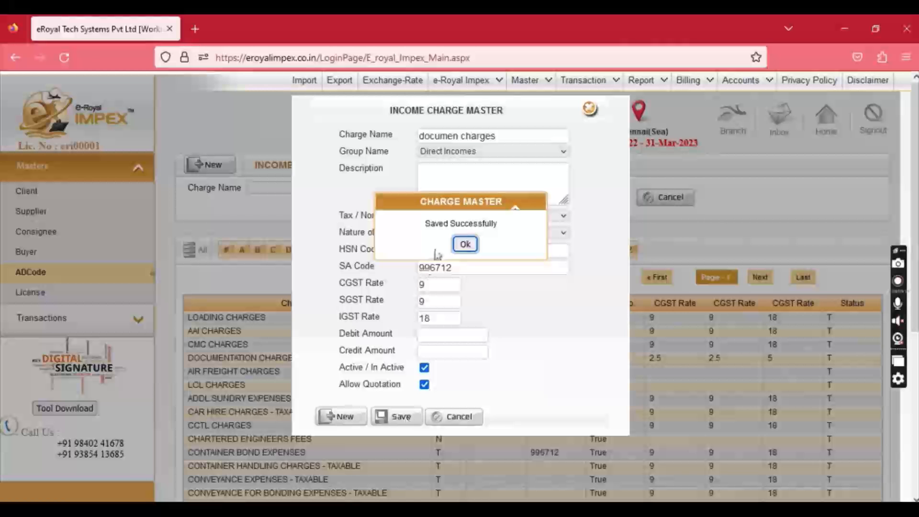
{"action": "left_click", "coordinate": [465, 245]}
Close the income charge form and go to the Quotation Master list.
{"action": "left_click", "coordinate": [589, 109]}
{"action": "mouse_move", "coordinate": [698, 89]}
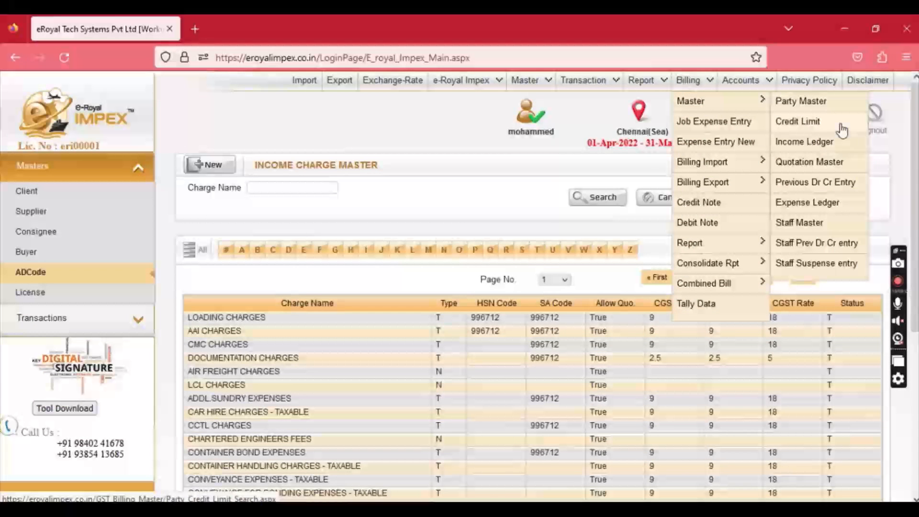
{"action": "left_click", "coordinate": [829, 163]}
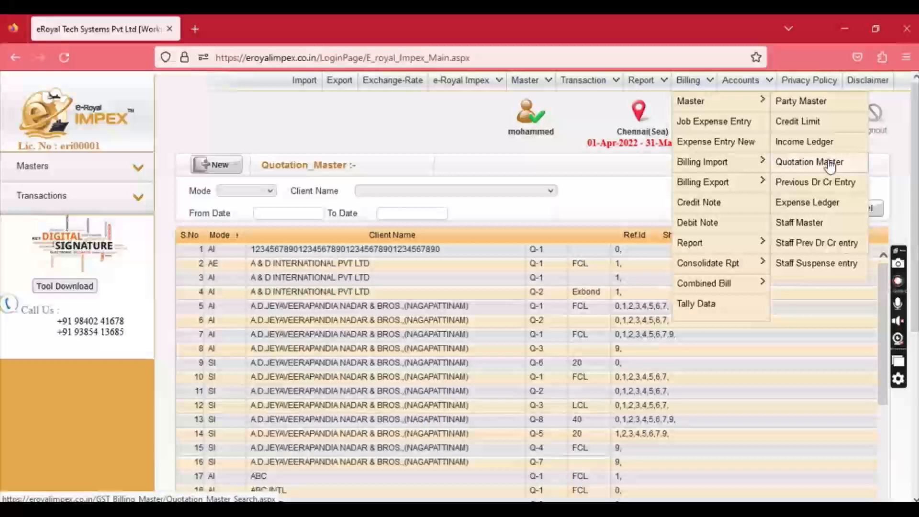
Start a new quotation for customer IMPORTER NAME with shipment type Sea and 20 Feet.
{"action": "left_click", "coordinate": [224, 166]}
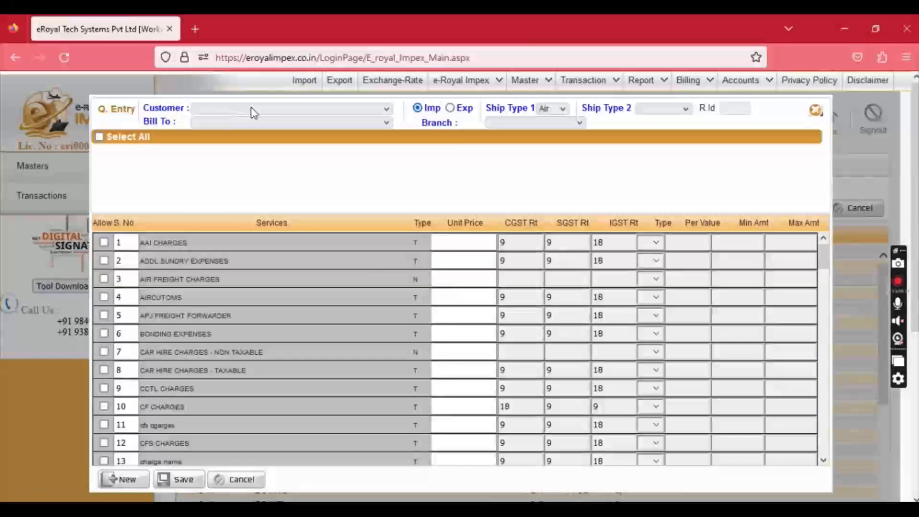
{"action": "left_click", "coordinate": [254, 113]}
{"action": "type", "text": "im"}
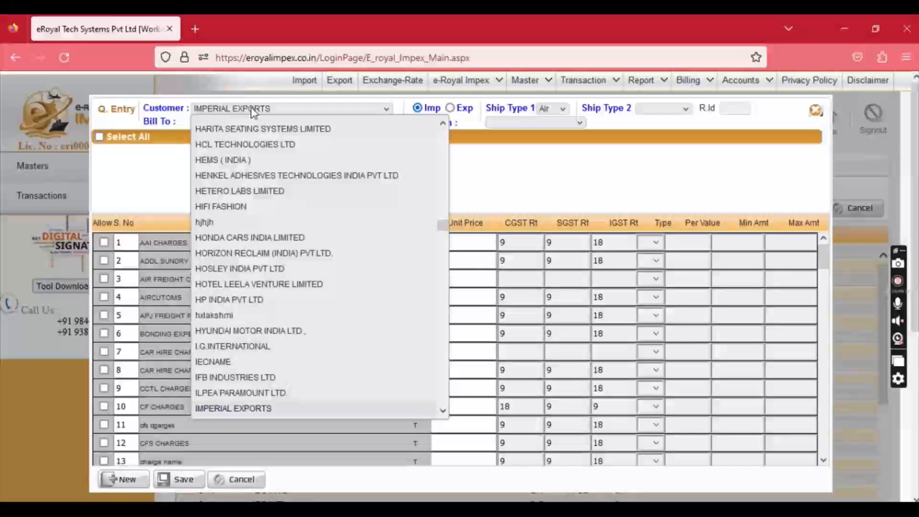
{"action": "type", "text": "po"}
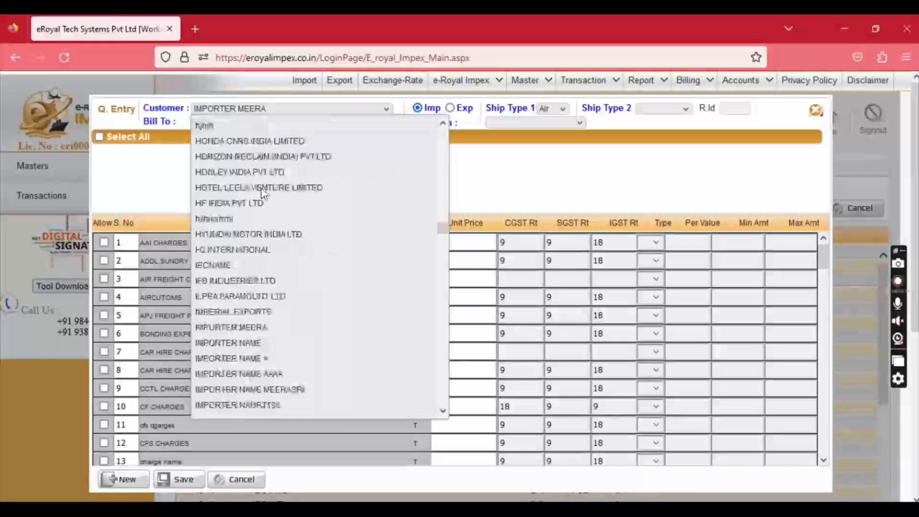
{"action": "left_click", "coordinate": [242, 348]}
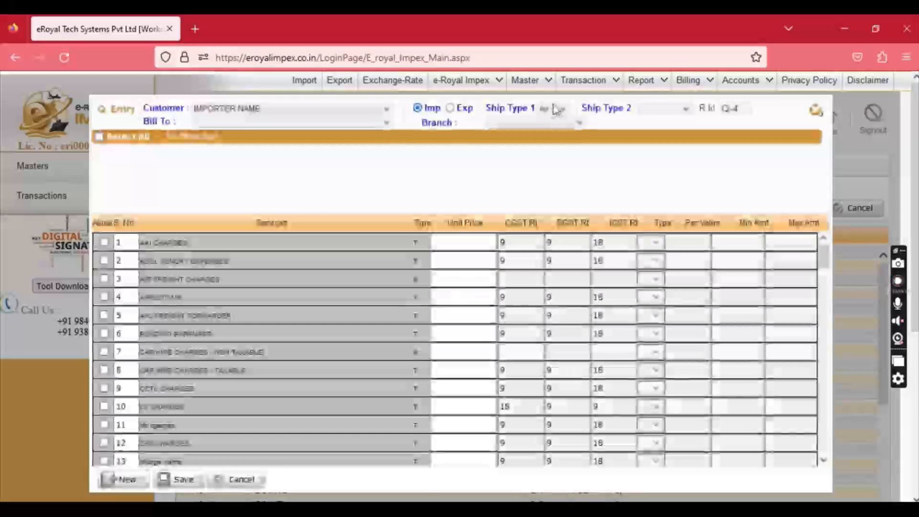
{"action": "left_click", "coordinate": [553, 109]}
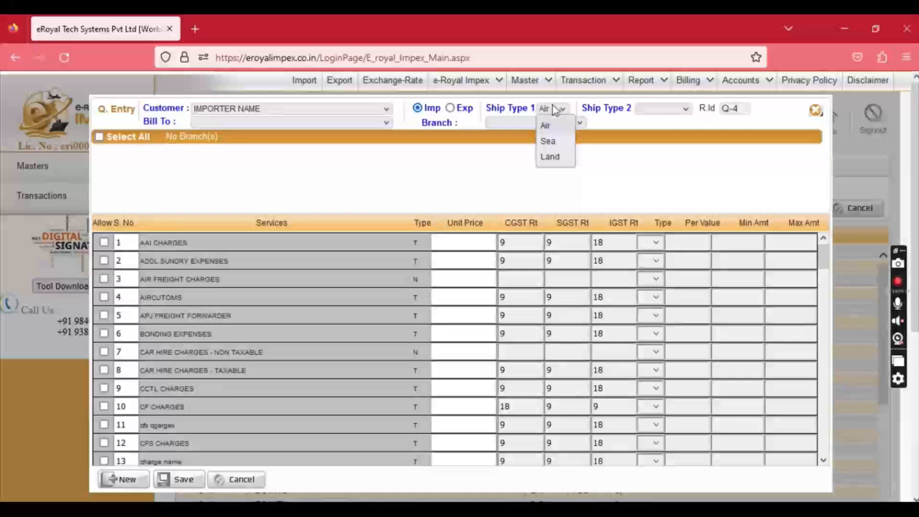
{"action": "left_click", "coordinate": [547, 142]}
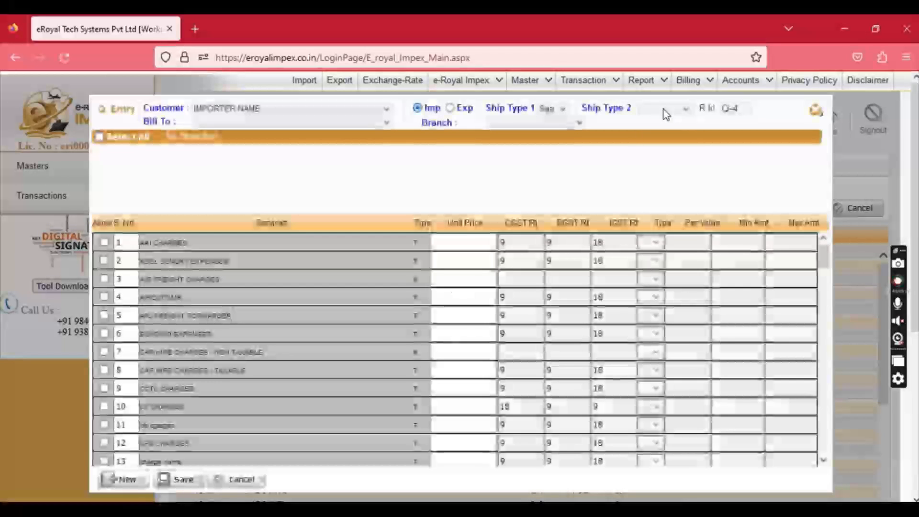
{"action": "left_click", "coordinate": [665, 113]}
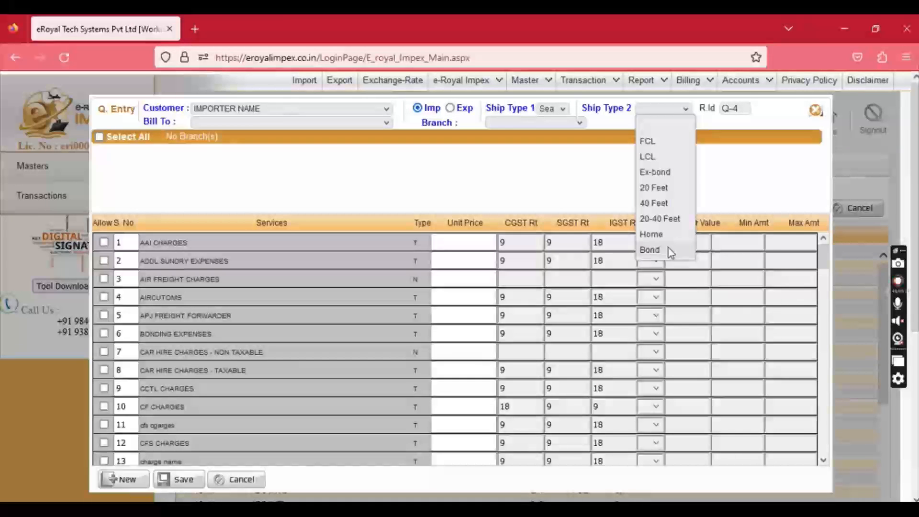
{"action": "left_click", "coordinate": [670, 188]}
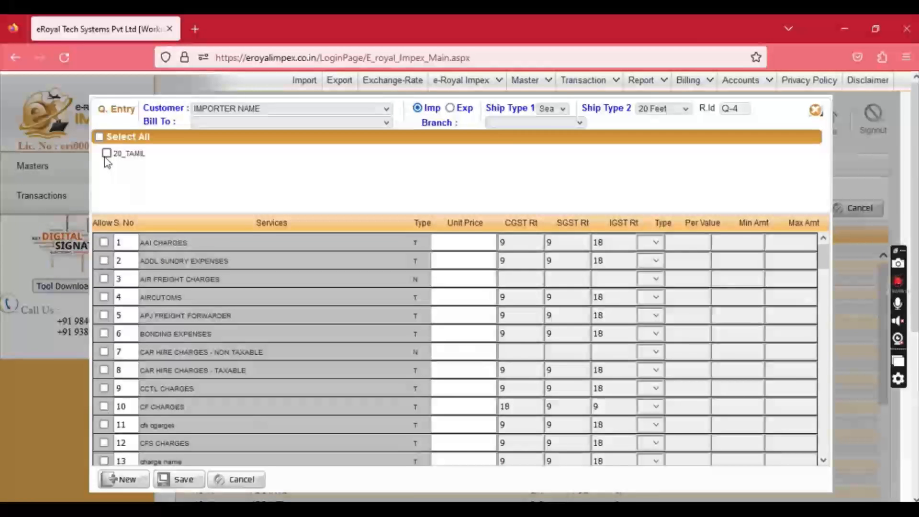
Include branch 20_TAMIL and the services, with unit prices 1000, 2000, 4000 and 5000.
{"action": "left_click", "coordinate": [106, 153]}
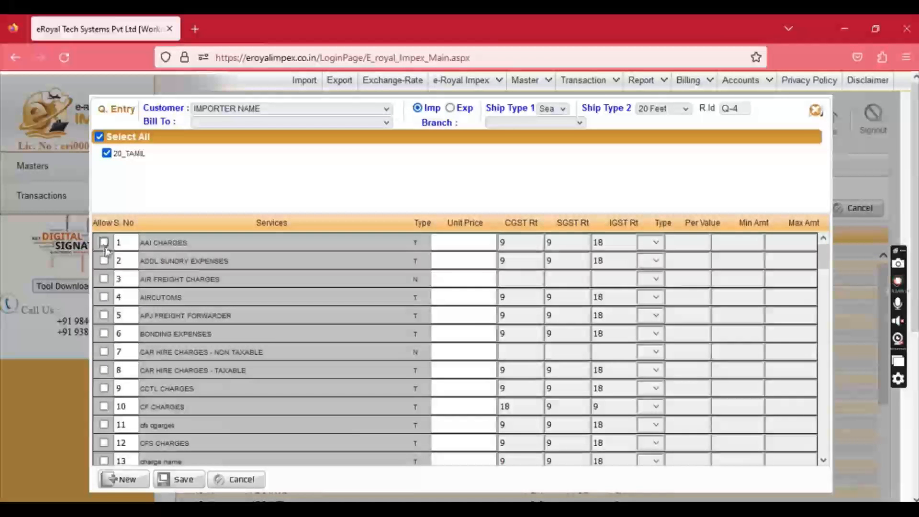
{"action": "left_click", "coordinate": [105, 261]}
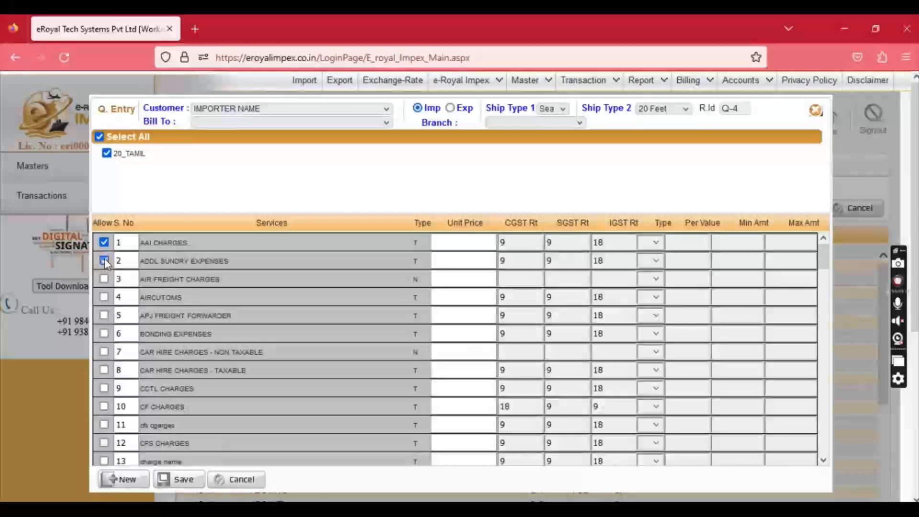
{"action": "left_click", "coordinate": [105, 315]}
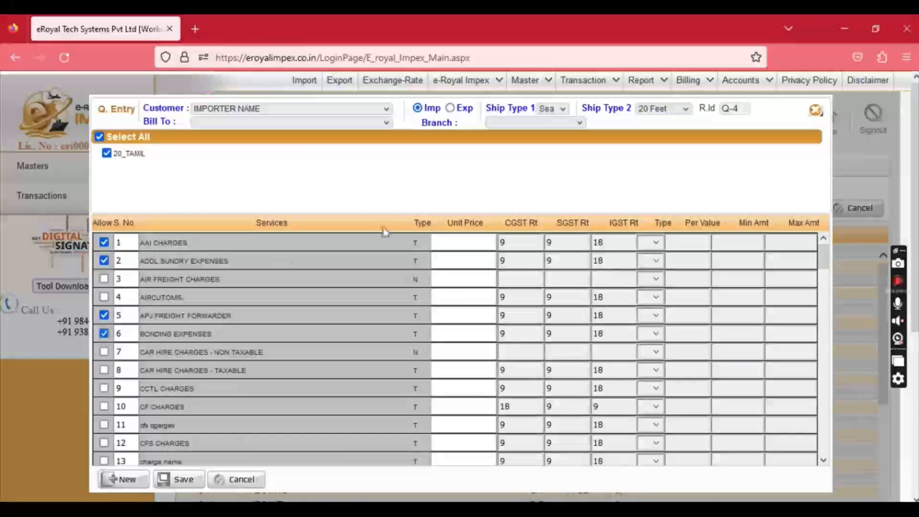
{"action": "left_click", "coordinate": [438, 242]}
{"action": "type", "text": "1000"}
{"action": "left_click", "coordinate": [436, 261]}
{"action": "type", "text": "20"}
{"action": "left_click", "coordinate": [449, 312]}
{"action": "left_click", "coordinate": [443, 339]}
{"action": "type", "text": "5000"}
Save quotation Q-4 and close the quotation entry form.
{"action": "left_click", "coordinate": [198, 479]}
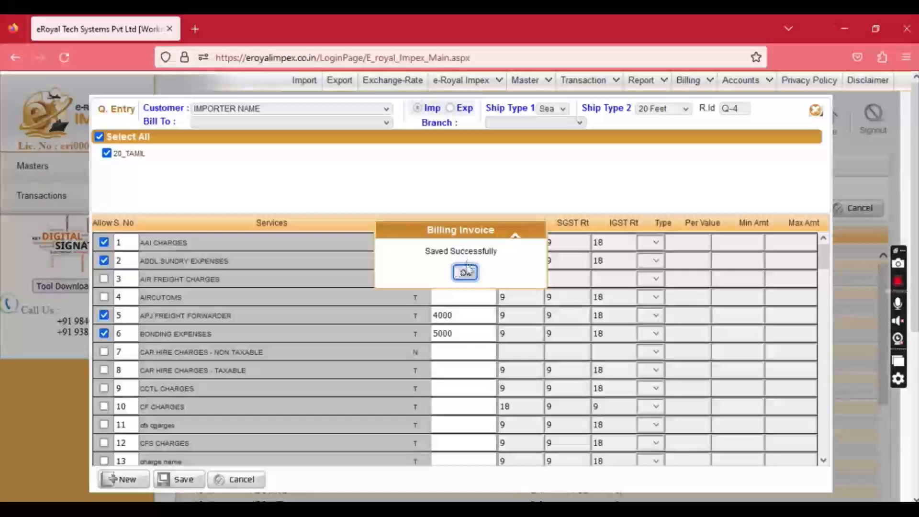
{"action": "left_click", "coordinate": [465, 271]}
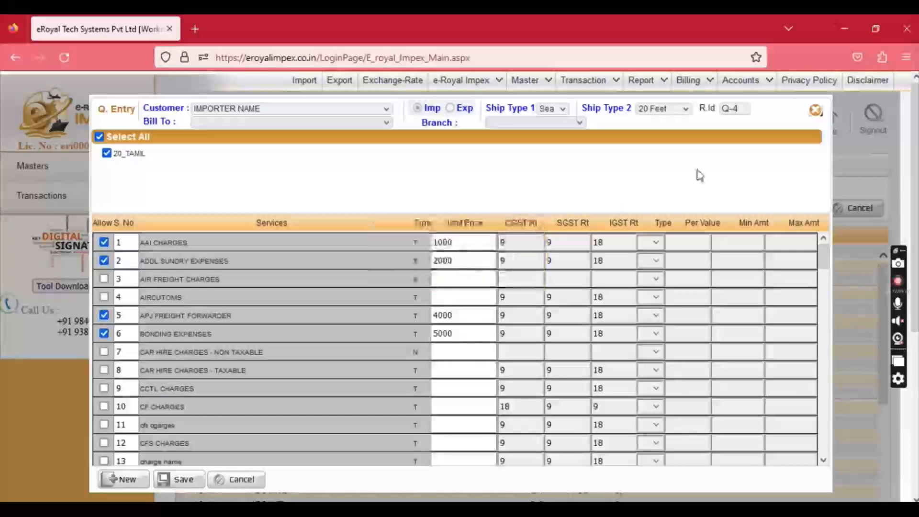
{"action": "left_click", "coordinate": [814, 110]}
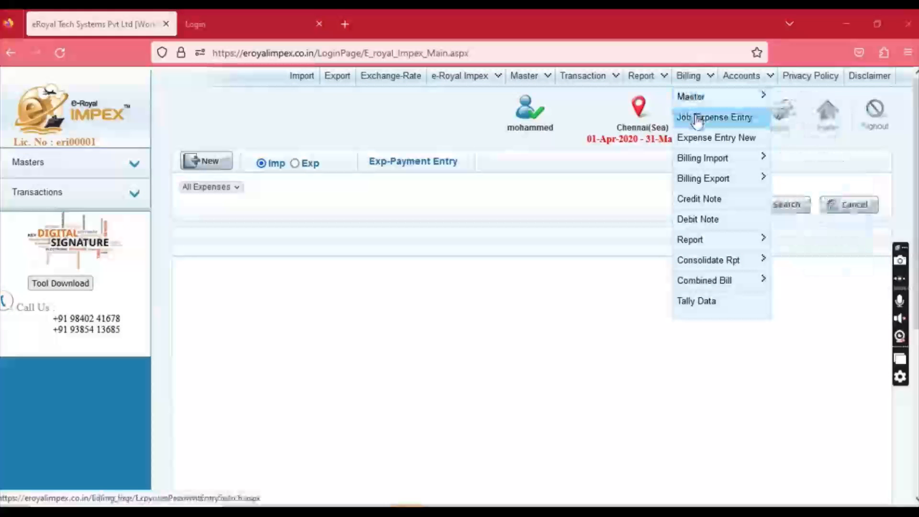
Start a new expense entry for branch CusHouse Chennai, looked up by Job No 2394.
{"action": "left_click", "coordinate": [697, 120]}
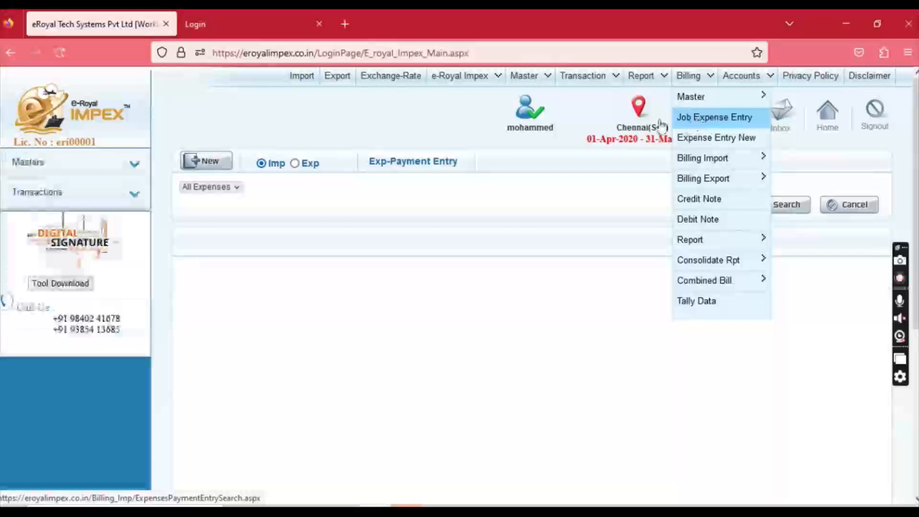
{"action": "left_click", "coordinate": [219, 164]}
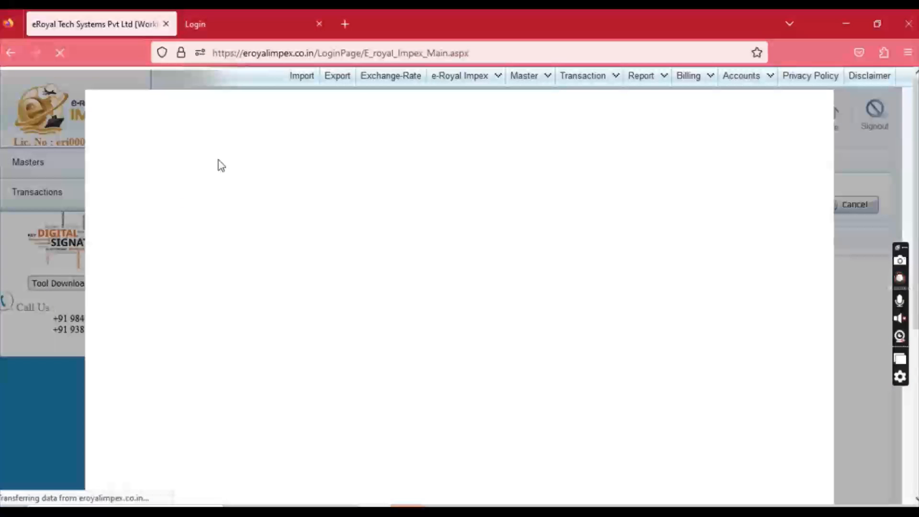
{"action": "left_click", "coordinate": [188, 135]}
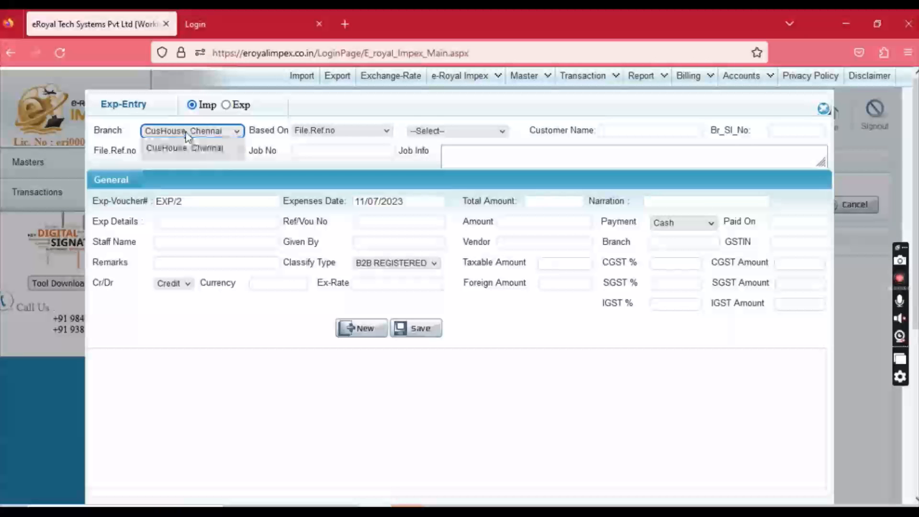
{"action": "left_click", "coordinate": [323, 134]}
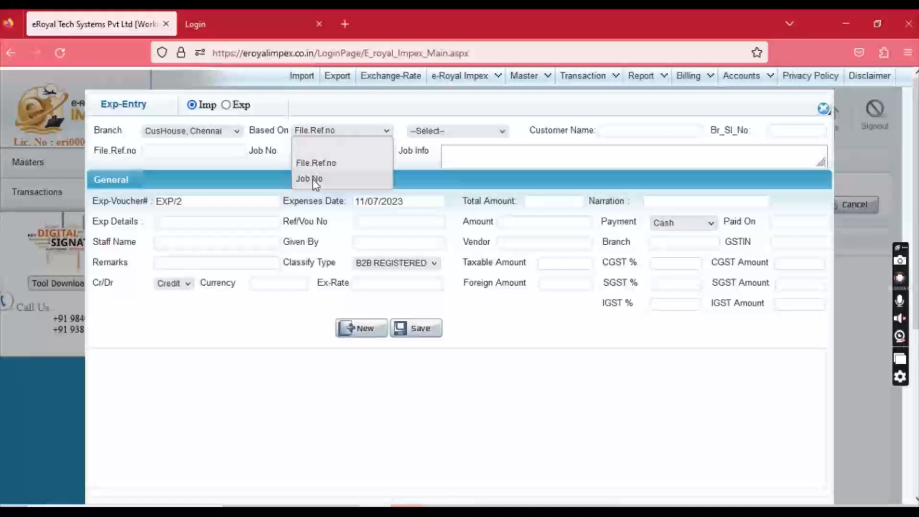
{"action": "left_click", "coordinate": [449, 135]}
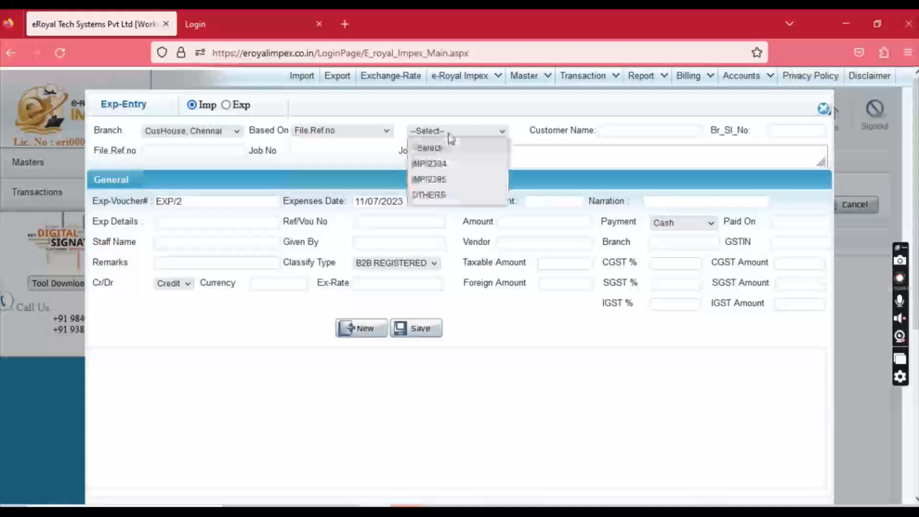
{"action": "left_click", "coordinate": [371, 131]}
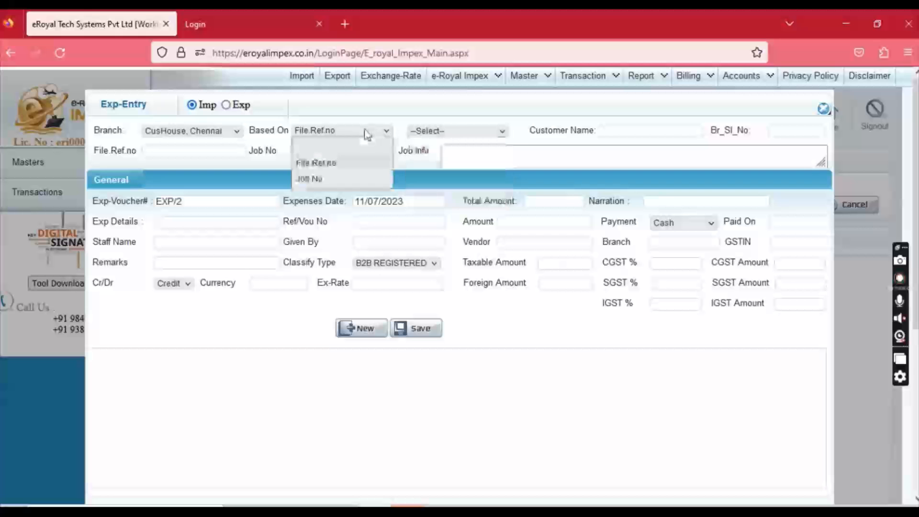
{"action": "left_click", "coordinate": [354, 178]}
{"action": "left_click", "coordinate": [441, 136]}
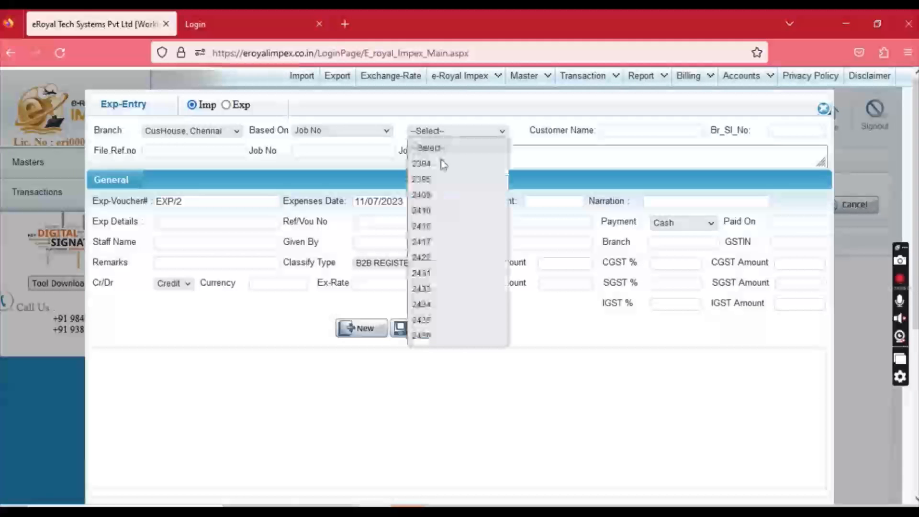
{"action": "left_click", "coordinate": [443, 163]}
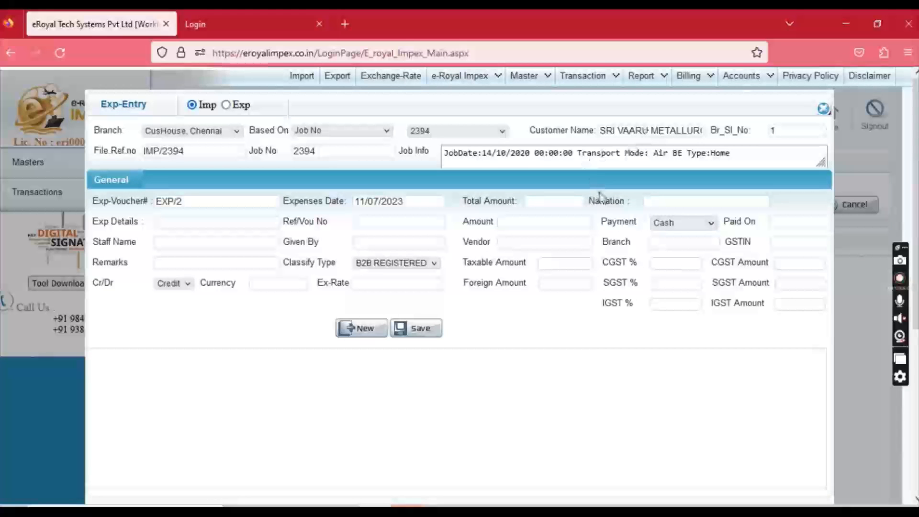
Enter expense details CFS EXPENSES, reference 100022 and amount 1180.
{"action": "left_click", "coordinate": [194, 222]}
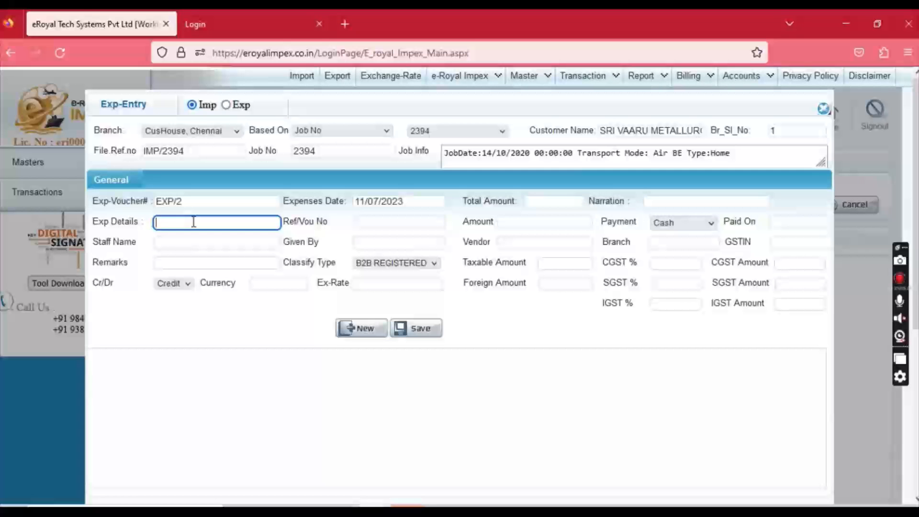
{"action": "type", "text": "CFS EXPENSES"}
{"action": "key", "text": "Tab"}
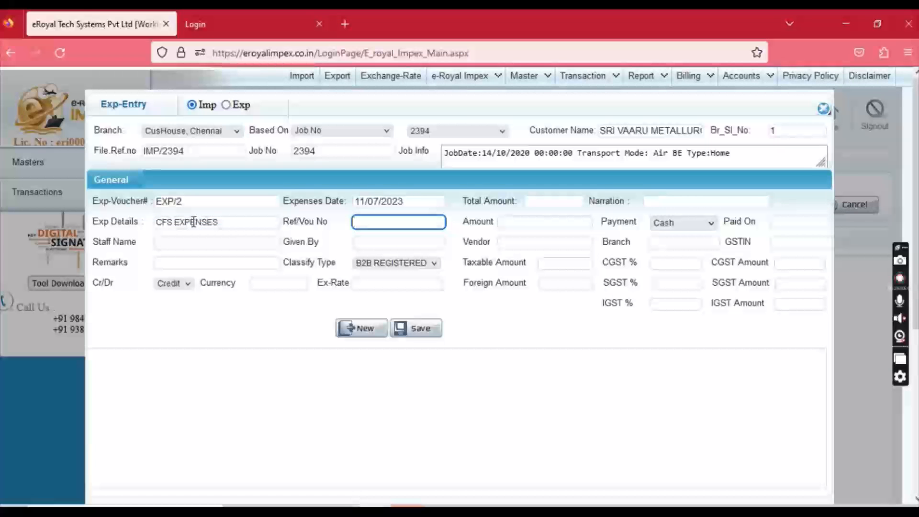
{"action": "type", "text": "100022"}
{"action": "key", "text": "Tab"}
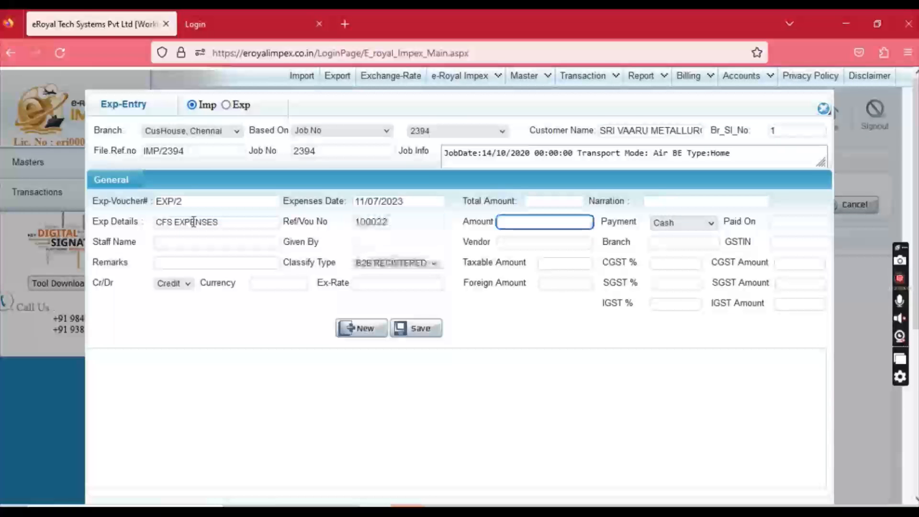
{"action": "type", "text": "1180"}
{"action": "key", "text": "Tab"}
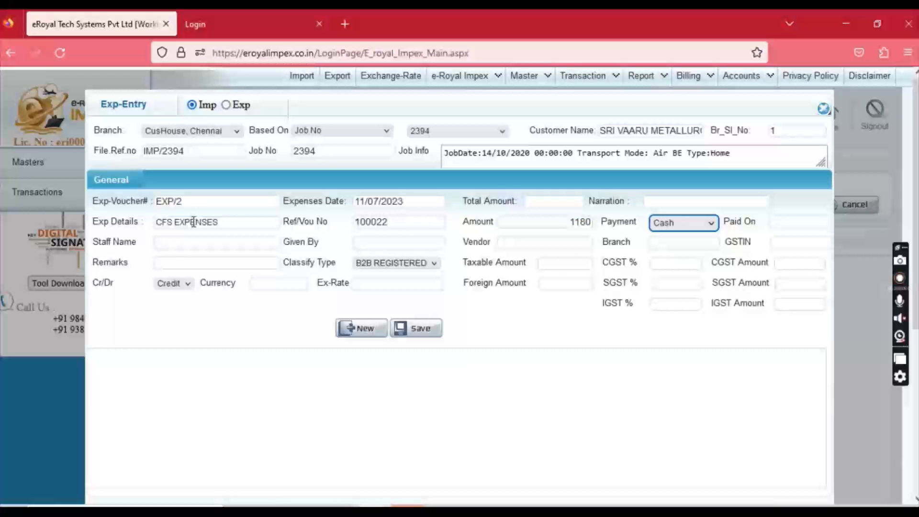
{"action": "left_click", "coordinate": [682, 225]}
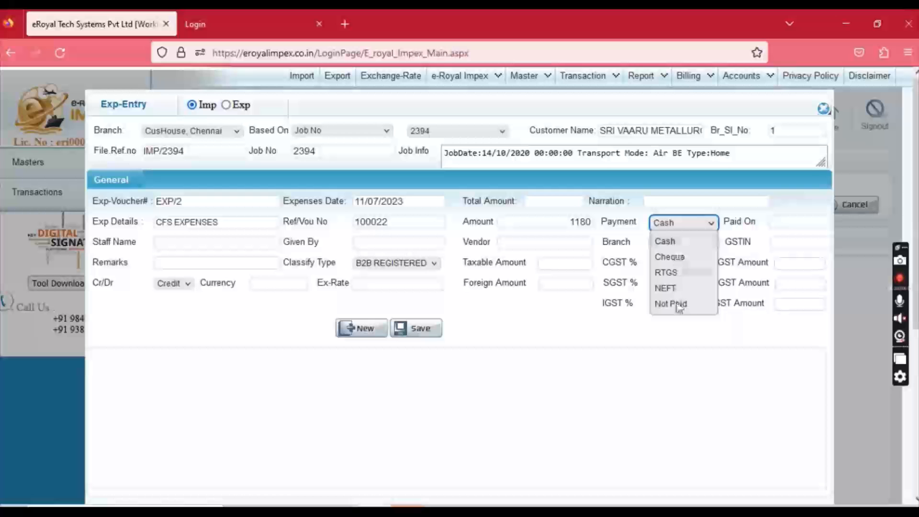
Set payment Cash, paid on 10/07/2023, and fill in staff name, given by and vendor.
{"action": "left_click", "coordinate": [670, 241]}
{"action": "left_click", "coordinate": [773, 221]}
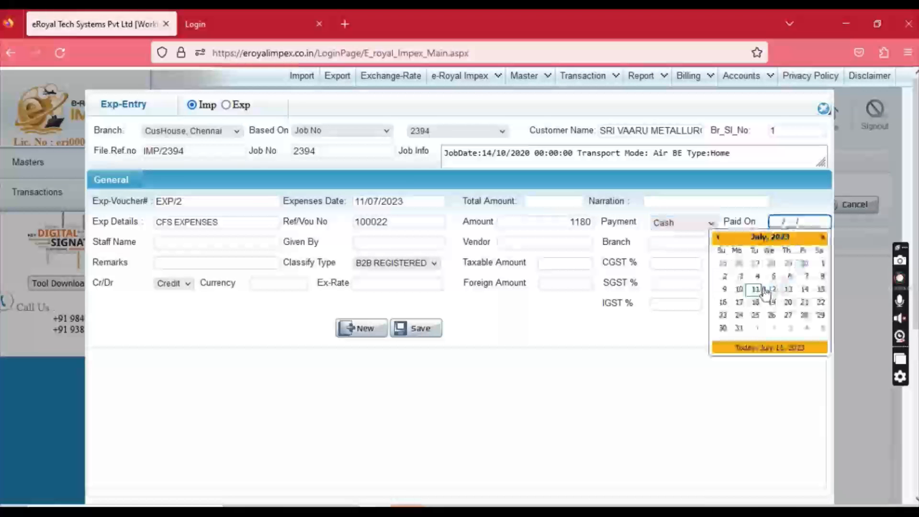
{"action": "left_click", "coordinate": [742, 289]}
{"action": "left_click", "coordinate": [219, 245]}
{"action": "key", "text": "Down"}
{"action": "key", "text": "Down"}
{"action": "key", "text": "Tab"}
{"action": "key", "text": "Down"}
{"action": "key", "text": "Down"}
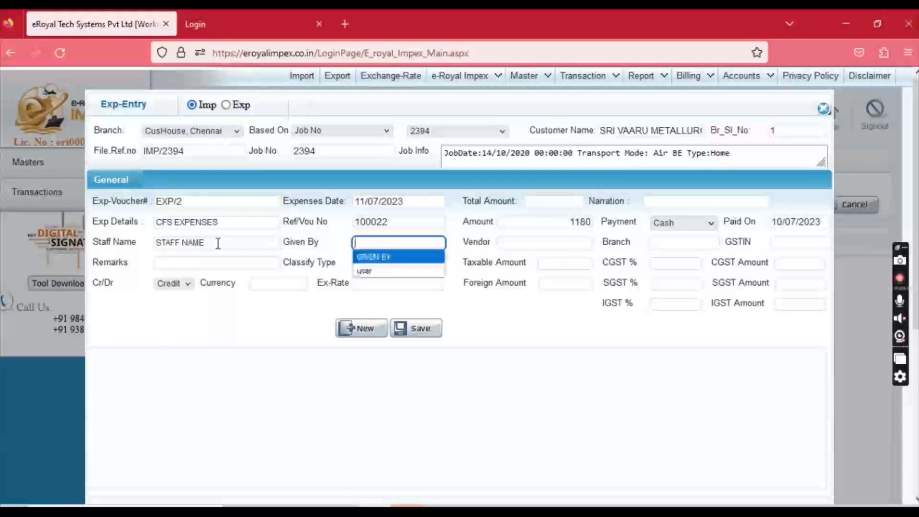
{"action": "key", "text": "Down"}
{"action": "key", "text": "Tab"}
{"action": "key", "text": "Down"}
{"action": "key", "text": "Down"}
{"action": "key", "text": "Down"}
{"action": "key", "text": "Tab"}
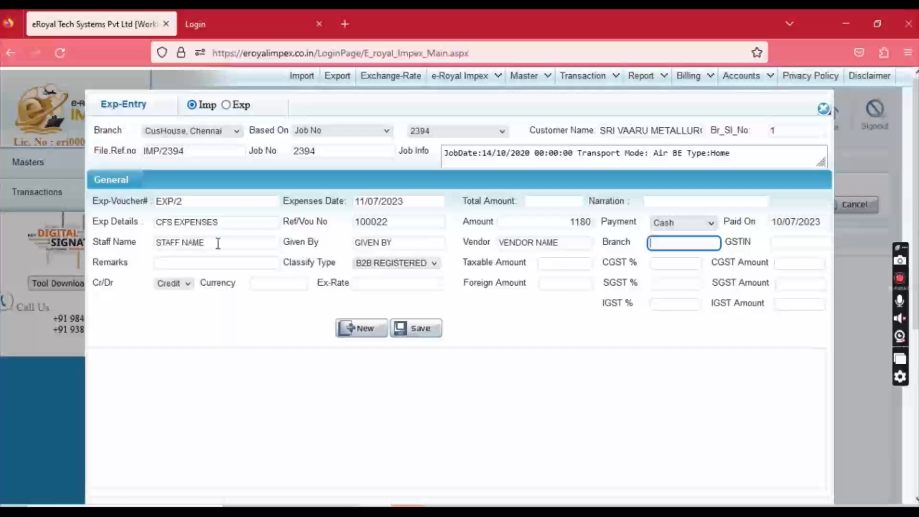
Keep classification B2B REGISTERED, with taxable amount 1000 and 9% CGST and SGST.
{"action": "left_click_drag", "start_coordinate": [284, 263], "coordinate": [299, 264]}
{"action": "left_click", "coordinate": [379, 265]}
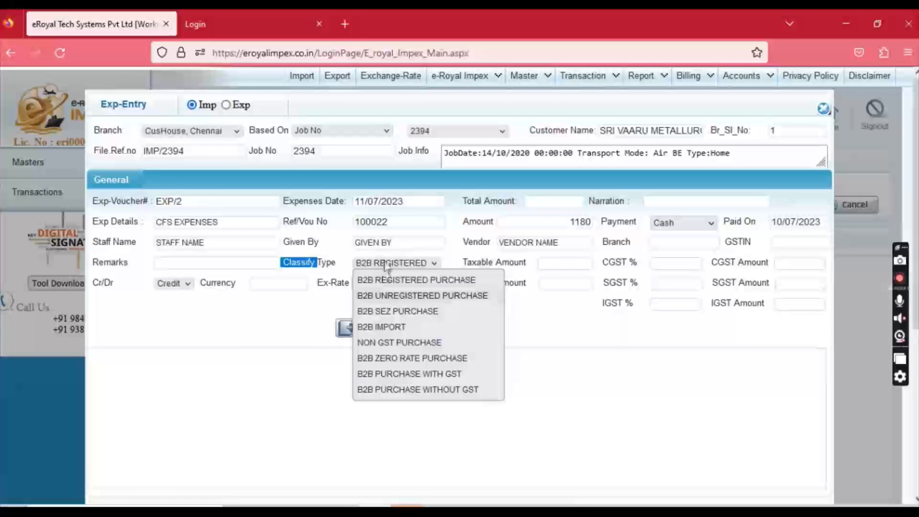
{"action": "left_click", "coordinate": [387, 264]}
{"action": "left_click", "coordinate": [565, 263]}
{"action": "type", "text": "1"}
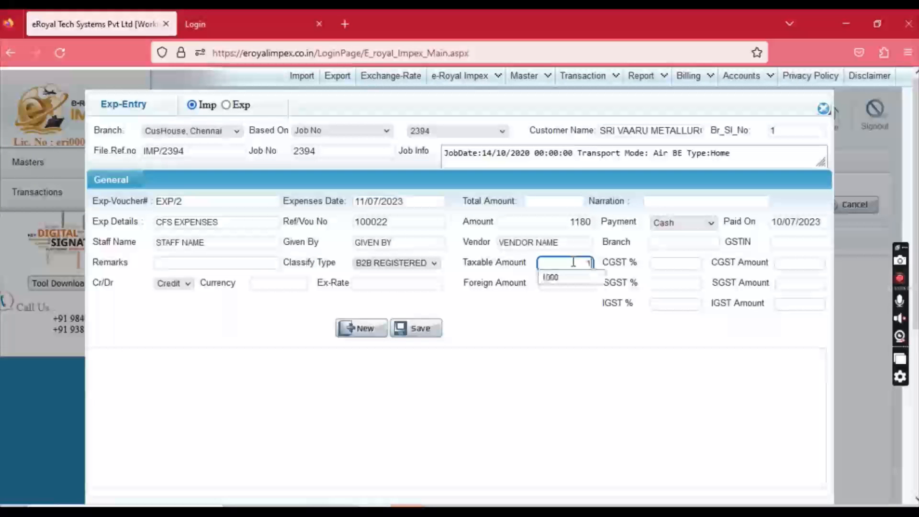
{"action": "type", "text": "00"}
{"action": "key", "text": "Tab"}
{"action": "type", "text": "9"}
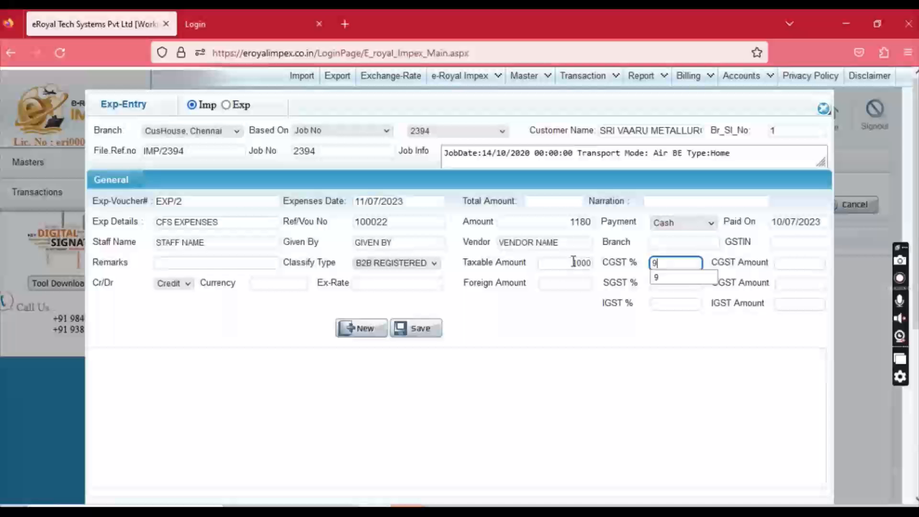
{"action": "key", "text": "Tab"}
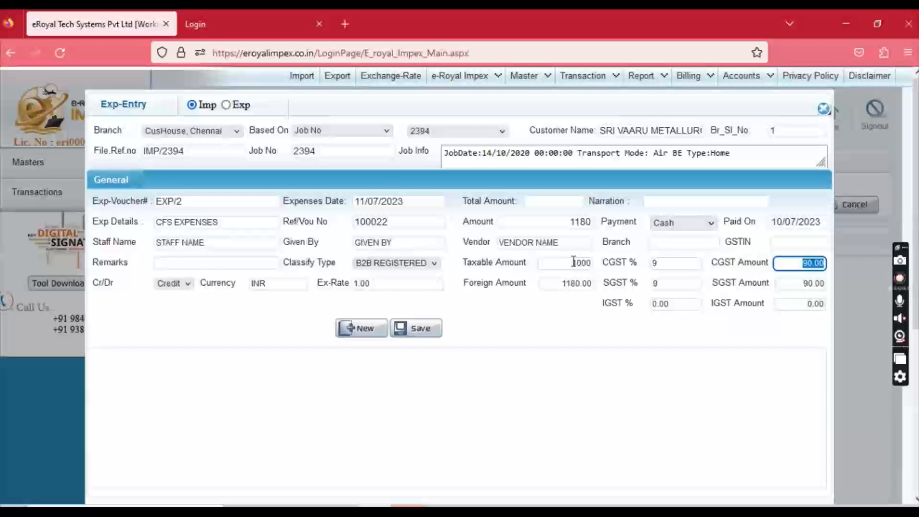
Save expense EXP/2, close the form, and refresh the expense payment list.
{"action": "left_click", "coordinate": [422, 339]}
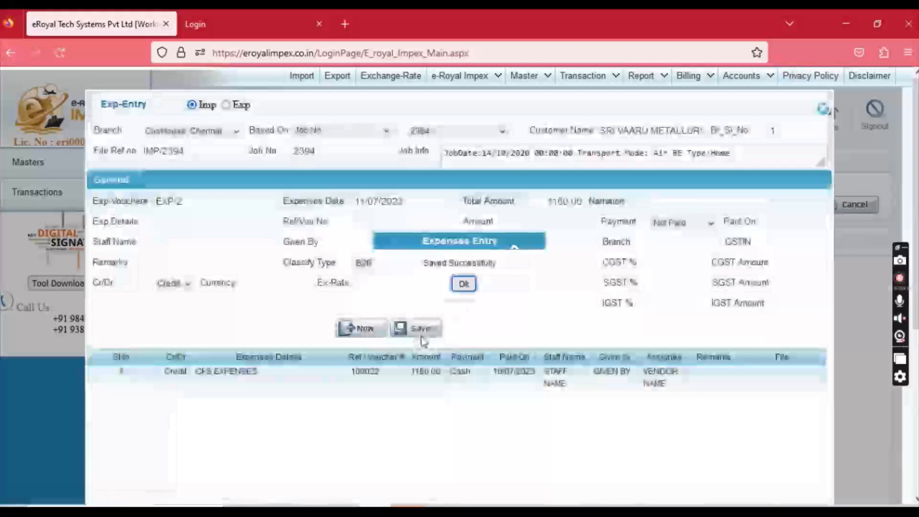
{"action": "left_click", "coordinate": [463, 284]}
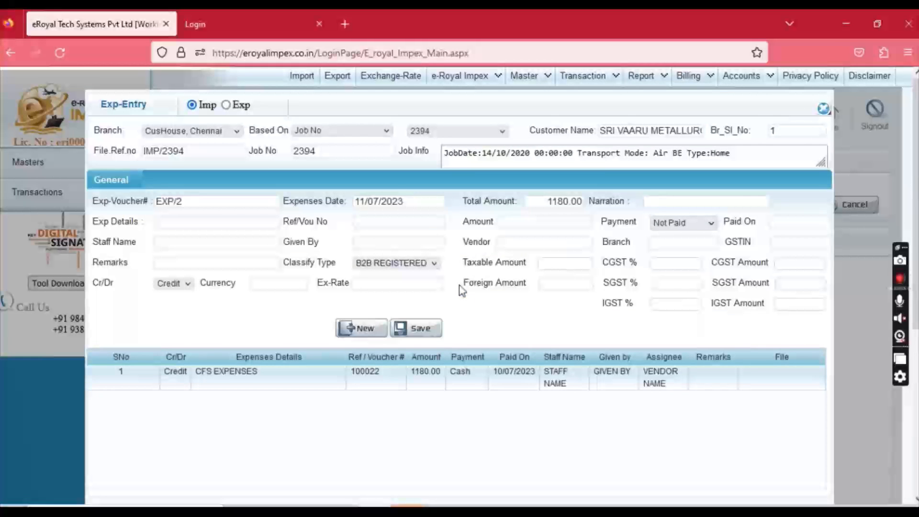
{"action": "left_click", "coordinate": [821, 111]}
{"action": "left_click", "coordinate": [780, 206]}
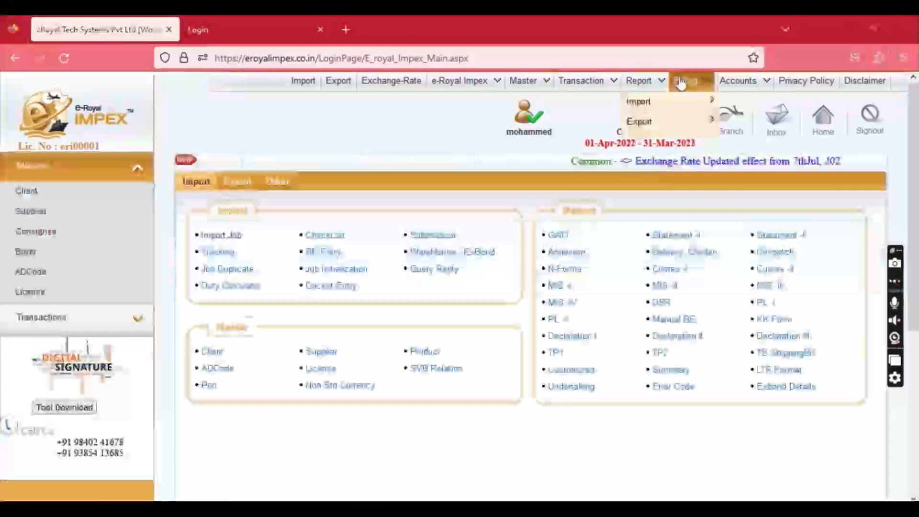
Open Billing Import > GST Bill and scroll through the 104 jobs yet to bill.
{"action": "mouse_move", "coordinate": [688, 75]}
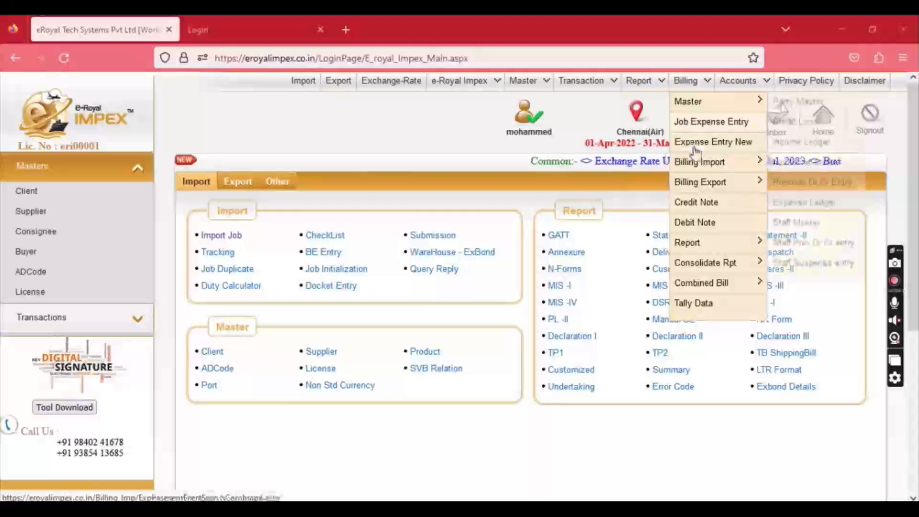
{"action": "mouse_move", "coordinate": [697, 161]}
{"action": "left_click", "coordinate": [783, 163]}
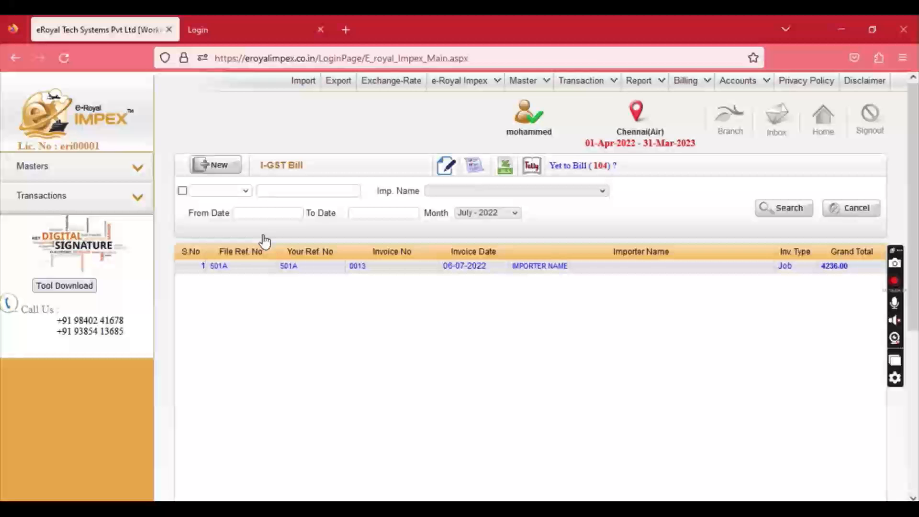
{"action": "left_click", "coordinate": [573, 168]}
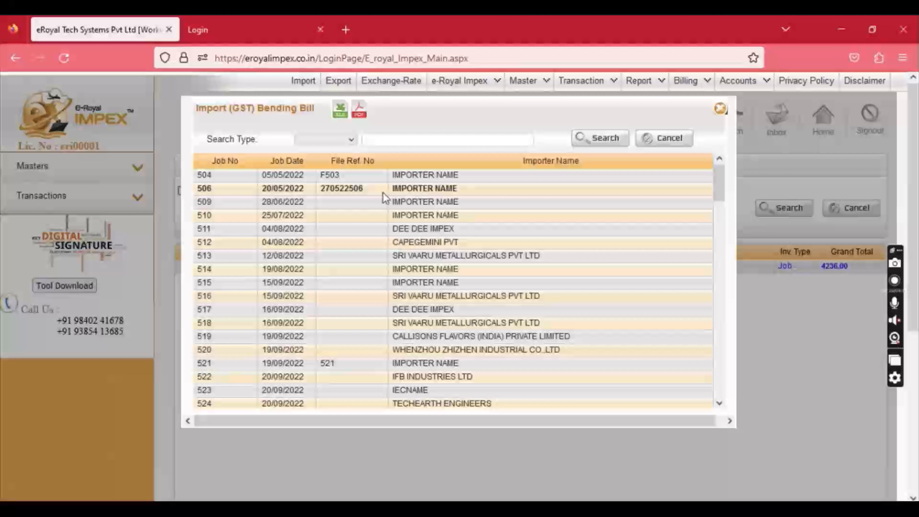
{"action": "scroll", "coordinate": [273, 262], "scroll_direction": "down", "scroll_amount": 5}
{"action": "scroll", "coordinate": [275, 262], "scroll_direction": "down", "scroll_amount": 15}
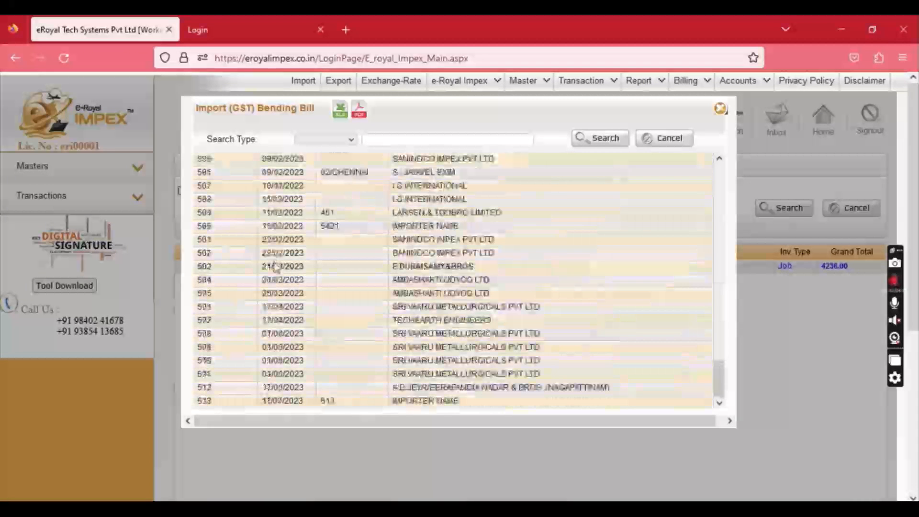
{"action": "left_click", "coordinate": [720, 108]}
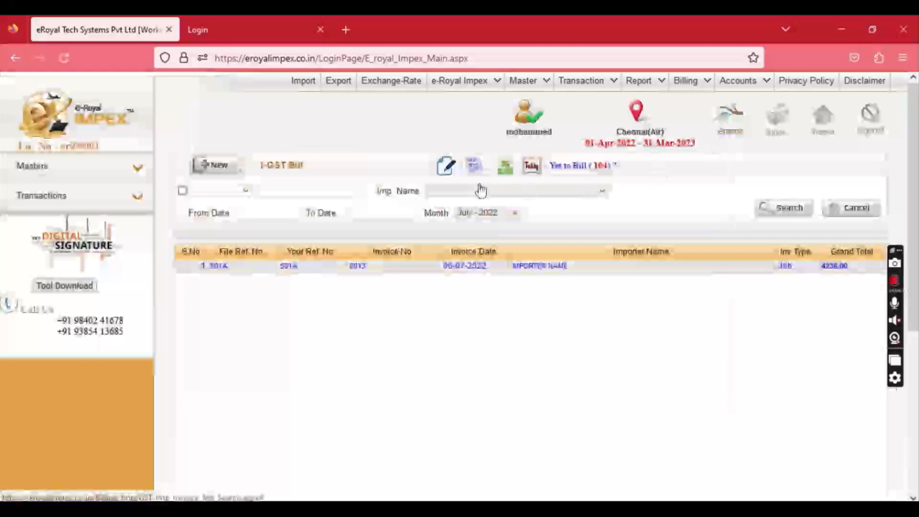
Create a new I-GST bill for IMPORTER NAME, job 613, 20 Feet, and load the job's data.
{"action": "left_click", "coordinate": [217, 167]}
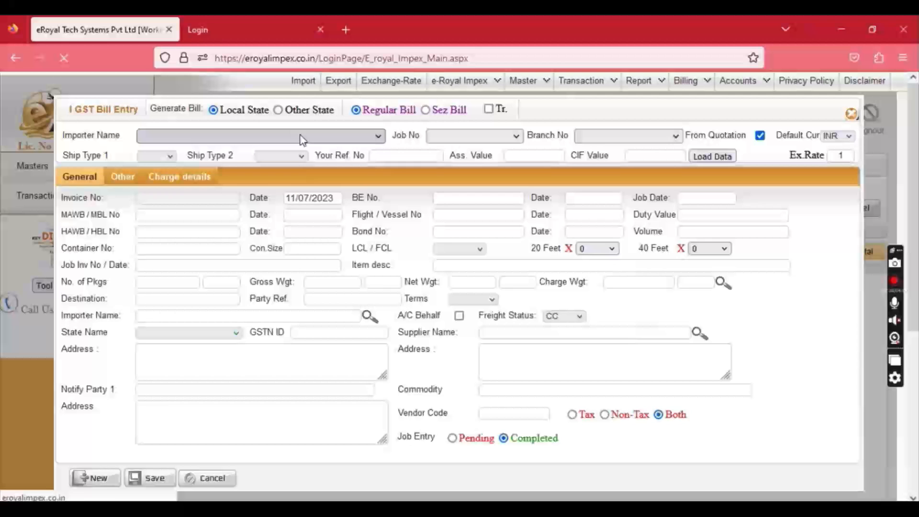
{"action": "left_click", "coordinate": [301, 138]}
{"action": "type", "text": "IMPO"}
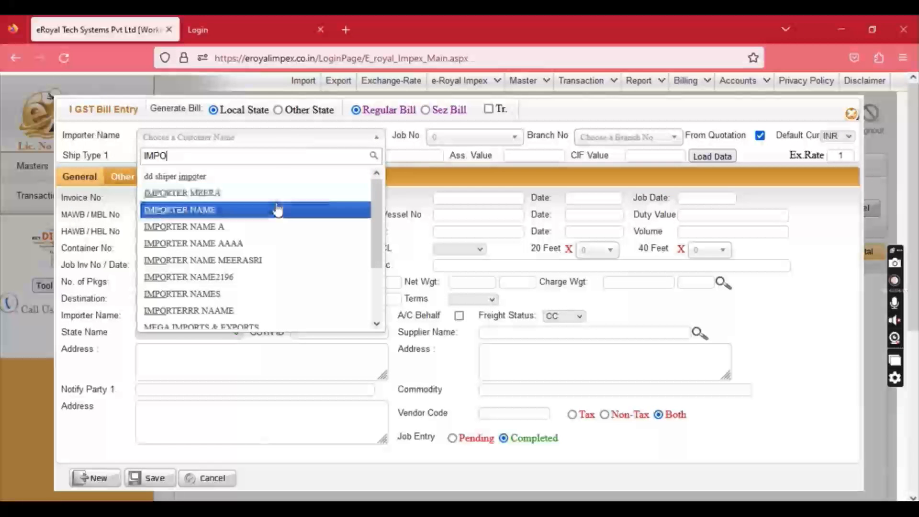
{"action": "left_click", "coordinate": [201, 209]}
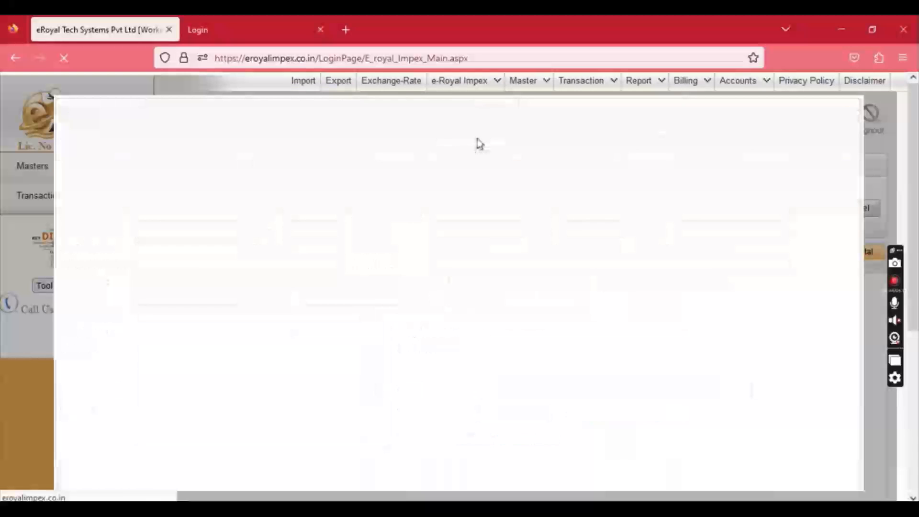
{"action": "left_click", "coordinate": [478, 144]}
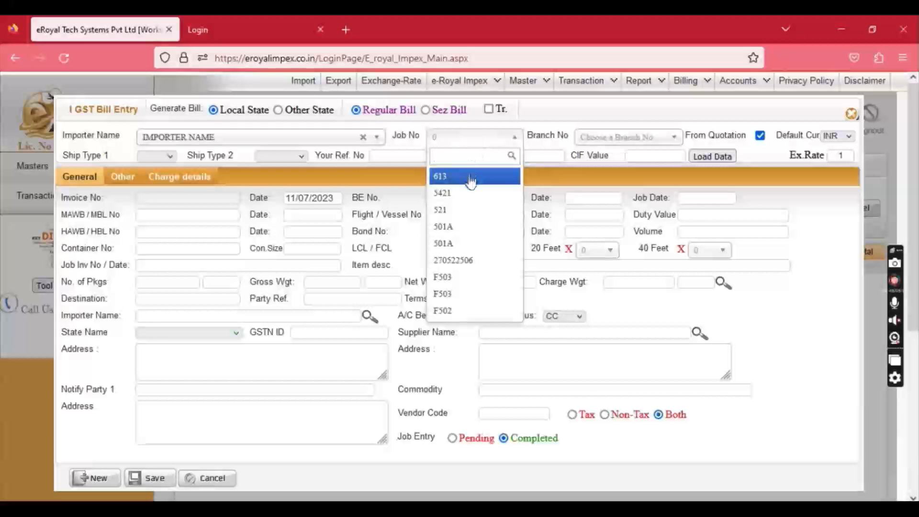
{"action": "left_click", "coordinate": [469, 176]}
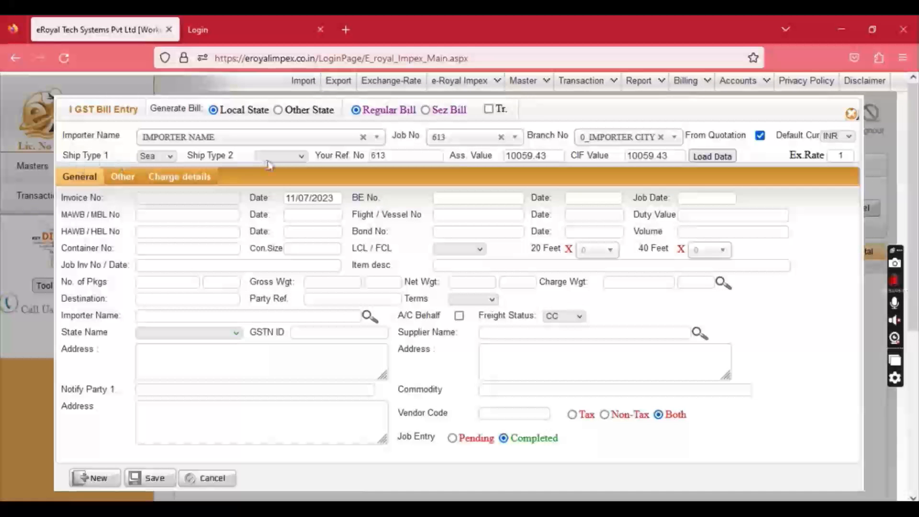
{"action": "left_click", "coordinate": [271, 158]}
{"action": "left_click", "coordinate": [274, 251]}
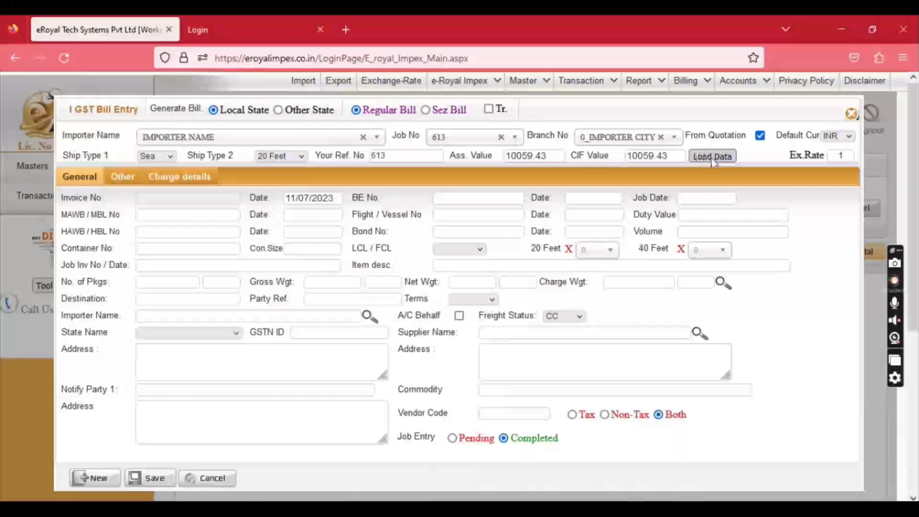
{"action": "left_click", "coordinate": [696, 158]}
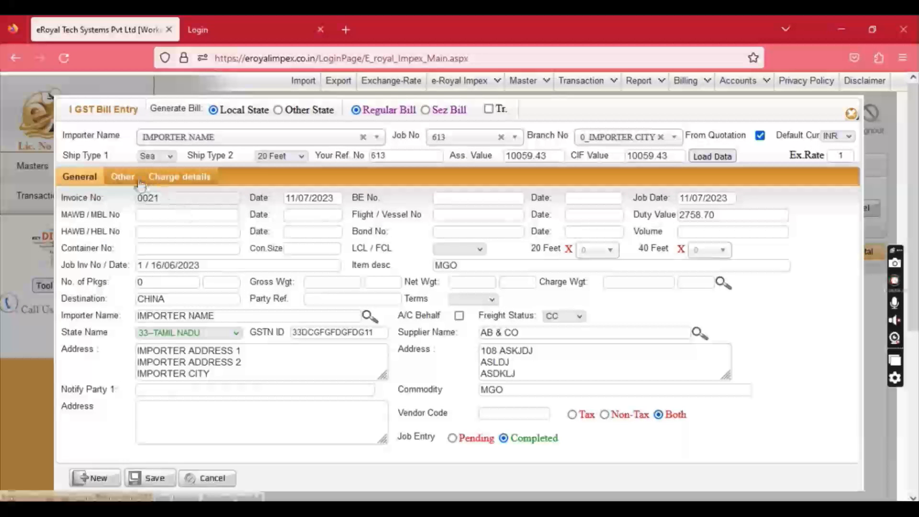
Set the unloading charge's unit rate to 1000, save bill 0021 (total 20178), and generate its bill.
{"action": "left_click", "coordinate": [178, 178]}
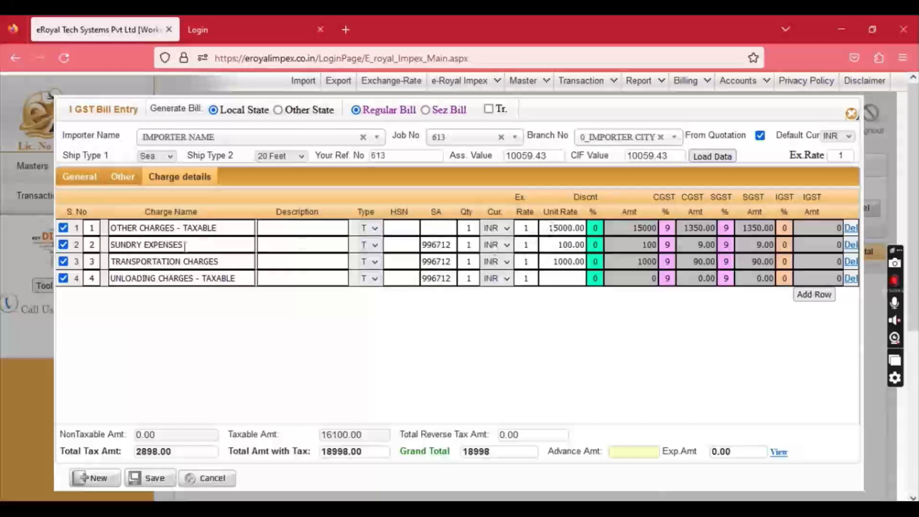
{"action": "left_click", "coordinate": [555, 279]}
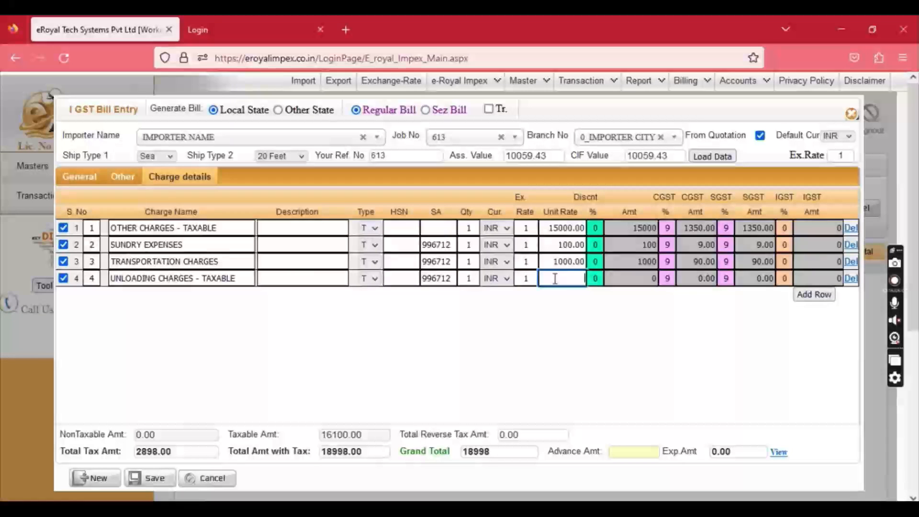
{"action": "type", "text": "1000"}
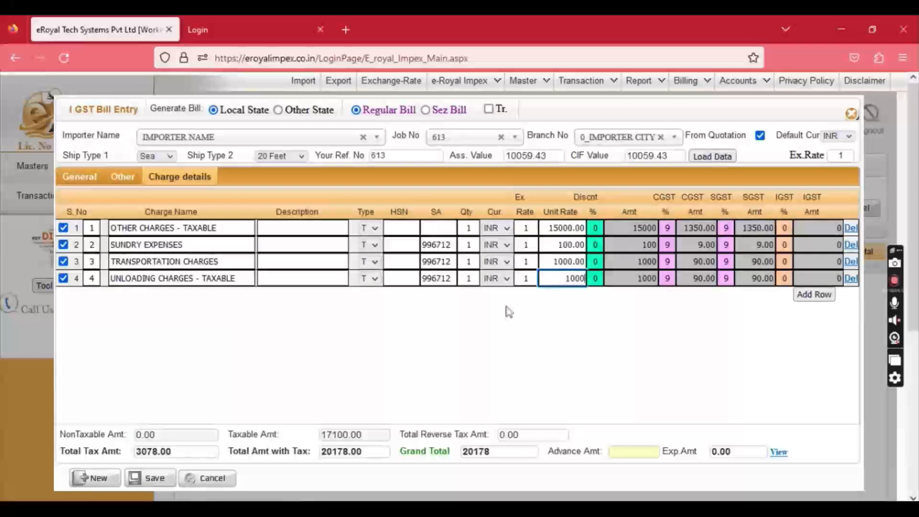
{"action": "left_click", "coordinate": [154, 478]}
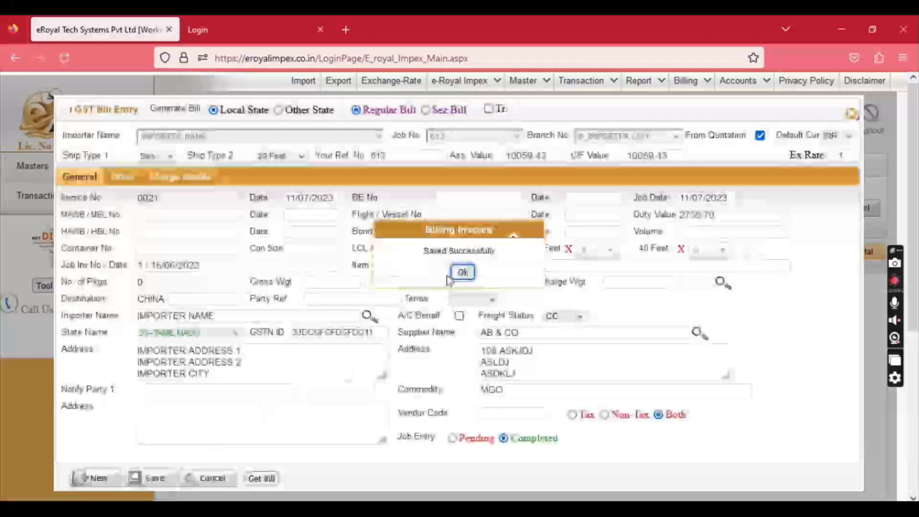
{"action": "left_click", "coordinate": [453, 277]}
{"action": "left_click", "coordinate": [261, 478]}
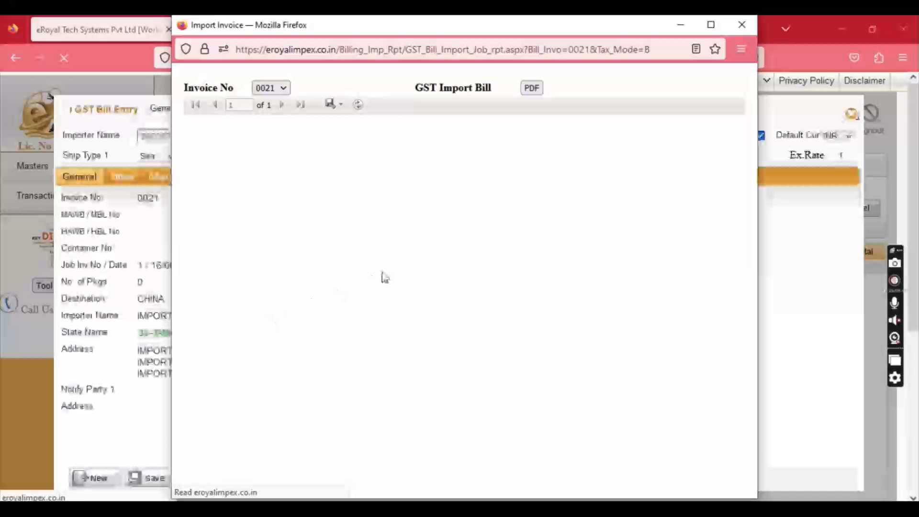
Scroll through invoice 0021's GST Import Bill, checking CGST and SGST of 1539 and balance 20178.
{"action": "scroll", "coordinate": [423, 326], "scroll_direction": "down", "scroll_amount": 8}
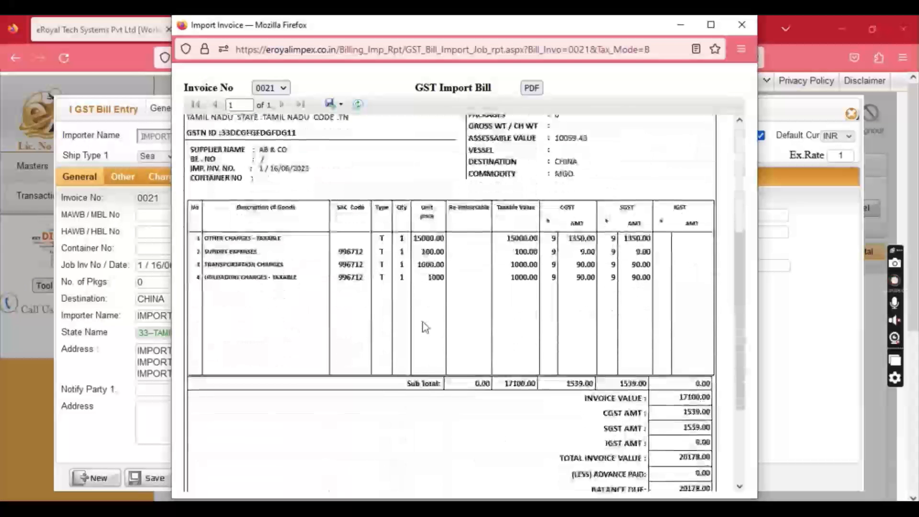
{"action": "scroll", "coordinate": [425, 327], "scroll_direction": "up", "scroll_amount": 8}
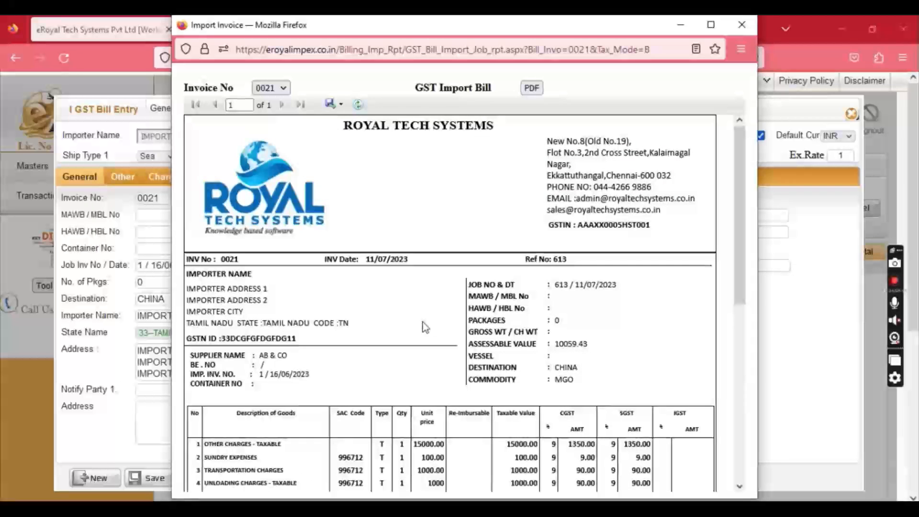
{"action": "scroll", "coordinate": [425, 327], "scroll_direction": "down", "scroll_amount": 10}
{"action": "scroll", "coordinate": [425, 327], "scroll_direction": "up", "scroll_amount": 4}
{"action": "scroll", "coordinate": [426, 327], "scroll_direction": "up", "scroll_amount": 4}
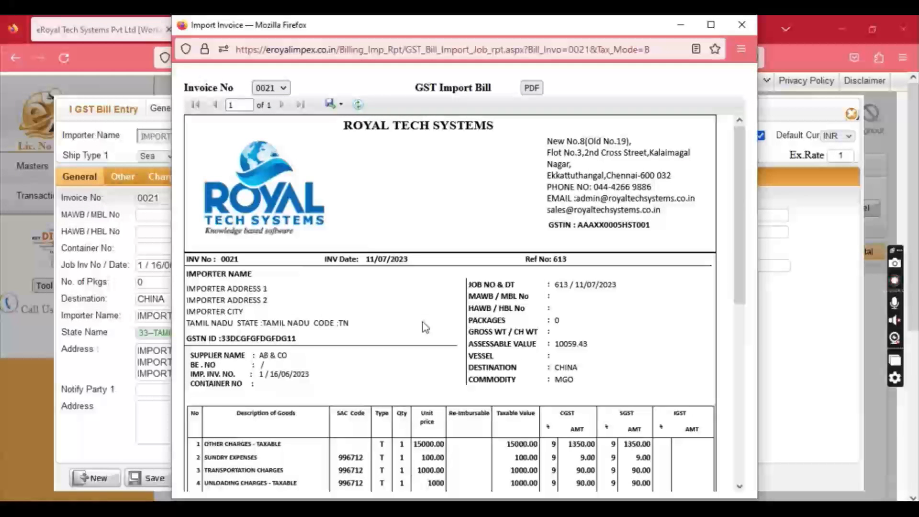
{"action": "scroll", "coordinate": [425, 327], "scroll_direction": "down", "scroll_amount": 10}
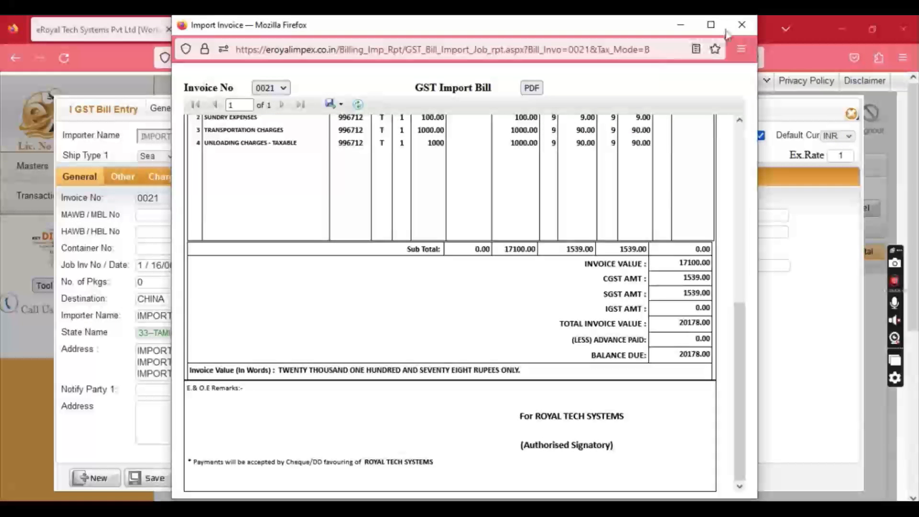
Close the invoice printout and GST Bill Entry form, then go to Billing > Report > GST Bill.
{"action": "left_click", "coordinate": [741, 25]}
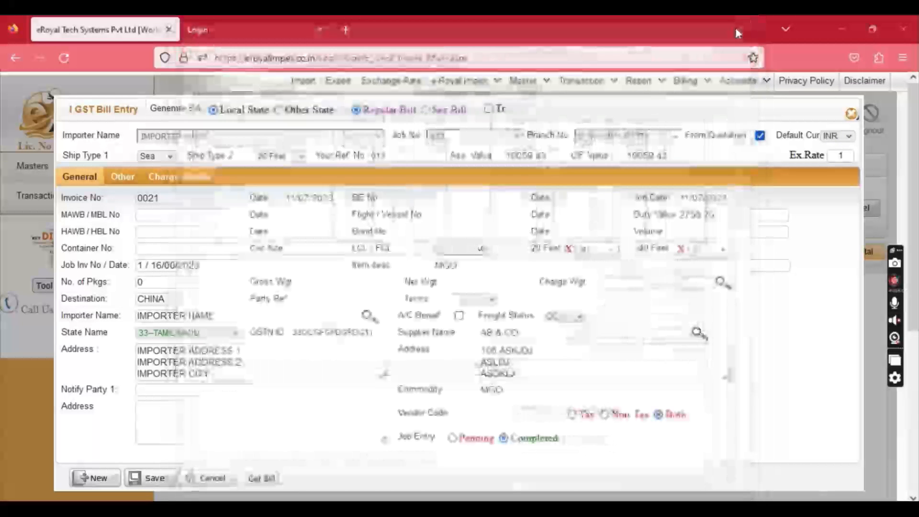
{"action": "mouse_move", "coordinate": [689, 81]}
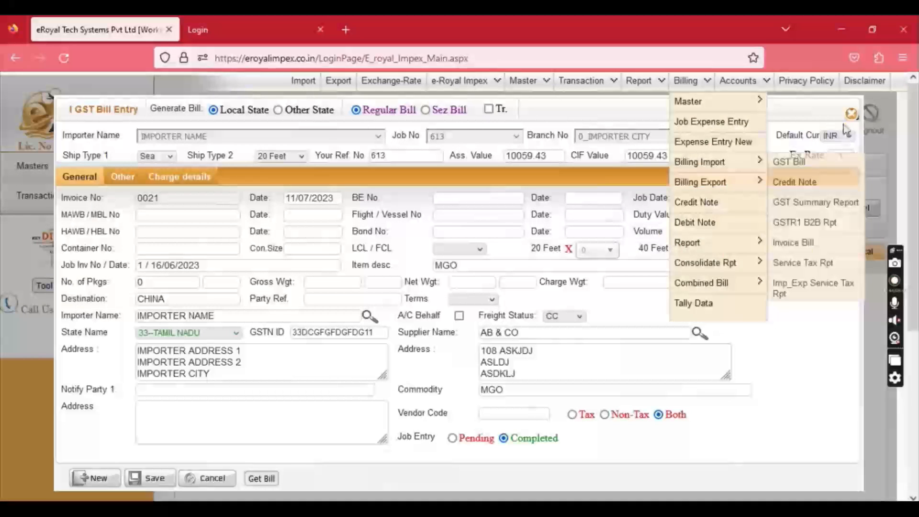
{"action": "left_click", "coordinate": [850, 114]}
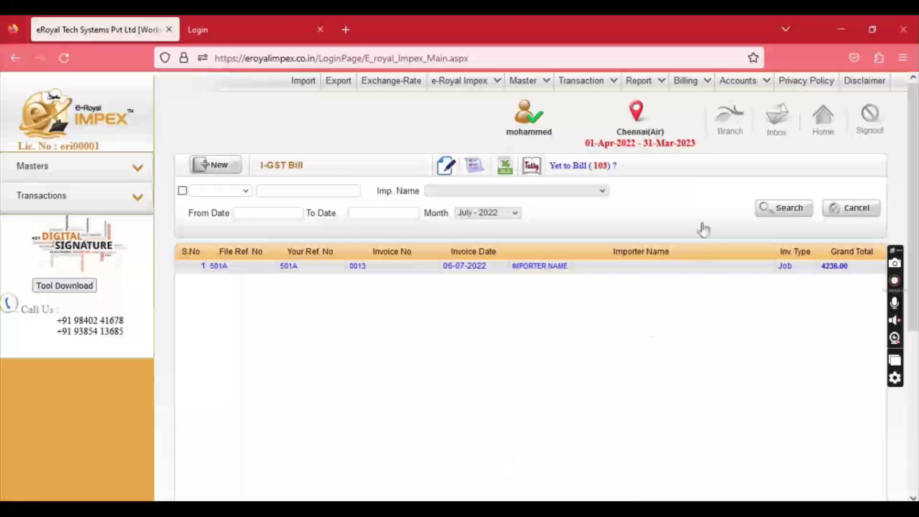
{"action": "mouse_move", "coordinate": [691, 80]}
{"action": "mouse_move", "coordinate": [724, 255]}
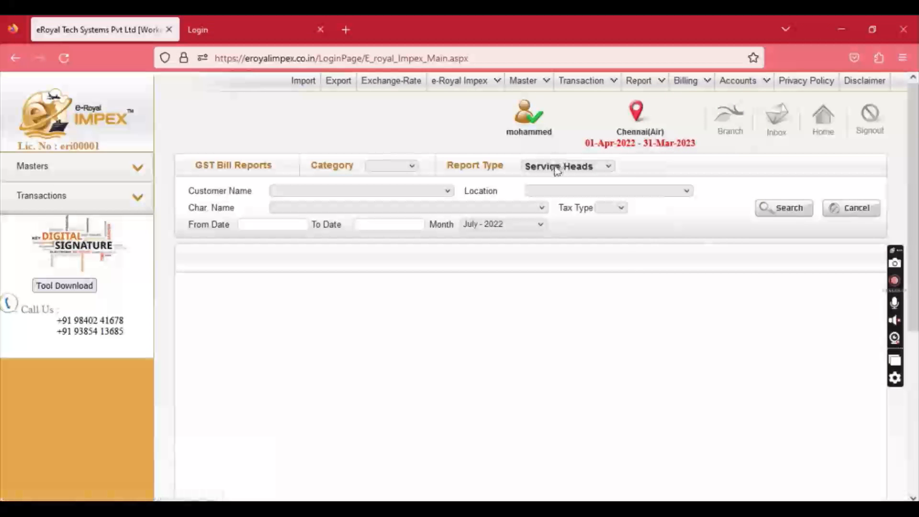
Run the Service Heads report for July 2022 and review its five charge lines for invoices 0013 and 0006.
{"action": "left_click", "coordinate": [555, 166]}
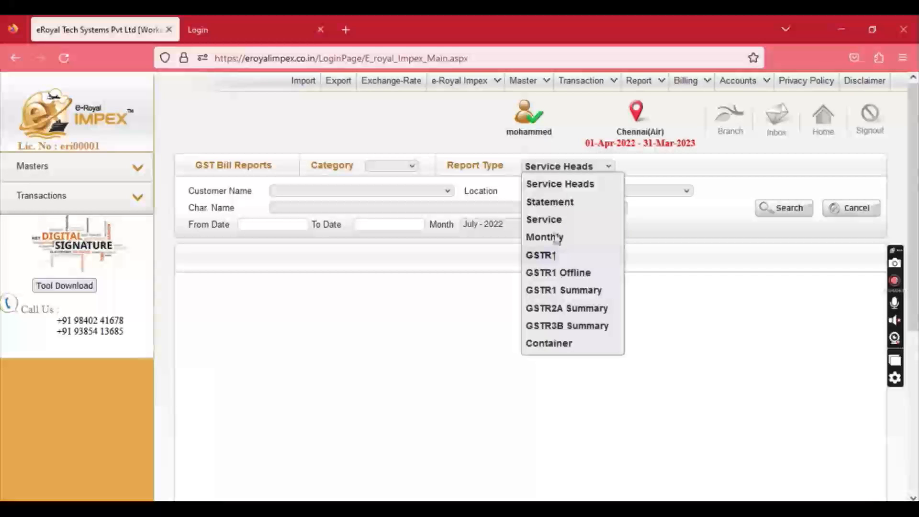
{"action": "left_click", "coordinate": [561, 185]}
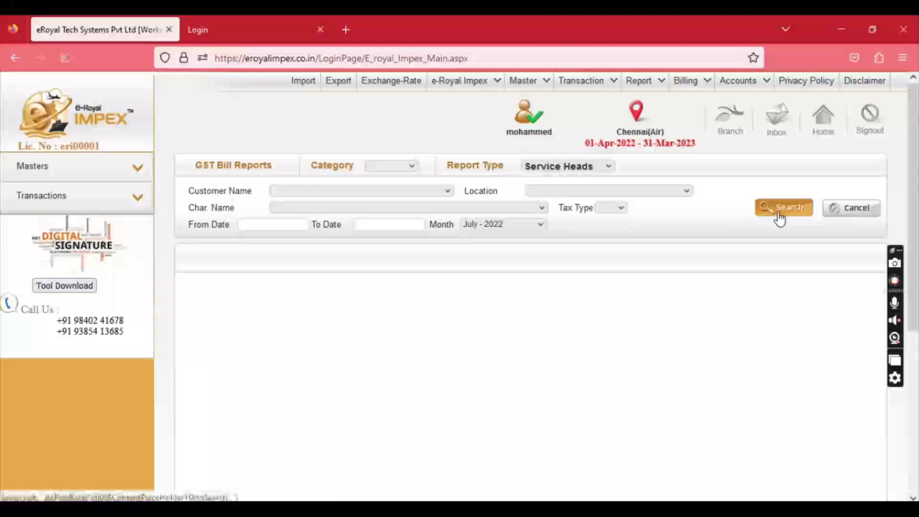
{"action": "left_click", "coordinate": [779, 215]}
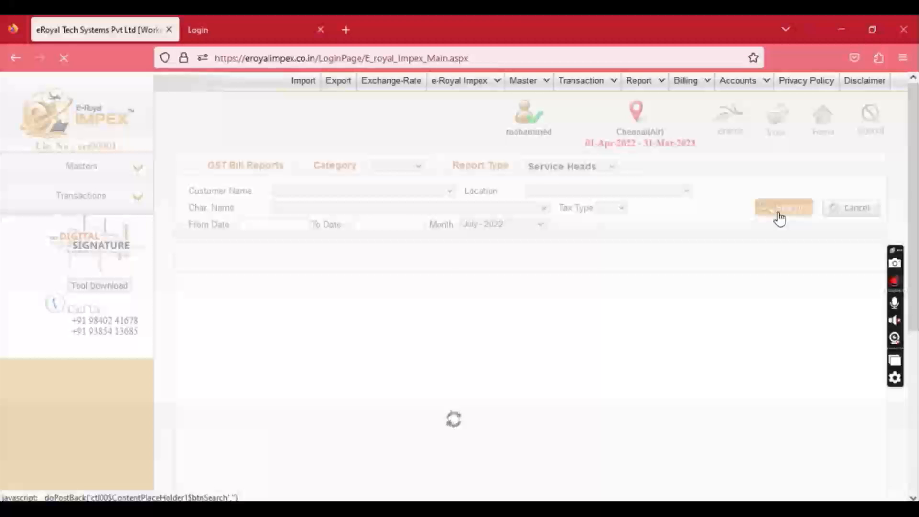
{"action": "scroll", "coordinate": [612, 311], "scroll_direction": "down", "scroll_amount": 5}
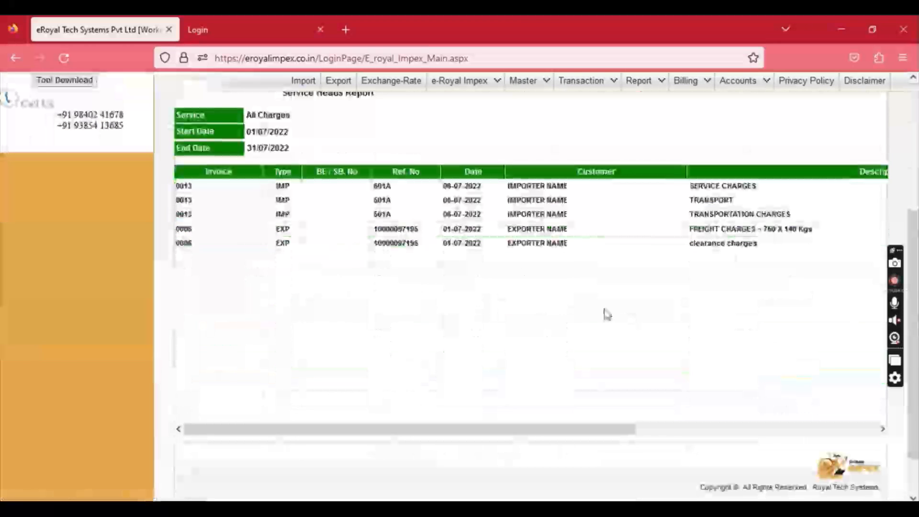
{"action": "left_click_drag", "start_coordinate": [515, 432], "coordinate": [627, 392]}
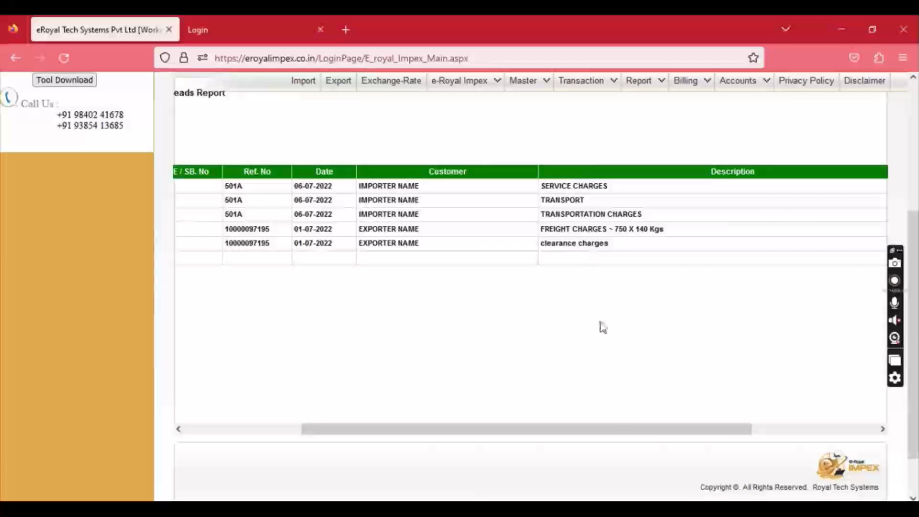
{"action": "left_click_drag", "start_coordinate": [621, 431], "coordinate": [484, 397]}
{"action": "scroll", "coordinate": [484, 397], "scroll_direction": "up", "scroll_amount": 5}
Run the GSTR1 report and scroll across invoices 0013 and 0006 with their values and tax details.
{"action": "left_click", "coordinate": [574, 167]}
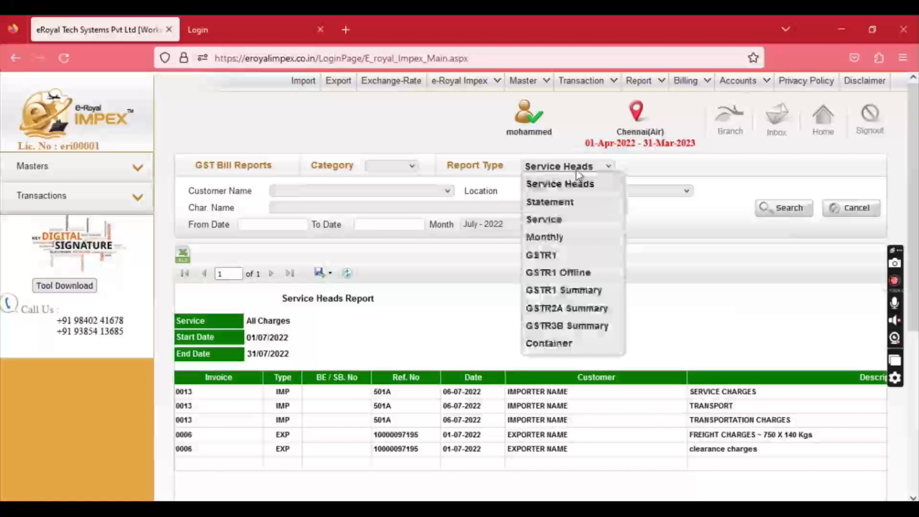
{"action": "left_click", "coordinate": [558, 203]}
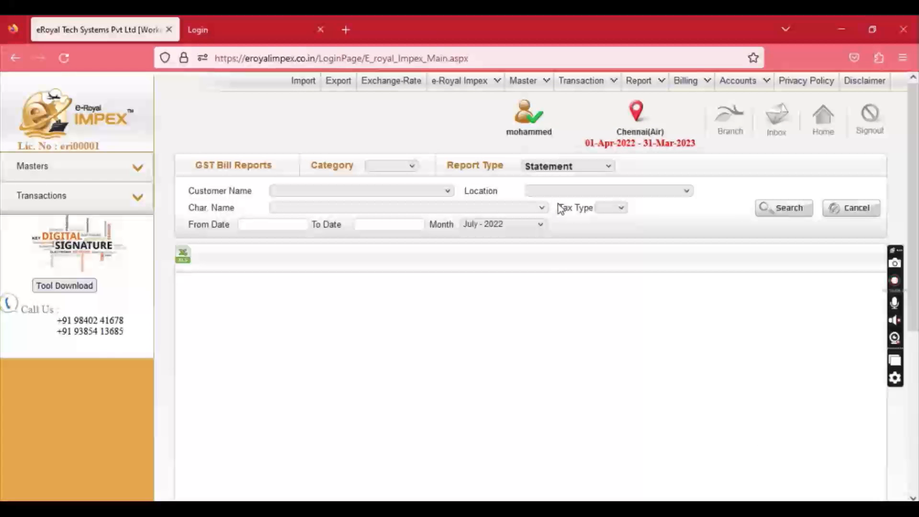
{"action": "left_click", "coordinate": [566, 166]}
{"action": "left_click", "coordinate": [550, 255]}
{"action": "left_click", "coordinate": [781, 209]}
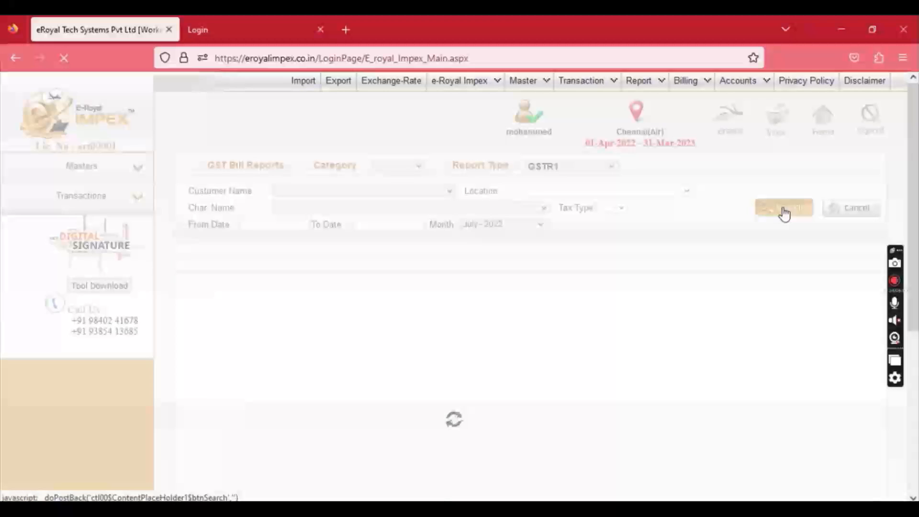
{"action": "left_click", "coordinate": [782, 211]}
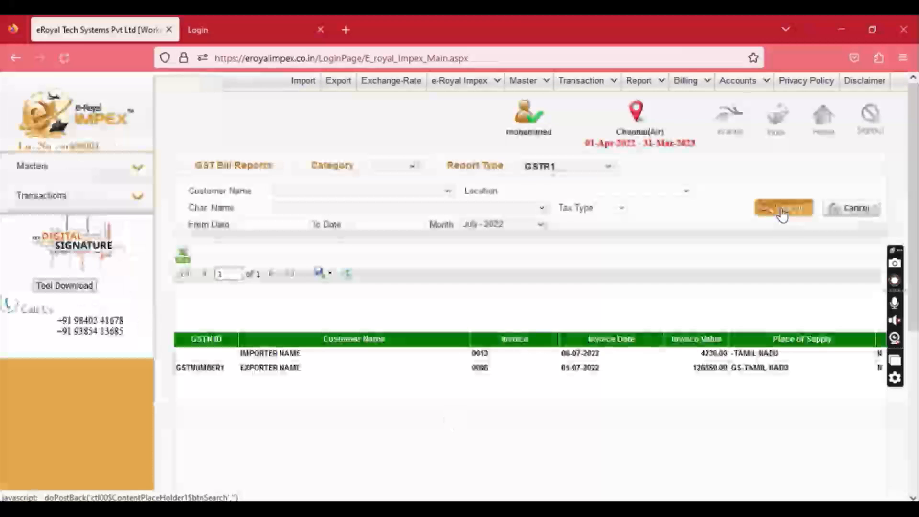
{"action": "scroll", "coordinate": [601, 355], "scroll_direction": "down", "scroll_amount": 4}
{"action": "left_click_drag", "start_coordinate": [454, 441], "coordinate": [816, 436]}
{"action": "scroll", "coordinate": [519, 262], "scroll_direction": "up", "scroll_amount": 4}
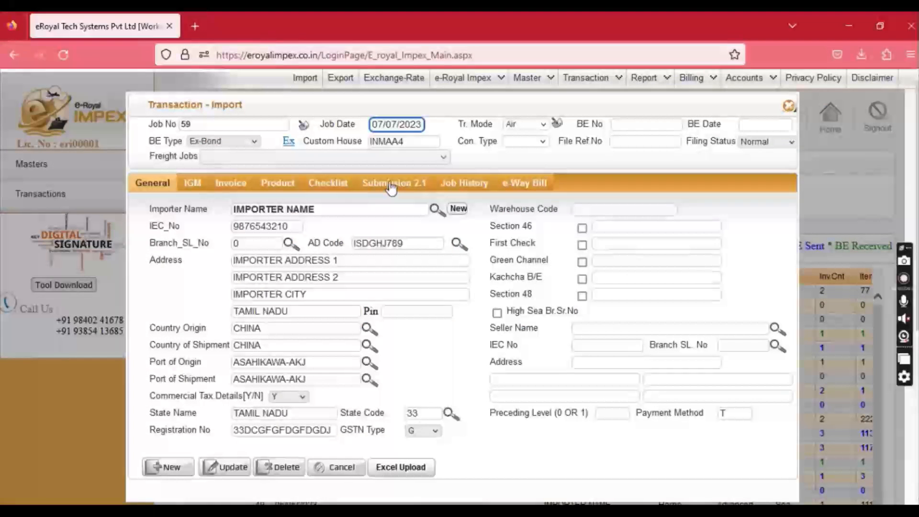
{"action": "left_click", "coordinate": [392, 185]}
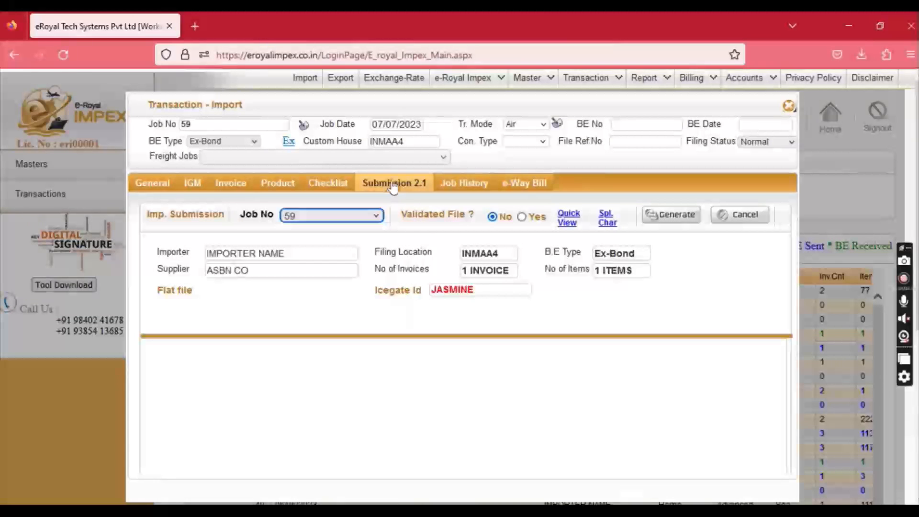
Generate job 59's flat file, requeue it for sending, close the job window, and download the signing tool.
{"action": "left_click", "coordinate": [662, 216]}
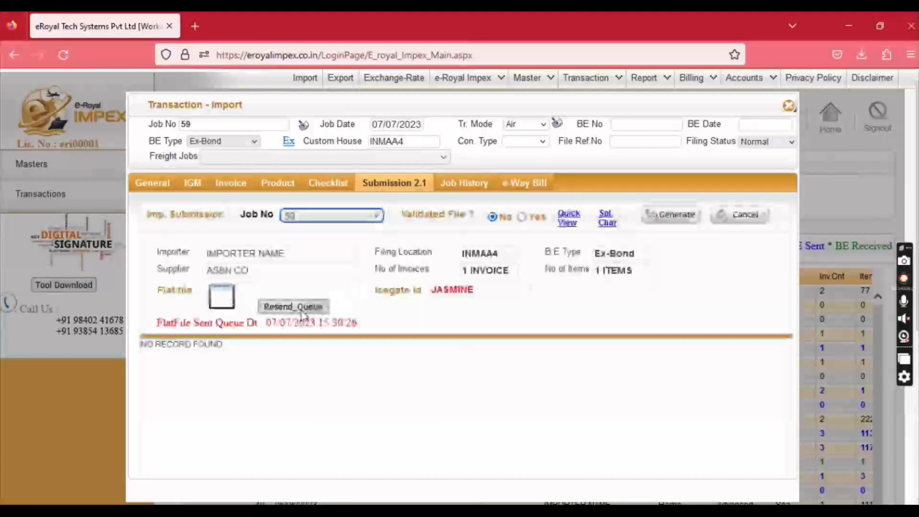
{"action": "left_click", "coordinate": [300, 310]}
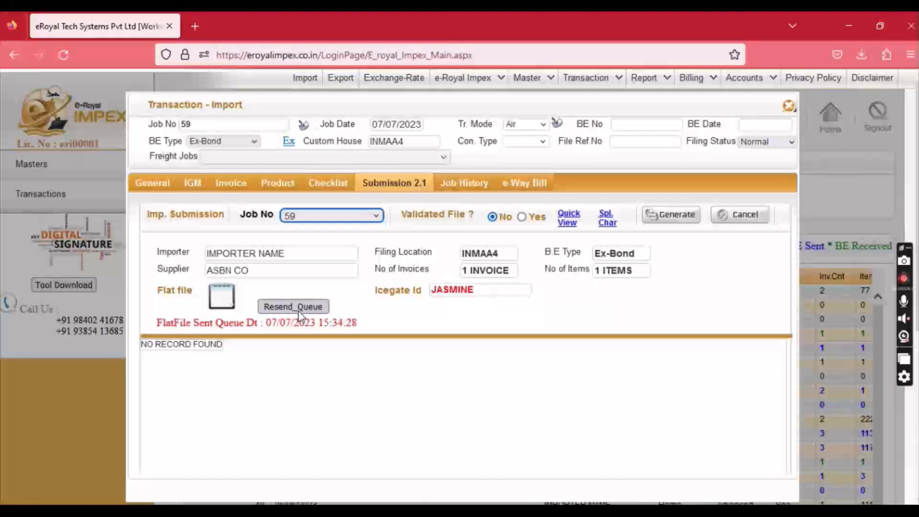
{"action": "left_click", "coordinate": [788, 106]}
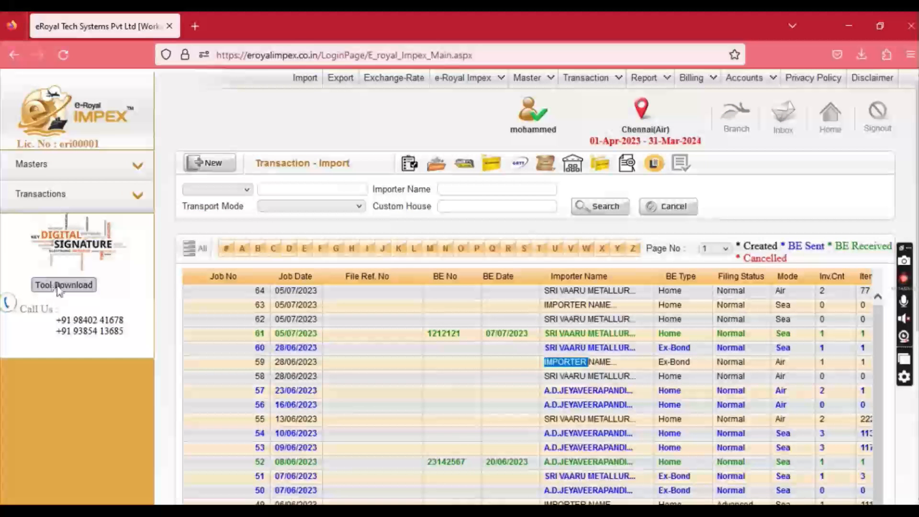
{"action": "left_click", "coordinate": [63, 284]}
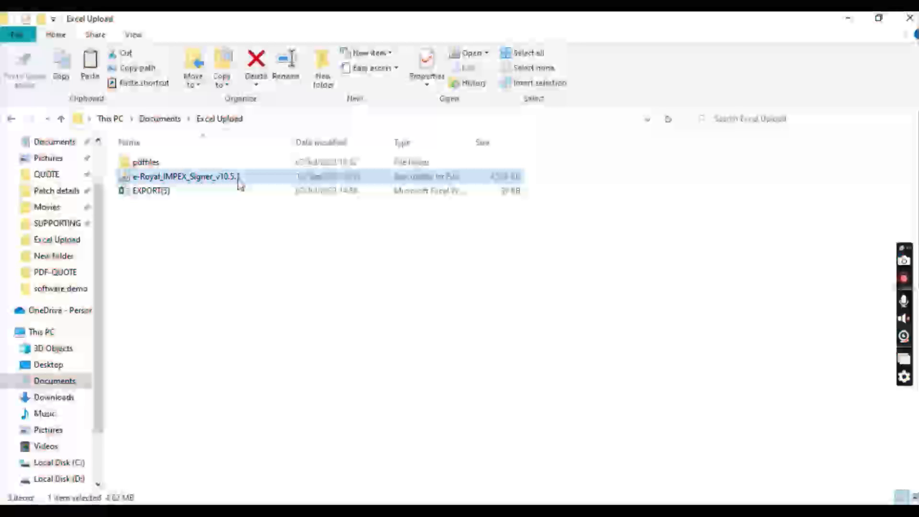
Launch e-Royal_IMPEX_Signer_v10.5.1 from the Excel Upload folder.
{"action": "double_click", "coordinate": [239, 180]}
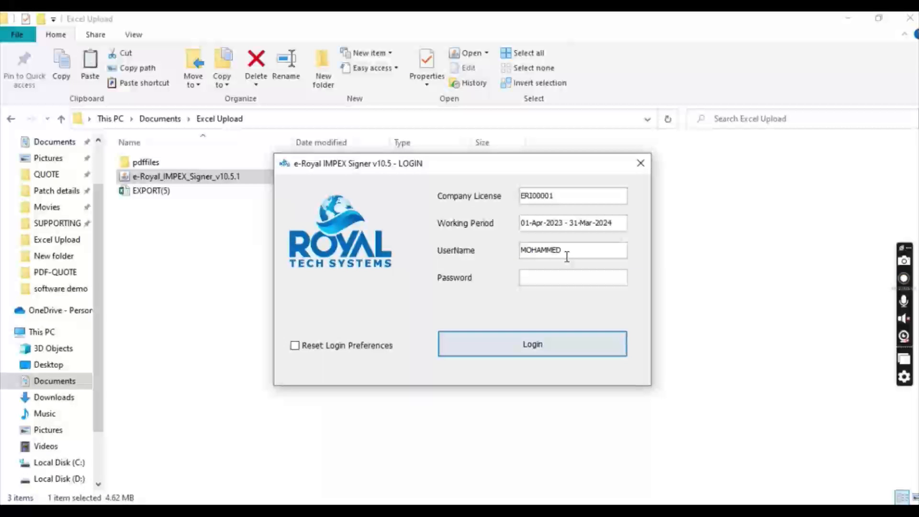
Log into e-Royal IMPEX Signer with the account password to reach the Jobs List.
{"action": "type", "text": "*"}
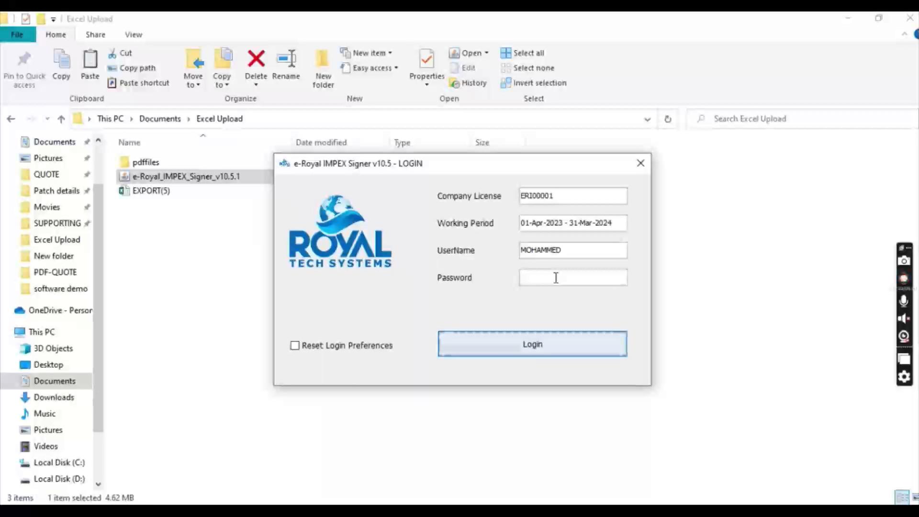
{"action": "type", "text": "****"}
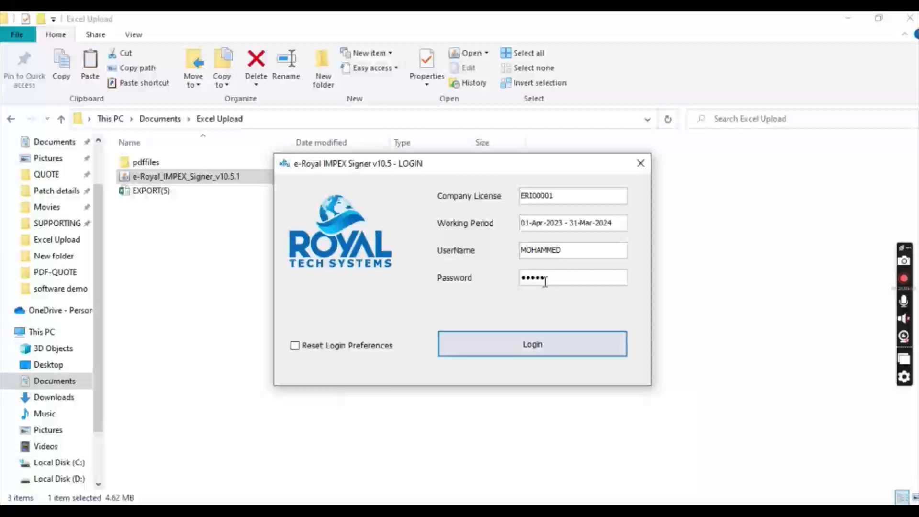
{"action": "left_click", "coordinate": [551, 352]}
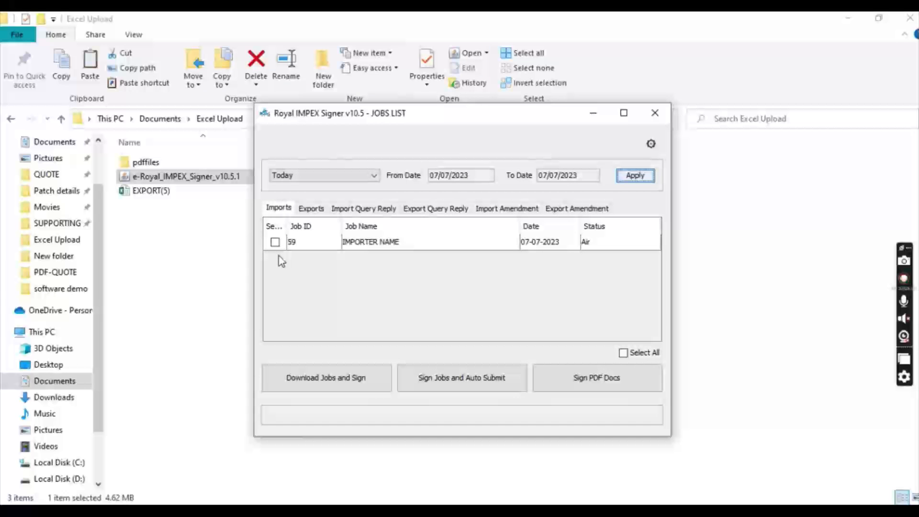
Mark import job 59 and download it, saving the job file to the Desktop.
{"action": "left_click", "coordinate": [275, 244]}
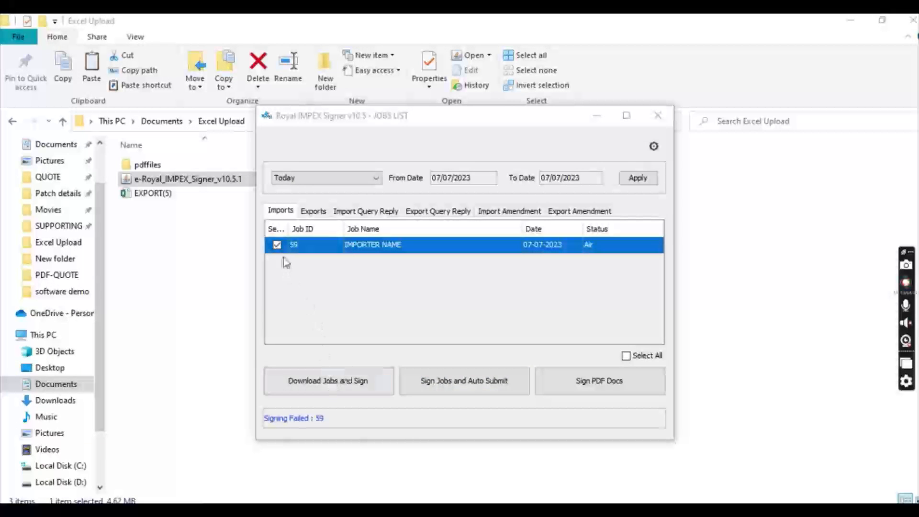
{"action": "left_click", "coordinate": [332, 386]}
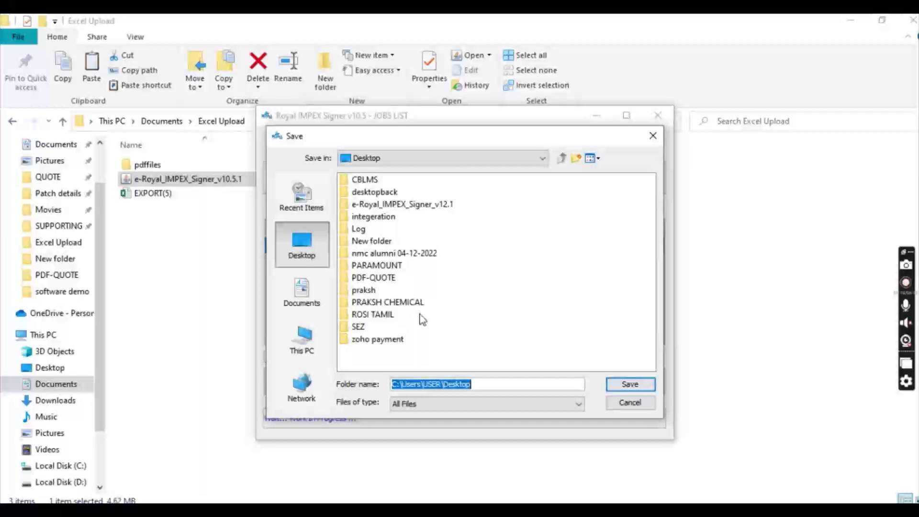
{"action": "left_click", "coordinate": [624, 384]}
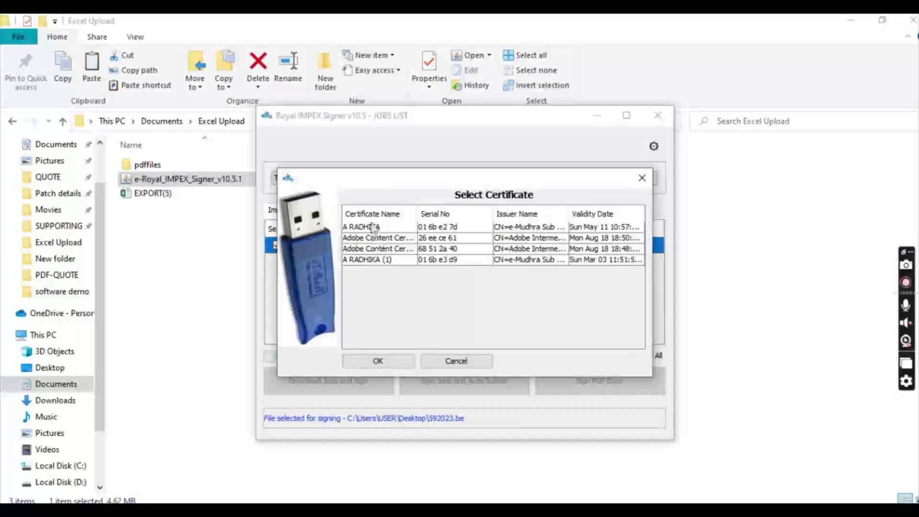
Sign job 59 with the first certificate and the token PIN until it reports successfully signed.
{"action": "left_click", "coordinate": [371, 227]}
{"action": "left_click", "coordinate": [392, 361]}
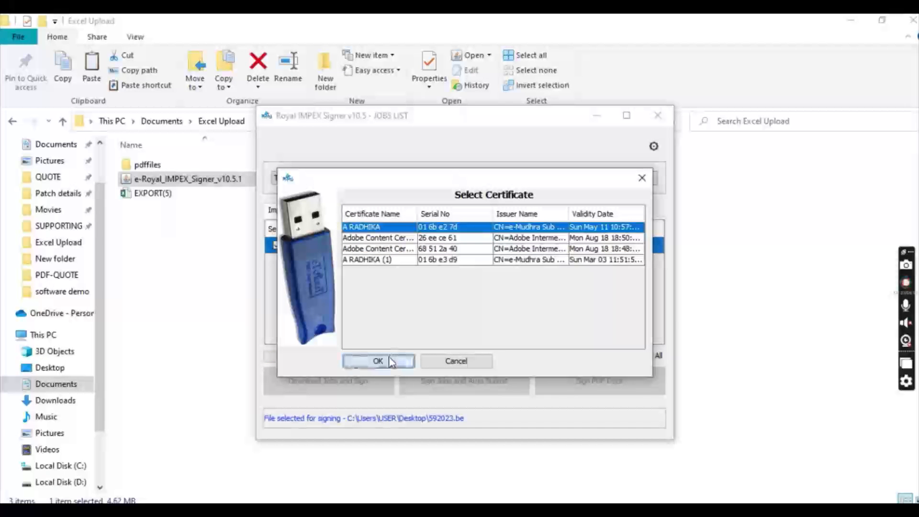
{"action": "left_click", "coordinate": [510, 469]}
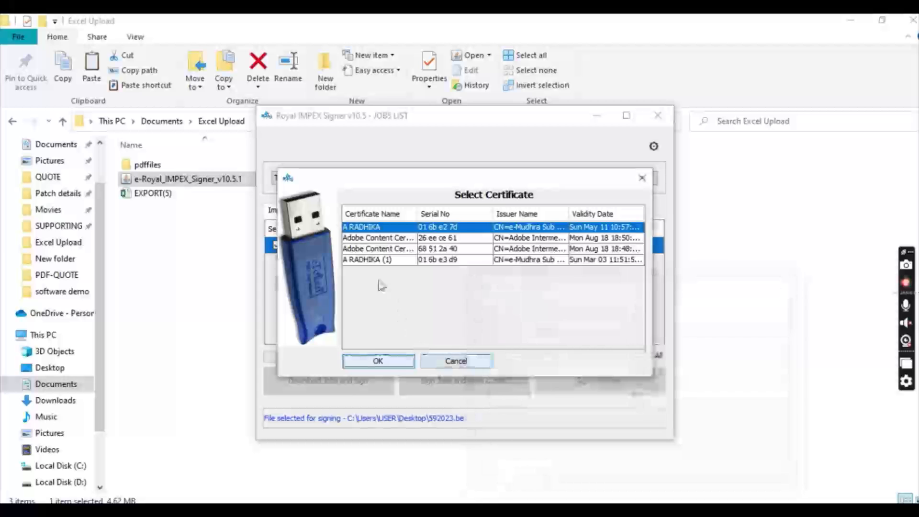
{"action": "left_click", "coordinate": [374, 260]}
{"action": "left_click", "coordinate": [391, 361]}
{"action": "type", "text": "12345678"}
{"action": "left_click", "coordinate": [475, 320]}
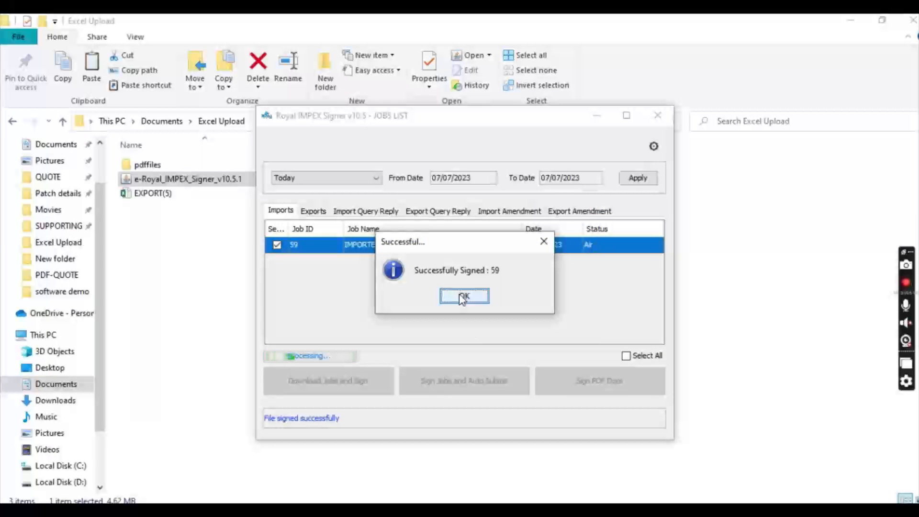
{"action": "left_click", "coordinate": [463, 296]}
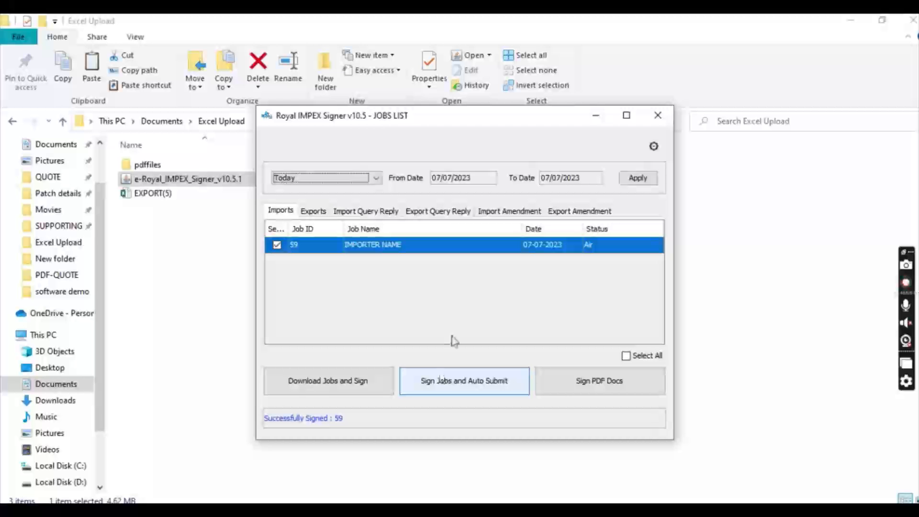
{"action": "left_click", "coordinate": [653, 147]}
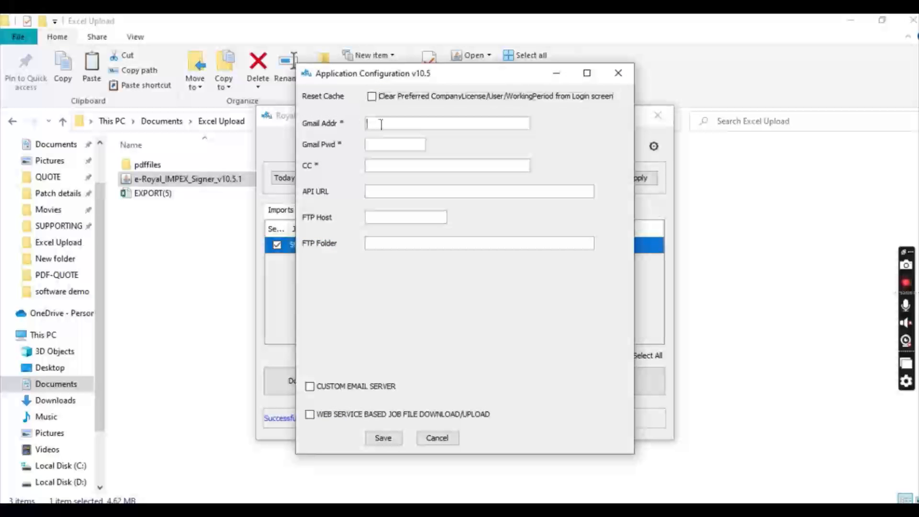
{"action": "left_click", "coordinate": [381, 143]}
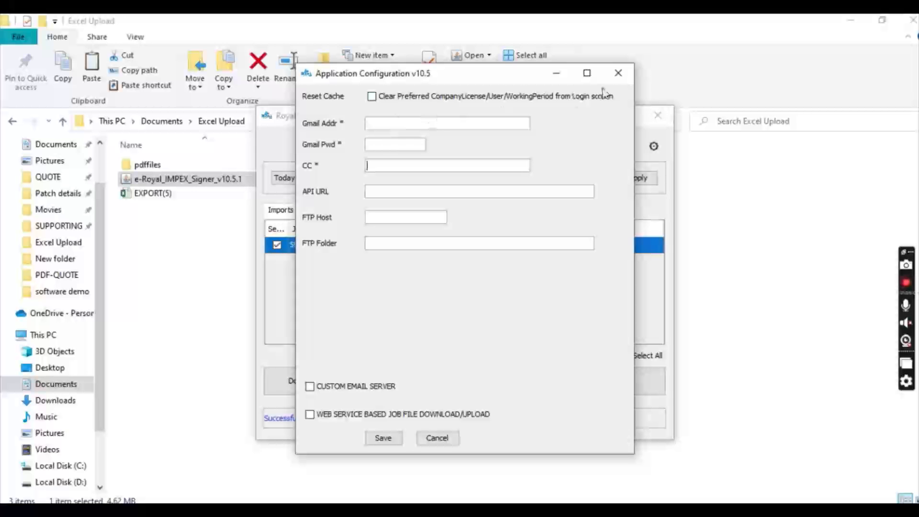
{"action": "left_click", "coordinate": [618, 73]}
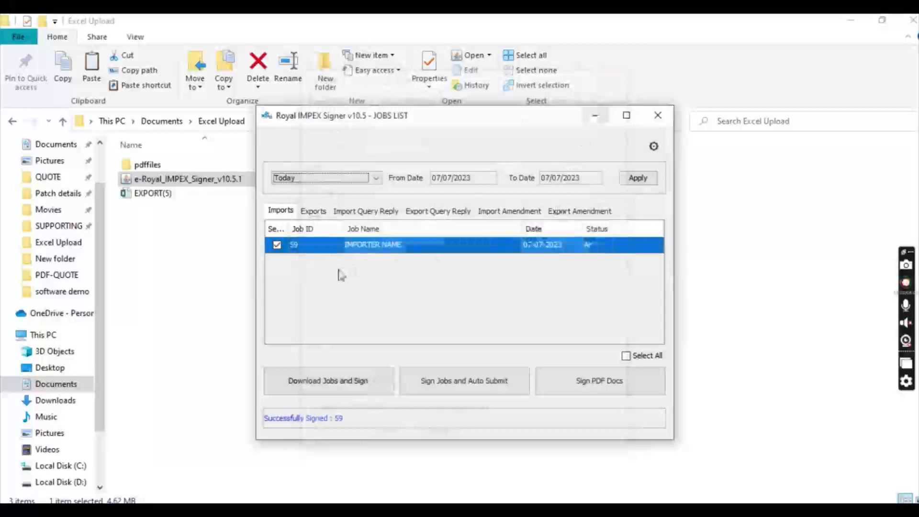
Start Sign PDF Docs and choose the Documents > Excel Upload > pdffiles folder.
{"action": "left_click", "coordinate": [577, 389]}
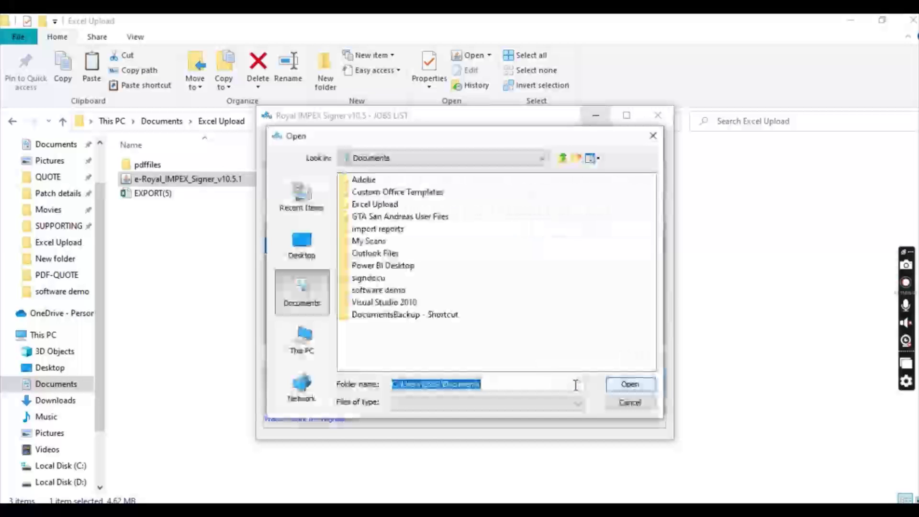
{"action": "left_click", "coordinate": [310, 304]}
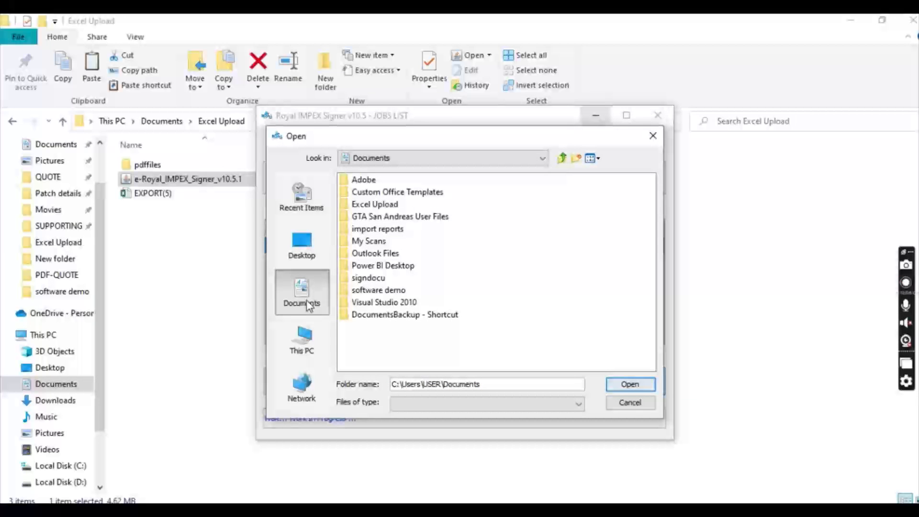
{"action": "double_click", "coordinate": [381, 288]}
{"action": "left_click", "coordinate": [370, 181]}
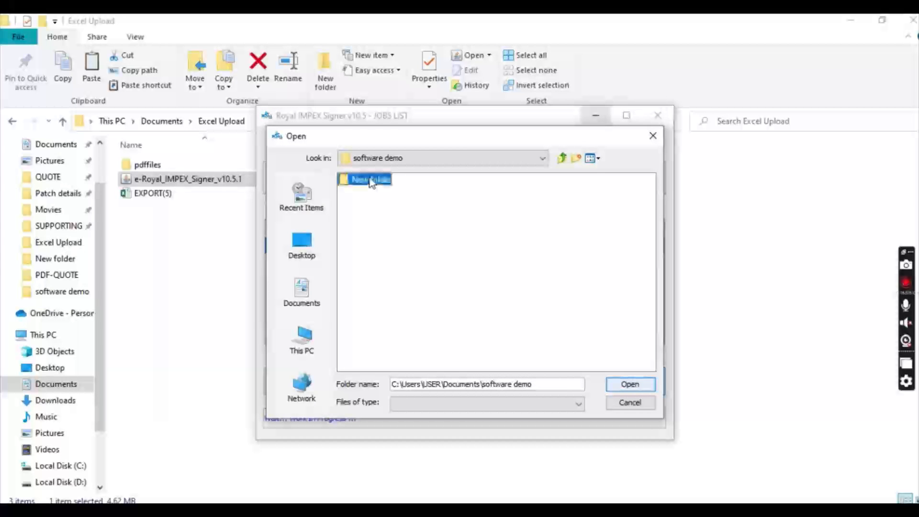
{"action": "double_click", "coordinate": [373, 181]}
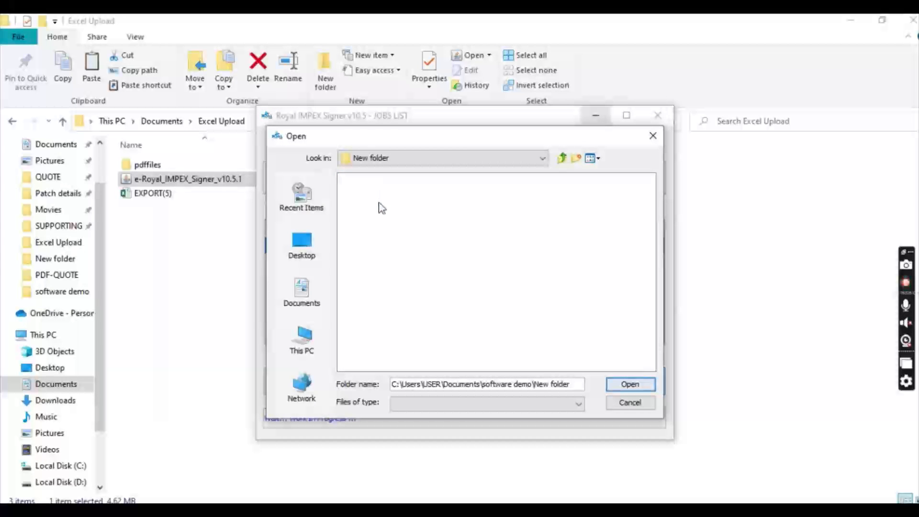
{"action": "left_click", "coordinate": [301, 295]}
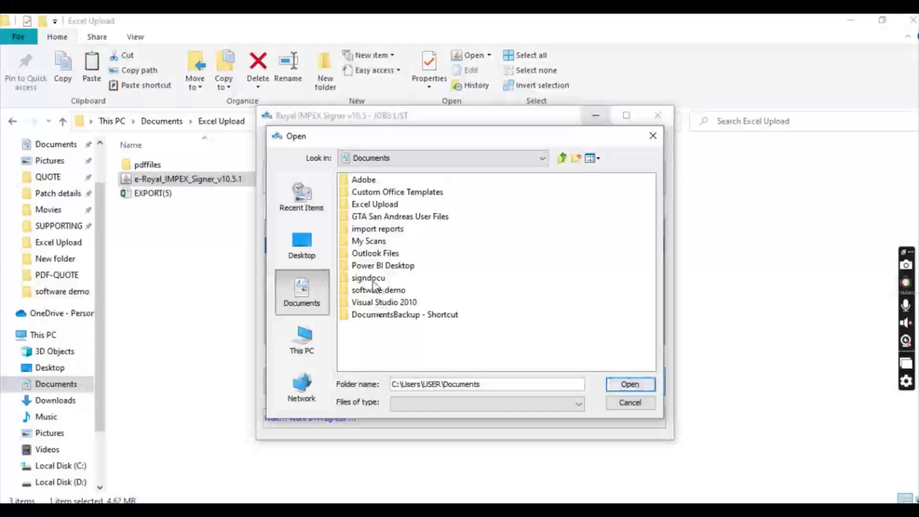
{"action": "double_click", "coordinate": [374, 204]}
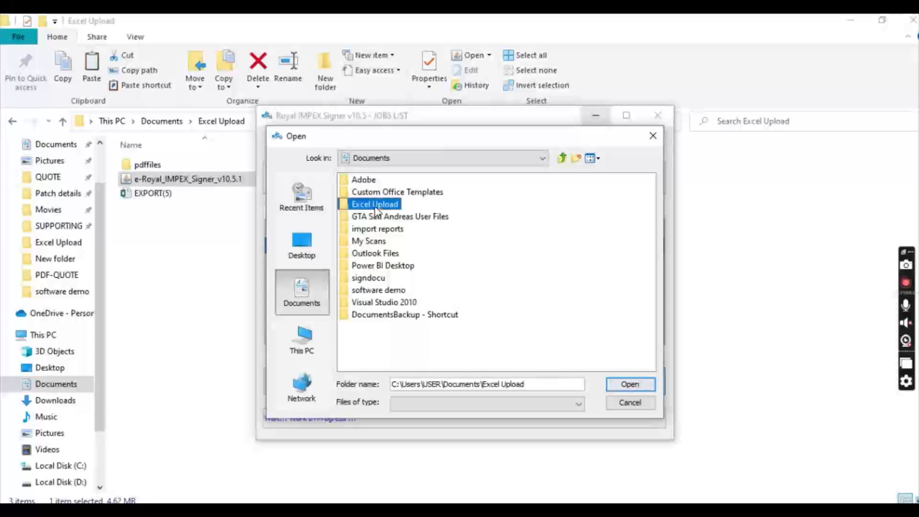
{"action": "left_click", "coordinate": [366, 180]}
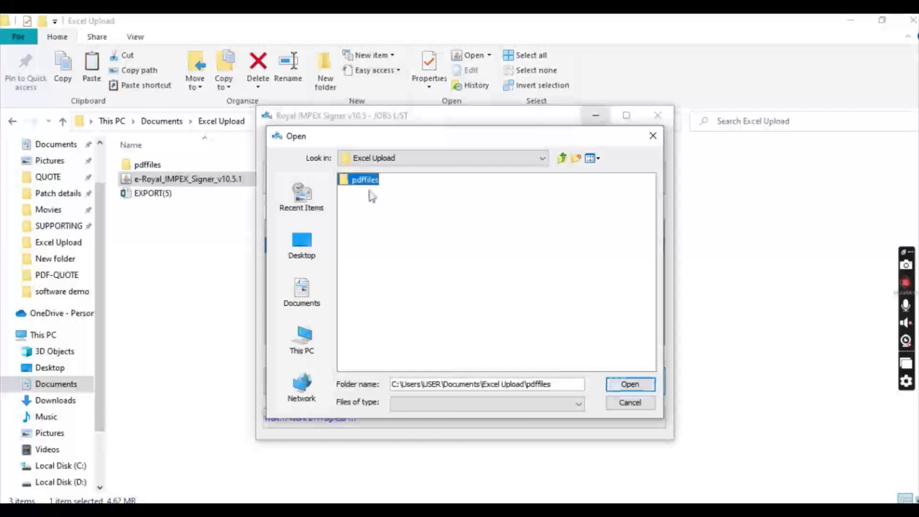
{"action": "left_click", "coordinate": [610, 387]}
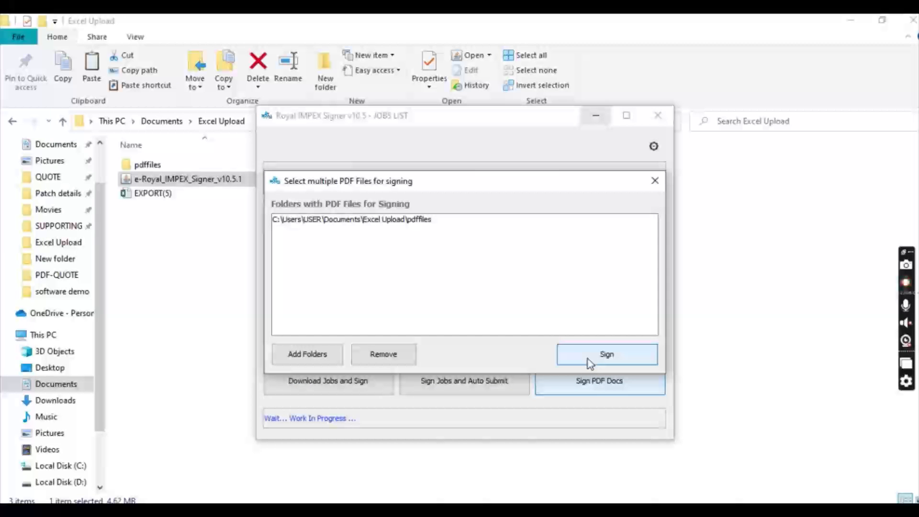
Sign all five PDFs in pdffiles, producing the Signed_PDF_Files subfolder.
{"action": "left_click", "coordinate": [153, 165]}
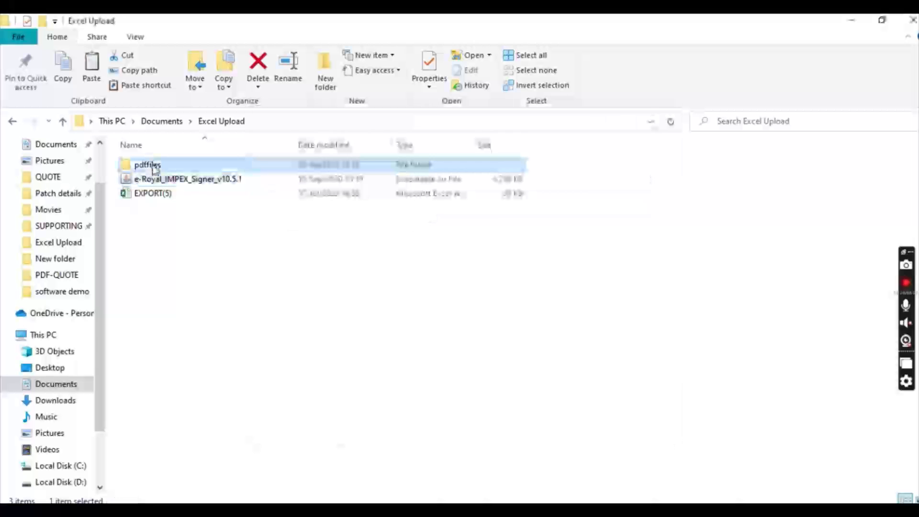
{"action": "double_click", "coordinate": [155, 168]}
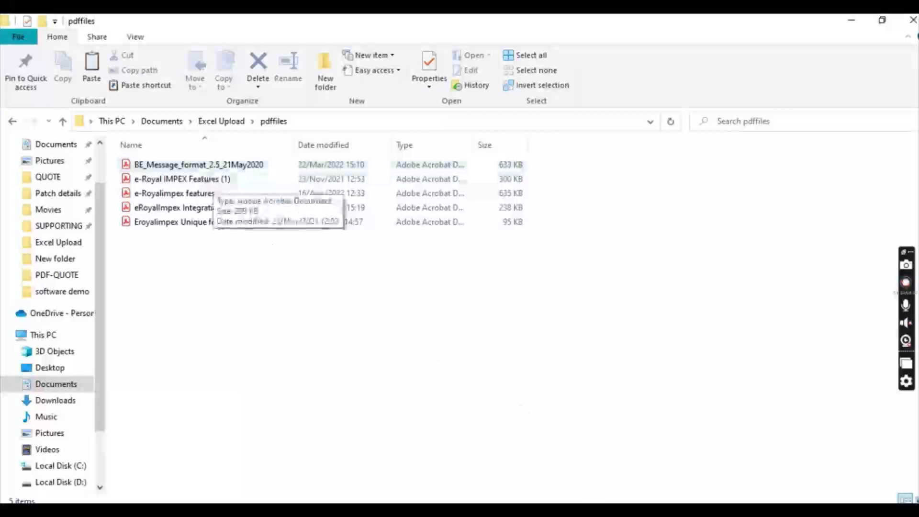
{"action": "left_click", "coordinate": [584, 509]}
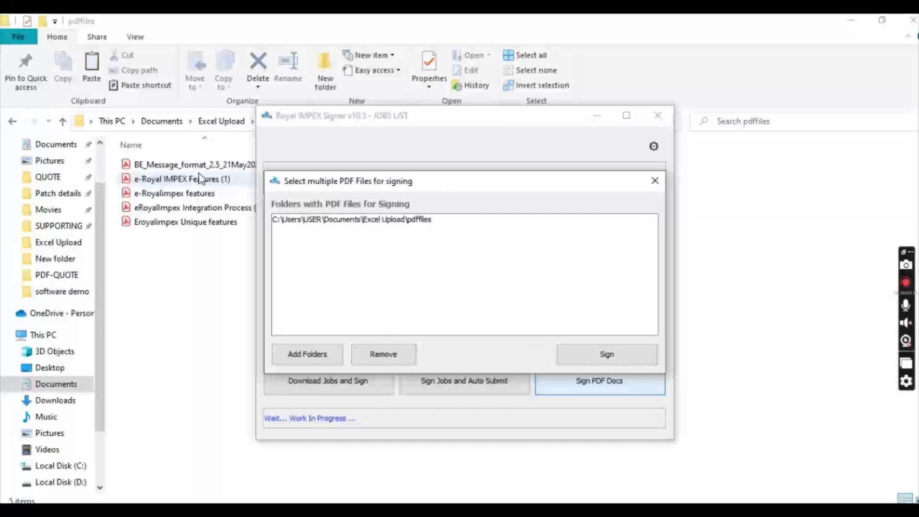
{"action": "left_click", "coordinate": [597, 362]}
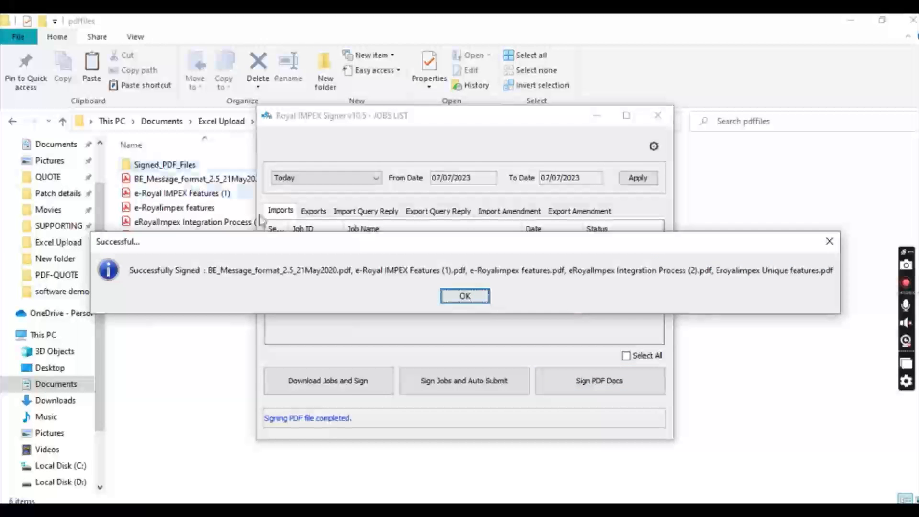
{"action": "left_click", "coordinate": [464, 296]}
Check Signed_PDF_Files holds the five signed PDFs and the Imports, Exports, Query Reply and Amendment lists are empty.
{"action": "double_click", "coordinate": [142, 165]}
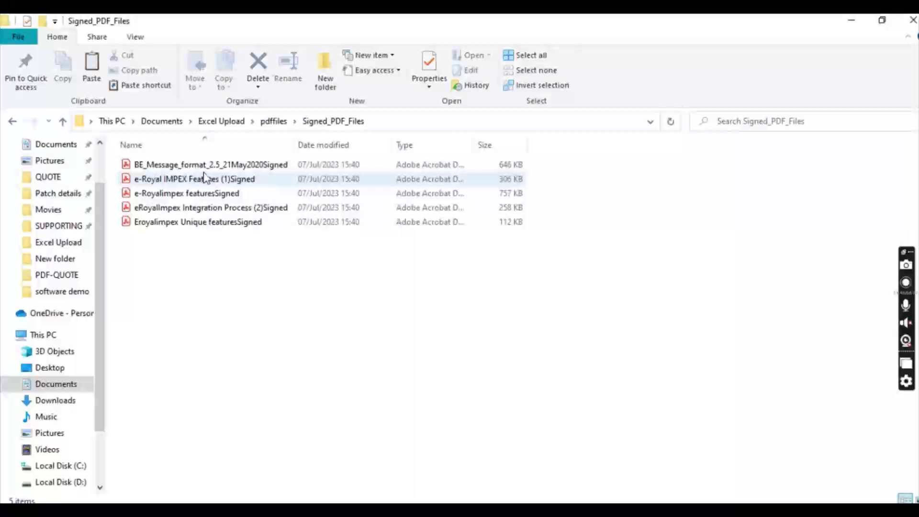
{"action": "left_click", "coordinate": [634, 510]}
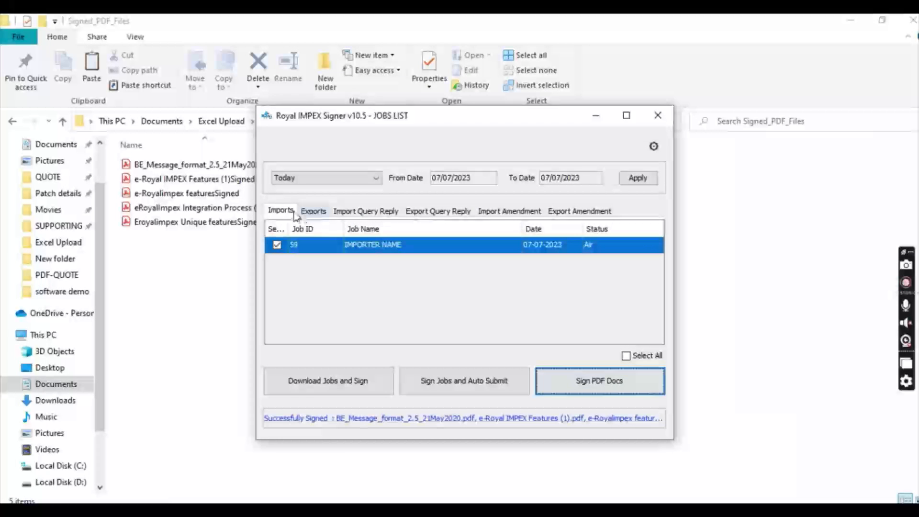
{"action": "left_click", "coordinate": [288, 214]}
{"action": "left_click", "coordinate": [312, 212]}
{"action": "left_click", "coordinate": [353, 213]}
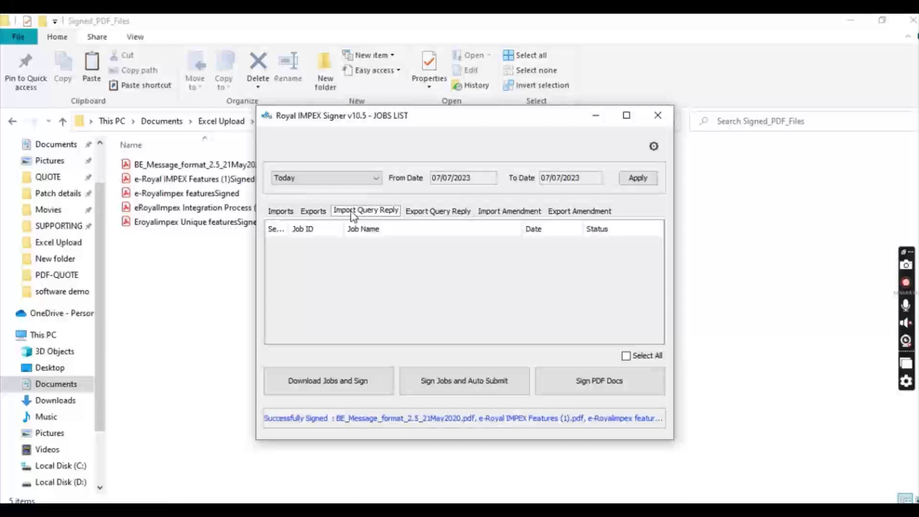
{"action": "left_click", "coordinate": [436, 214]}
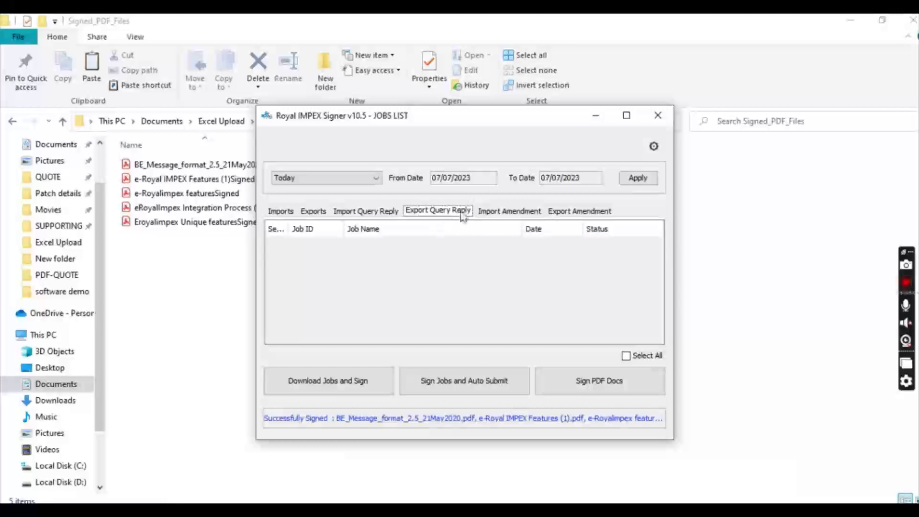
{"action": "left_click", "coordinate": [506, 215]}
{"action": "left_click", "coordinate": [576, 214]}
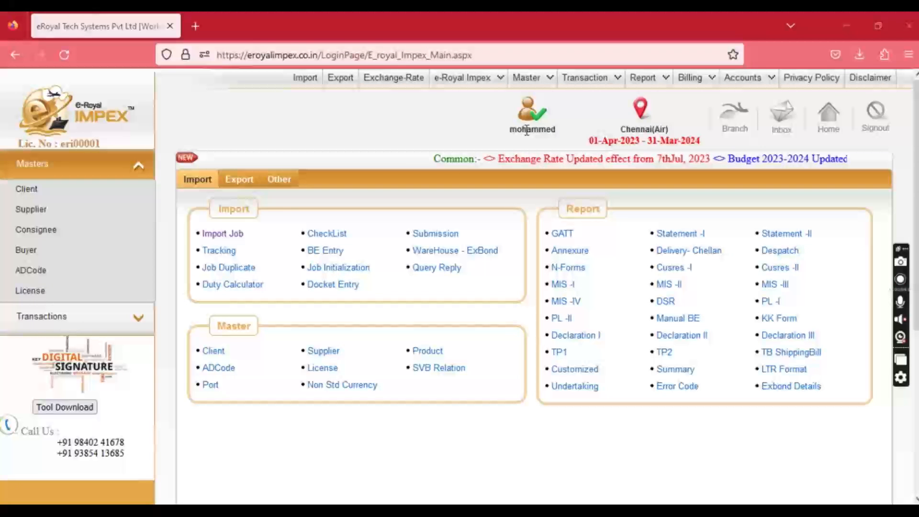
Start a new Import template named templatename in Dynamic Report Design.
{"action": "mouse_move", "coordinate": [588, 82]}
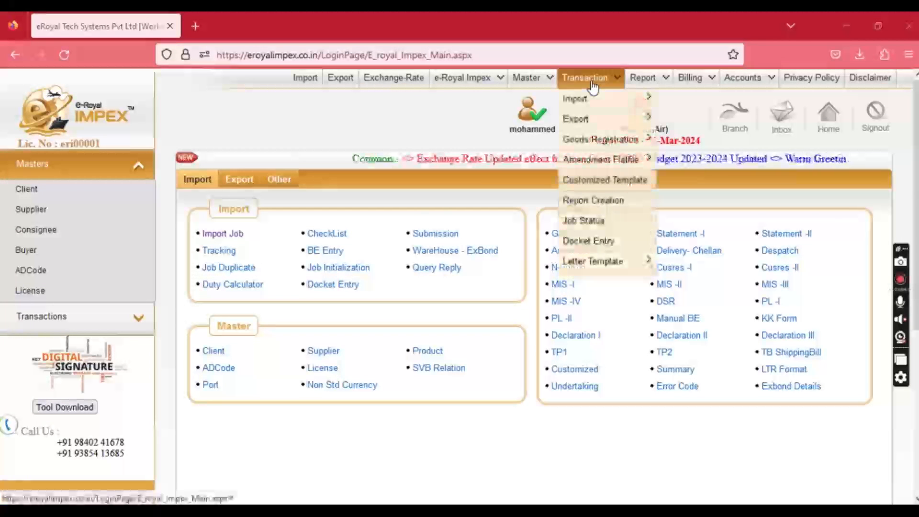
{"action": "left_click", "coordinate": [596, 183]}
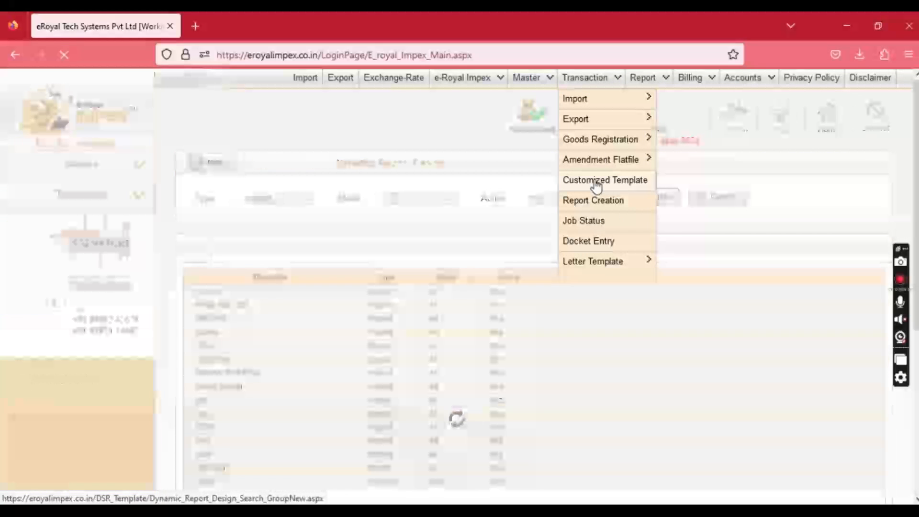
{"action": "left_click", "coordinate": [216, 165]}
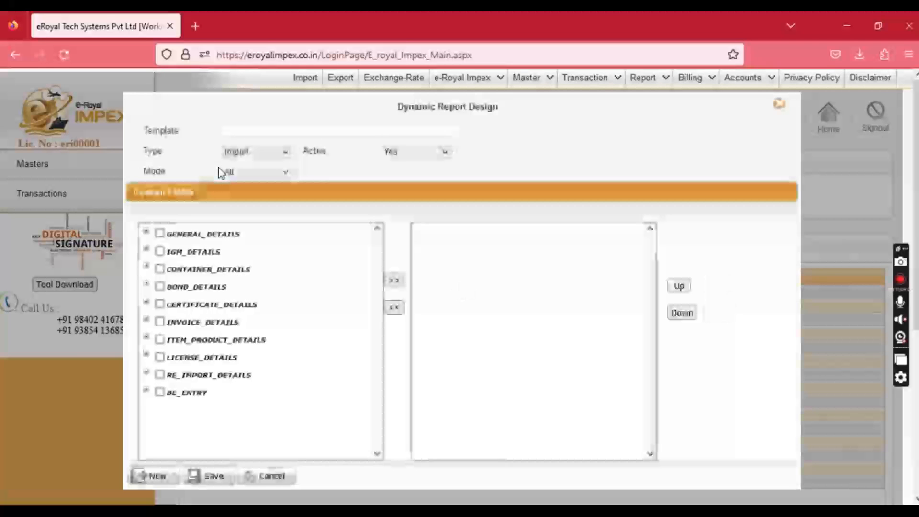
{"action": "left_click", "coordinate": [259, 131]}
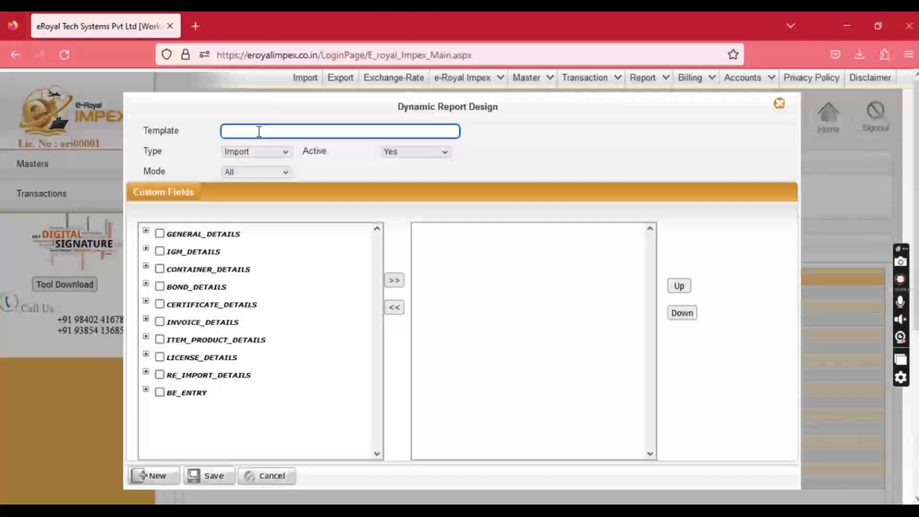
{"action": "type", "text": "templatename"}
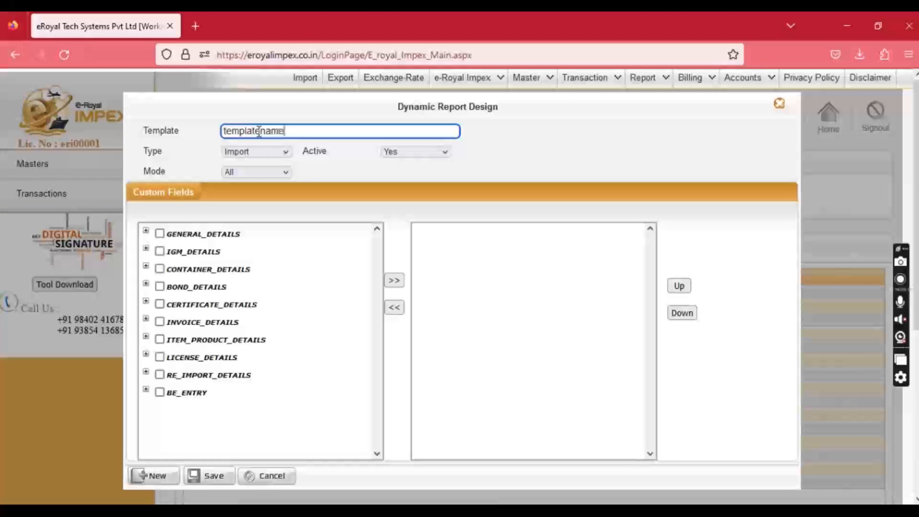
{"action": "key", "text": "Return"}
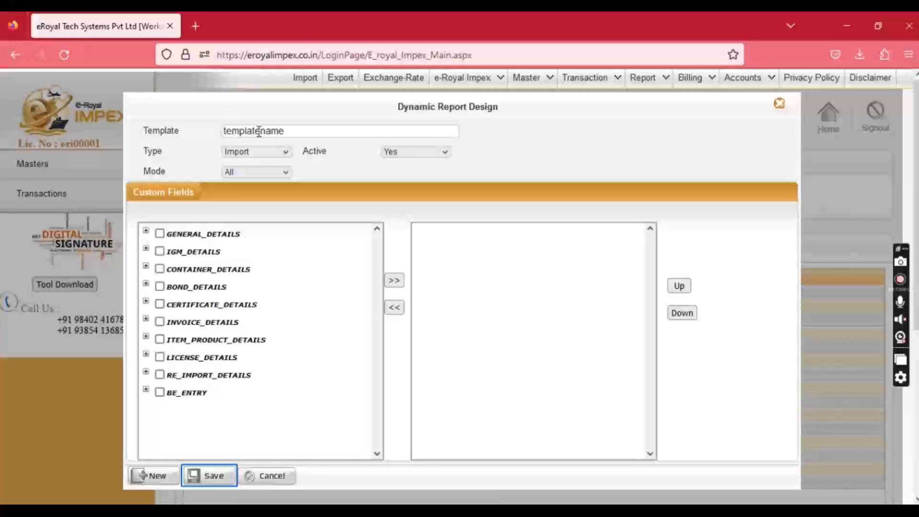
Add the ticked GENERAL_DETAILS fields and four IGM_DETAILS fields to the template.
{"action": "left_click", "coordinate": [146, 230]}
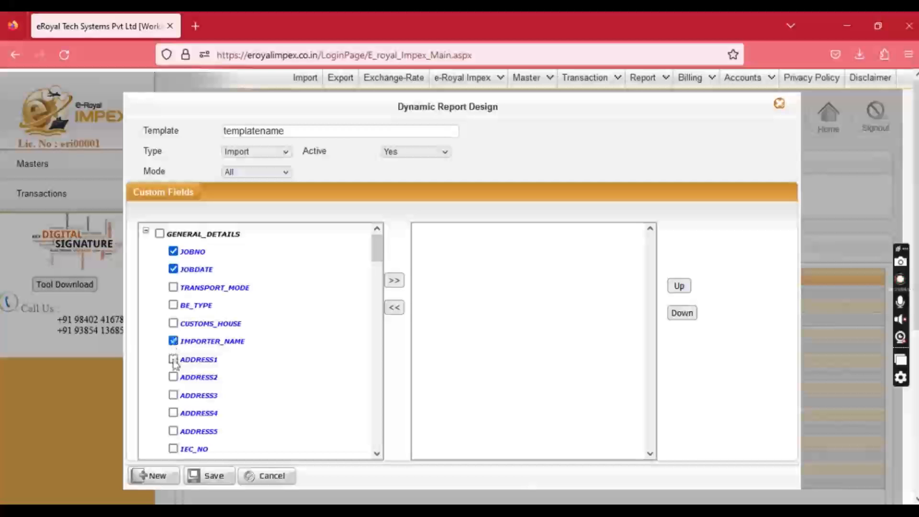
{"action": "left_click", "coordinate": [395, 282]}
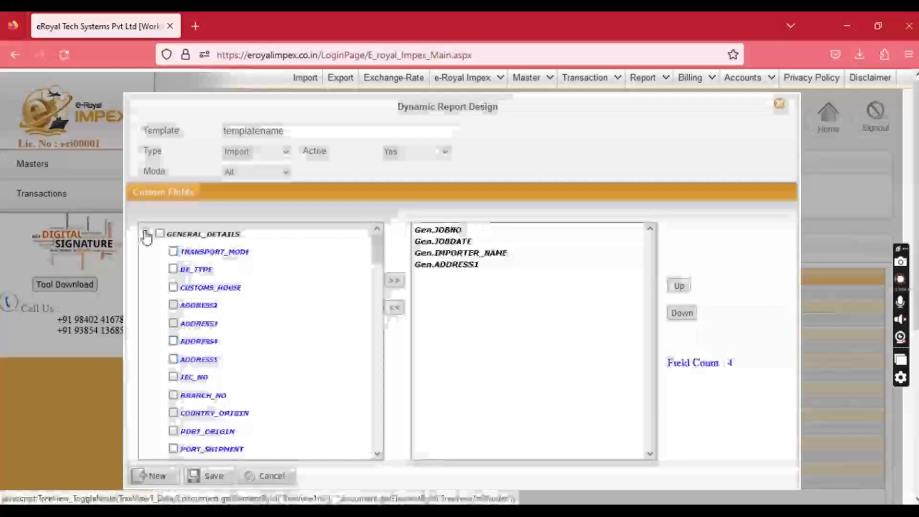
{"action": "left_click", "coordinate": [146, 231]}
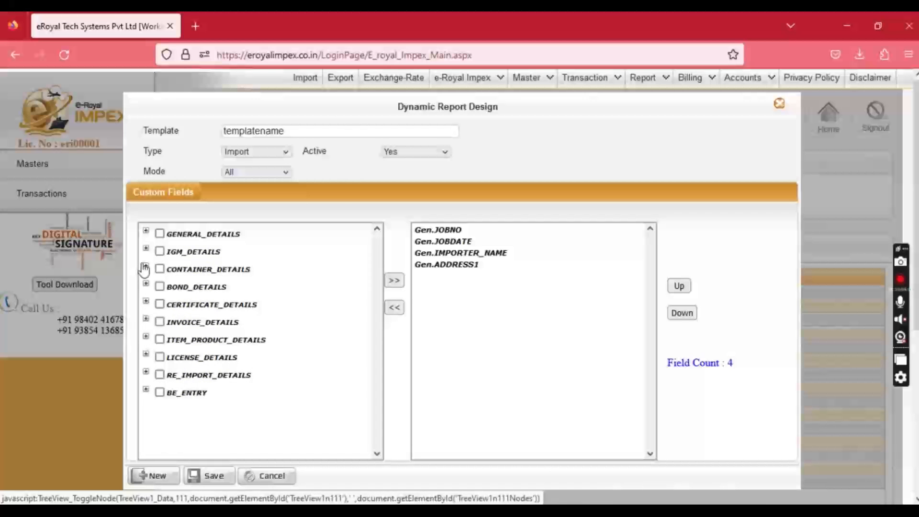
{"action": "left_click", "coordinate": [146, 251]}
{"action": "scroll", "coordinate": [172, 316], "scroll_direction": "down", "scroll_amount": 2}
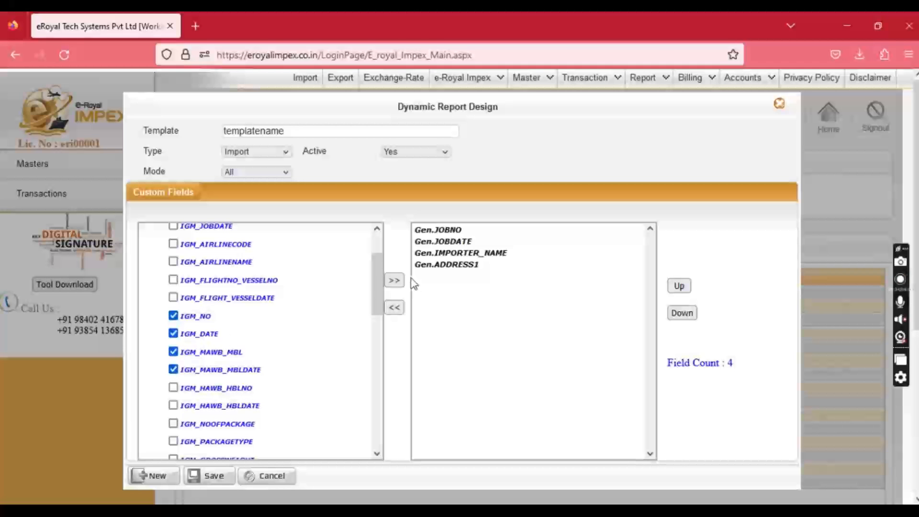
{"action": "left_click", "coordinate": [394, 280]}
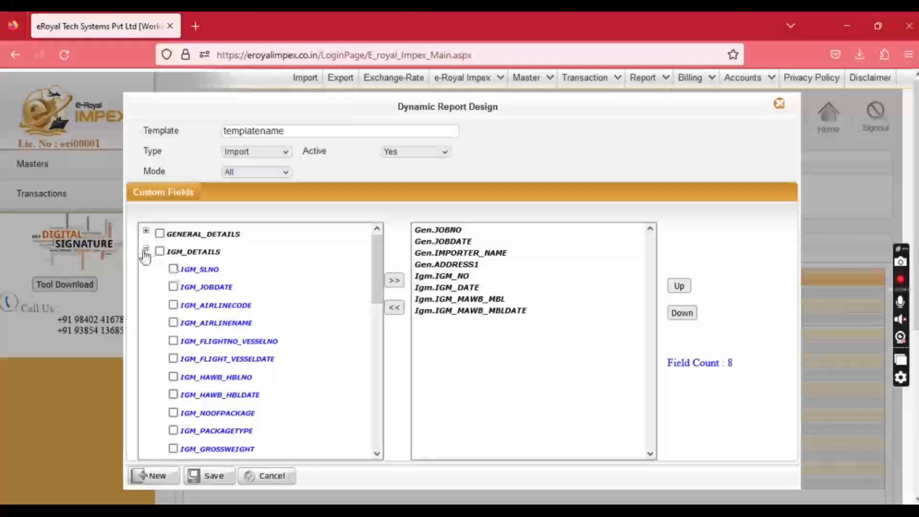
{"action": "left_click", "coordinate": [146, 250]}
Add INVOICE_NO and INVOICE_DATE, then save the ten-field template.
{"action": "left_click", "coordinate": [145, 319]}
{"action": "left_click", "coordinate": [173, 357]}
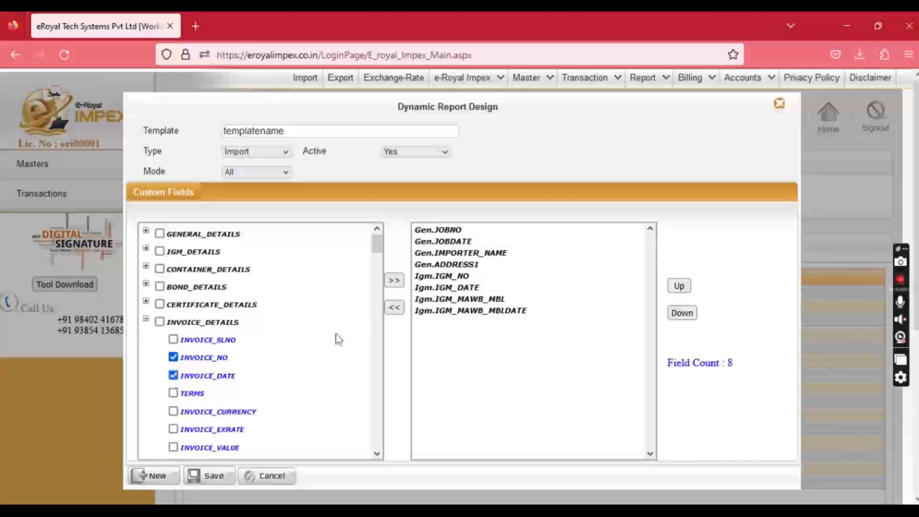
{"action": "left_click", "coordinate": [393, 280]}
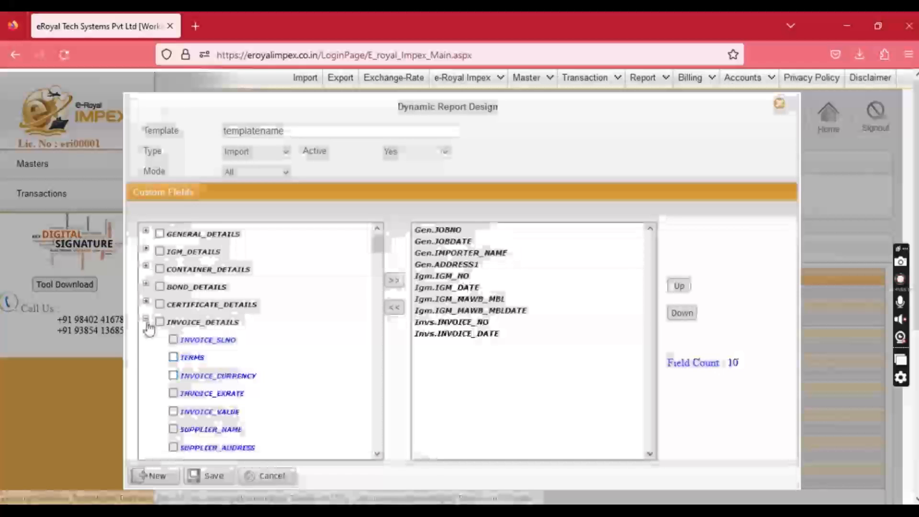
{"action": "left_click", "coordinate": [146, 319]}
{"action": "left_click_drag", "start_coordinate": [460, 333], "coordinate": [452, 235]}
{"action": "left_click", "coordinate": [211, 476]}
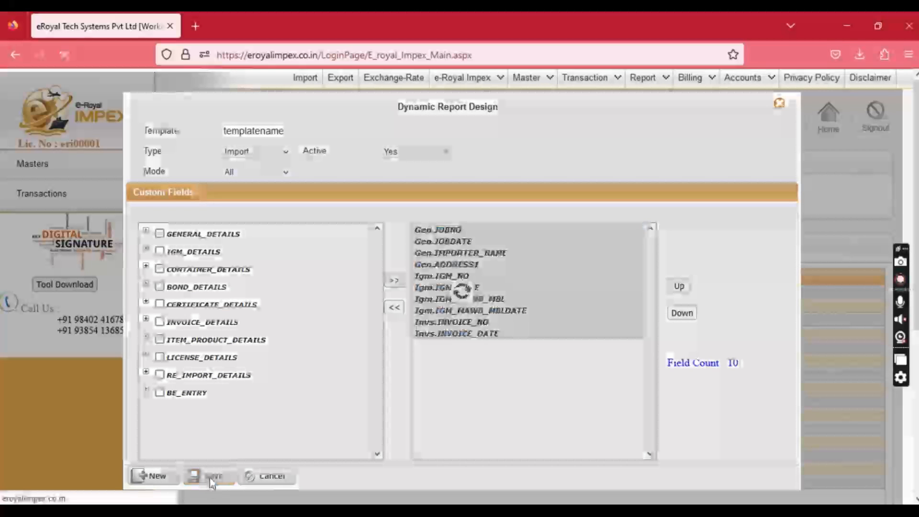
{"action": "left_click", "coordinate": [465, 269]}
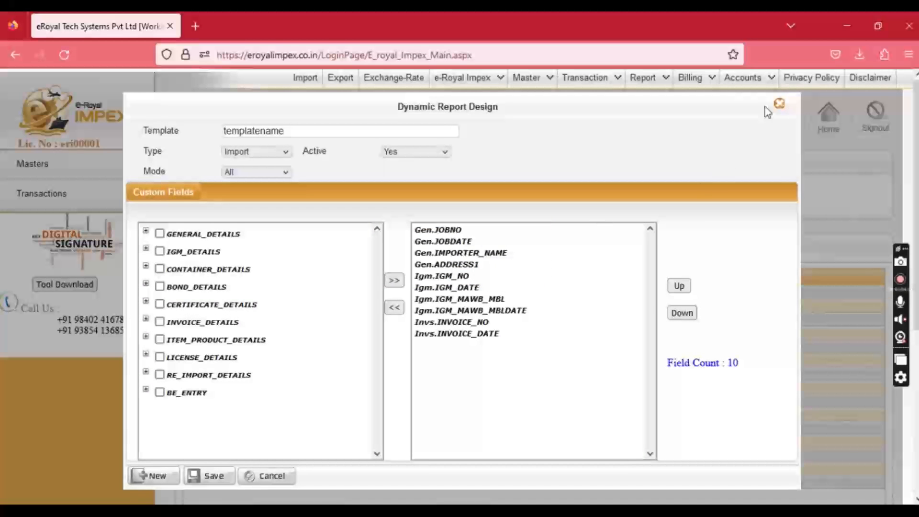
{"action": "left_click", "coordinate": [779, 104]}
Open Report > Import > Customized Rpt New and choose templatename as the Report Name.
{"action": "mouse_move", "coordinate": [642, 78]}
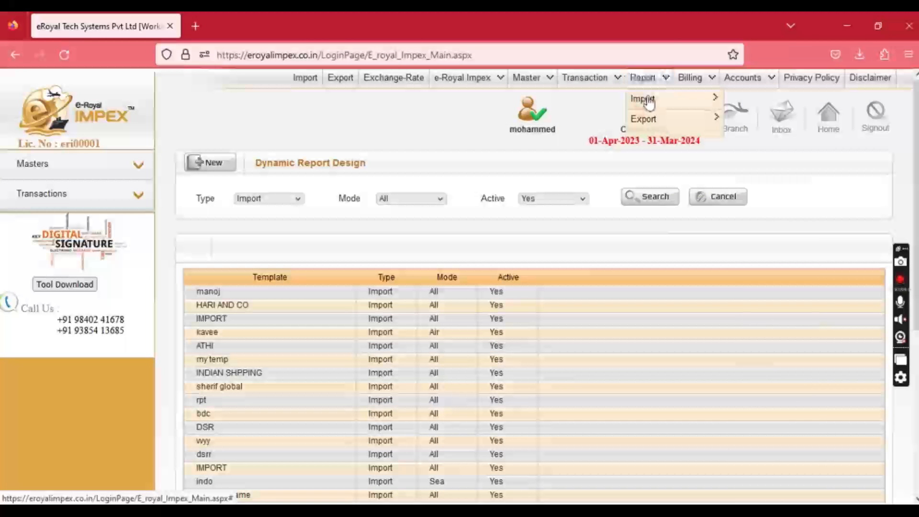
{"action": "mouse_move", "coordinate": [651, 101]}
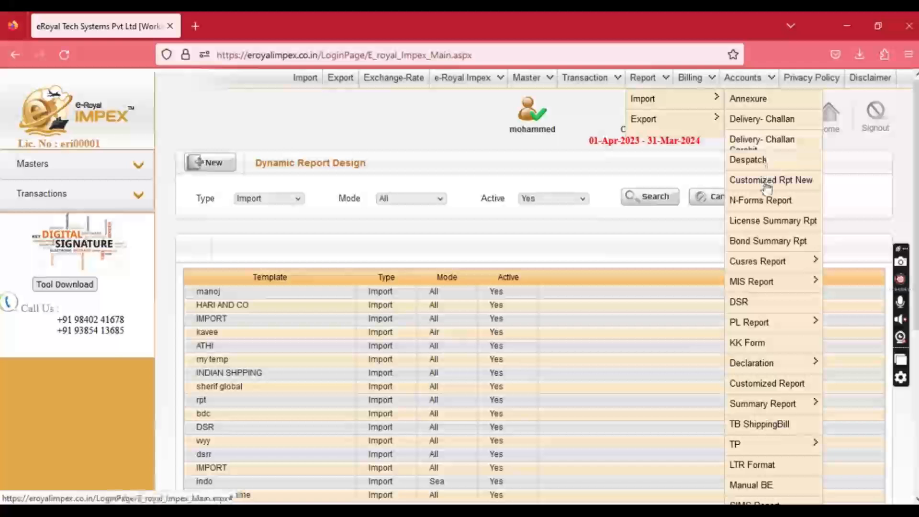
{"action": "left_click", "coordinate": [767, 182]}
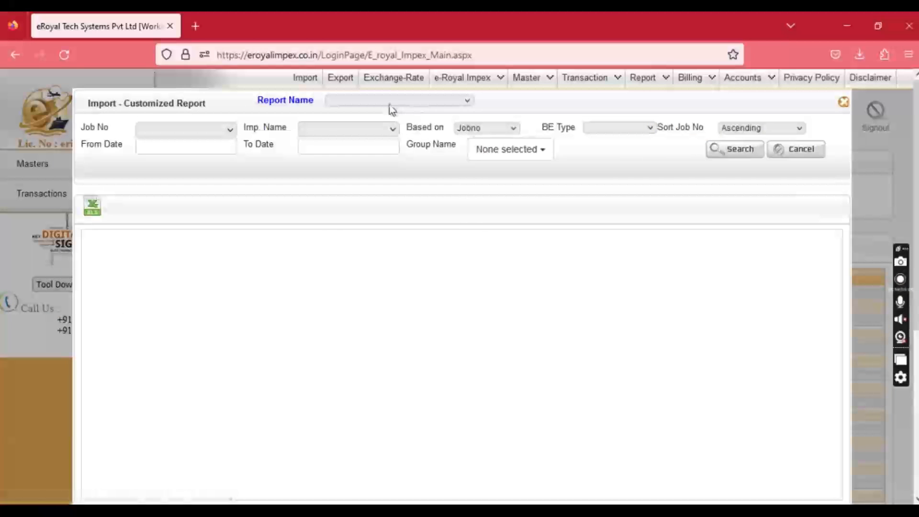
{"action": "left_click", "coordinate": [392, 102]}
{"action": "left_click", "coordinate": [377, 366]}
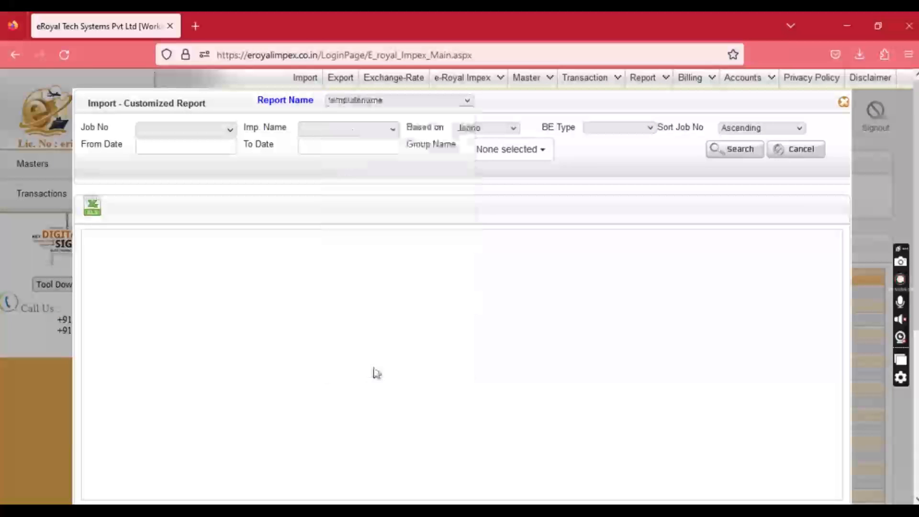
Run the report for the Common group, getting 62 job rows, then close it.
{"action": "left_click", "coordinate": [502, 157]}
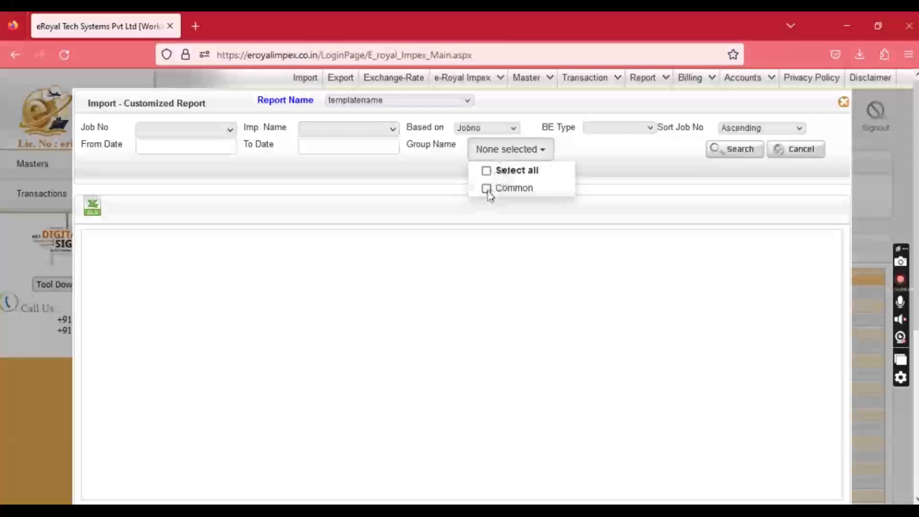
{"action": "left_click", "coordinate": [486, 188]}
{"action": "left_click", "coordinate": [722, 159]}
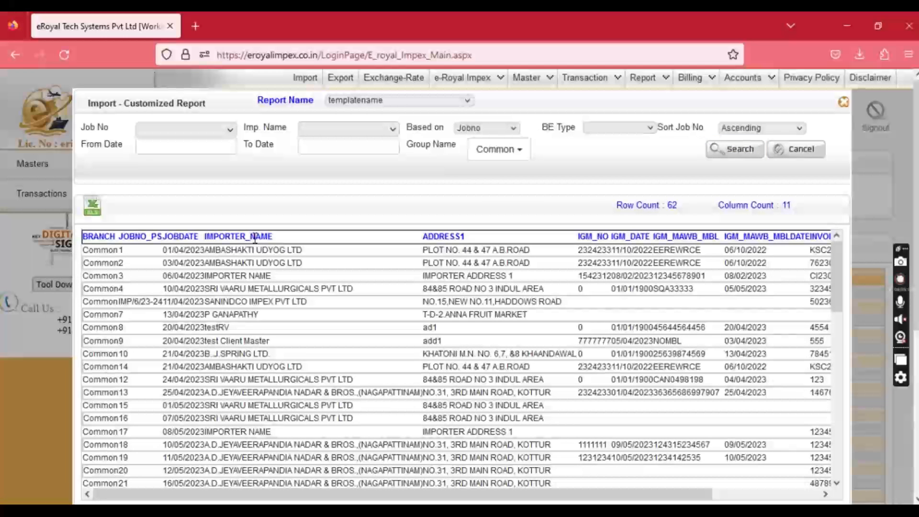
{"action": "left_click", "coordinate": [843, 102]}
{"action": "mouse_move", "coordinate": [663, 90]}
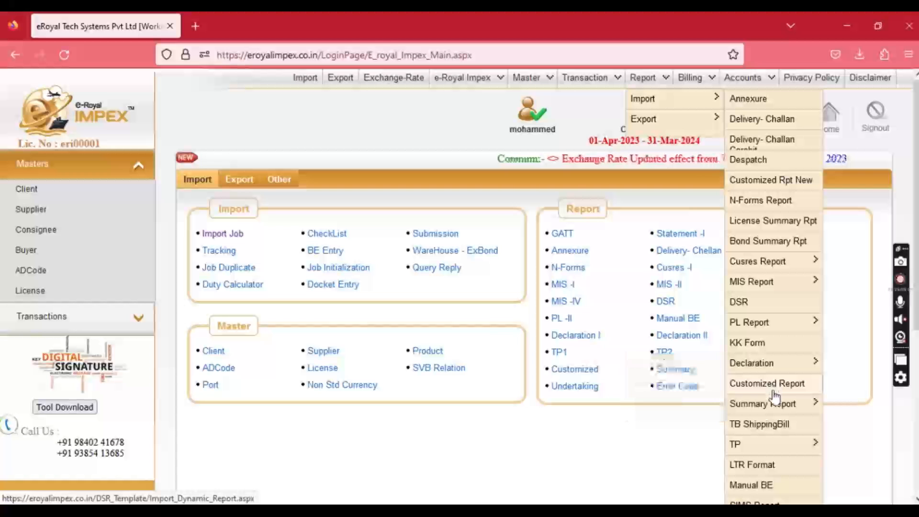
{"action": "mouse_move", "coordinate": [775, 409]}
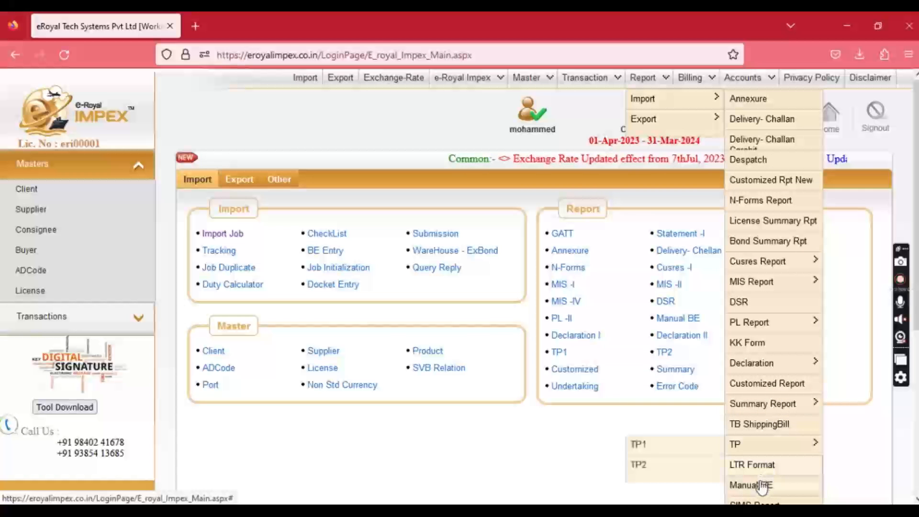
{"action": "scroll", "coordinate": [763, 487], "scroll_direction": "down", "scroll_amount": 1}
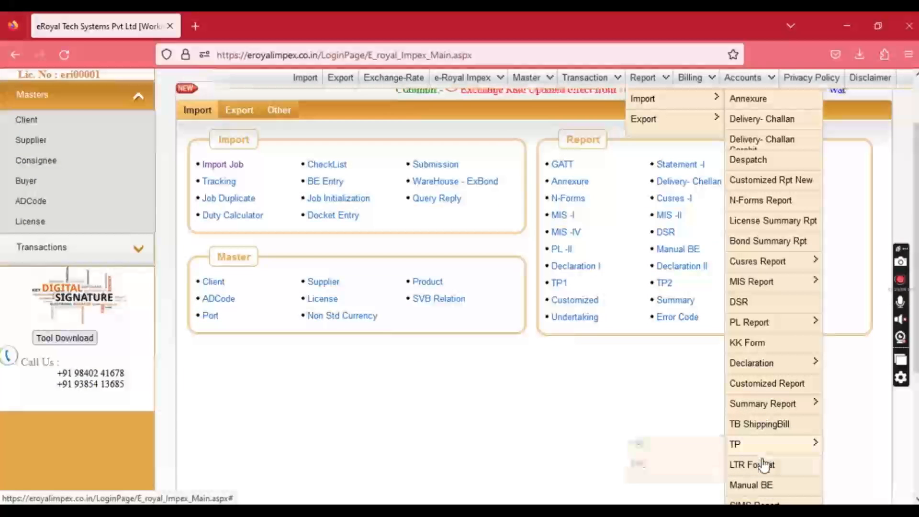
{"action": "scroll", "coordinate": [765, 437], "scroll_direction": "up", "scroll_amount": 1}
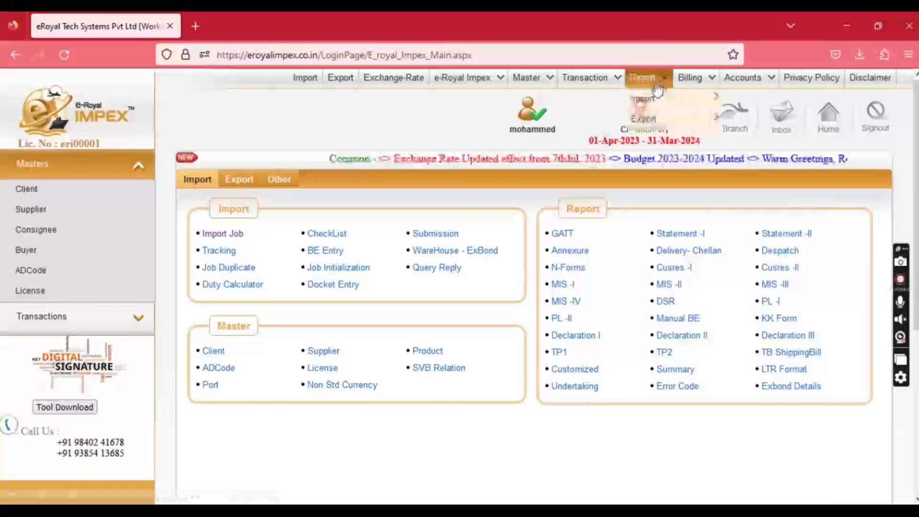
{"action": "mouse_move", "coordinate": [642, 79]}
{"action": "mouse_move", "coordinate": [642, 118]}
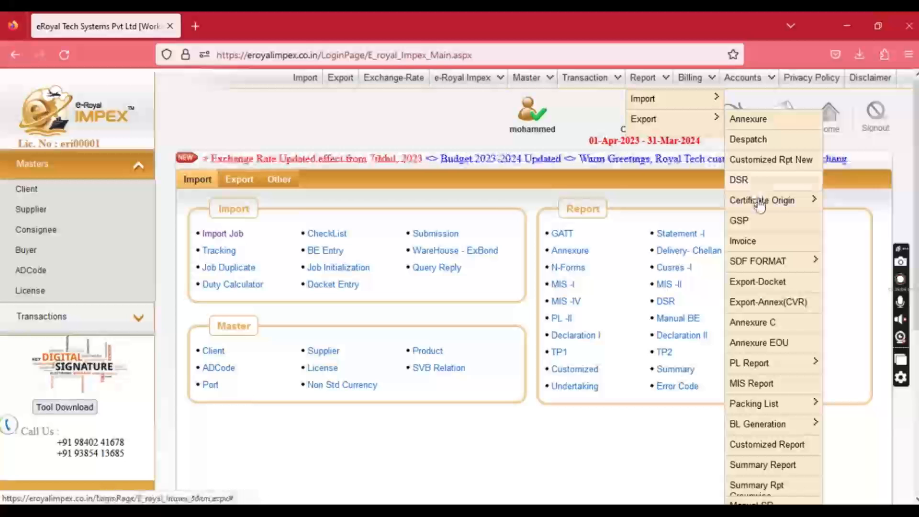
{"action": "mouse_move", "coordinate": [758, 206]}
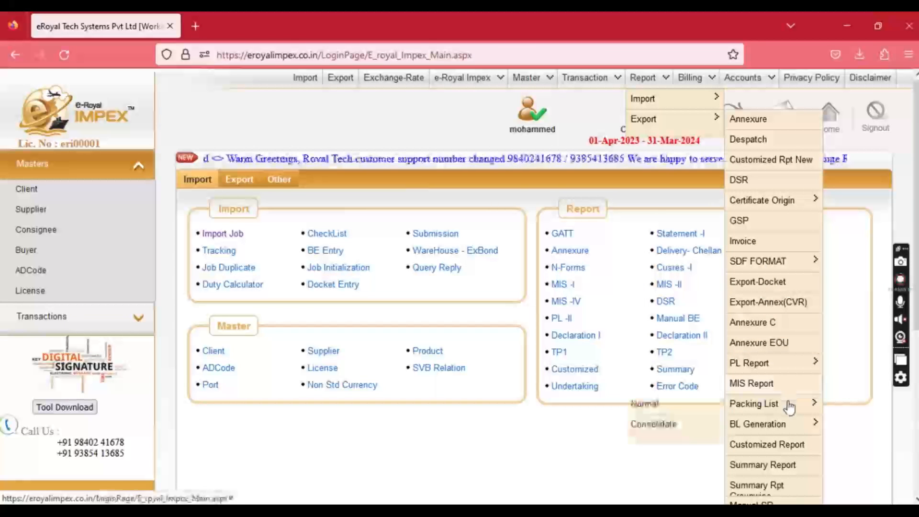
{"action": "mouse_move", "coordinate": [787, 424]}
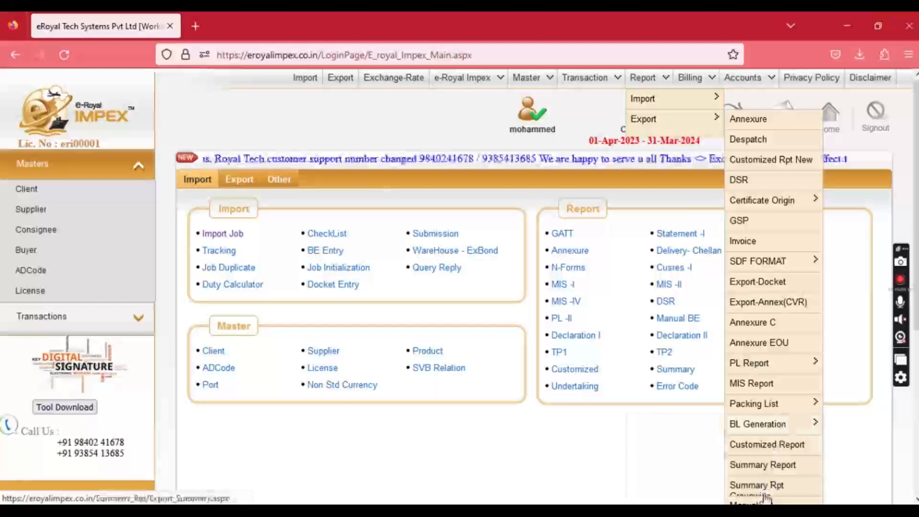